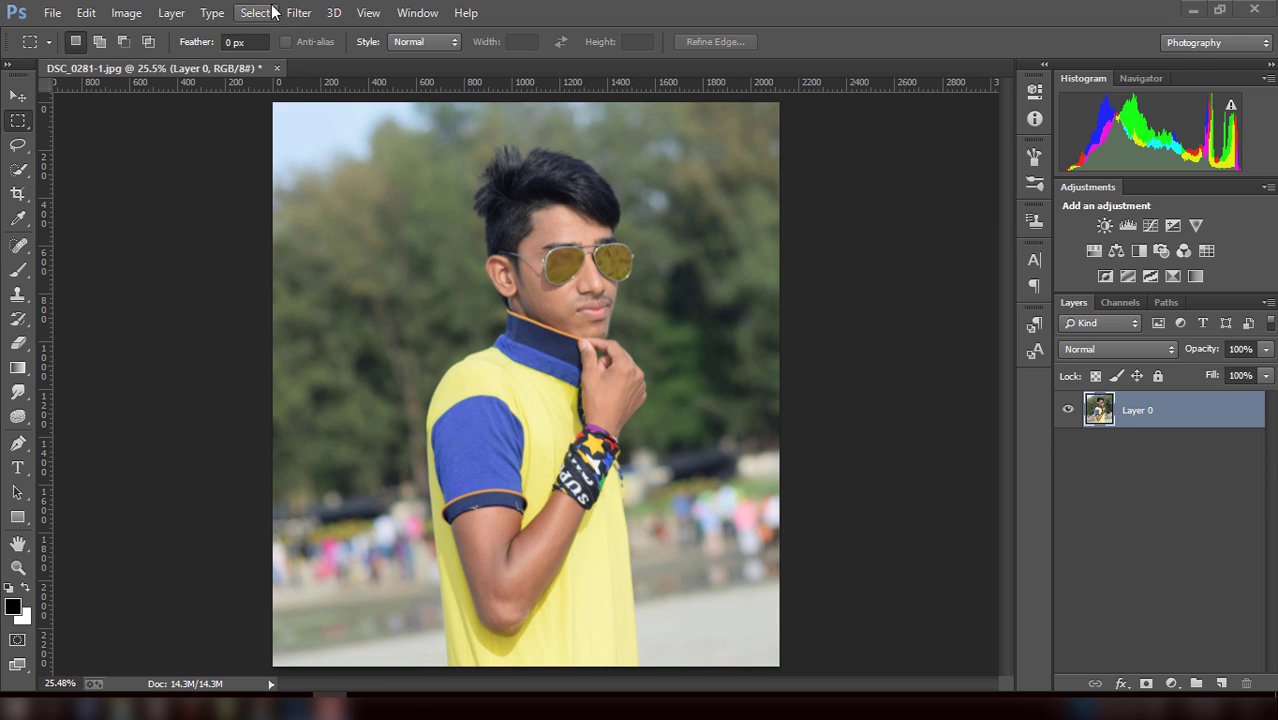
- Launch the Camera Raw Filter on the photo DSC_0281-1.jpg
{"action": "left_click", "coordinate": [271, 10]}
{"action": "mouse_move", "coordinate": [298, 13]}
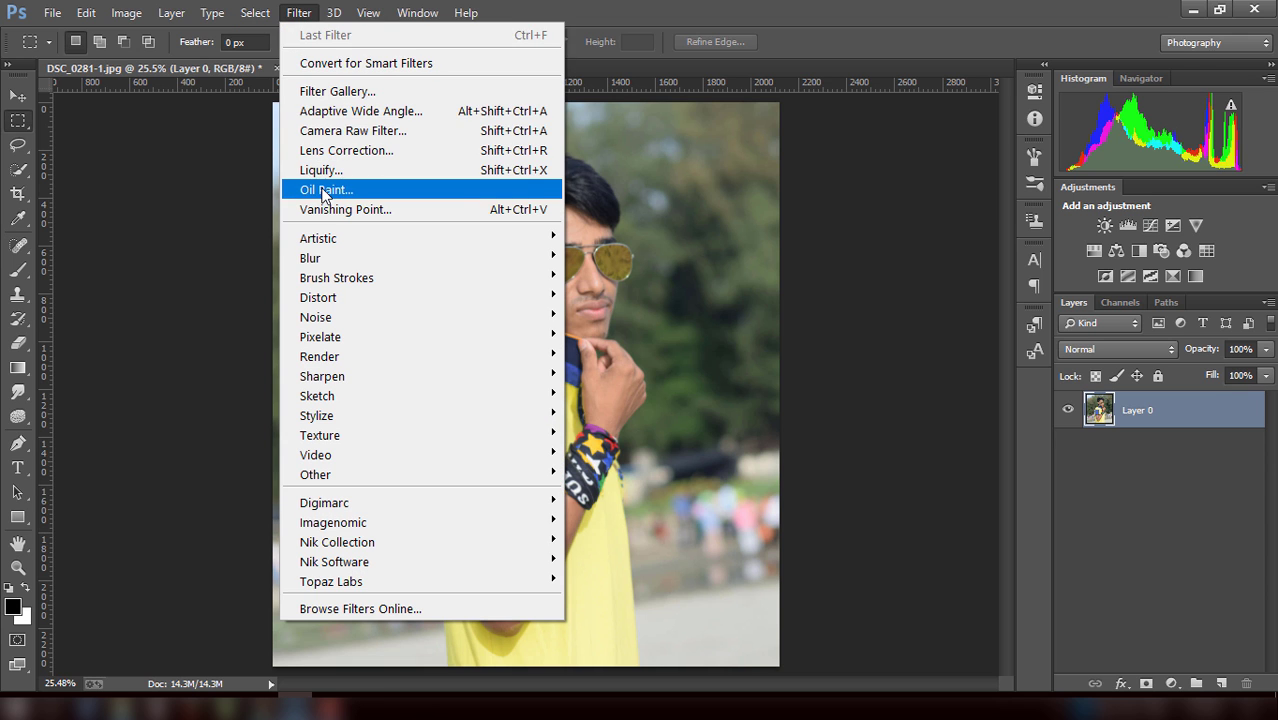
{"action": "left_click", "coordinate": [369, 133]}
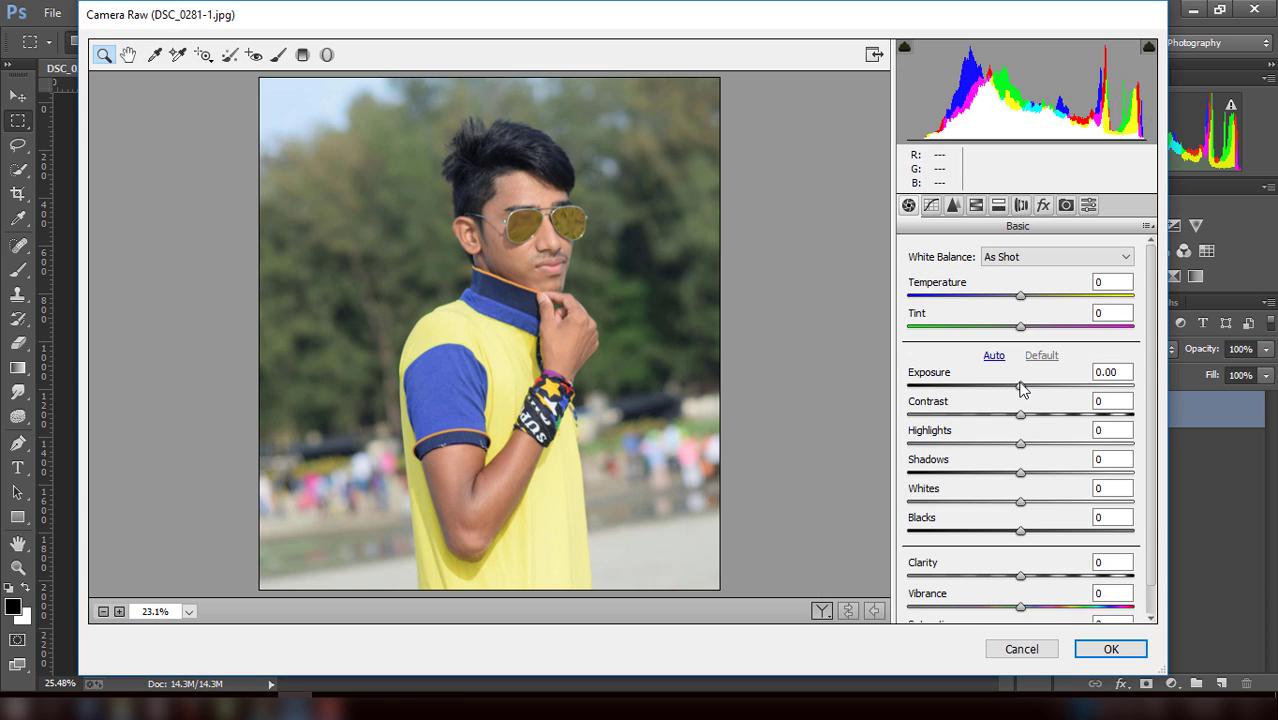
- Set Exposure +0.40, Contrast +22, Highlights −100, Shadows +32, Whites −100, Blacks −28, Clarity +18, Vibrance +30
{"action": "mouse_move", "coordinate": [1022, 389]}
{"action": "left_mouse_down"}
{"action": "mouse_move", "coordinate": [1047, 420]}
{"action": "mouse_move", "coordinate": [908, 444]}
{"action": "left_mouse_up"}
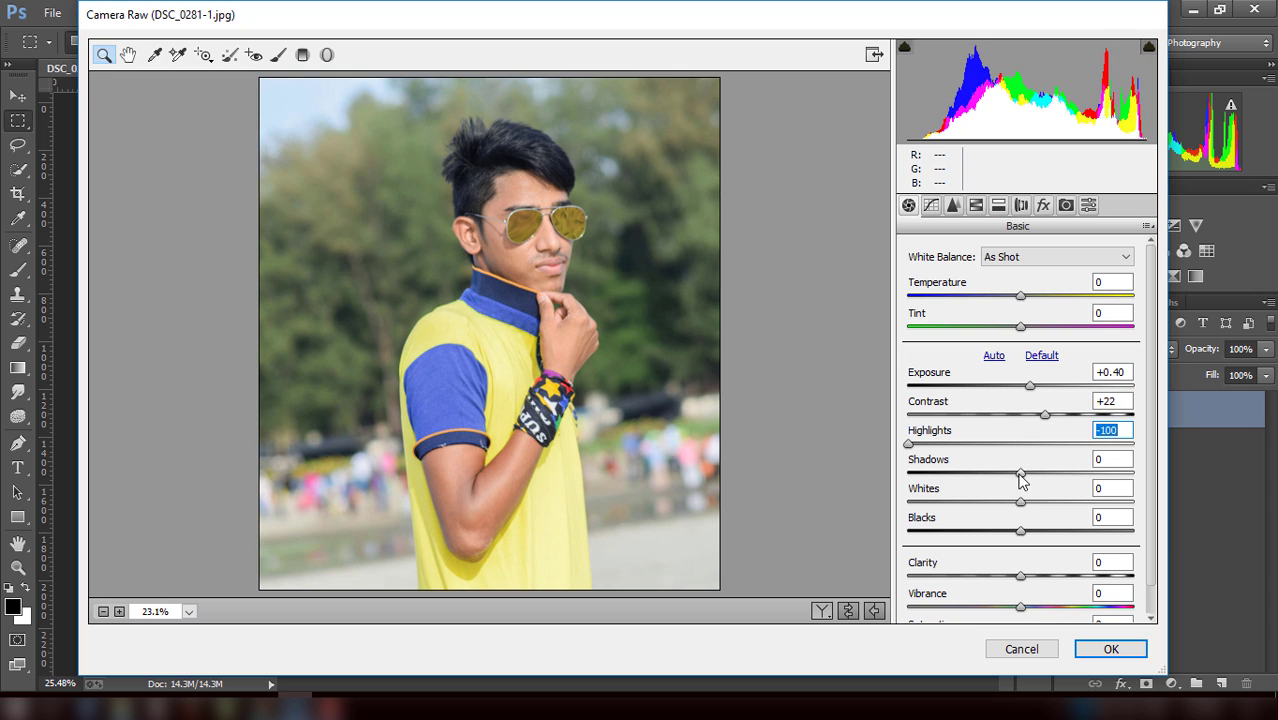
{"action": "mouse_move", "coordinate": [1019, 474]}
{"action": "left_mouse_down"}
{"action": "mouse_move", "coordinate": [1059, 470]}
{"action": "mouse_move", "coordinate": [948, 496]}
{"action": "mouse_move", "coordinate": [893, 492]}
{"action": "left_mouse_up"}
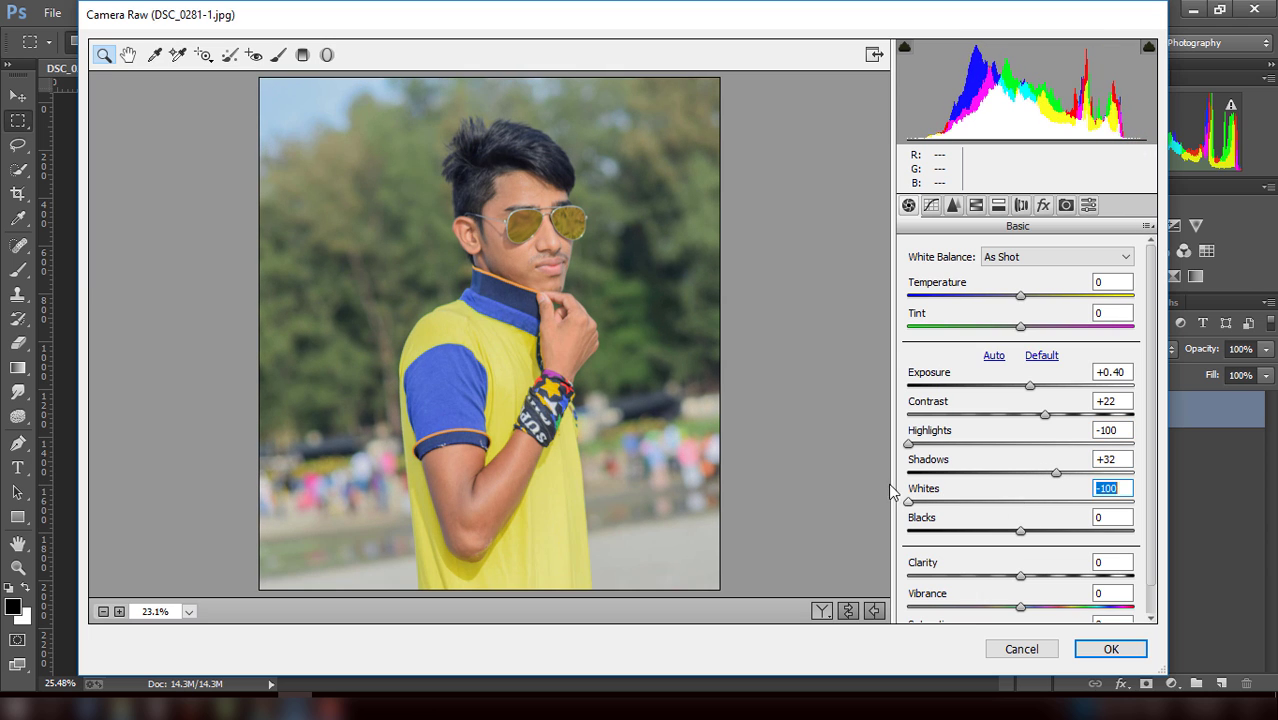
{"action": "mouse_move", "coordinate": [1019, 533]}
{"action": "left_mouse_down"}
{"action": "mouse_move", "coordinate": [1073, 531]}
{"action": "mouse_move", "coordinate": [989, 534]}
{"action": "left_mouse_up"}
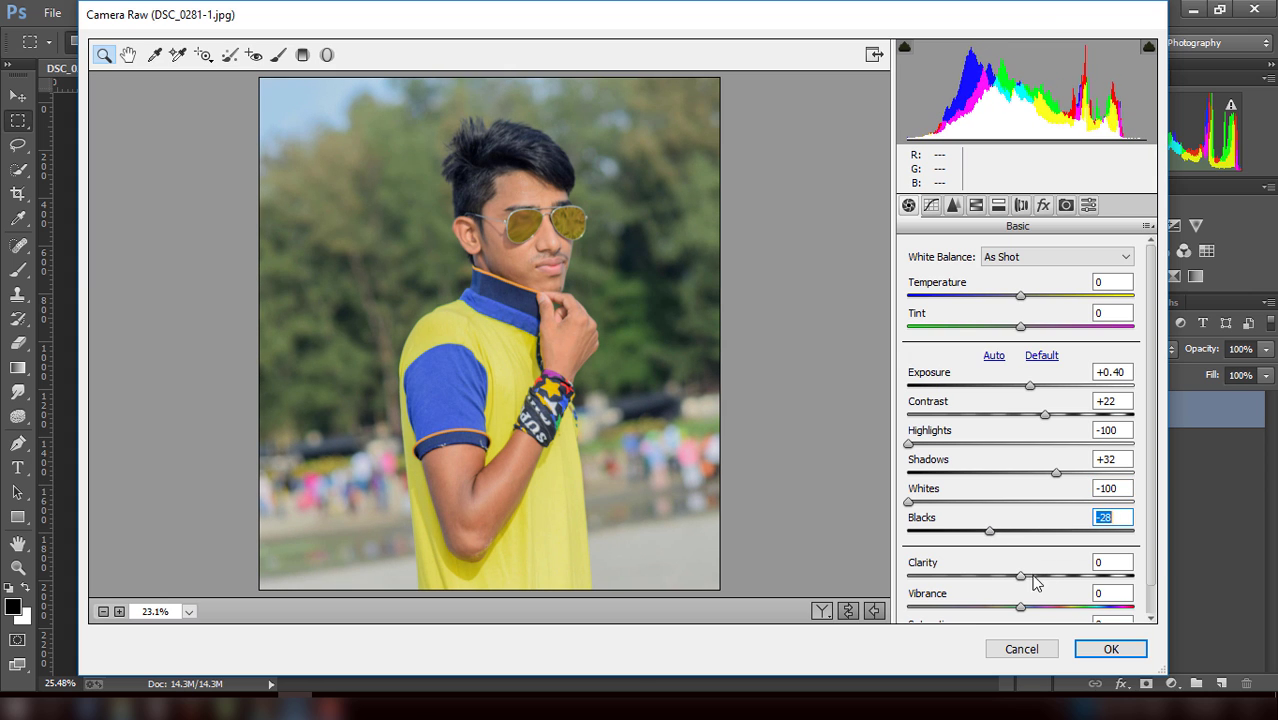
{"action": "mouse_move", "coordinate": [1020, 577]}
{"action": "left_mouse_down"}
{"action": "mouse_move", "coordinate": [1042, 579]}
{"action": "mouse_move", "coordinate": [1021, 607]}
{"action": "mouse_move", "coordinate": [1052, 607]}
{"action": "left_mouse_up"}
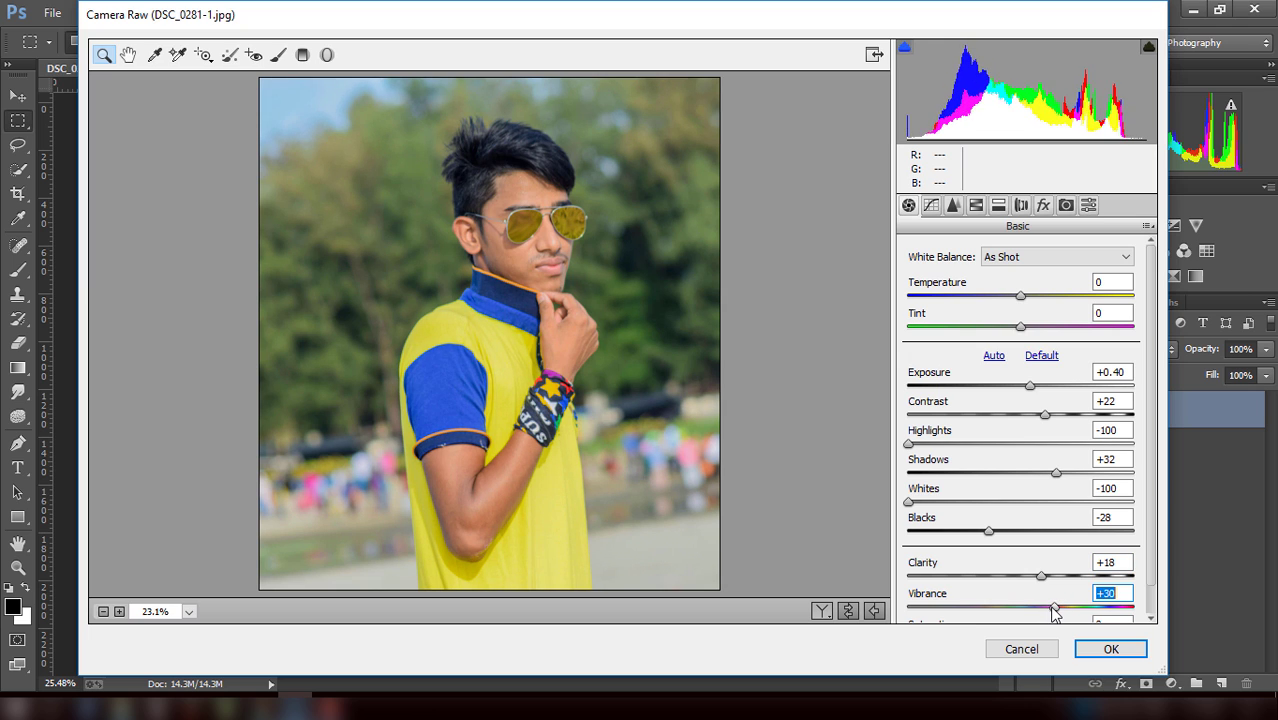
{"action": "left_click", "coordinate": [980, 206]}
- Apply HSL tweaks of Oranges +22, Yellows −55 and Blues −22, and commit Camera Raw
{"action": "left_click", "coordinate": [1020, 282]}
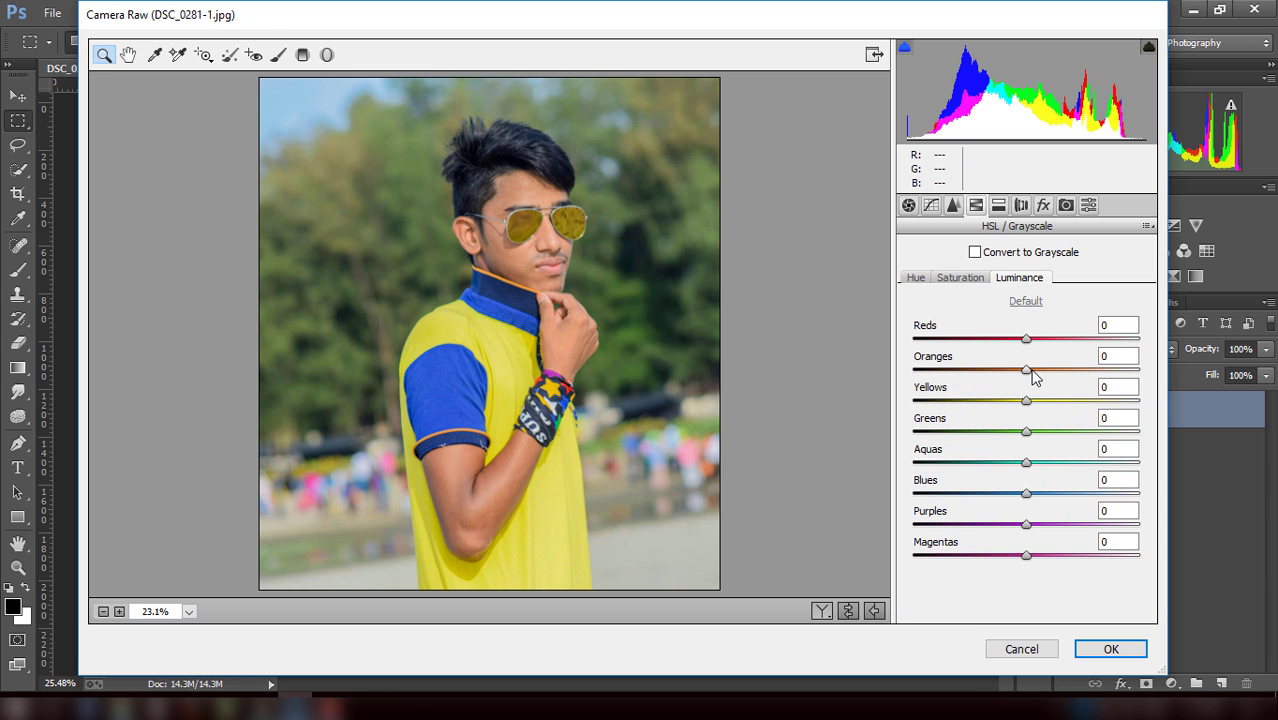
{"action": "mouse_move", "coordinate": [1032, 370]}
{"action": "left_mouse_down"}
{"action": "mouse_move", "coordinate": [1055, 378]}
{"action": "mouse_move", "coordinate": [963, 415]}
{"action": "left_mouse_up"}
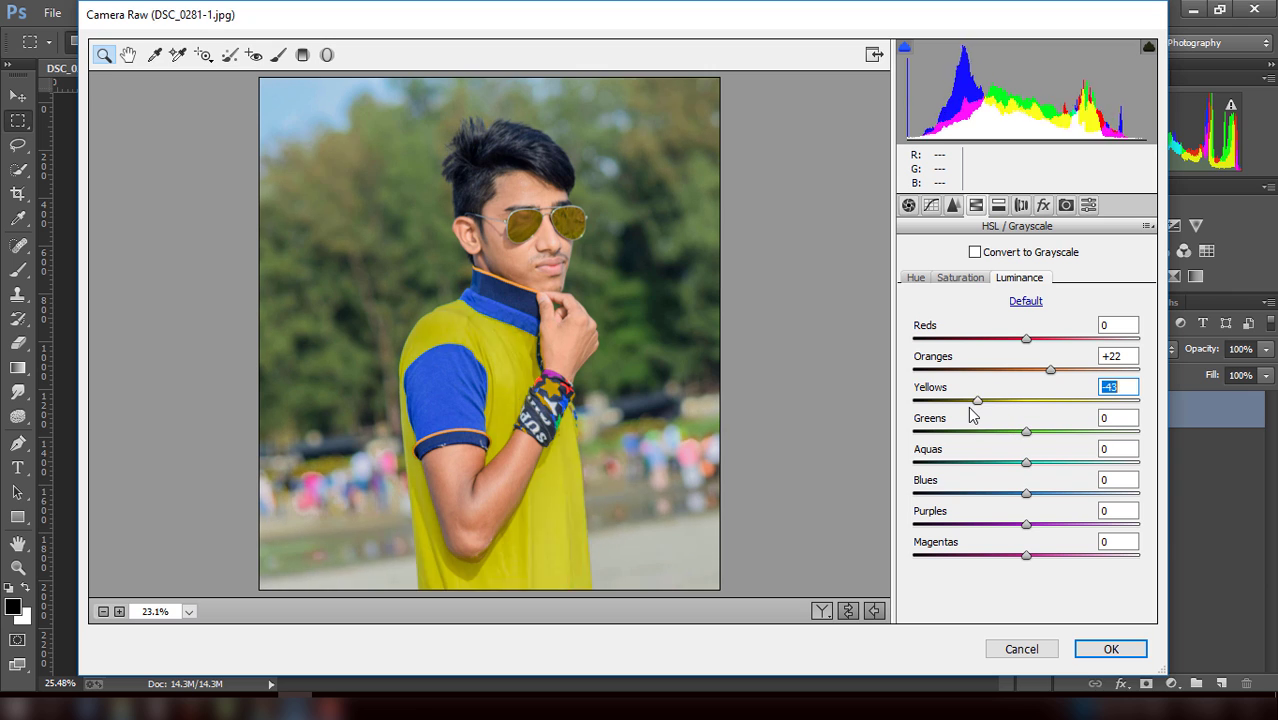
{"action": "left_click", "coordinate": [962, 279]}
{"action": "mouse_move", "coordinate": [1027, 401]}
{"action": "left_mouse_down"}
{"action": "mouse_move", "coordinate": [990, 402]}
{"action": "mouse_move", "coordinate": [1044, 407]}
{"action": "left_mouse_up"}
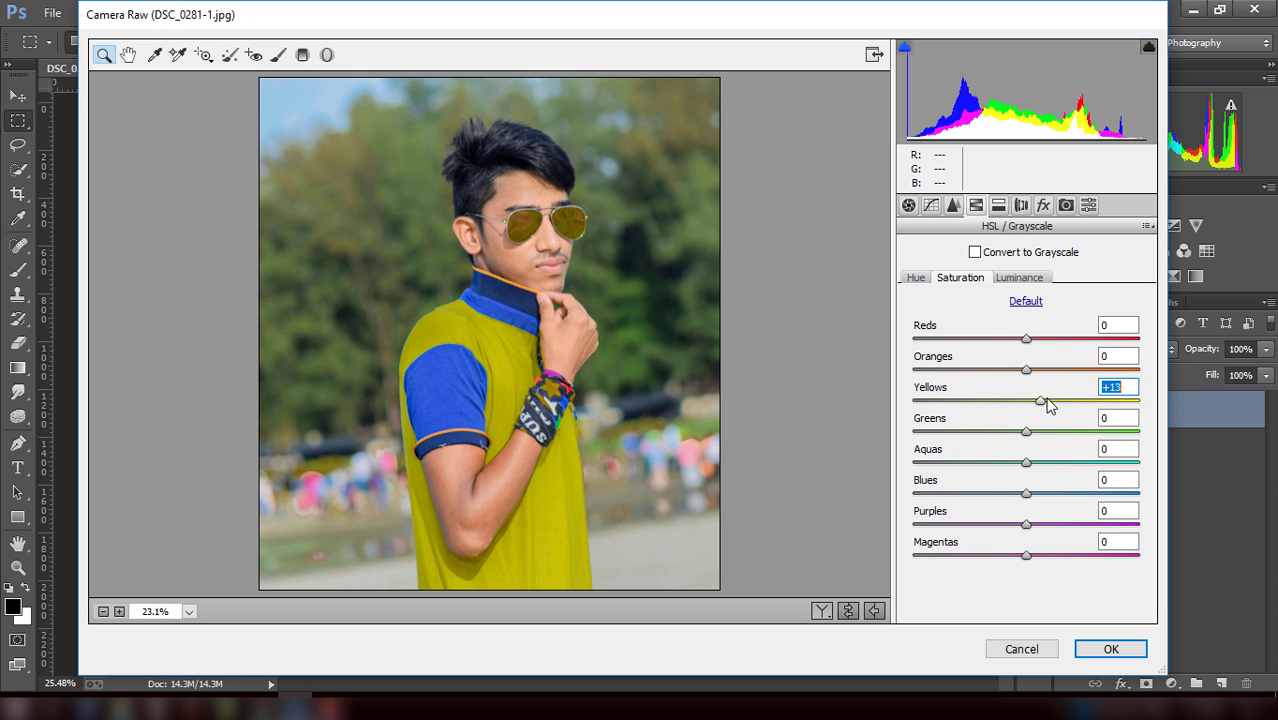
{"action": "mouse_move", "coordinate": [1031, 499]}
{"action": "left_mouse_down"}
{"action": "mouse_move", "coordinate": [1003, 498]}
{"action": "mouse_move", "coordinate": [1046, 497]}
{"action": "mouse_move", "coordinate": [1004, 501]}
{"action": "left_mouse_up"}
{"action": "left_click", "coordinate": [1010, 278]}
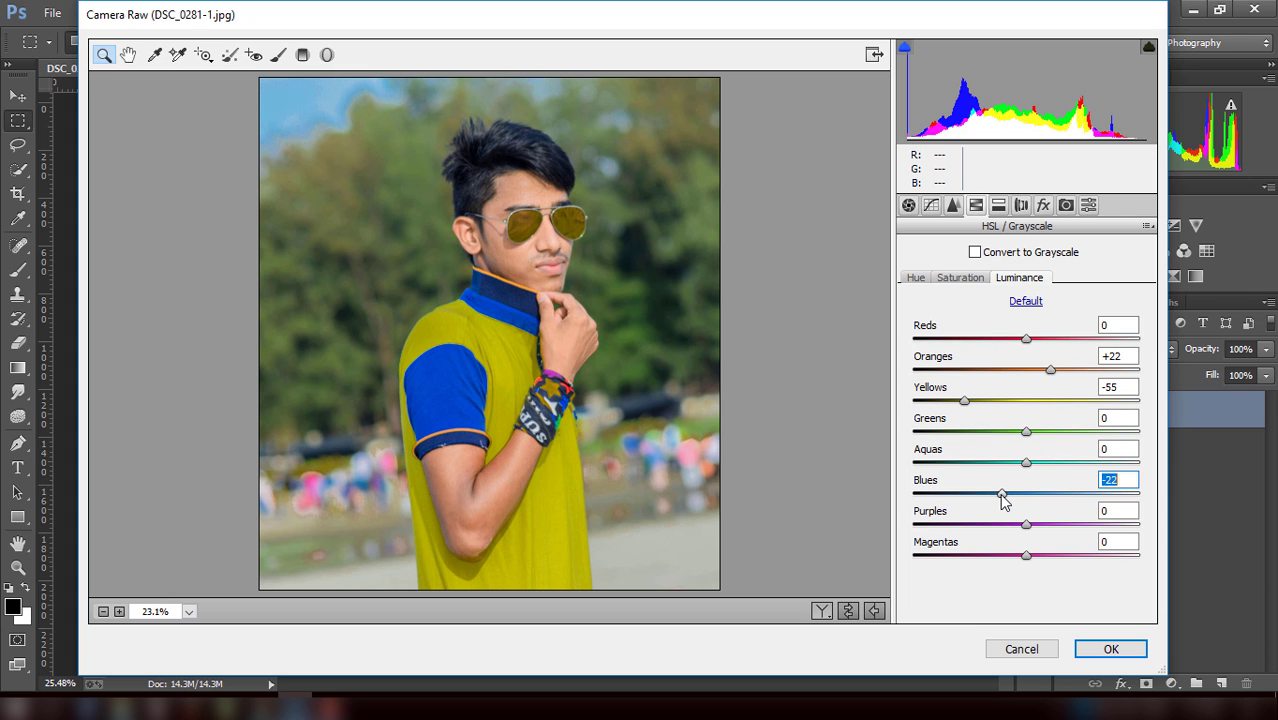
{"action": "left_click", "coordinate": [1105, 649]}
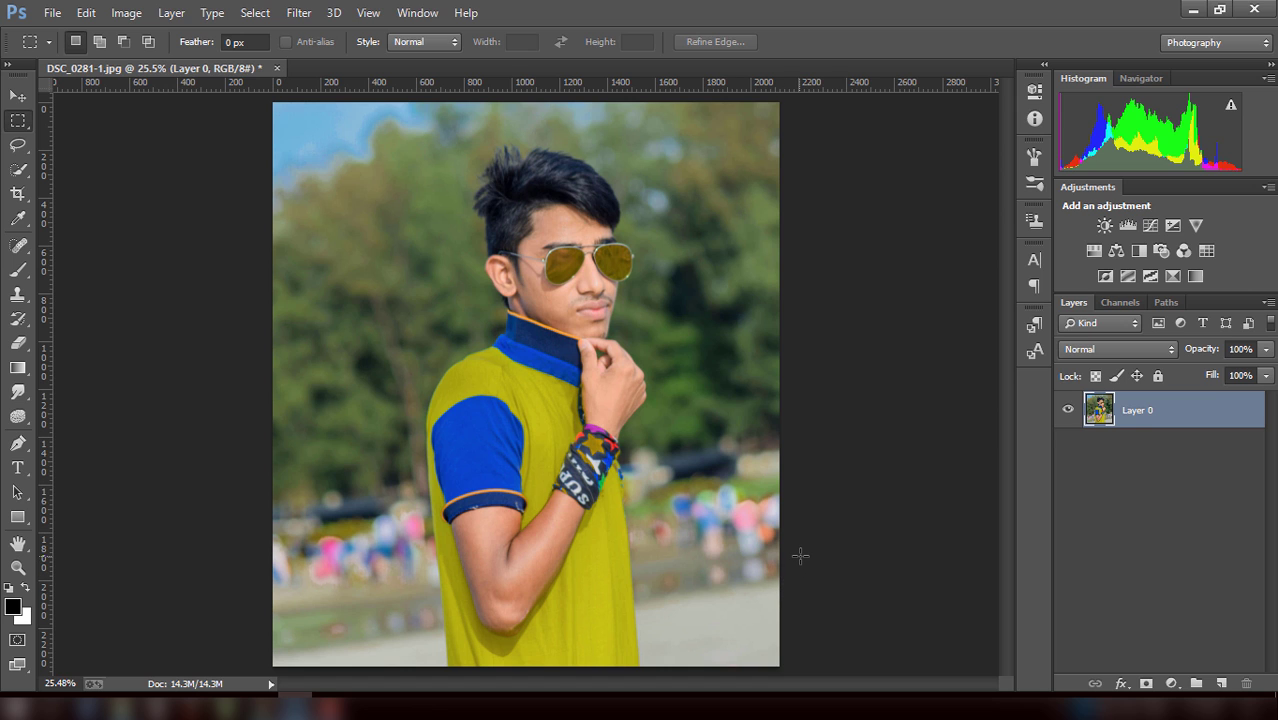
- In Color Efex Pro 4, set Dark Contrasts to Brightness −44%, Contrast −57%, Saturation 50%
{"action": "left_click", "coordinate": [297, 12]}
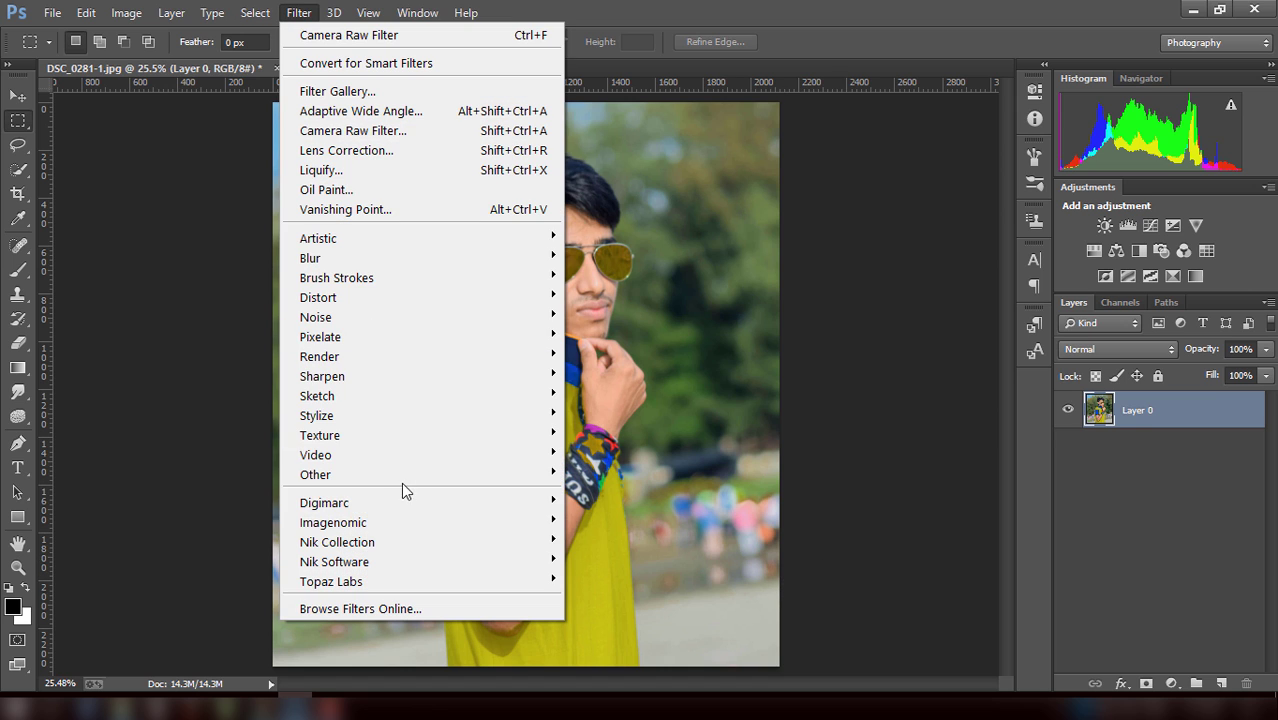
{"action": "left_click", "coordinate": [632, 538]}
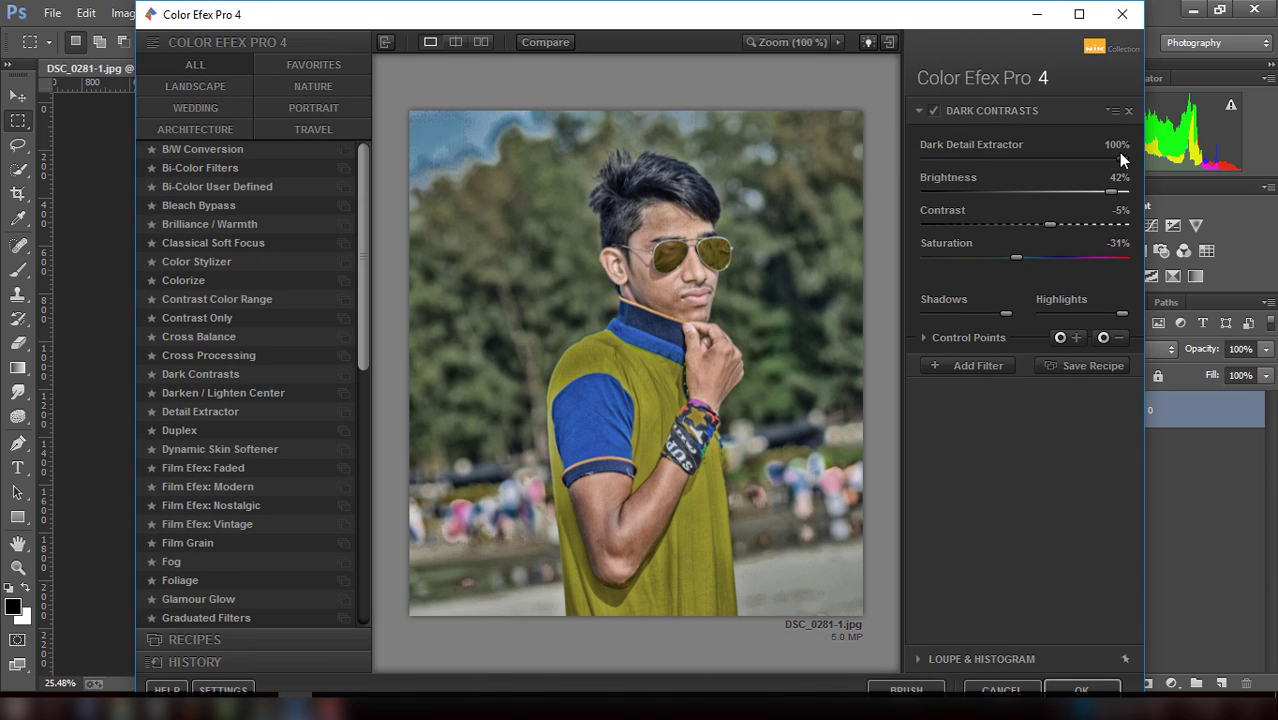
{"action": "mouse_move", "coordinate": [1062, 158]}
{"action": "left_mouse_down"}
{"action": "mouse_move", "coordinate": [972, 160]}
{"action": "mouse_move", "coordinate": [964, 188]}
{"action": "left_mouse_up"}
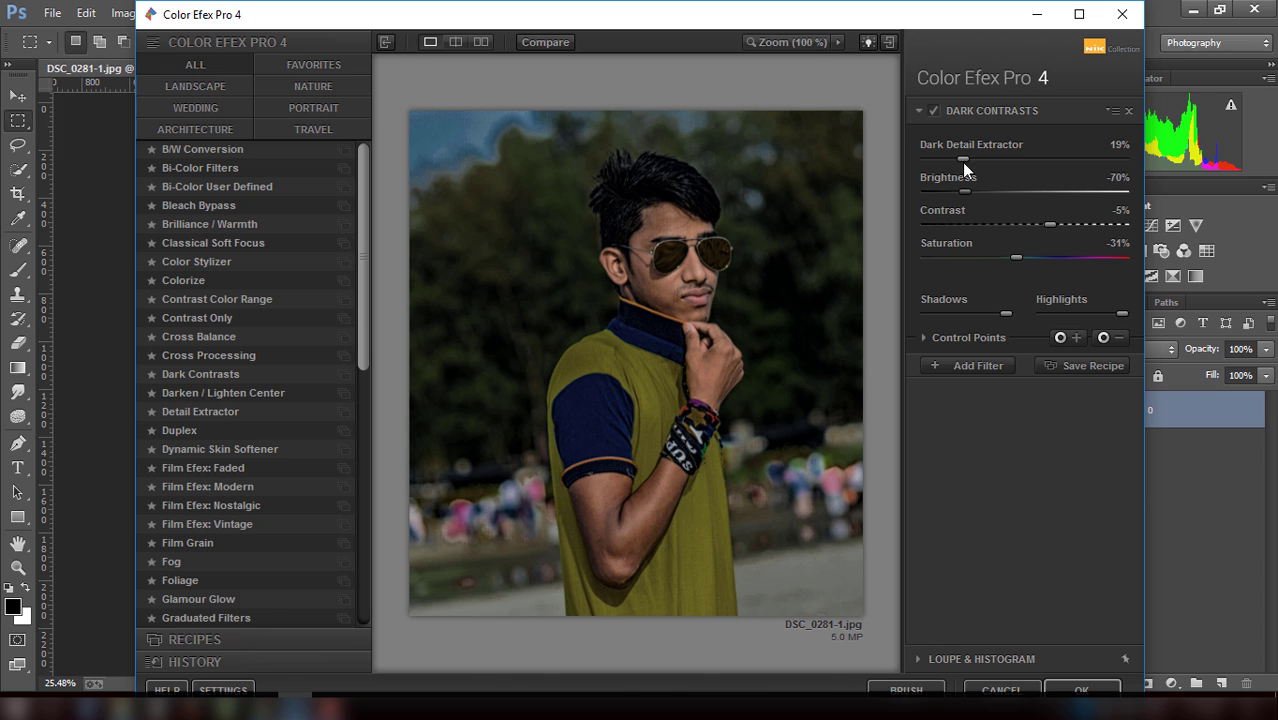
{"action": "mouse_move", "coordinate": [961, 162]}
{"action": "left_mouse_down"}
{"action": "mouse_move", "coordinate": [990, 154]}
{"action": "mouse_move", "coordinate": [953, 159]}
{"action": "mouse_move", "coordinate": [1002, 193]}
{"action": "left_mouse_up"}
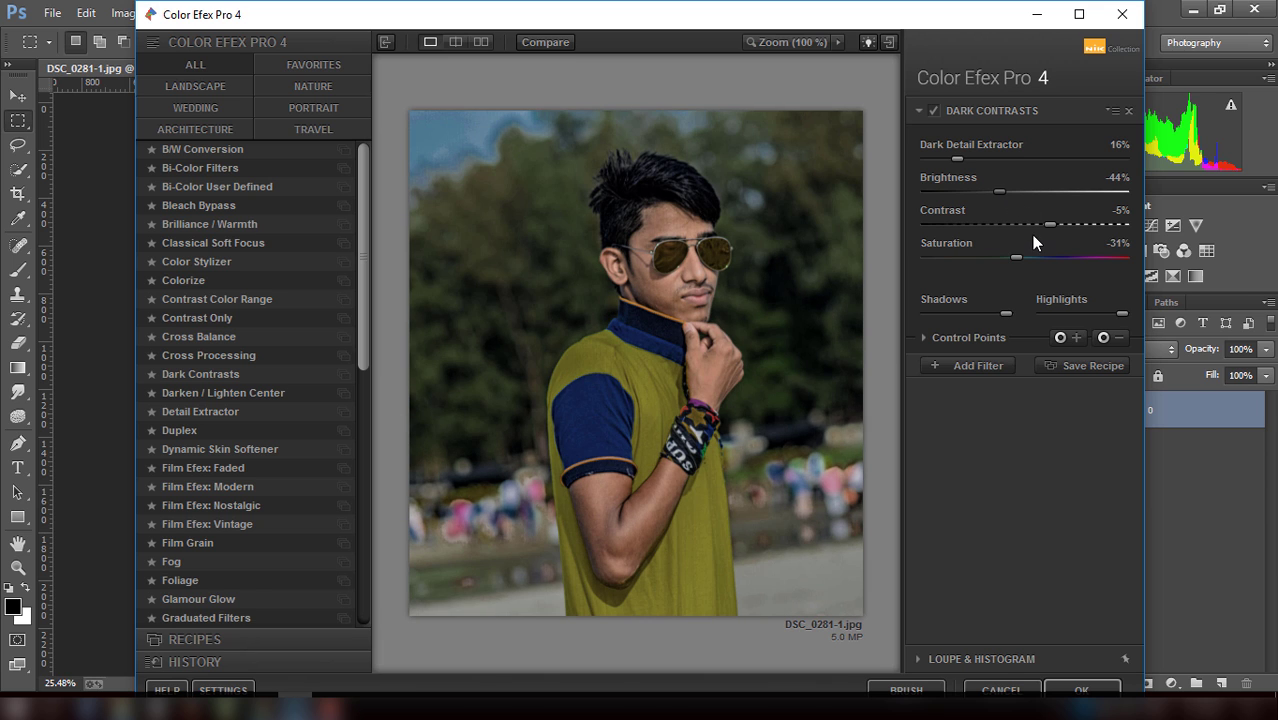
{"action": "left_click", "coordinate": [982, 222]}
{"action": "left_click_drag", "start_coordinate": [1014, 258], "coordinate": [1063, 257]}
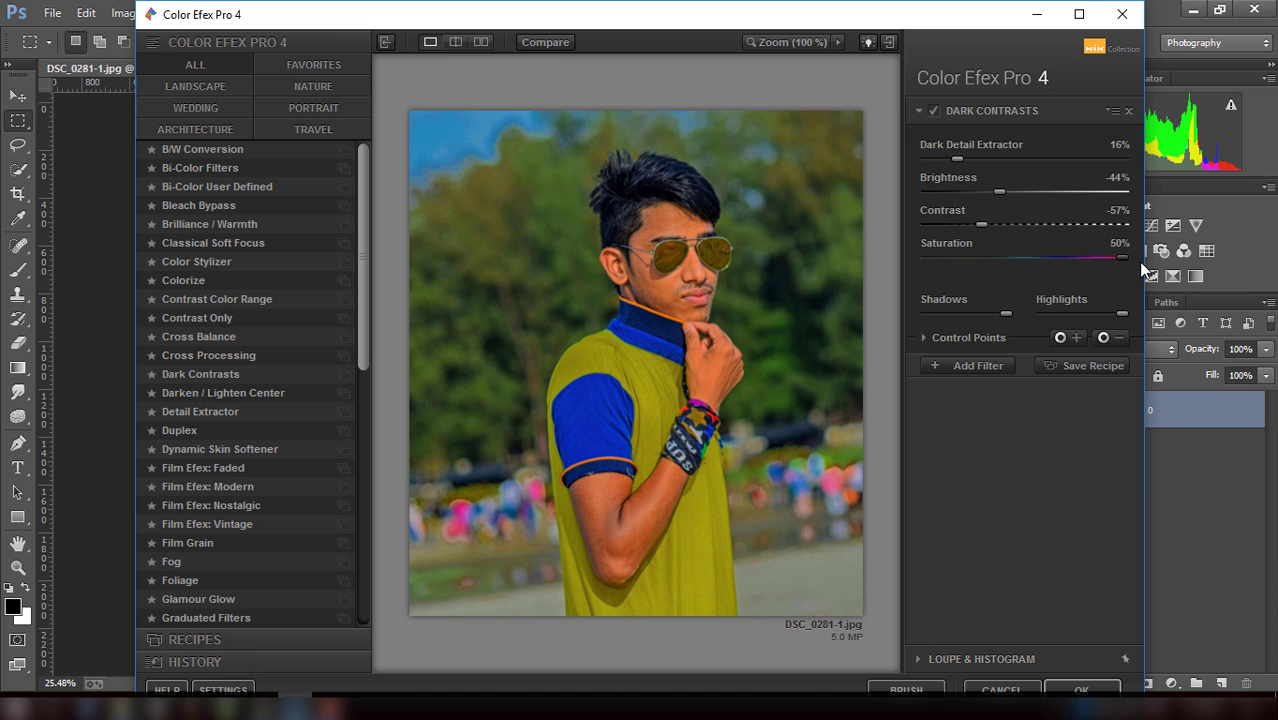
{"action": "left_click", "coordinate": [965, 364]}
- Apply a second Dark Contrasts with Dark Detail 88%, Brightness −30% and Saturation 46%
{"action": "left_click", "coordinate": [212, 376]}
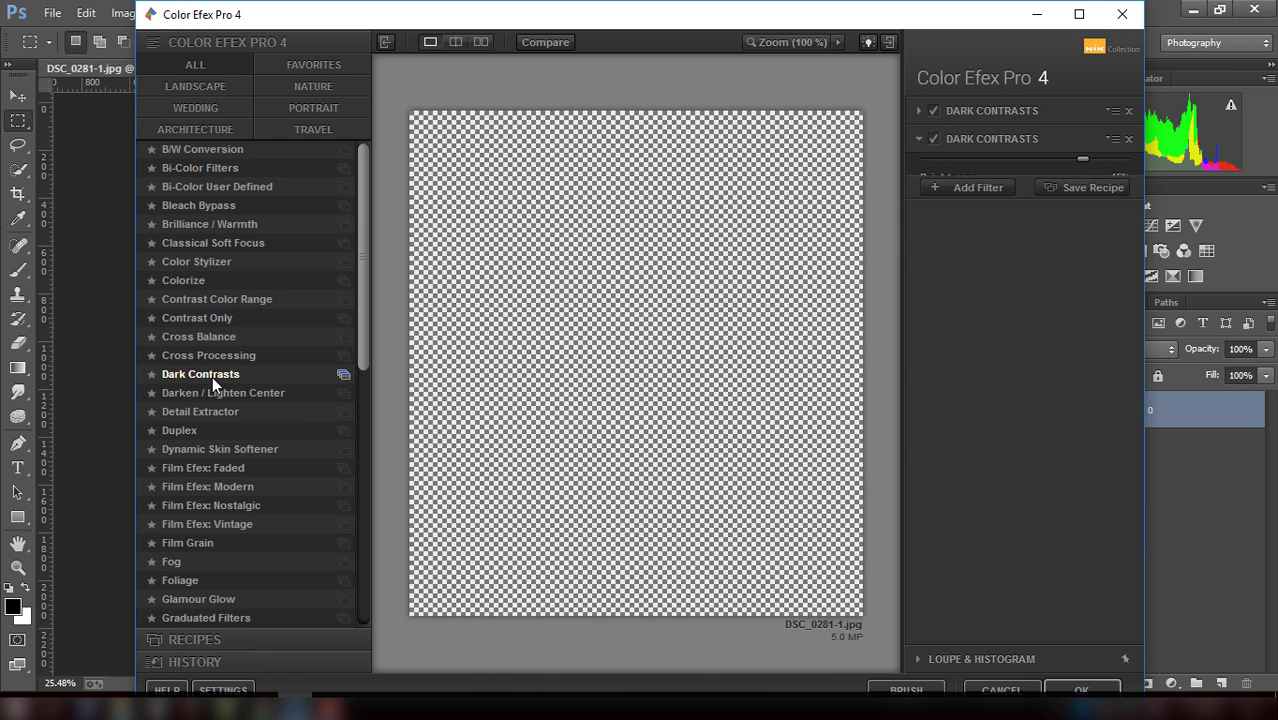
{"action": "left_click_drag", "start_coordinate": [1077, 189], "coordinate": [1099, 190]}
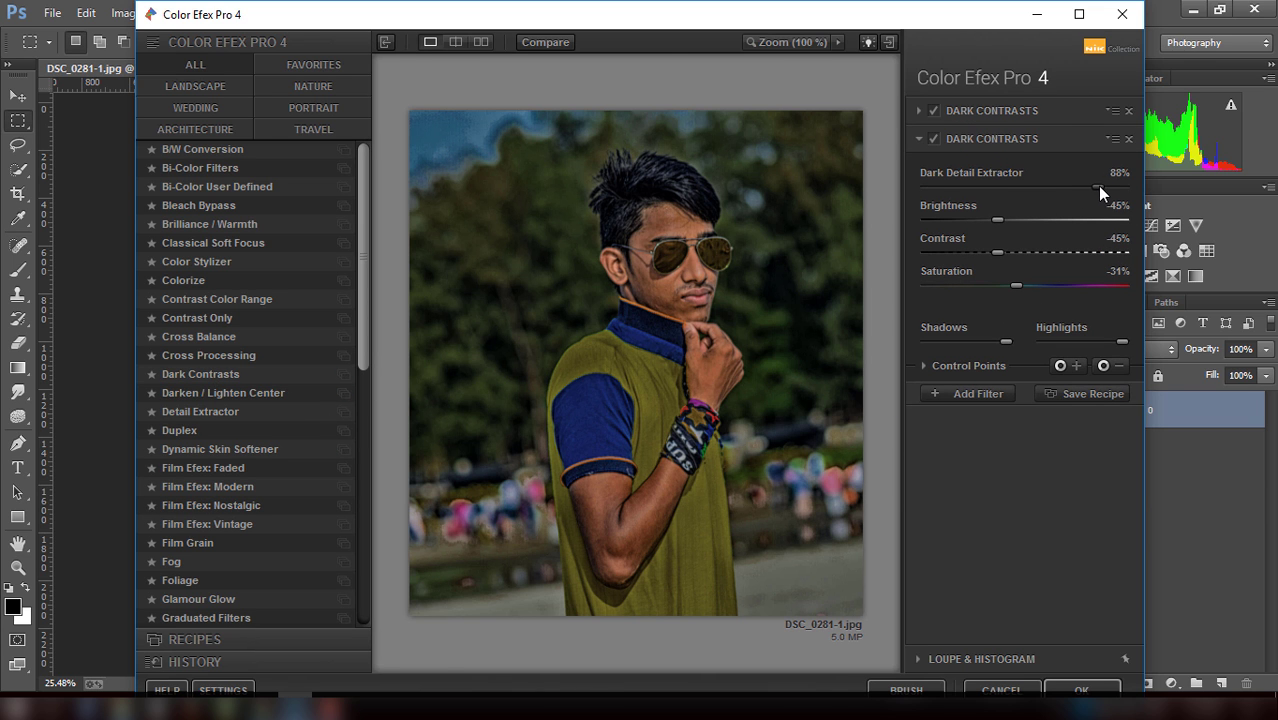
{"action": "left_click_drag", "start_coordinate": [1004, 219], "coordinate": [1016, 220]}
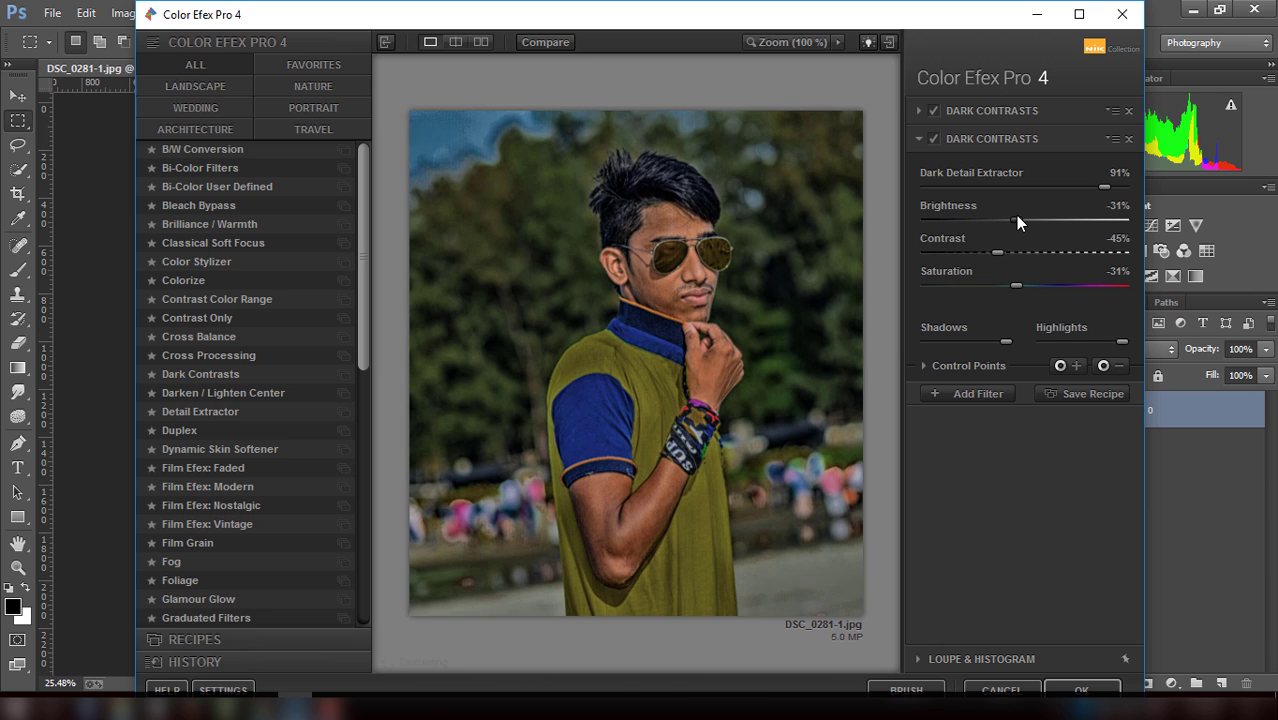
{"action": "left_click_drag", "start_coordinate": [1018, 285], "coordinate": [1061, 288]}
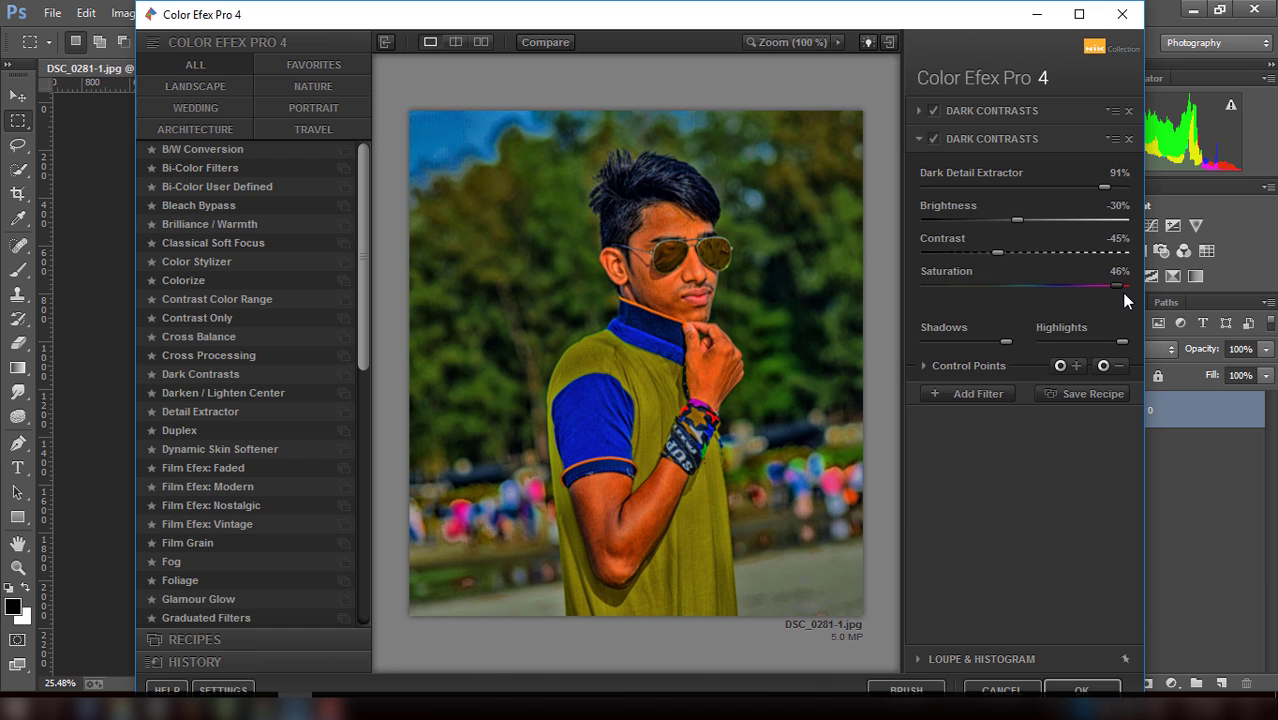
{"action": "left_click", "coordinate": [1104, 689]}
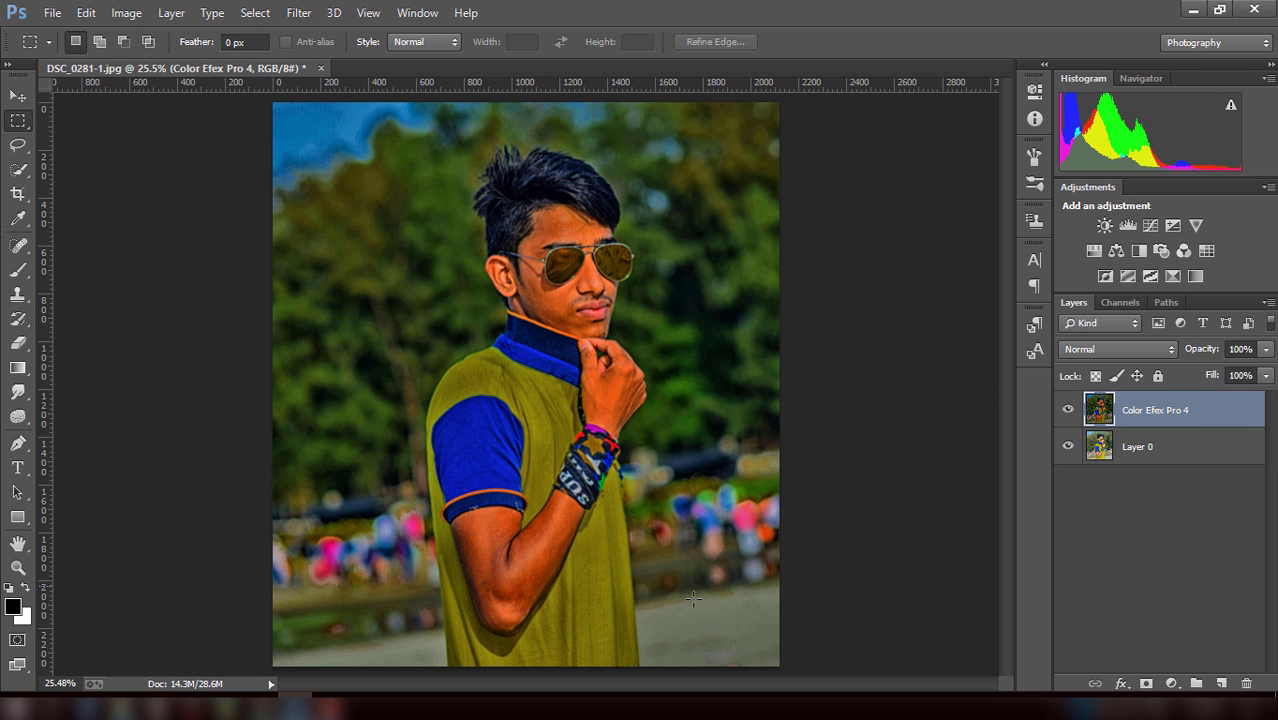
- Mask the Color Efex Pro 4 layer, painting black over the glasses and face with a 125 brush
{"action": "left_click", "coordinate": [1147, 684]}
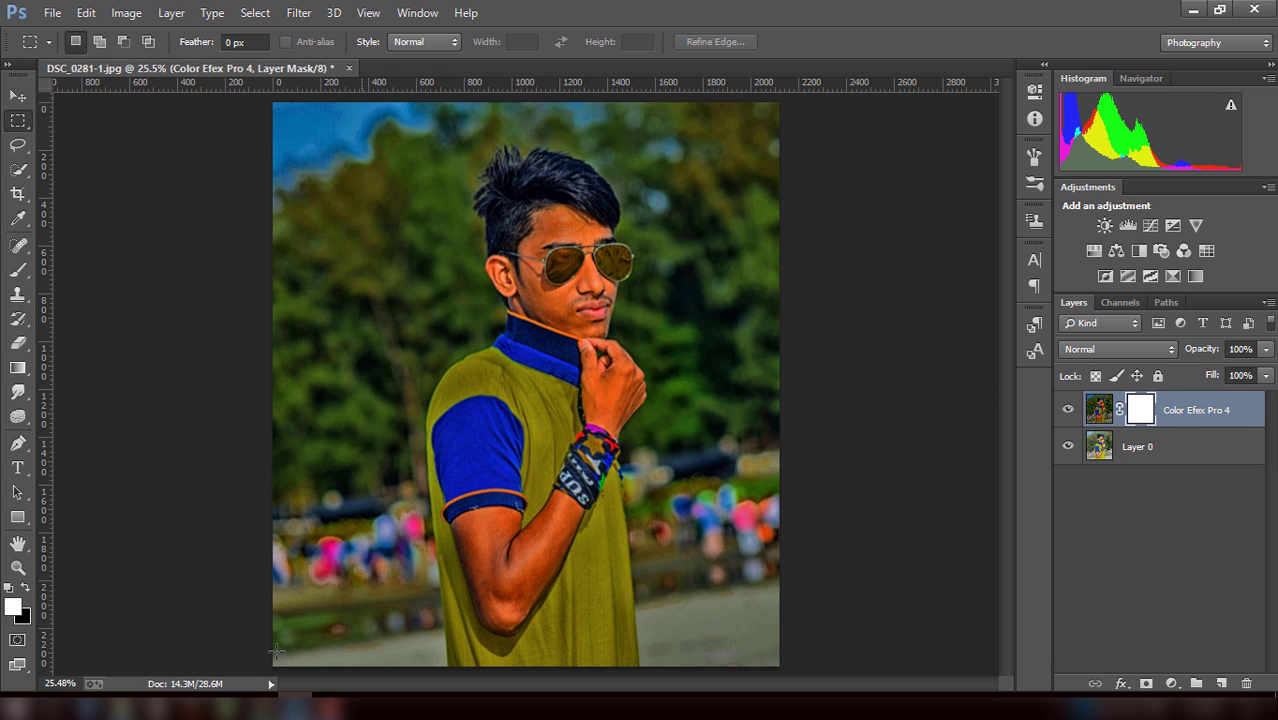
{"action": "left_click", "coordinate": [26, 589]}
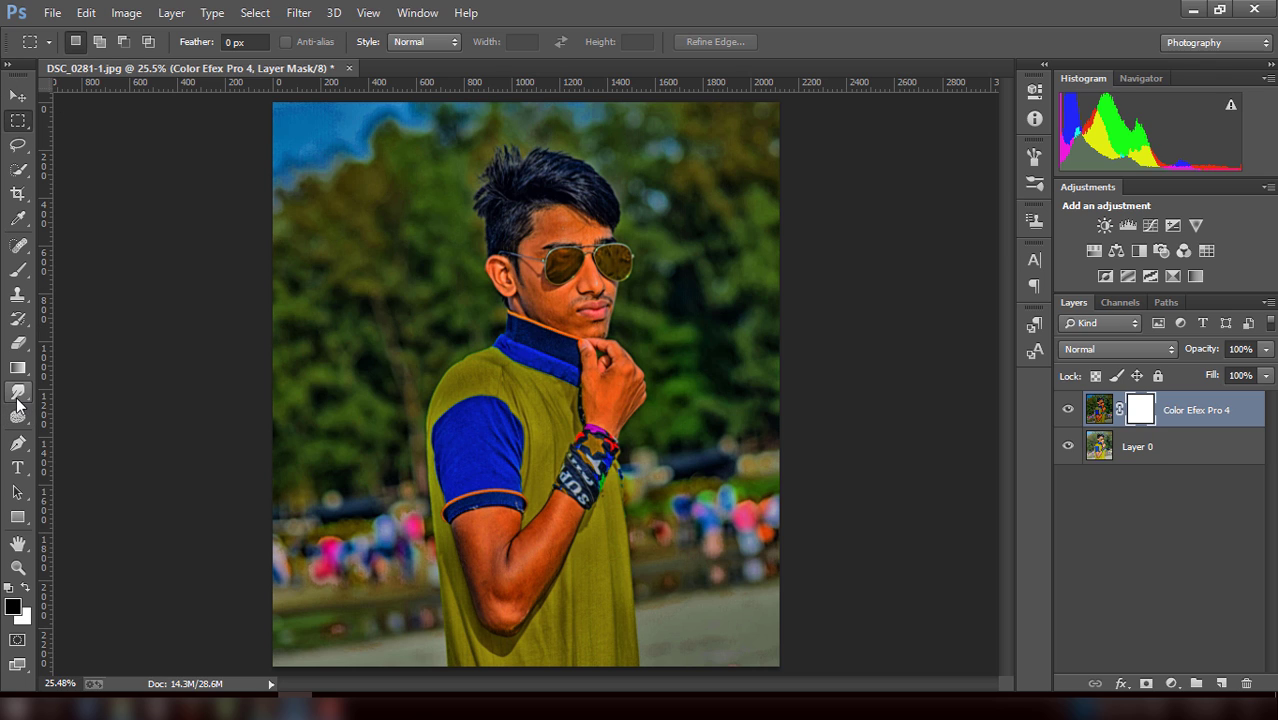
{"action": "key", "text": "b"}
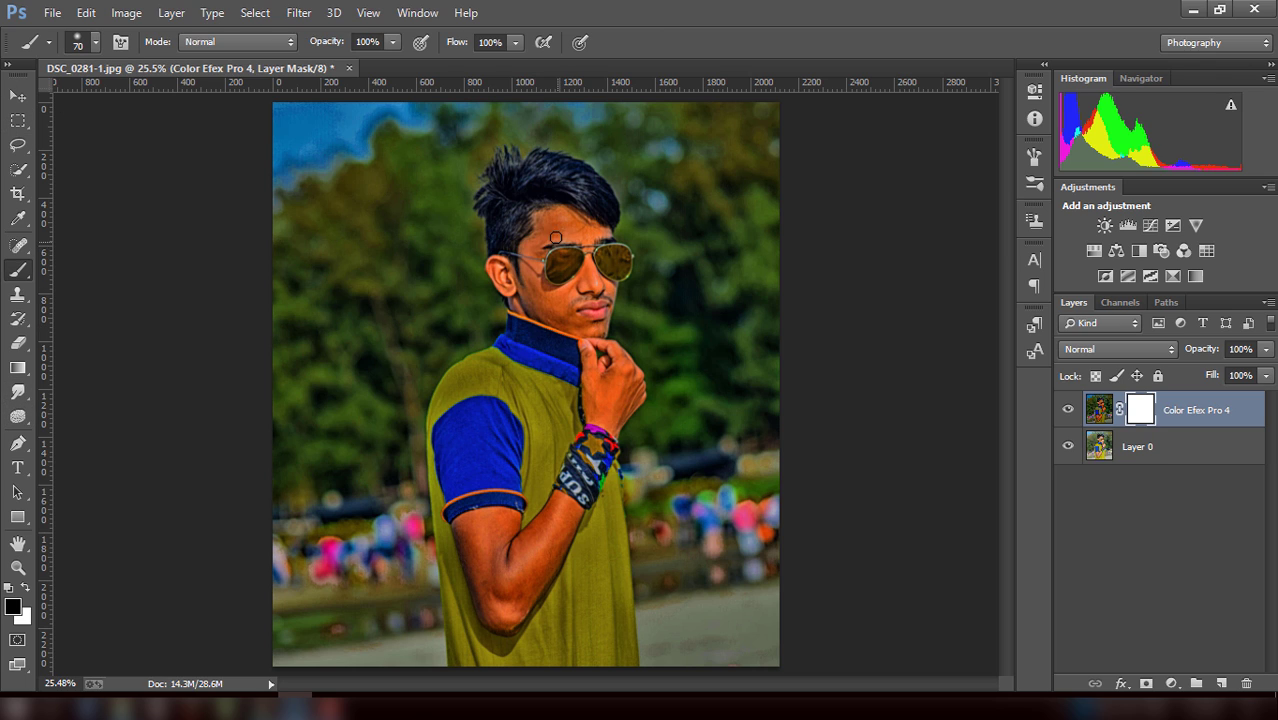
{"action": "key", "text": "bracketright"}
{"action": "key", "text": "bracketright"}
{"action": "key", "text": "bracketright"}
{"action": "mouse_move", "coordinate": [563, 268]}
{"action": "left_mouse_down"}
{"action": "mouse_move", "coordinate": [581, 304]}
{"action": "mouse_move", "coordinate": [592, 300]}
{"action": "left_mouse_up"}
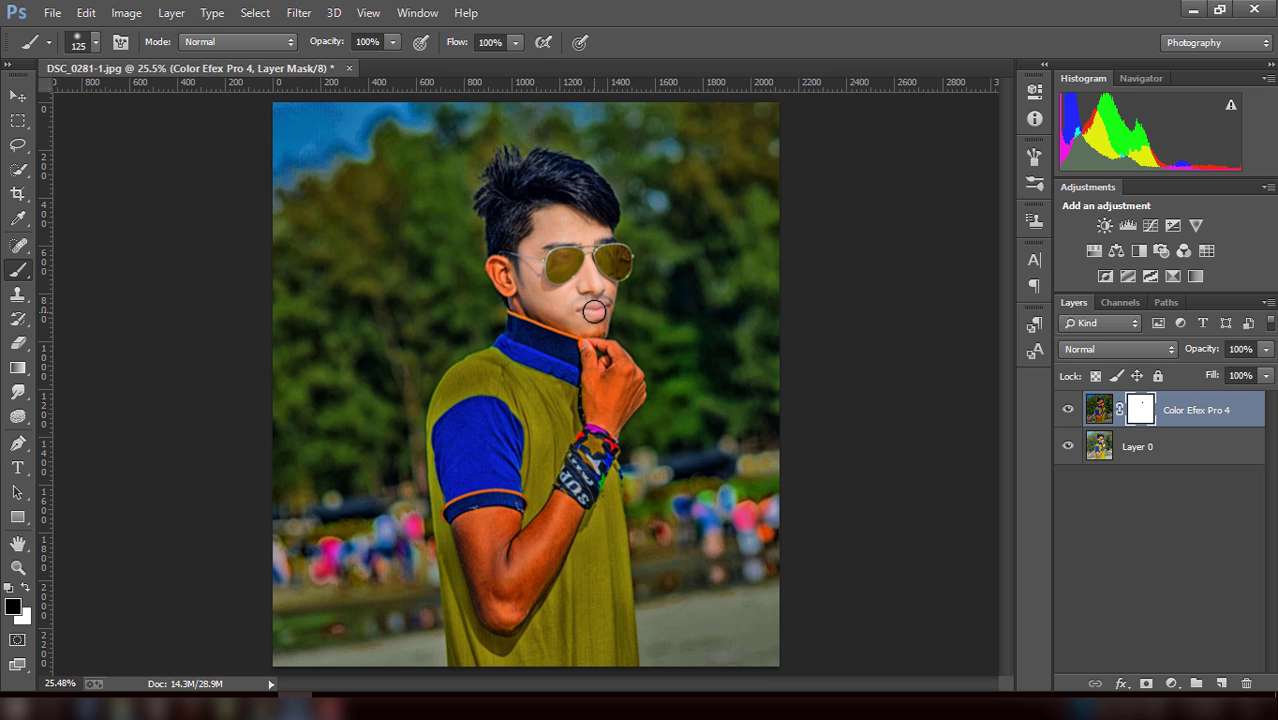
- Zoom in and, with a 45 brush, mask the effect off the ear, cheek, jaw and right lens
{"action": "key", "text": "ctrl+plus"}
{"action": "key", "text": "ctrl+plus"}
{"action": "key", "text": "ctrl+plus"}
{"action": "scroll", "coordinate": [610, 145], "scroll_direction": "up", "scroll_amount": 3}
{"action": "key", "text": "bracketleft"}
{"action": "key", "text": "bracketleft"}
{"action": "key", "text": "bracketleft"}
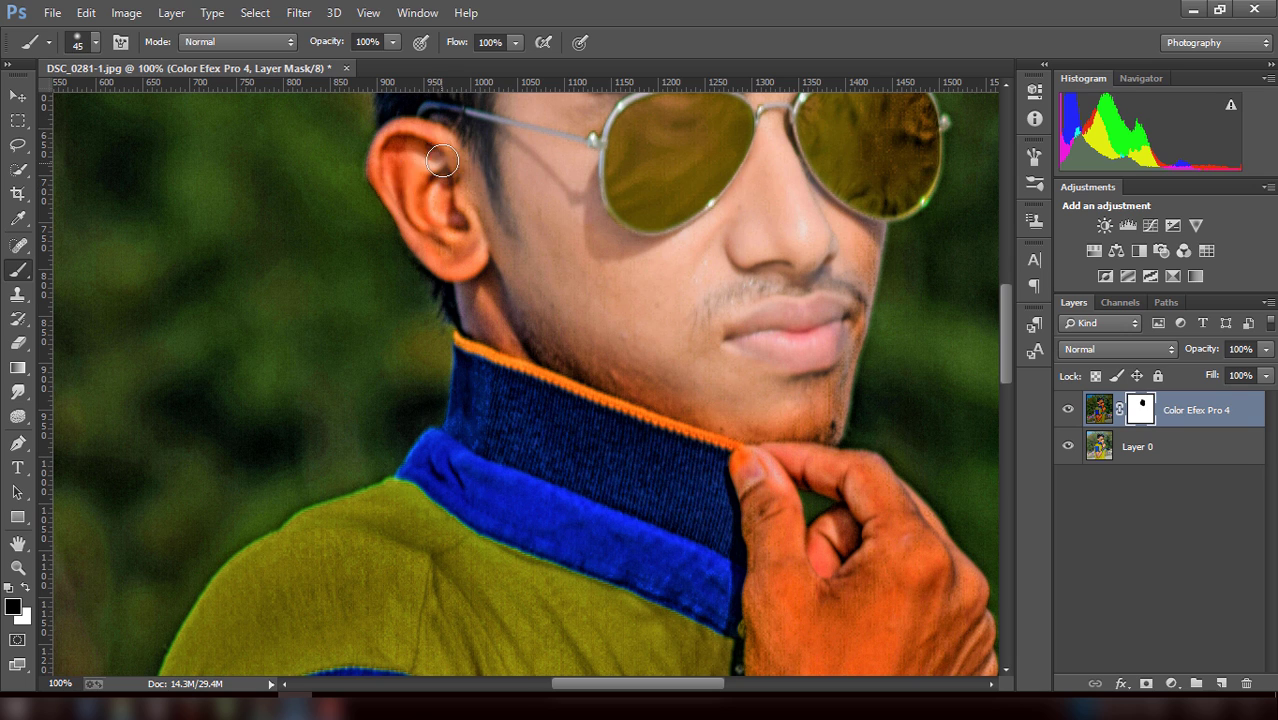
{"action": "mouse_move", "coordinate": [424, 237]}
{"action": "left_mouse_down"}
{"action": "mouse_move", "coordinate": [481, 317]}
{"action": "mouse_move", "coordinate": [665, 385]}
{"action": "mouse_move", "coordinate": [738, 430]}
{"action": "left_mouse_up"}
{"action": "mouse_move", "coordinate": [842, 225]}
{"action": "left_mouse_down"}
{"action": "mouse_move", "coordinate": [847, 314]}
{"action": "mouse_move", "coordinate": [827, 456]}
{"action": "mouse_move", "coordinate": [730, 420]}
{"action": "left_mouse_up"}
{"action": "scroll", "coordinate": [838, 342], "scroll_direction": "up", "scroll_amount": 2}
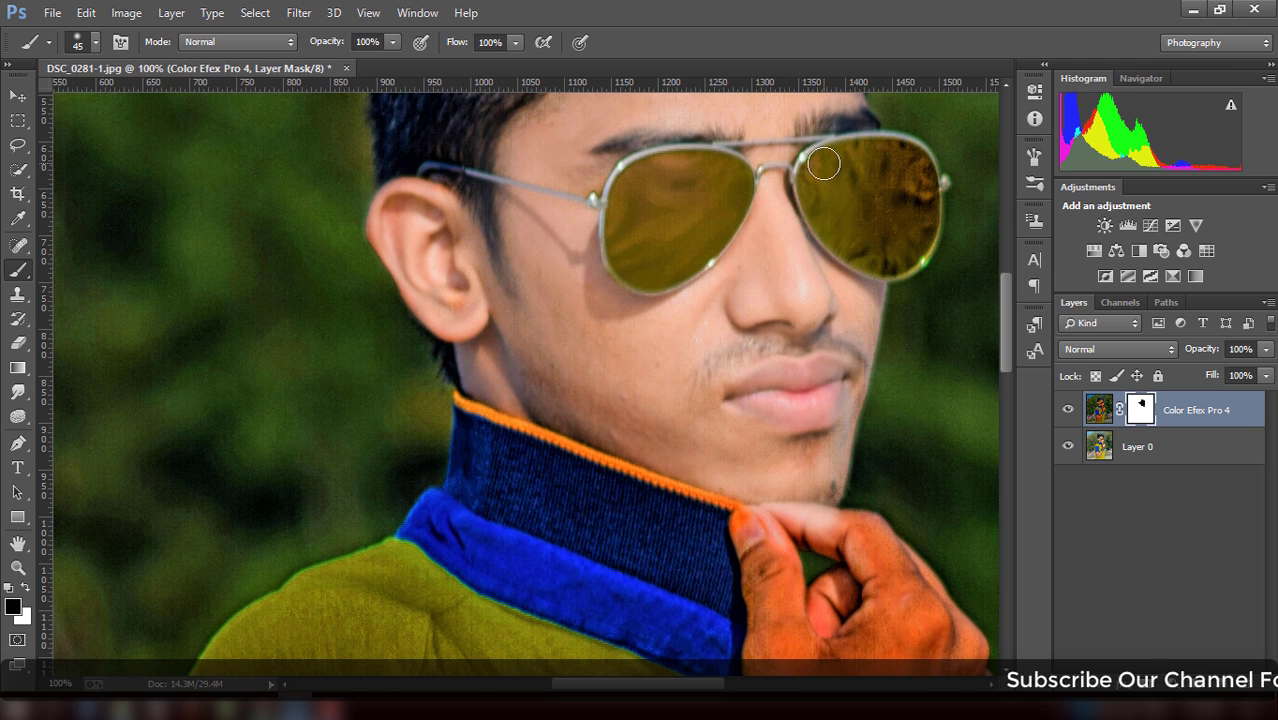
{"action": "mouse_move", "coordinate": [922, 222]}
{"action": "left_mouse_down"}
{"action": "mouse_move", "coordinate": [864, 234]}
{"action": "mouse_move", "coordinate": [833, 171]}
{"action": "left_mouse_up"}
- Swap the painting colour to white and back to black, zoom out, and enlarge the brush
{"action": "scroll", "coordinate": [676, 157], "scroll_direction": "up", "scroll_amount": 8}
{"action": "key", "text": "x"}
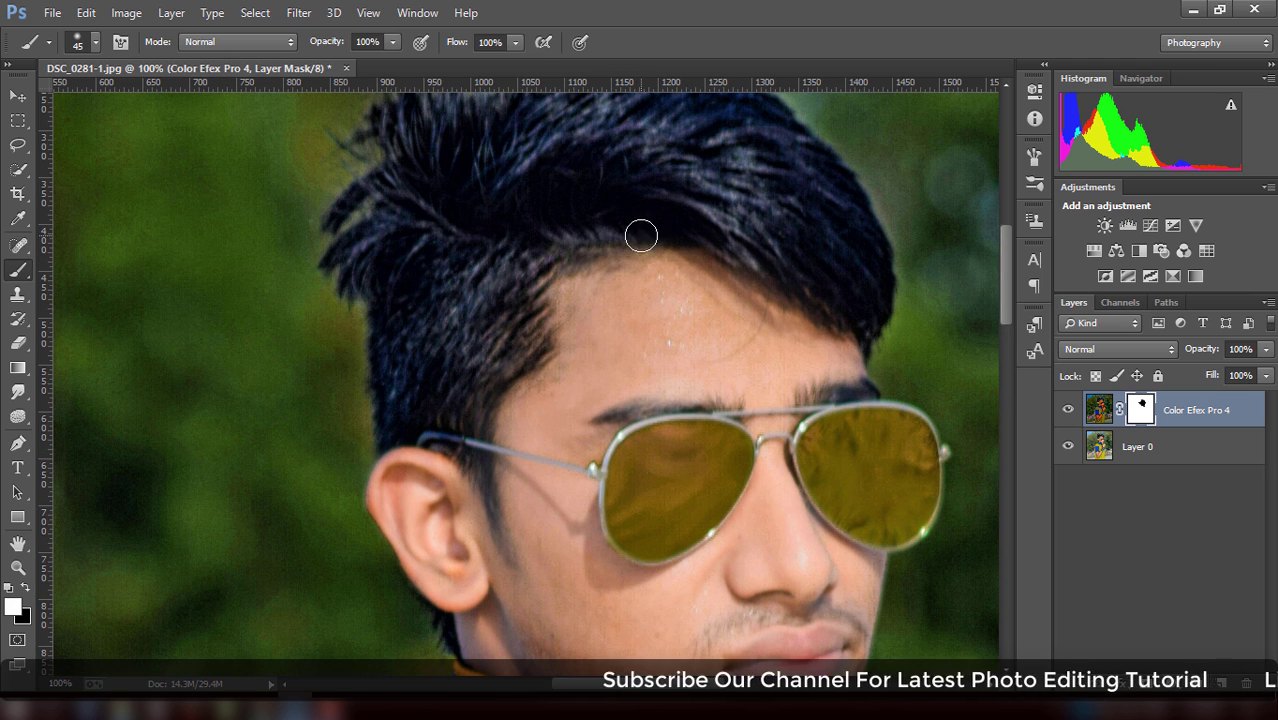
{"action": "scroll", "coordinate": [642, 228], "scroll_direction": "down", "scroll_amount": 1}
{"action": "key", "text": "x"}
{"action": "scroll", "coordinate": [618, 333], "scroll_direction": "down", "scroll_amount": 2}
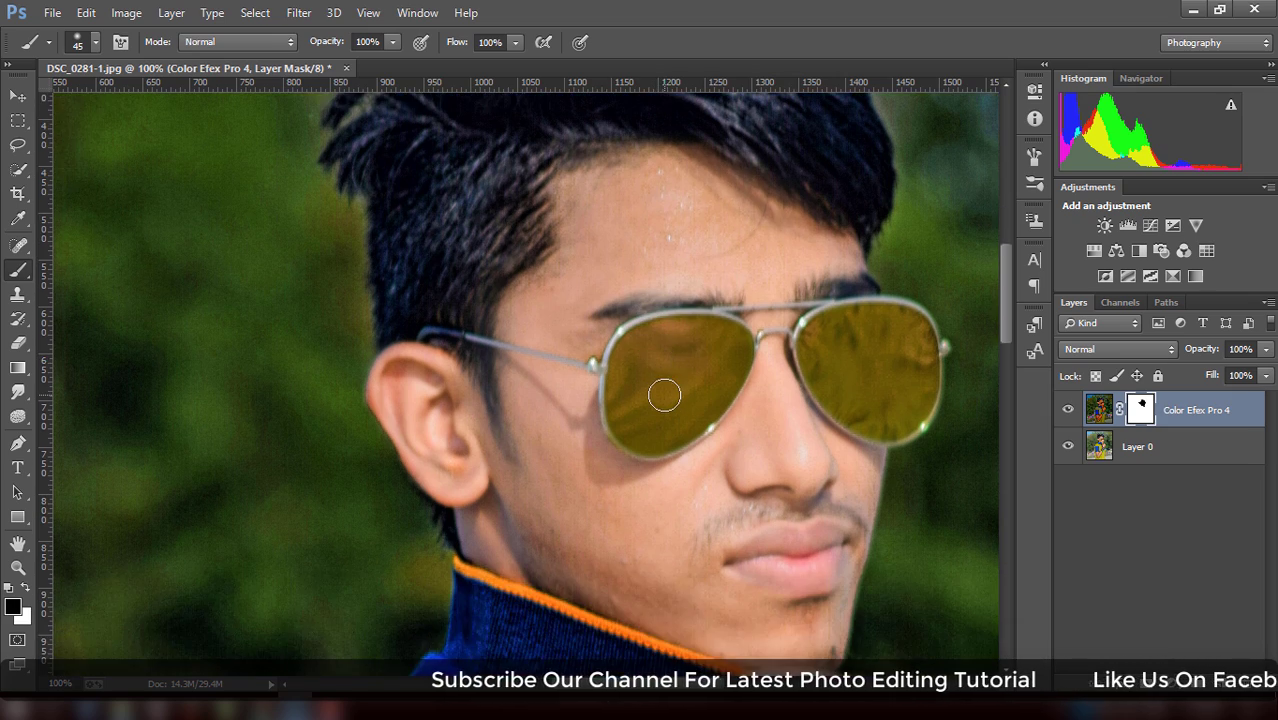
{"action": "scroll", "coordinate": [661, 390], "scroll_direction": "down", "scroll_amount": 3}
{"action": "key", "text": "bracketright"}
{"action": "key", "text": "bracketright"}
- Mask the orange tint off the back of the hand, fingers and wrist
{"action": "left_click_drag", "start_coordinate": [712, 522], "coordinate": [705, 448]}
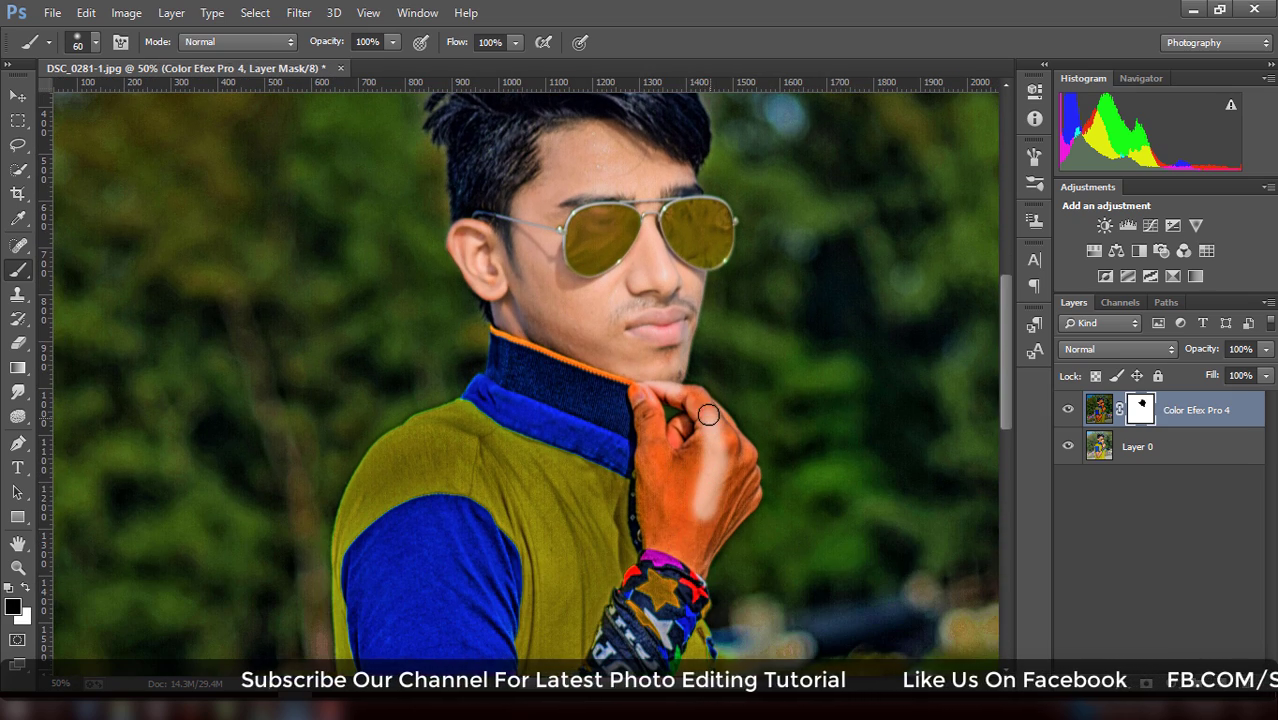
{"action": "left_click_drag", "start_coordinate": [640, 395], "coordinate": [690, 470]}
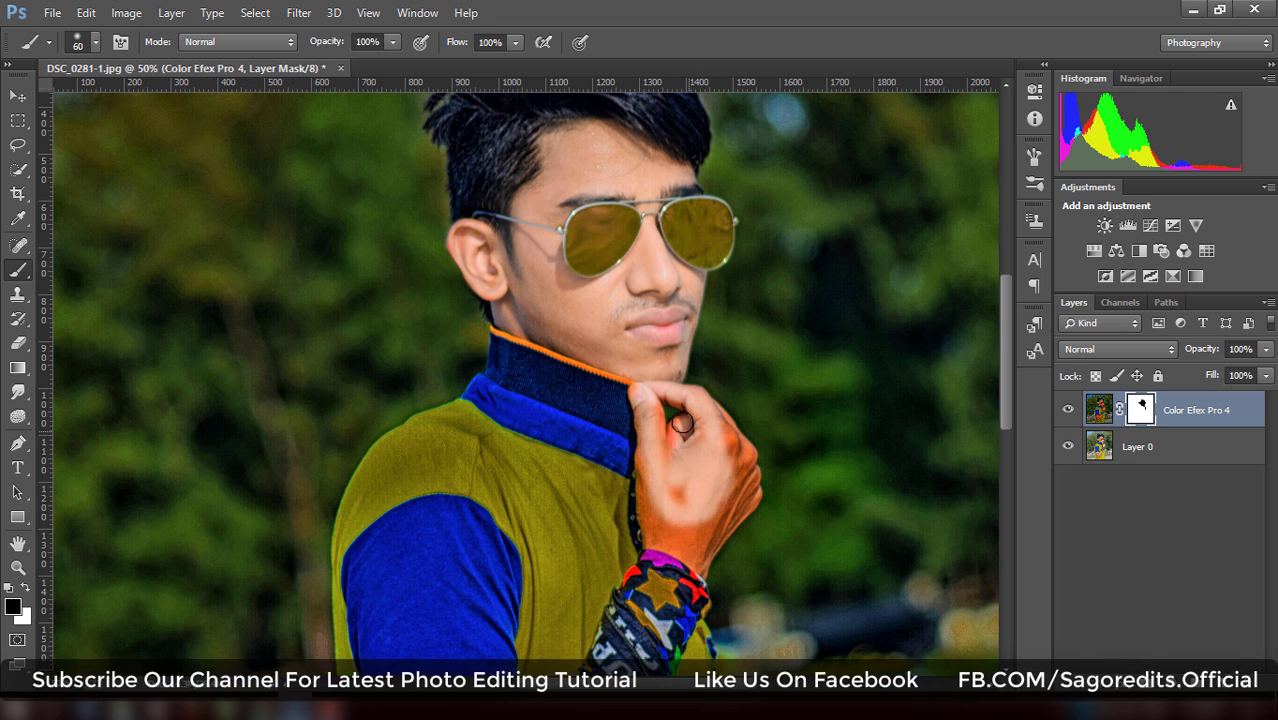
{"action": "left_click_drag", "start_coordinate": [725, 422], "coordinate": [747, 497]}
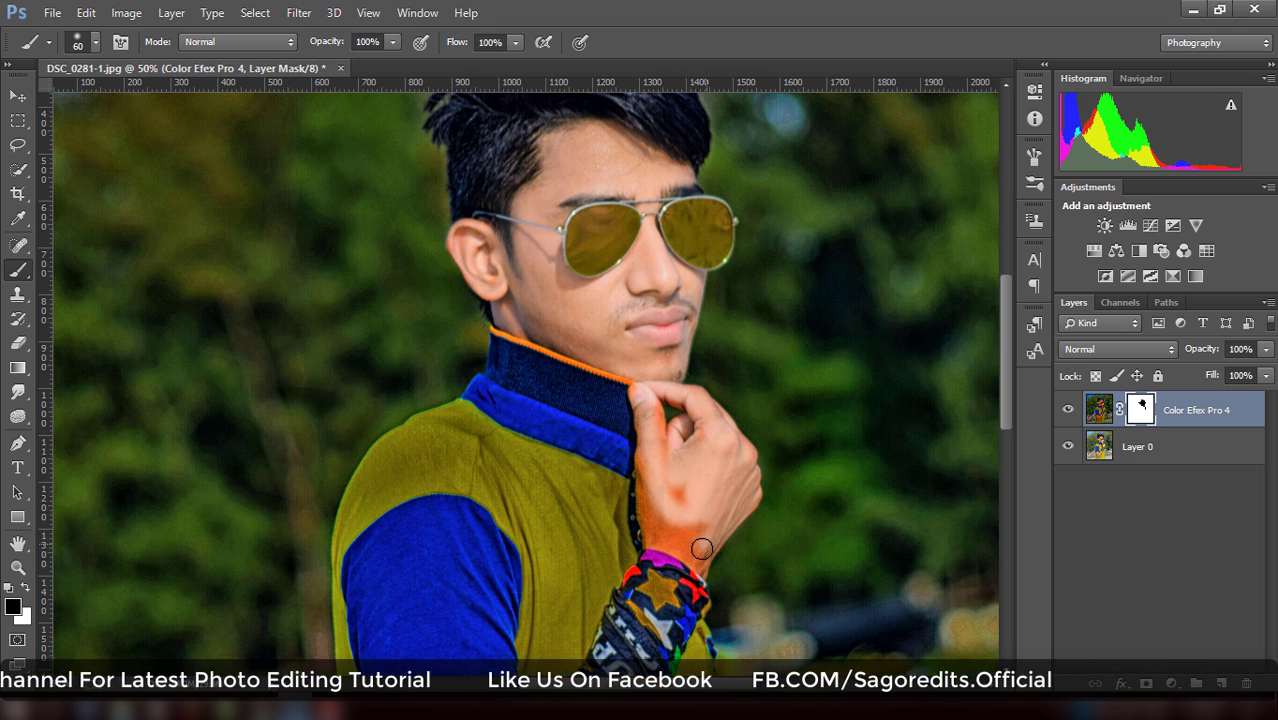
{"action": "left_click_drag", "start_coordinate": [699, 543], "coordinate": [696, 517]}
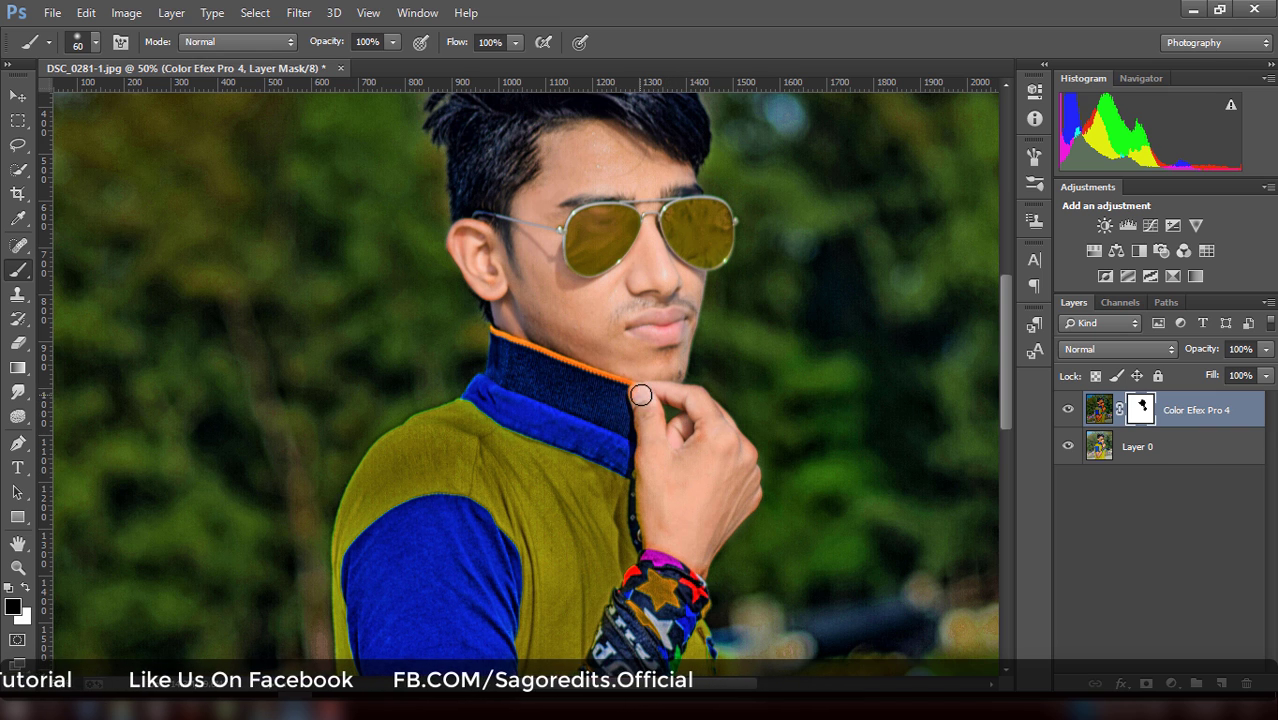
{"action": "key", "text": "ctrl+plus"}
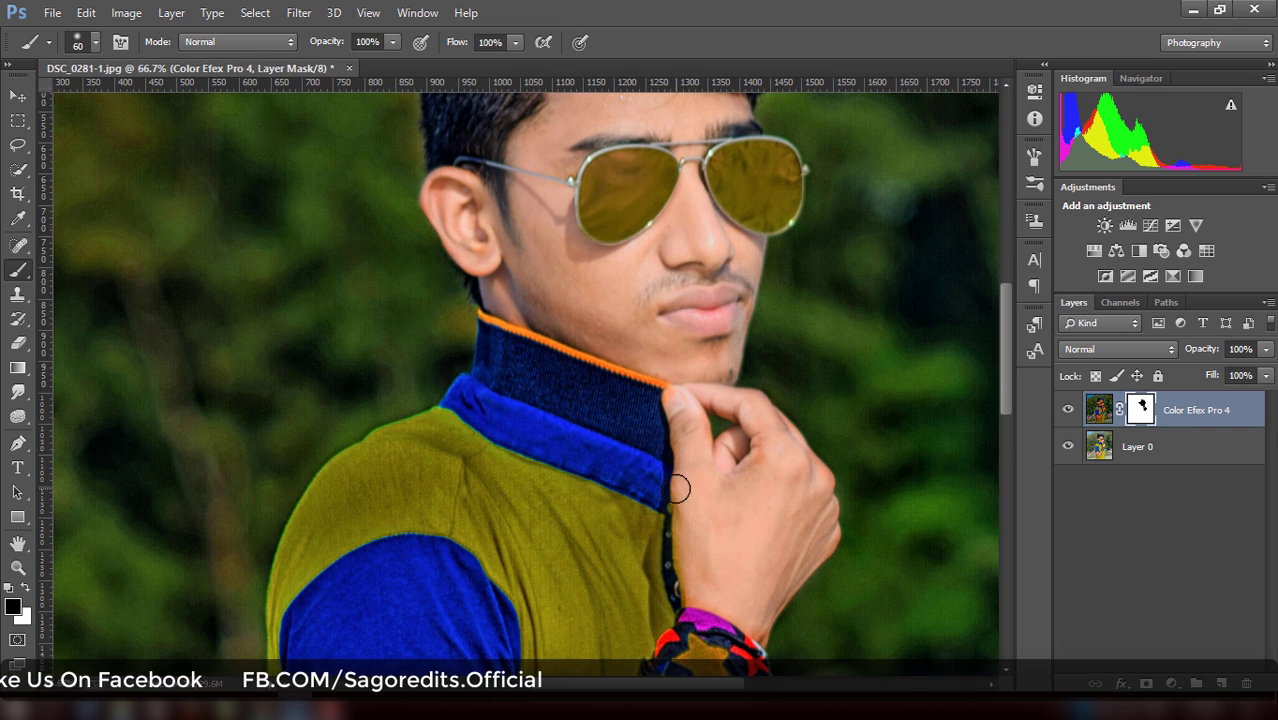
{"action": "key", "text": "bracketleft"}
{"action": "key", "text": "bracketleft"}
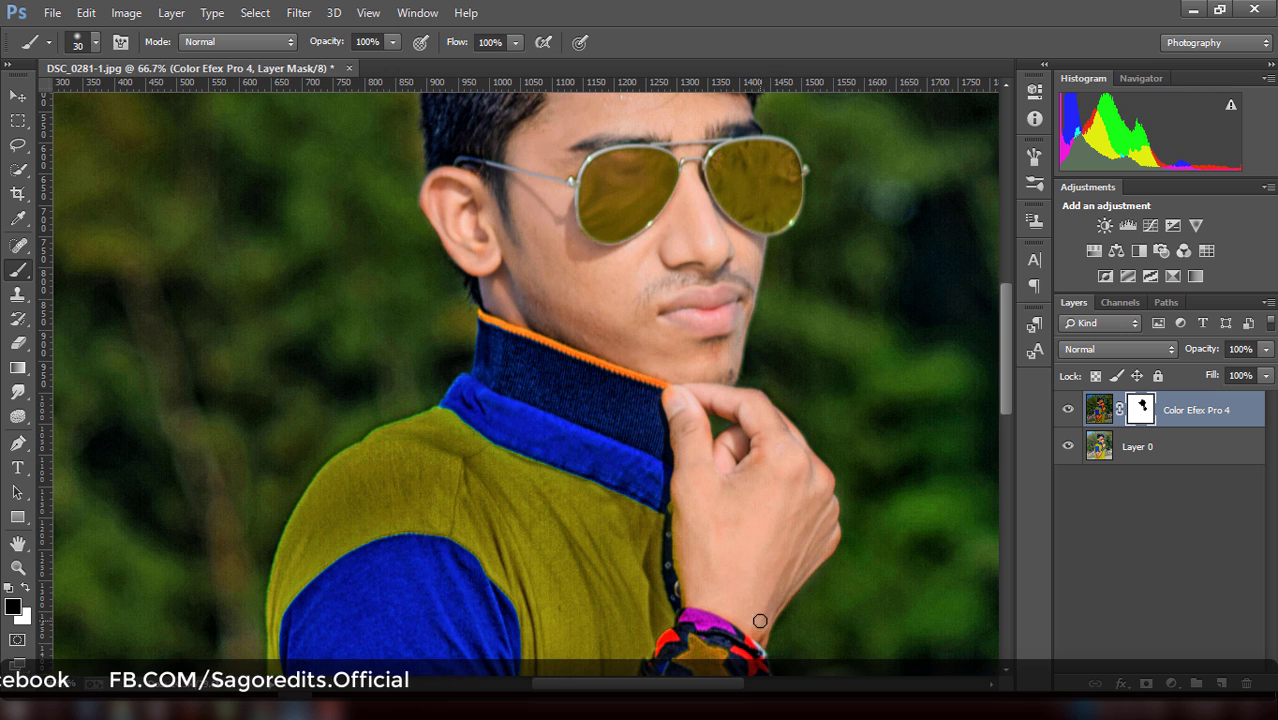
{"action": "key", "text": "bracketleft"}
{"action": "key", "text": "bracketleft"}
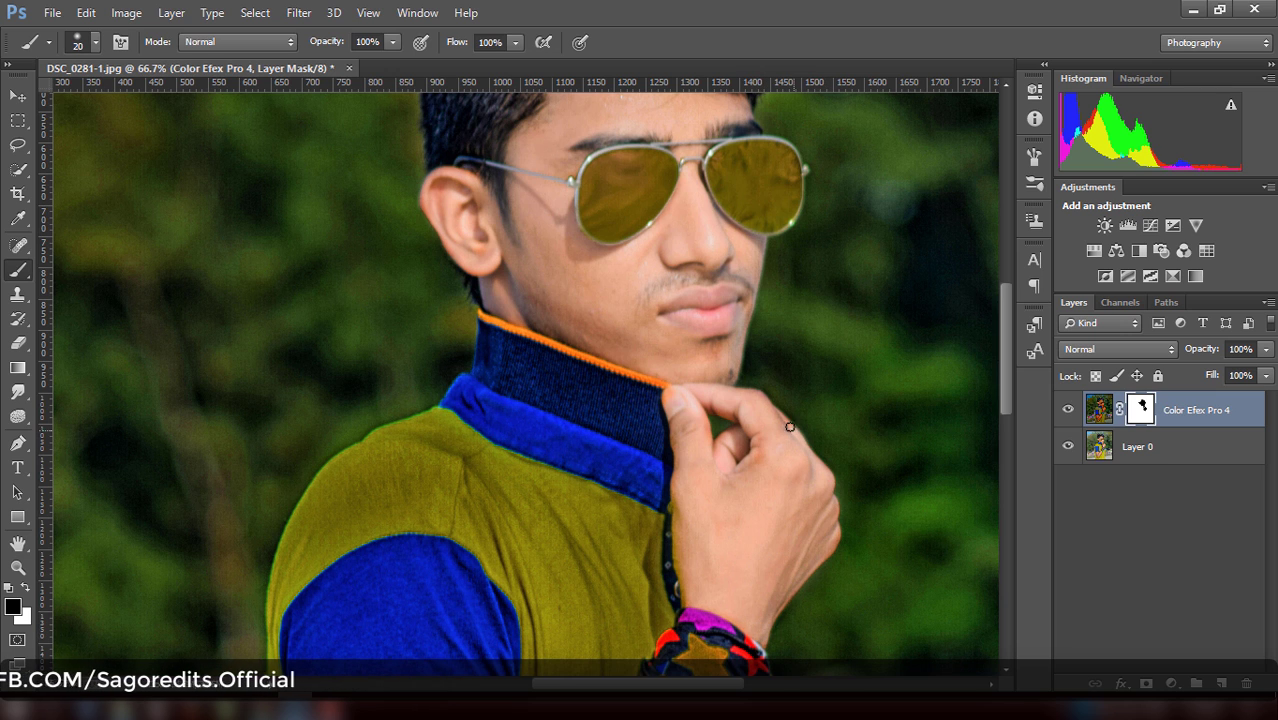
- Mask the effect off the forearm and restore bright yellow on the shirt's shoulder and chest
{"action": "key", "text": "ctrl+0"}
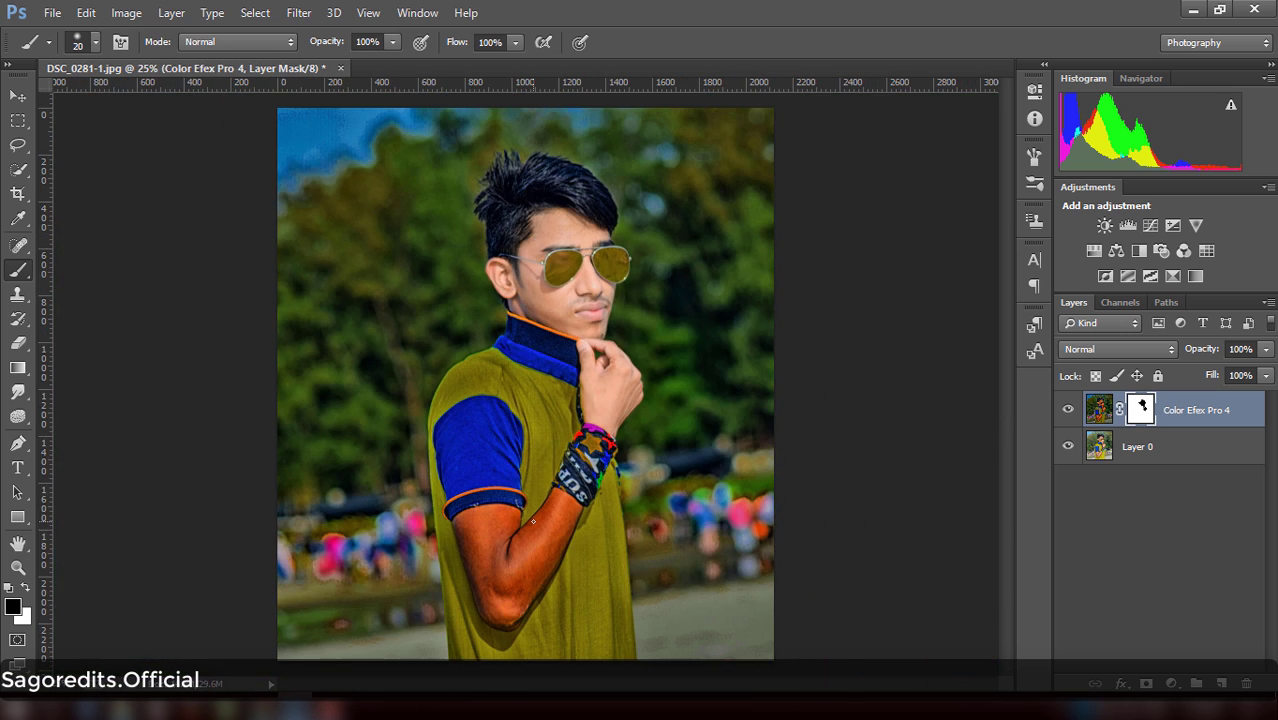
{"action": "key", "text": "bracketright"}
{"action": "key", "text": "bracketright"}
{"action": "mouse_move", "coordinate": [492, 526]}
{"action": "left_mouse_down"}
{"action": "mouse_move", "coordinate": [505, 565]}
{"action": "mouse_move", "coordinate": [555, 519]}
{"action": "left_mouse_up"}
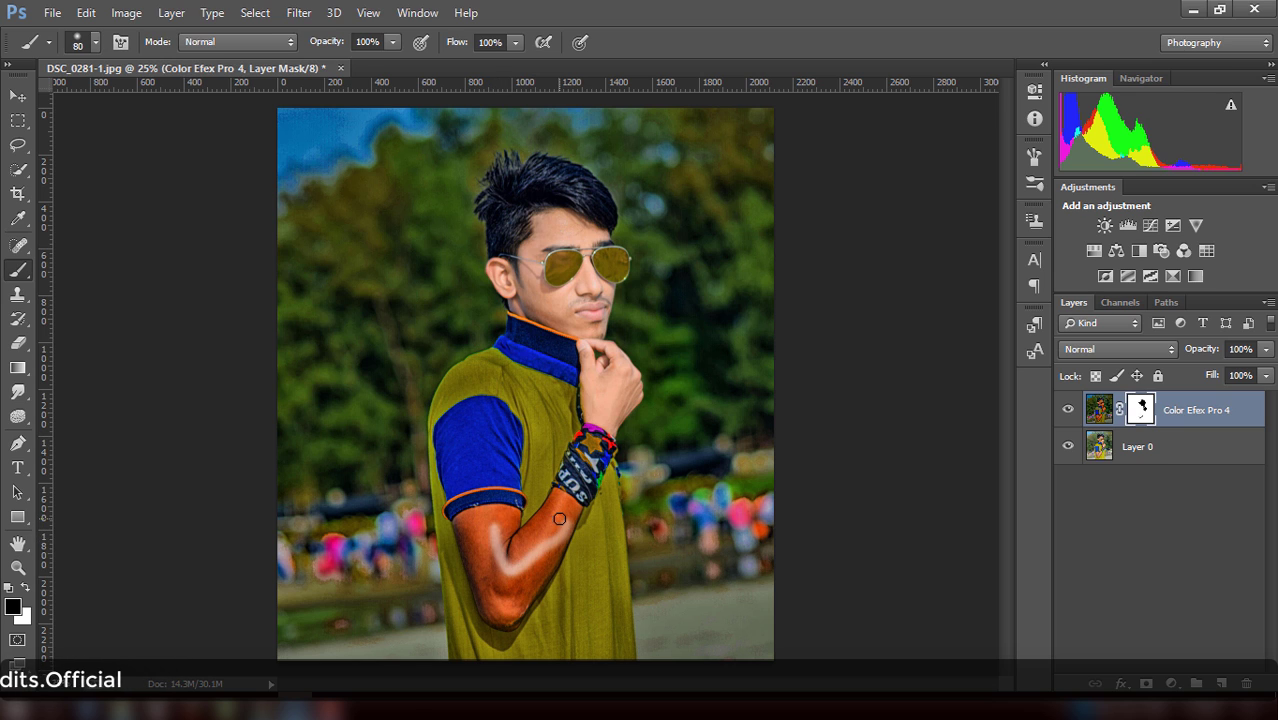
{"action": "key", "text": "bracketright"}
{"action": "key", "text": "bracketright"}
{"action": "key", "text": "bracketright"}
{"action": "mouse_move", "coordinate": [490, 570]}
{"action": "left_mouse_down"}
{"action": "mouse_move", "coordinate": [490, 600]}
{"action": "mouse_move", "coordinate": [530, 530]}
{"action": "left_mouse_up"}
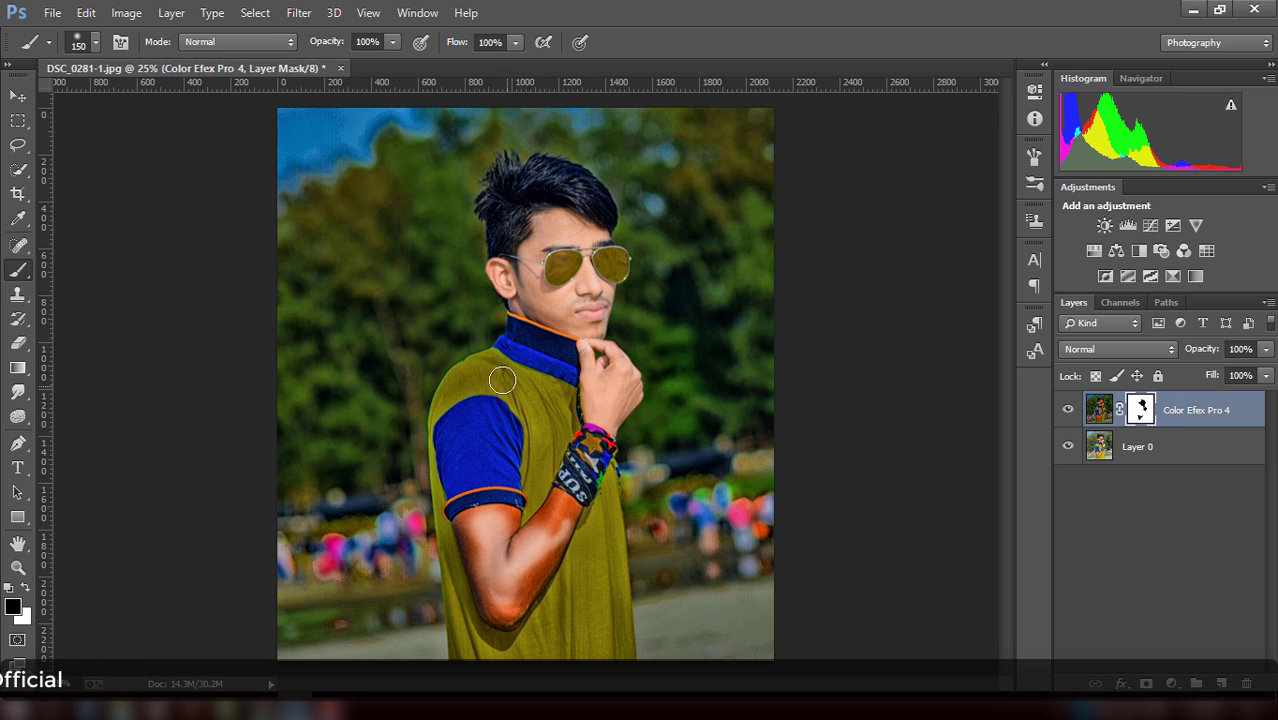
{"action": "mouse_move", "coordinate": [502, 380]}
{"action": "left_mouse_down"}
{"action": "mouse_move", "coordinate": [535, 405]}
{"action": "mouse_move", "coordinate": [565, 400]}
{"action": "mouse_move", "coordinate": [512, 395]}
{"action": "mouse_move", "coordinate": [479, 478]}
{"action": "mouse_move", "coordinate": [500, 530]}
{"action": "mouse_move", "coordinate": [565, 560]}
{"action": "mouse_move", "coordinate": [518, 512]}
{"action": "mouse_move", "coordinate": [522, 542]}
{"action": "left_mouse_up"}
- Restore natural forearm colour, clean the arm's left edge, and brighten the lower shirt
{"action": "key", "text": "bracketright"}
{"action": "key", "text": "bracketright"}
{"action": "key", "text": "bracketright"}
{"action": "key", "text": "bracketleft"}
{"action": "key", "text": "bracketleft"}
{"action": "key", "text": "bracketleft"}
{"action": "mouse_move", "coordinate": [480, 370]}
{"action": "left_mouse_down"}
{"action": "mouse_move", "coordinate": [440, 410]}
{"action": "mouse_move", "coordinate": [465, 641]}
{"action": "mouse_move", "coordinate": [462, 607]}
{"action": "left_mouse_up"}
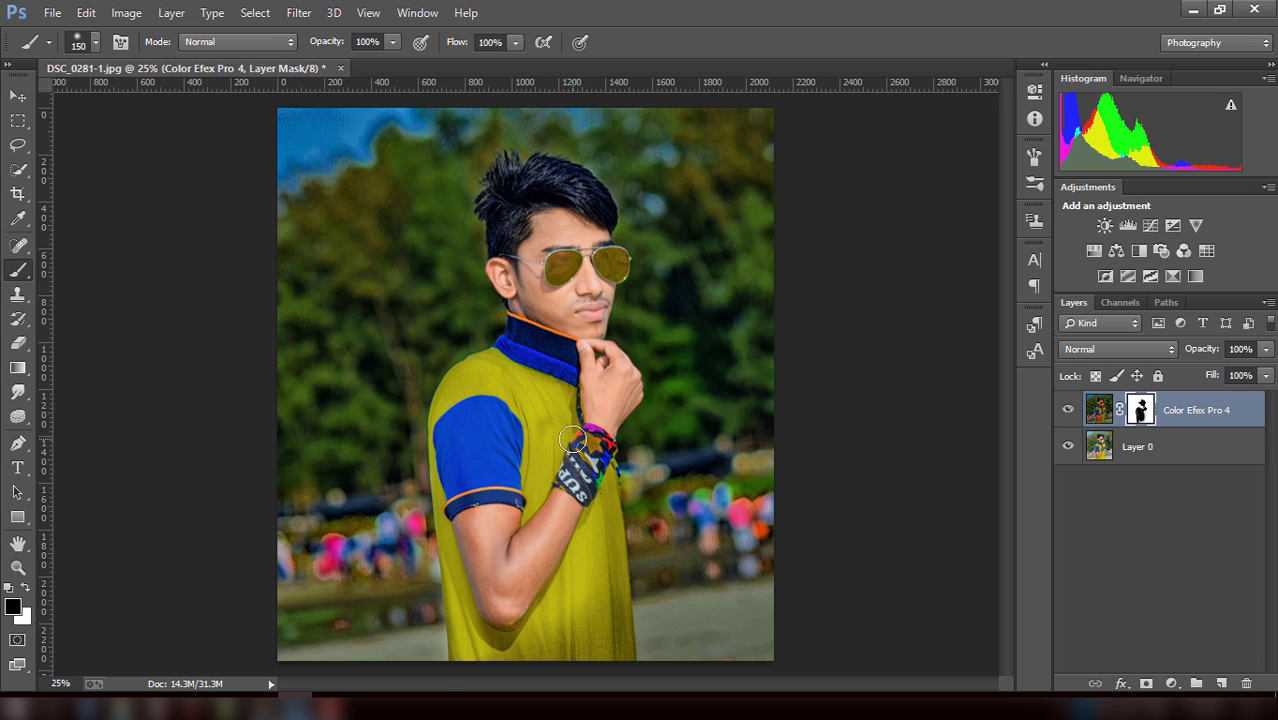
{"action": "mouse_move", "coordinate": [572, 440]}
{"action": "left_mouse_down"}
{"action": "mouse_move", "coordinate": [600, 525]}
{"action": "mouse_move", "coordinate": [615, 650]}
{"action": "mouse_move", "coordinate": [494, 594]}
{"action": "left_mouse_up"}
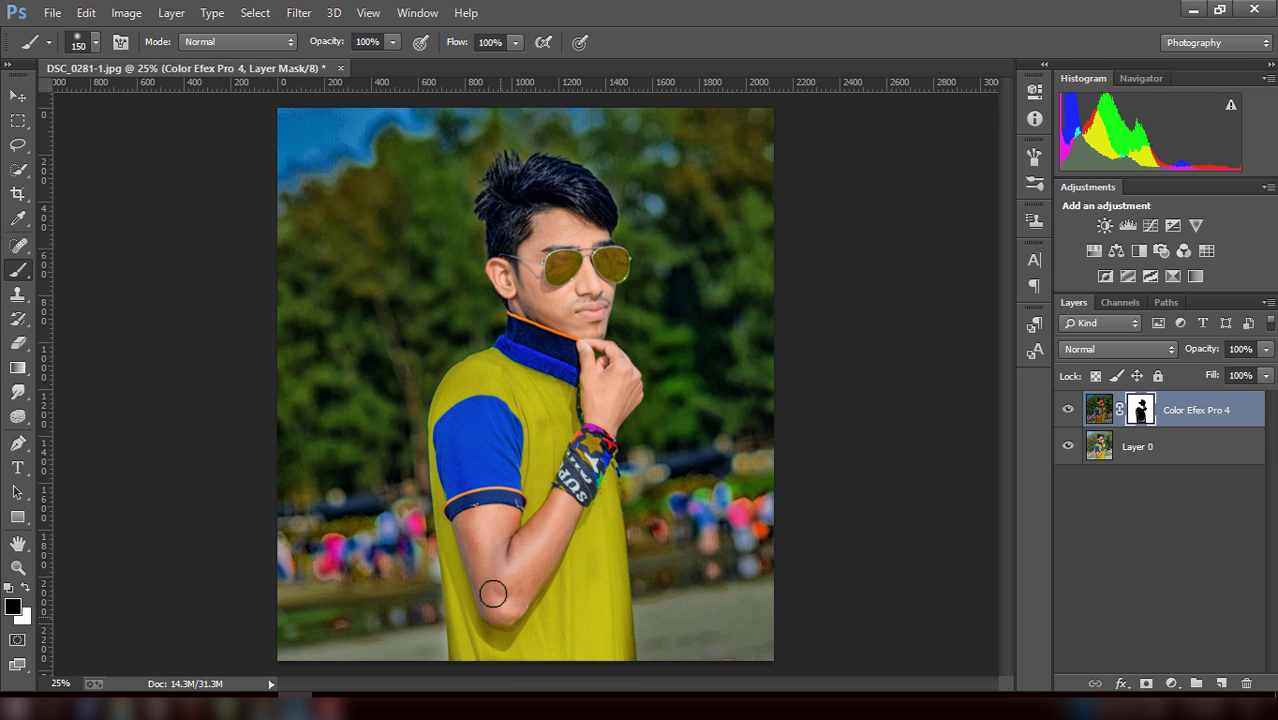
{"action": "left_click_drag", "start_coordinate": [447, 481], "coordinate": [523, 543]}
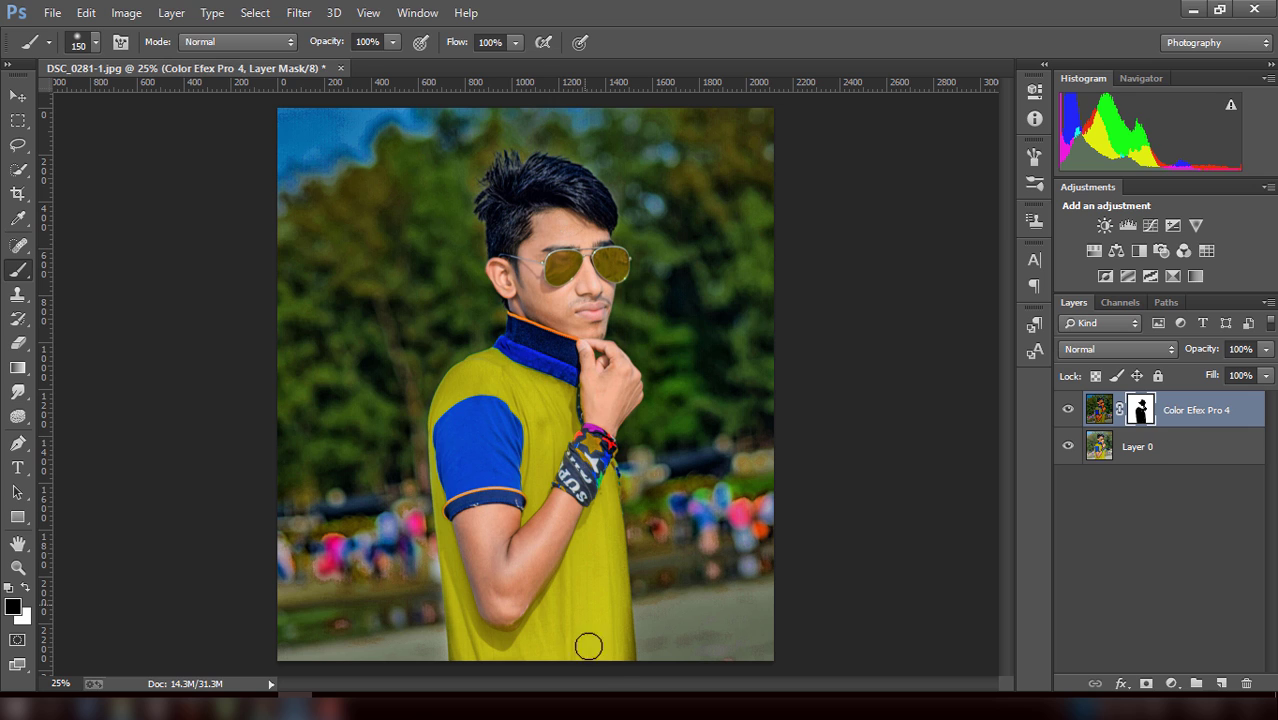
{"action": "left_click_drag", "start_coordinate": [618, 658], "coordinate": [616, 608]}
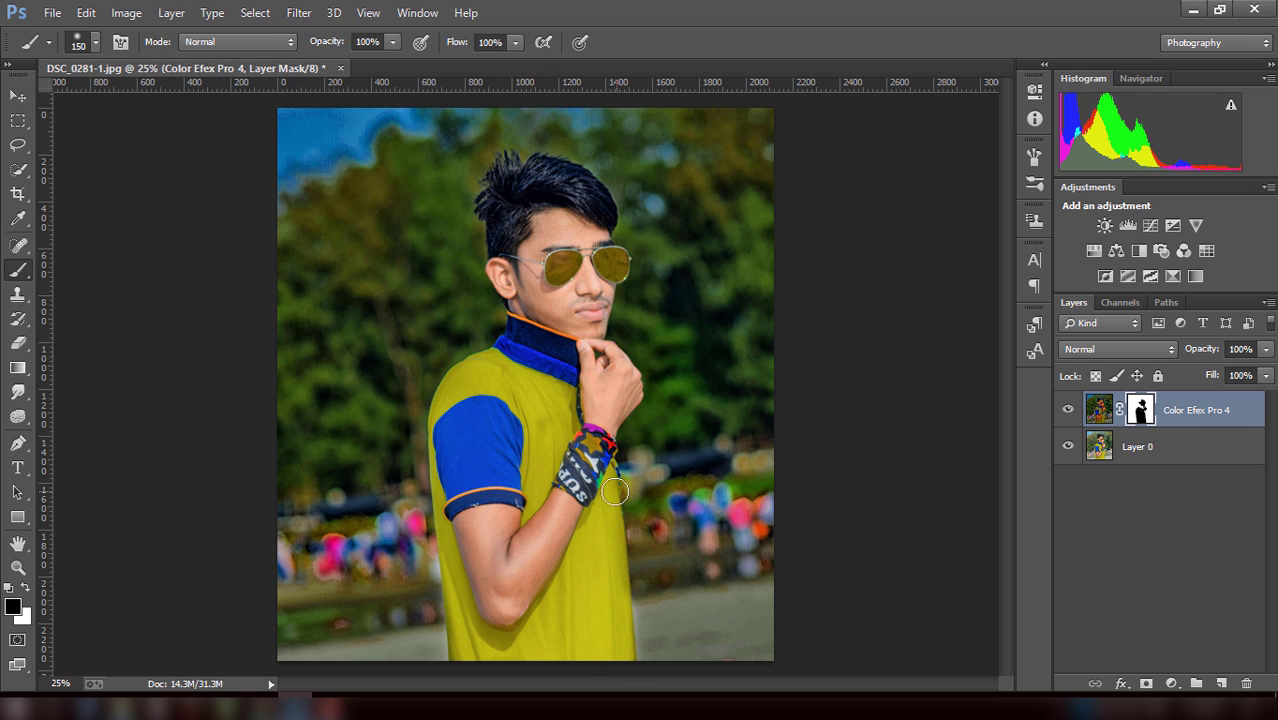
- Merge the Color Efex Pro 4 layer down into Layer 0 and duplicate it
{"action": "right_click", "coordinate": [1181, 415]}
{"action": "left_click", "coordinate": [856, 528]}
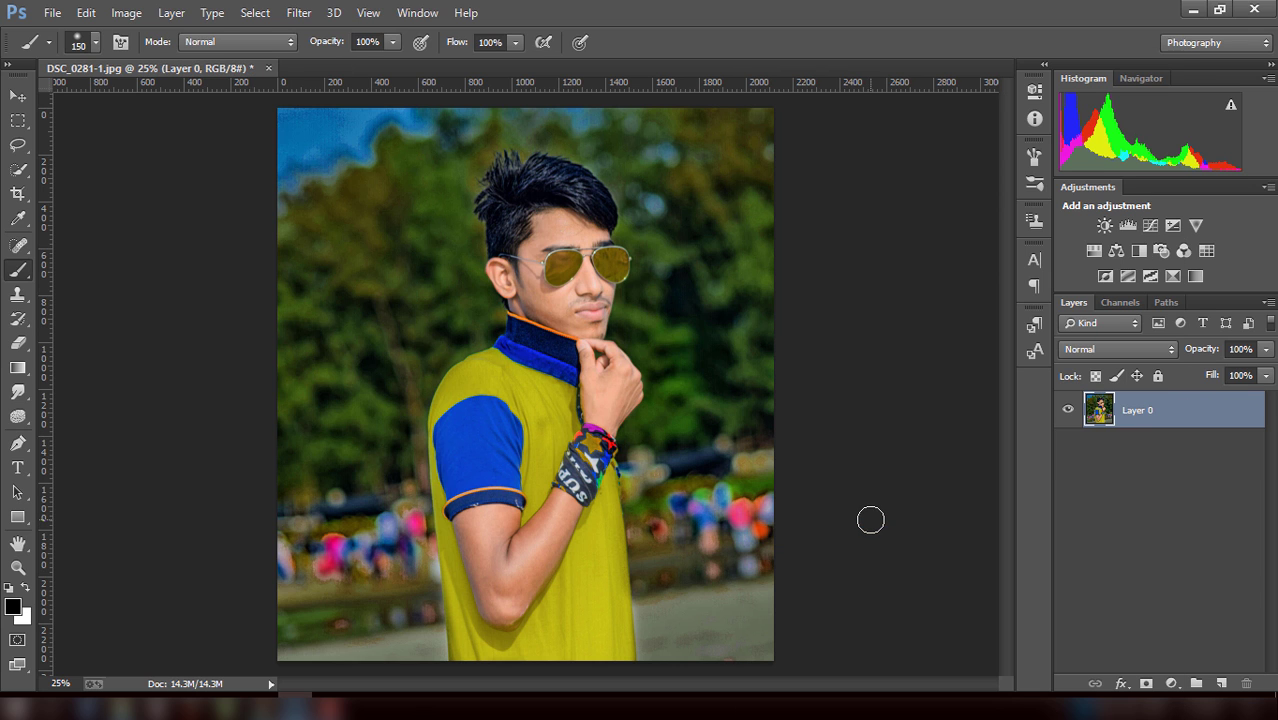
{"action": "key", "text": "ctrl+j"}
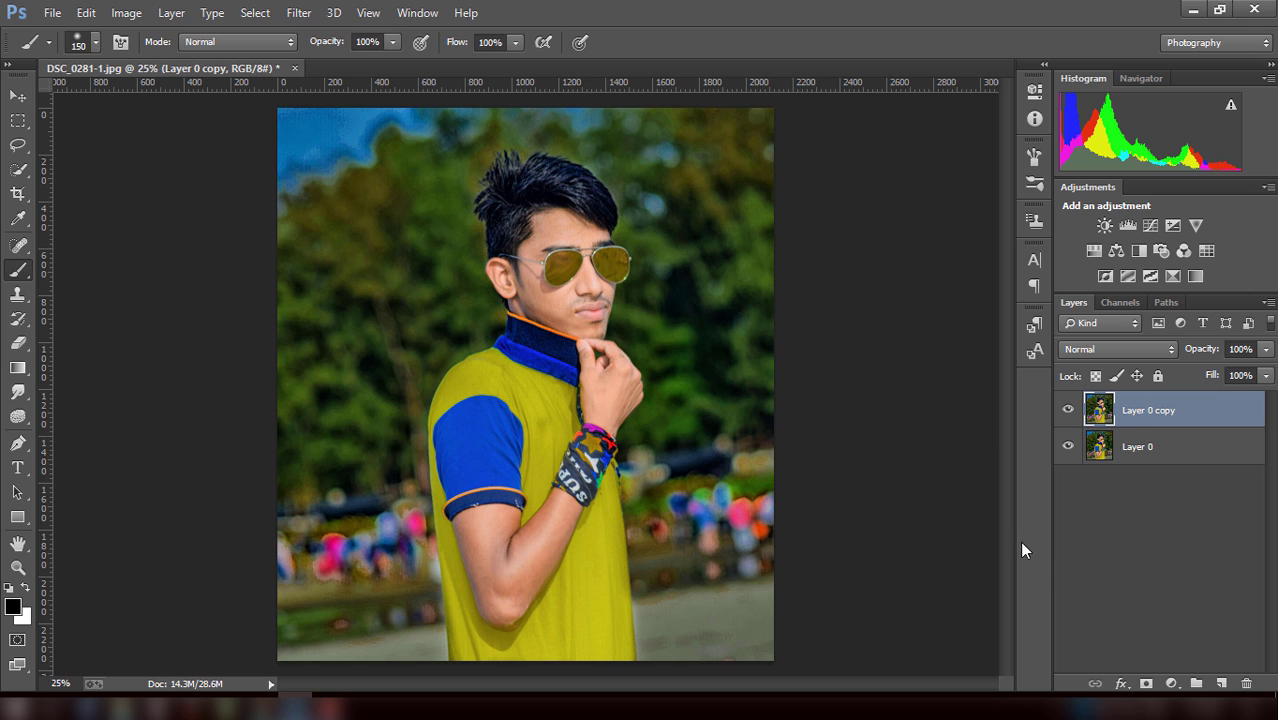
- Apply Topaz Clean 3 to Layer 0 copy with Edges Sharpness raised to 2.37
{"action": "left_click", "coordinate": [298, 12]}
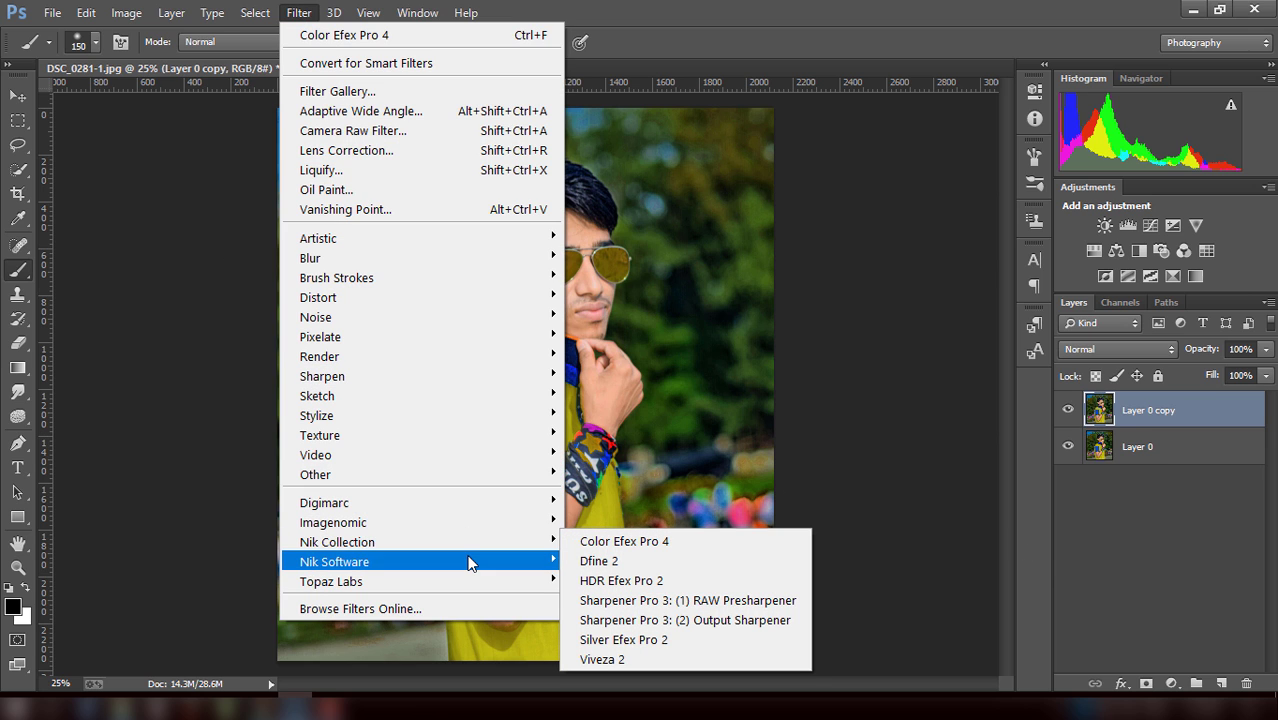
{"action": "mouse_move", "coordinate": [420, 581]}
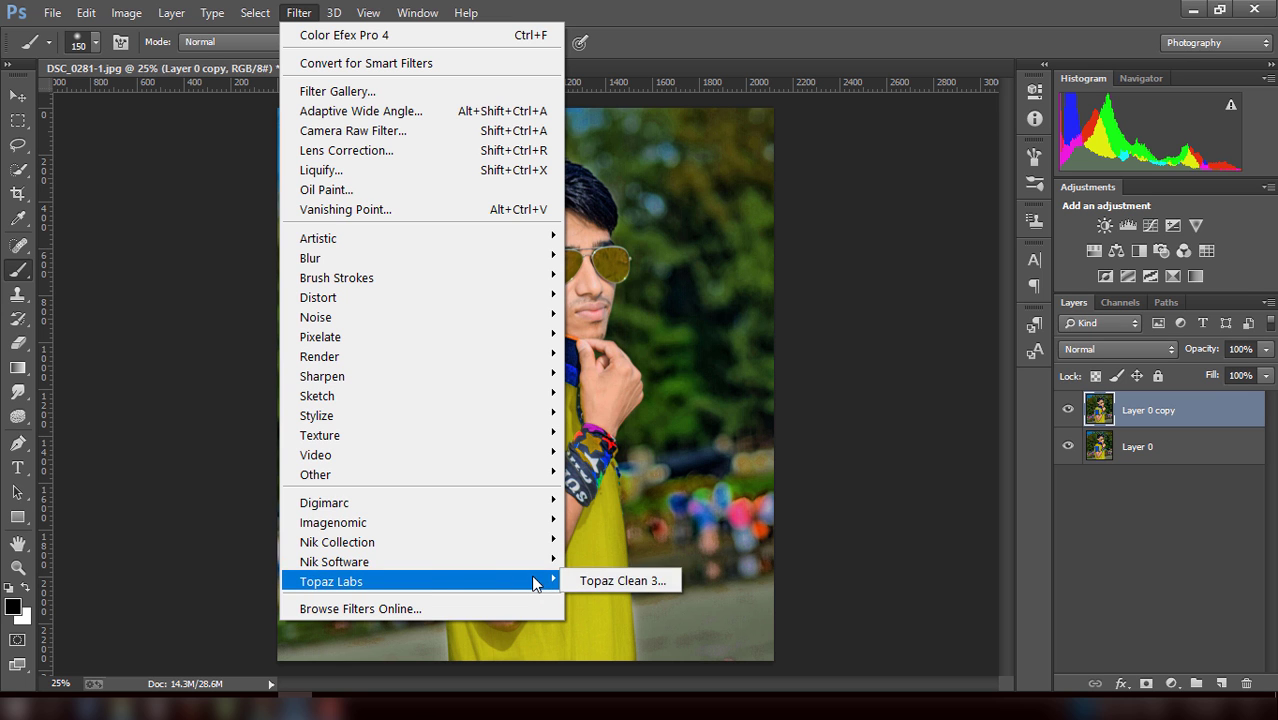
{"action": "left_click", "coordinate": [588, 579]}
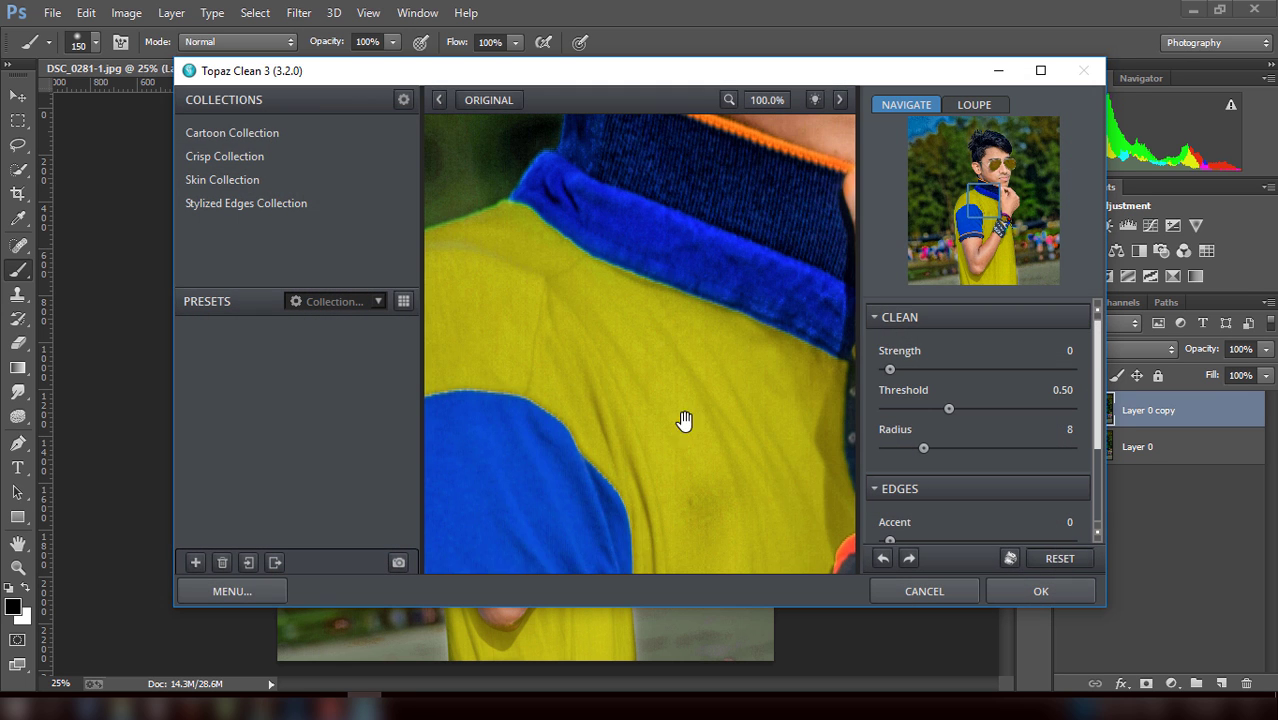
{"action": "left_click_drag", "start_coordinate": [685, 423], "coordinate": [542, 548]}
{"action": "left_click_drag", "start_coordinate": [560, 430], "coordinate": [585, 501]}
{"action": "left_click", "coordinate": [750, 98]}
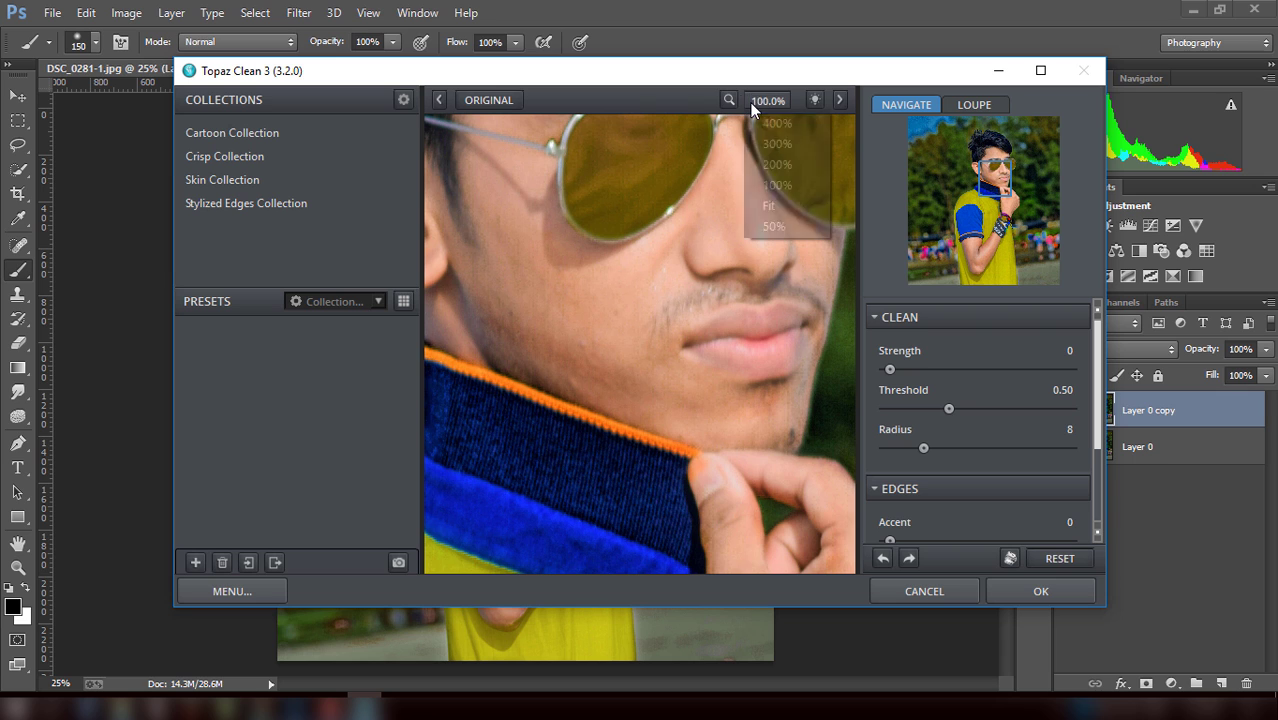
{"action": "left_click", "coordinate": [789, 208]}
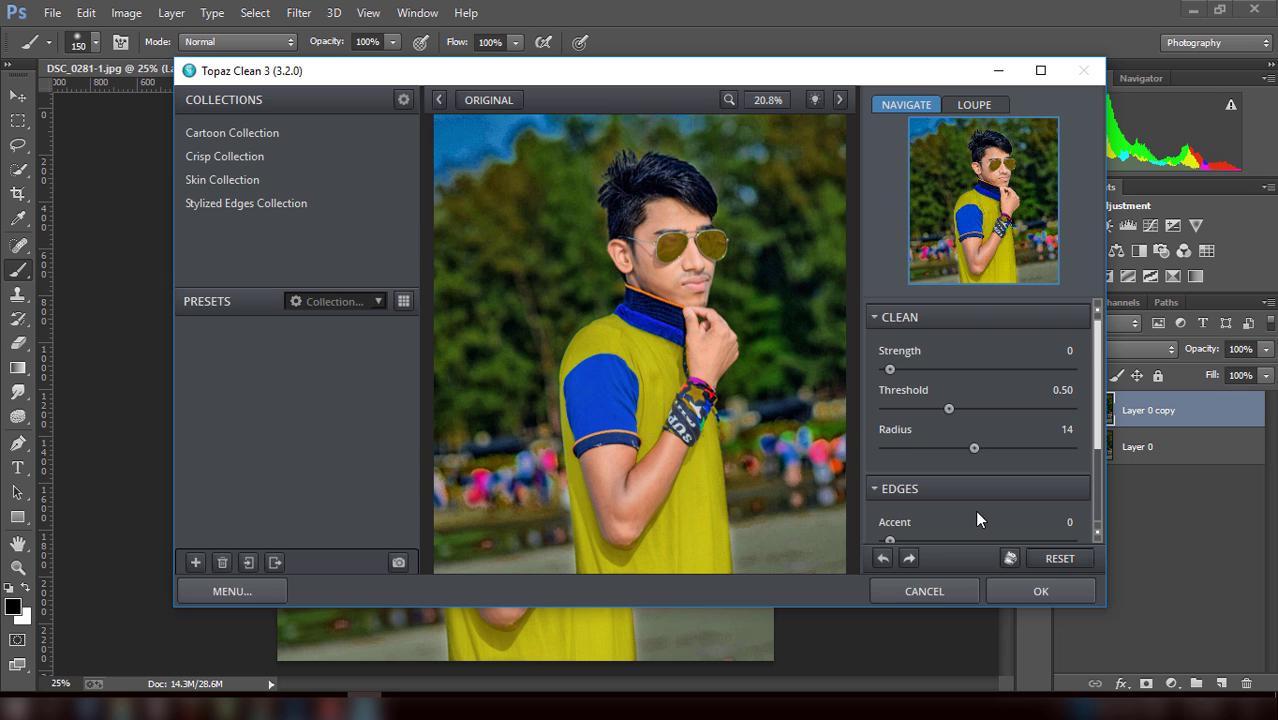
{"action": "scroll", "coordinate": [964, 492], "scroll_direction": "down", "scroll_amount": 1}
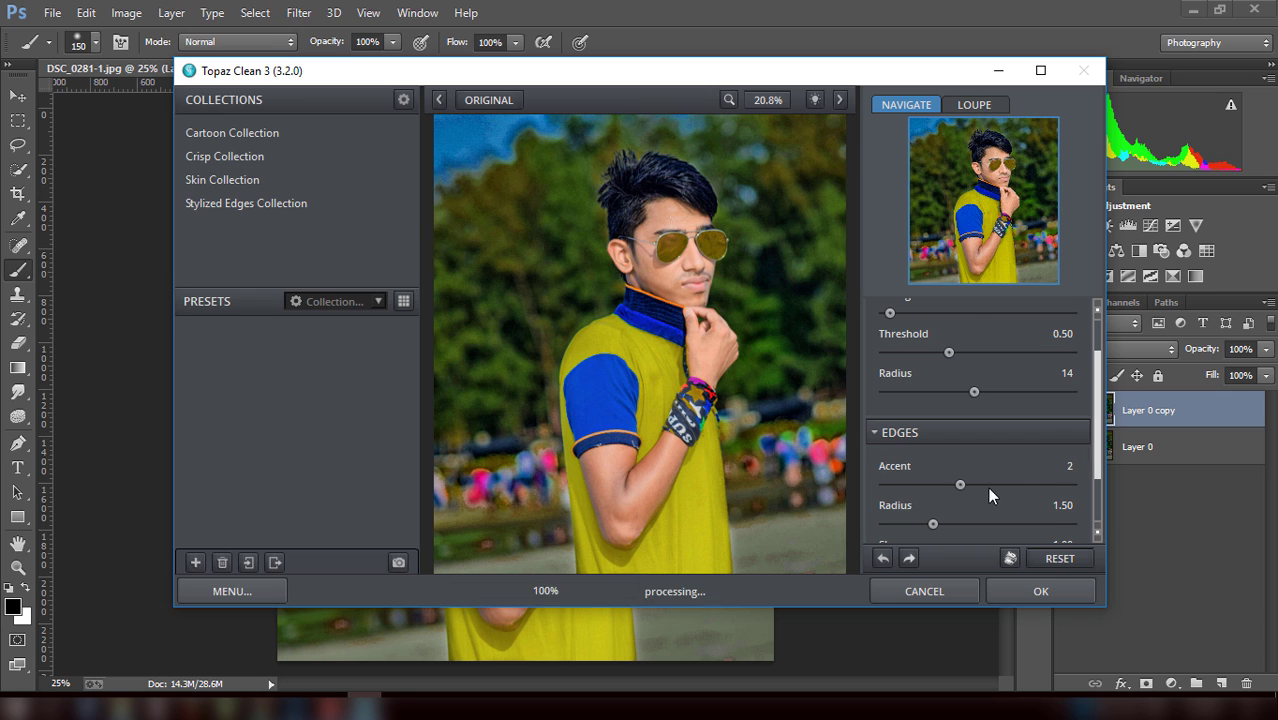
{"action": "scroll", "coordinate": [1017, 469], "scroll_direction": "down", "scroll_amount": 1}
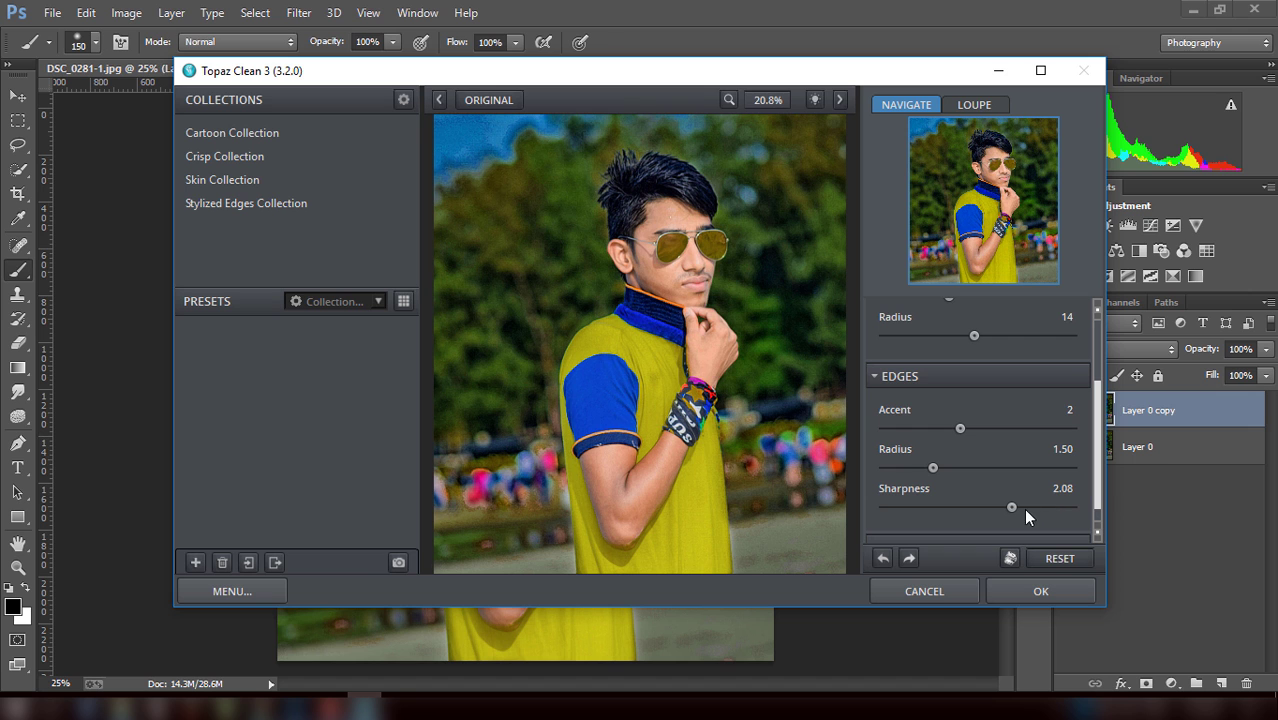
{"action": "left_click", "coordinate": [1024, 507]}
{"action": "left_click", "coordinate": [1018, 592]}
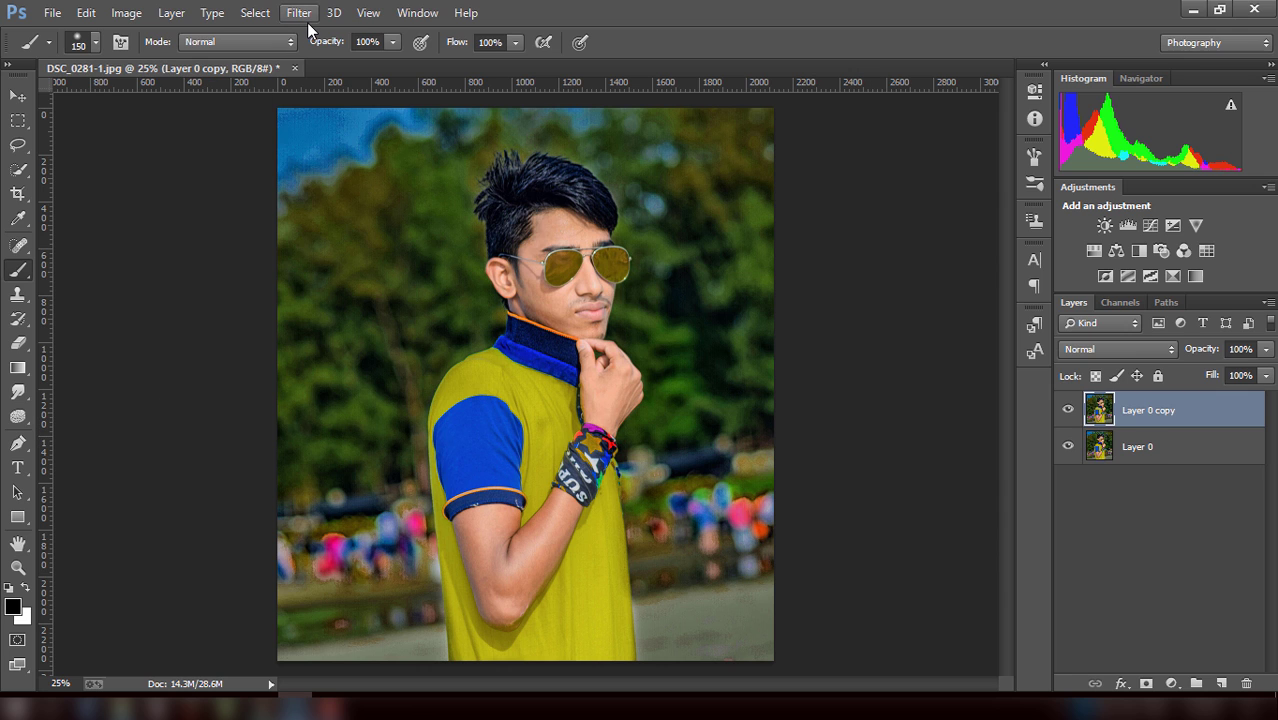
- Apply Oil Paint with Shine 0, Stylization 2.92 and Cleanliness 2.9 to Layer 0 copy
{"action": "left_click", "coordinate": [306, 16]}
{"action": "left_click", "coordinate": [332, 188]}
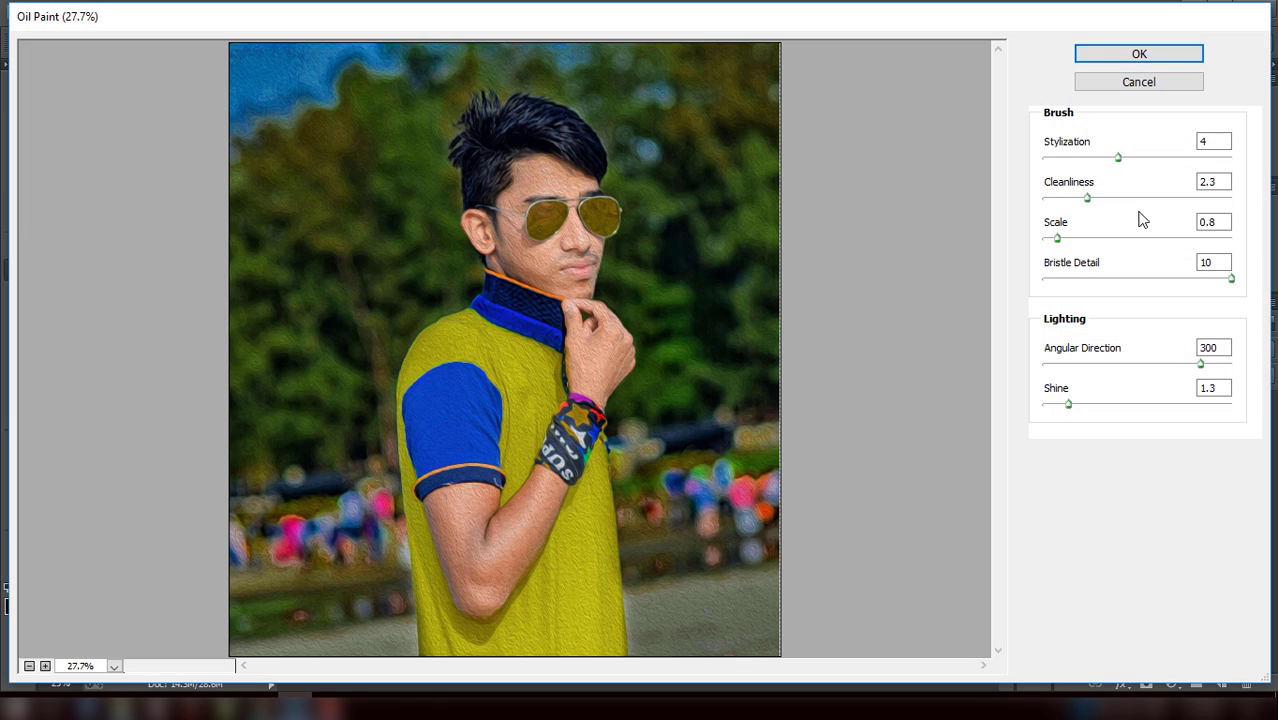
{"action": "left_click", "coordinate": [1036, 404]}
{"action": "left_click_drag", "start_coordinate": [1118, 158], "coordinate": [1104, 158]}
{"action": "left_click_drag", "start_coordinate": [1090, 197], "coordinate": [1097, 201]}
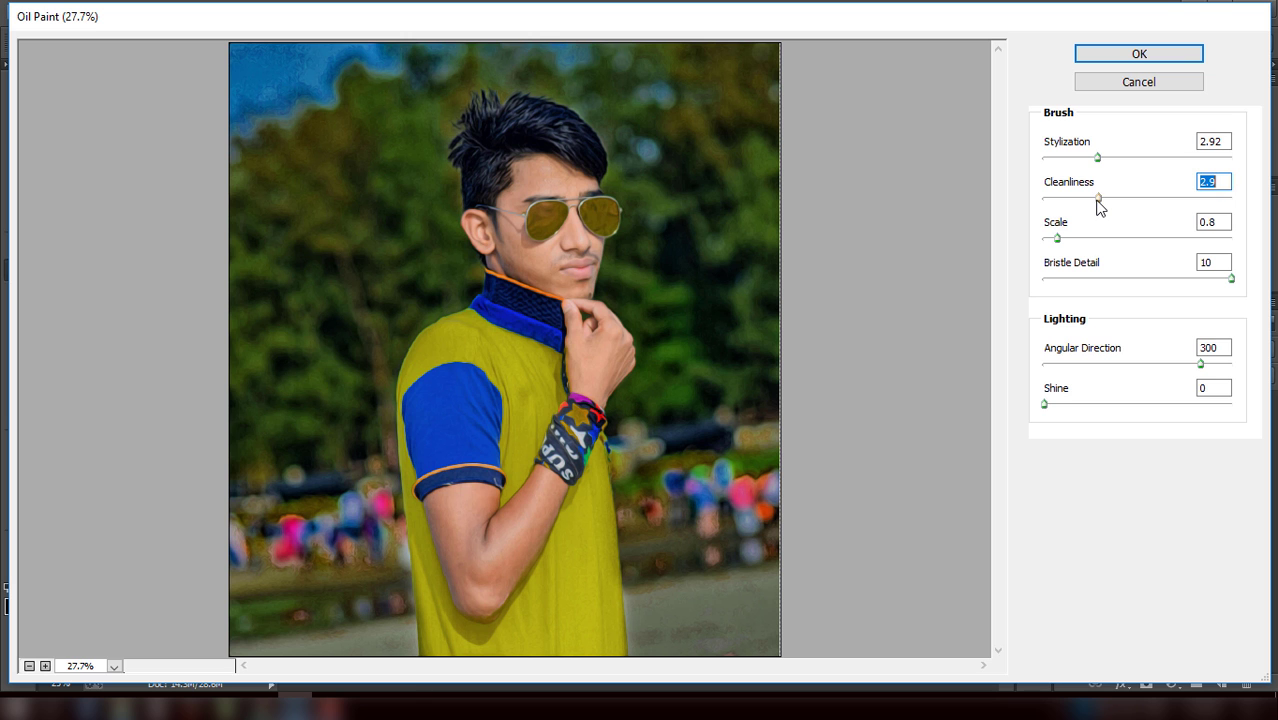
{"action": "left_click", "coordinate": [1122, 62]}
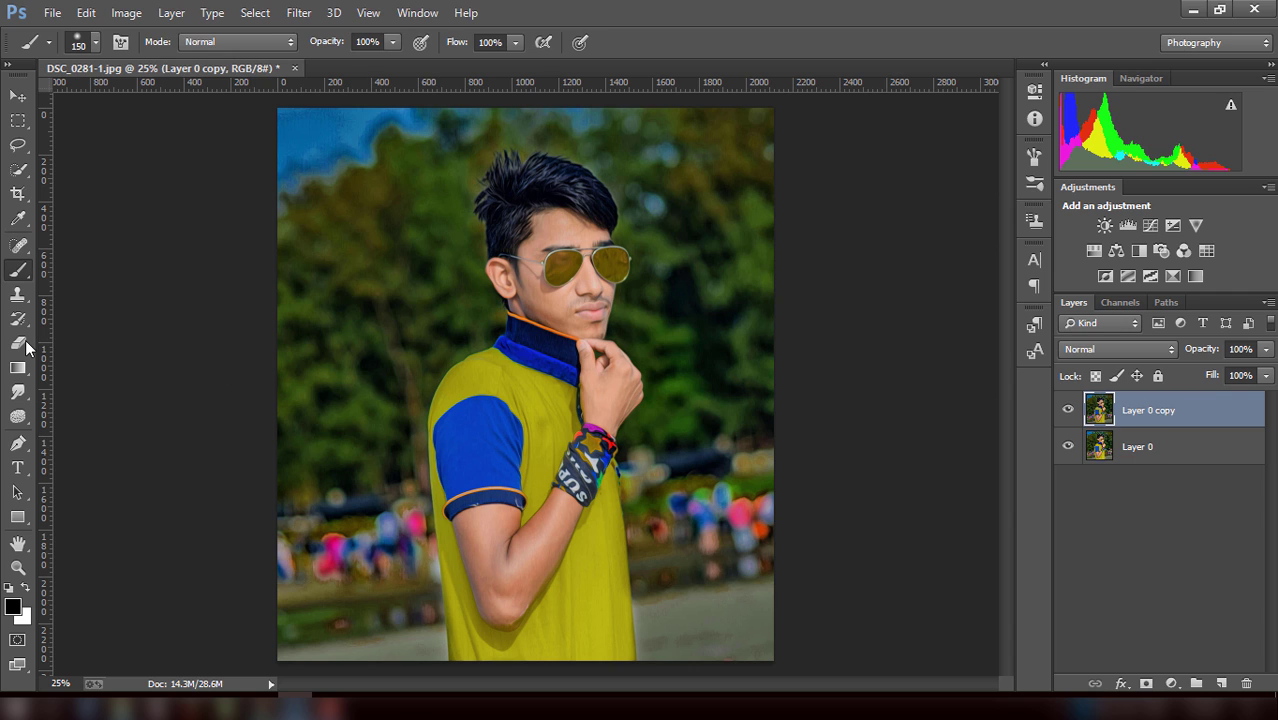
- Set up the Smudge tool with the 14 px brush preset and zoom in on the head
{"action": "left_click", "coordinate": [18, 392]}
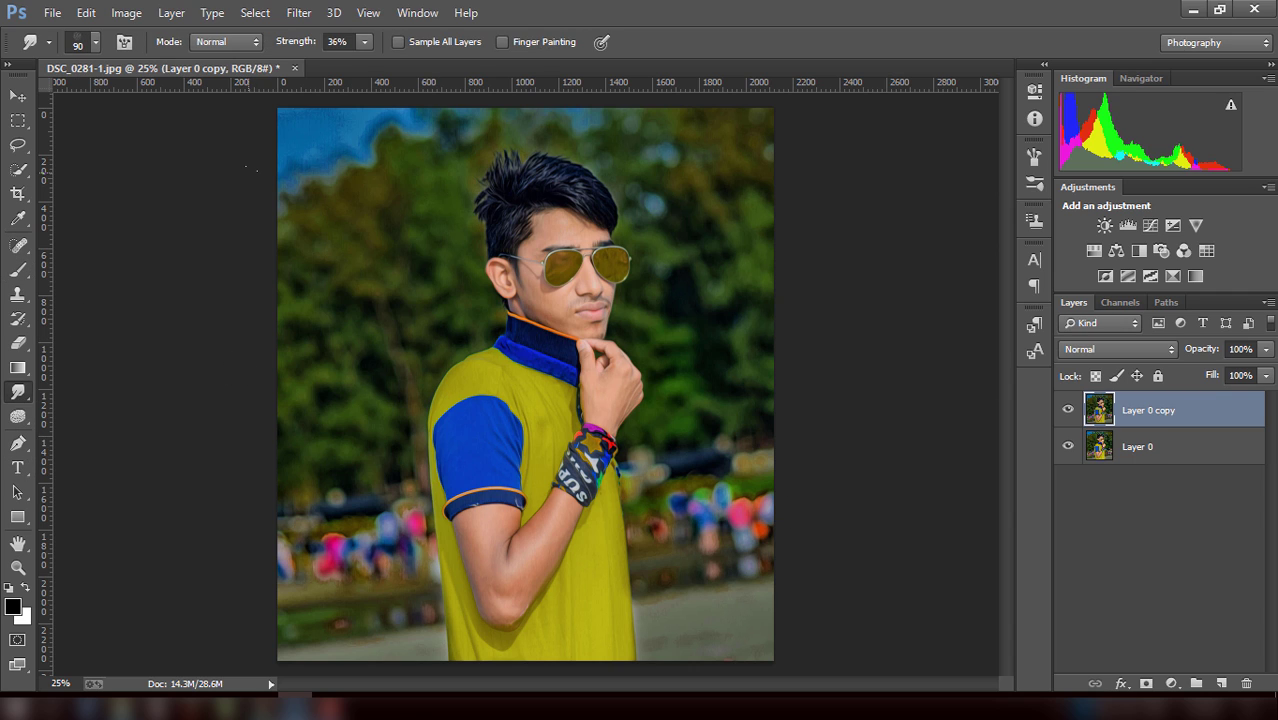
{"action": "left_click", "coordinate": [95, 43]}
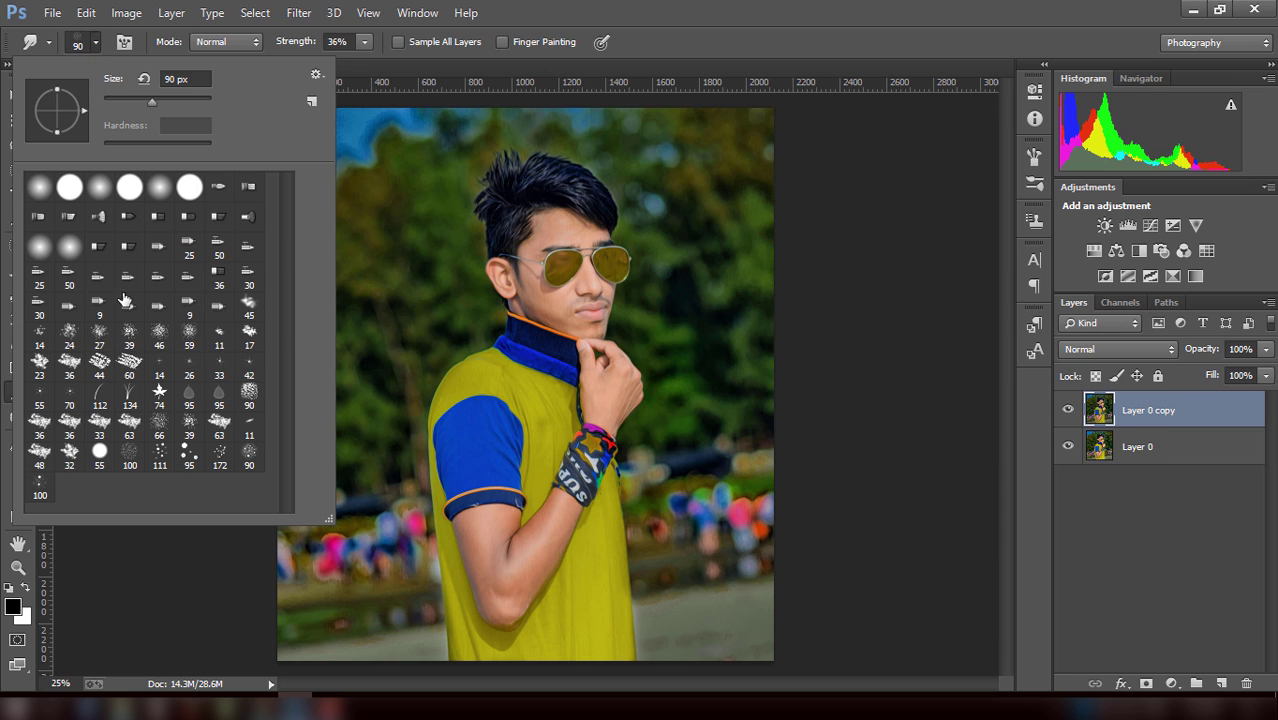
{"action": "left_click", "coordinate": [40, 345]}
{"action": "left_click", "coordinate": [534, 190]}
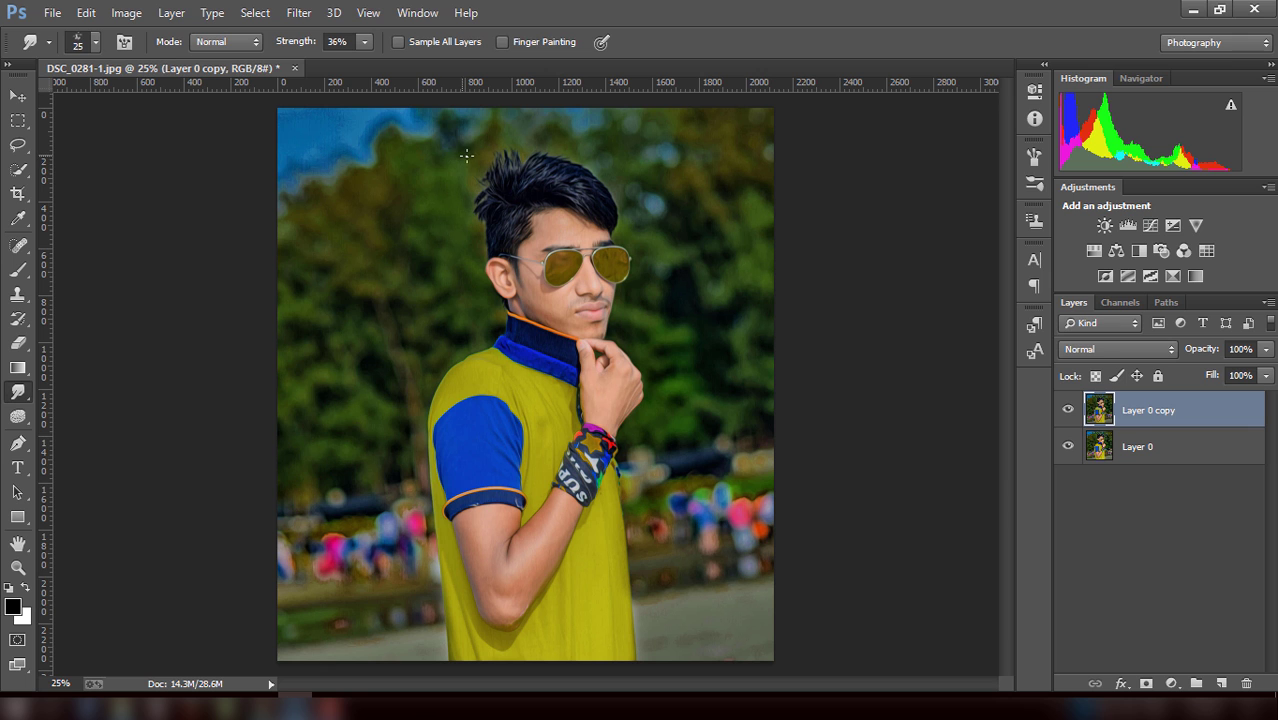
{"action": "key", "text": "bracketright"}
{"action": "key", "text": "bracketright"}
{"action": "key", "text": "bracketright"}
{"action": "key", "text": "ctrl+plus"}
{"action": "scroll", "coordinate": [525, 198], "scroll_direction": "up", "scroll_amount": 2}
{"action": "scroll", "coordinate": [525, 198], "scroll_direction": "up", "scroll_amount": 2}
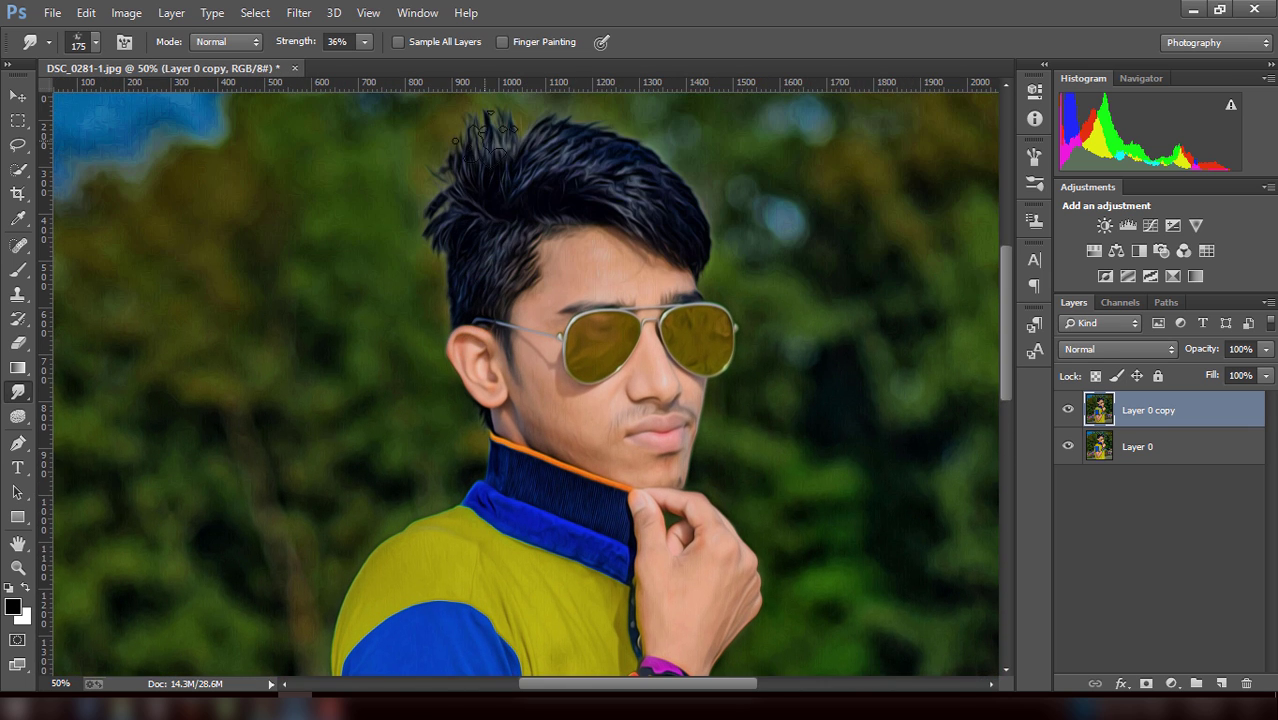
{"action": "key", "text": "bracketleft"}
{"action": "key", "text": "bracketleft"}
{"action": "key", "text": "bracketleft"}
{"action": "left_click", "coordinate": [365, 43]}
- At 46% strength, smudge the top hair into upward spikes and smear the left hair edge outward
{"action": "mouse_move", "coordinate": [519, 176]}
{"action": "left_mouse_down"}
{"action": "mouse_move", "coordinate": [465, 178]}
{"action": "mouse_move", "coordinate": [520, 182]}
{"action": "mouse_move", "coordinate": [538, 138]}
{"action": "mouse_move", "coordinate": [699, 134]}
{"action": "mouse_move", "coordinate": [708, 177]}
{"action": "mouse_move", "coordinate": [656, 137]}
{"action": "mouse_move", "coordinate": [641, 220]}
{"action": "mouse_move", "coordinate": [653, 180]}
{"action": "mouse_move", "coordinate": [600, 140]}
{"action": "mouse_move", "coordinate": [550, 125]}
{"action": "mouse_move", "coordinate": [497, 185]}
{"action": "mouse_move", "coordinate": [622, 128]}
{"action": "mouse_move", "coordinate": [662, 205]}
{"action": "mouse_move", "coordinate": [650, 222]}
{"action": "mouse_move", "coordinate": [696, 217]}
{"action": "mouse_move", "coordinate": [642, 217]}
{"action": "mouse_move", "coordinate": [675, 210]}
{"action": "left_mouse_up"}
{"action": "key", "text": "ctrl+minus"}
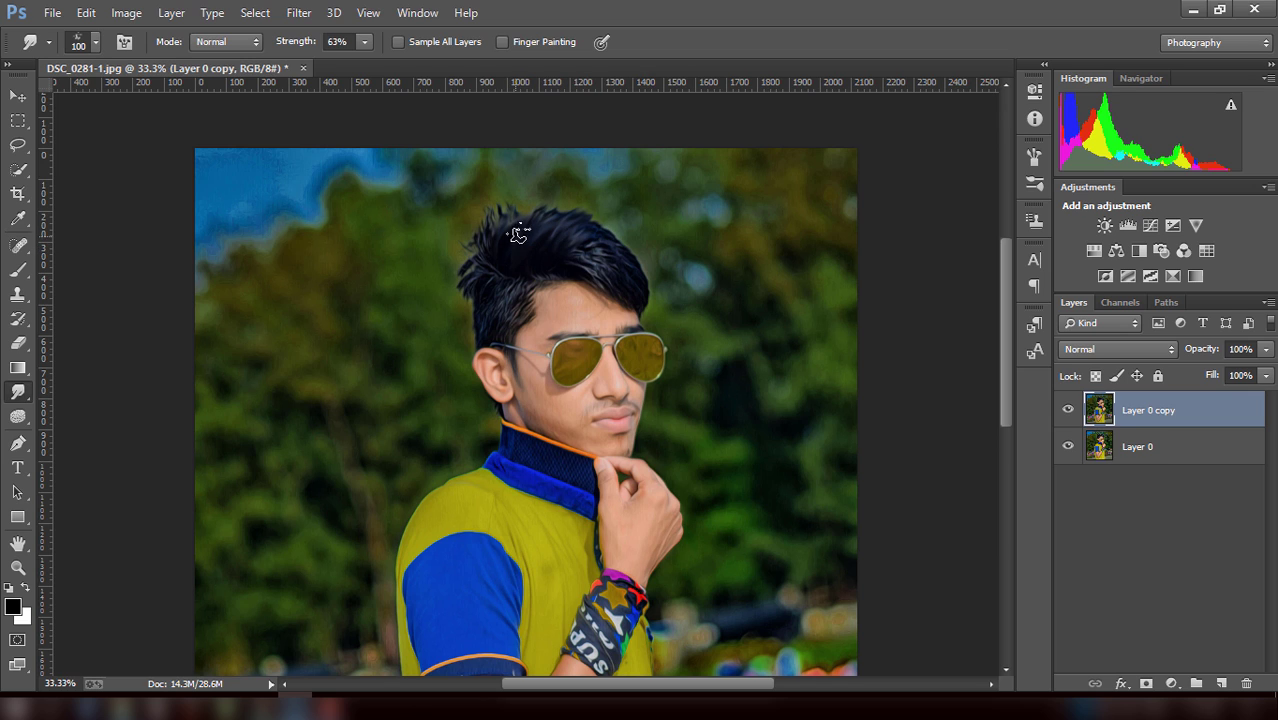
{"action": "left_click", "coordinate": [560, 265]}
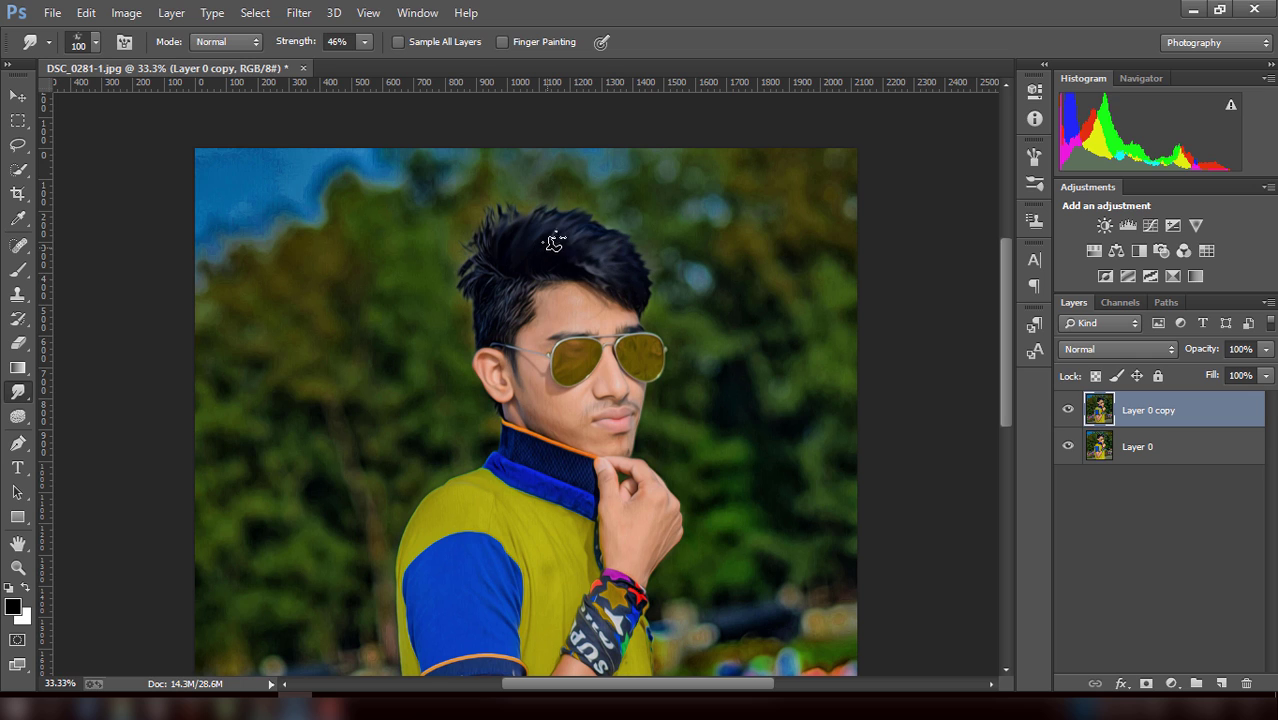
{"action": "left_click_drag", "start_coordinate": [551, 240], "coordinate": [608, 205]}
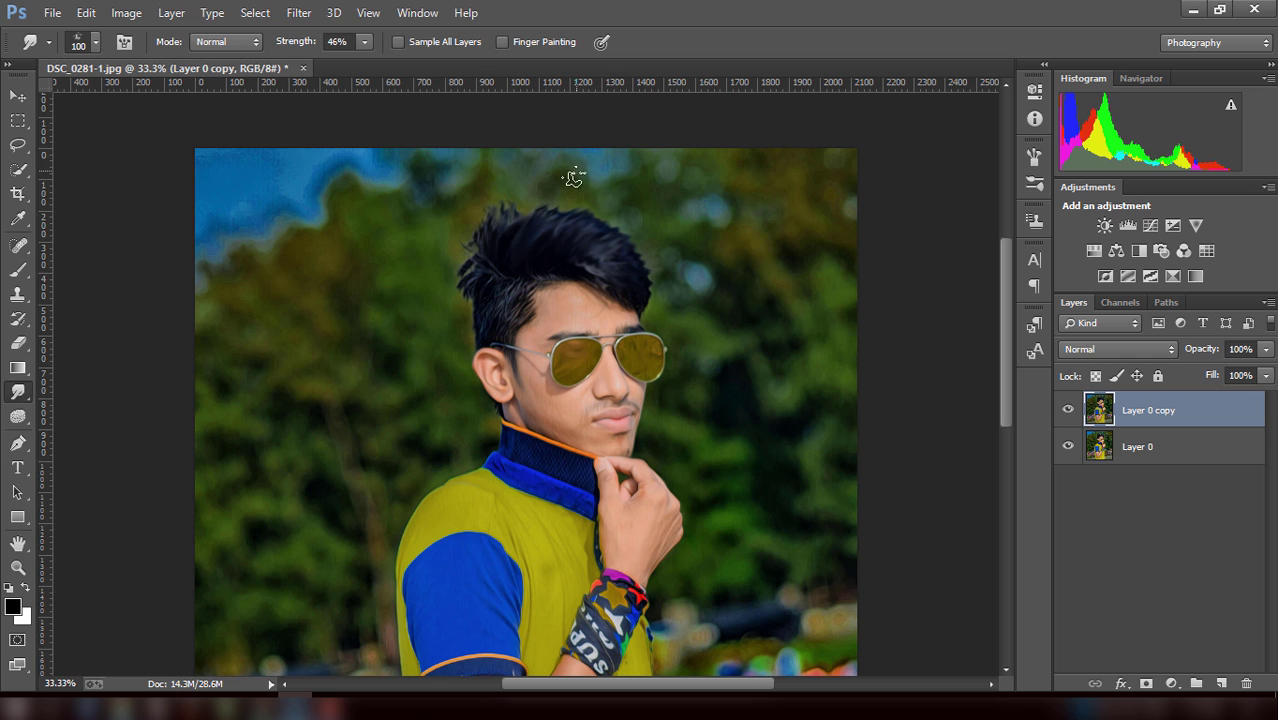
{"action": "left_click_drag", "start_coordinate": [456, 305], "coordinate": [482, 288]}
- Lower smudge strength to 32% and push hair strands across the top of the head
{"action": "key", "text": "ctrl+minus"}
{"action": "key", "text": "ctrl+minus"}
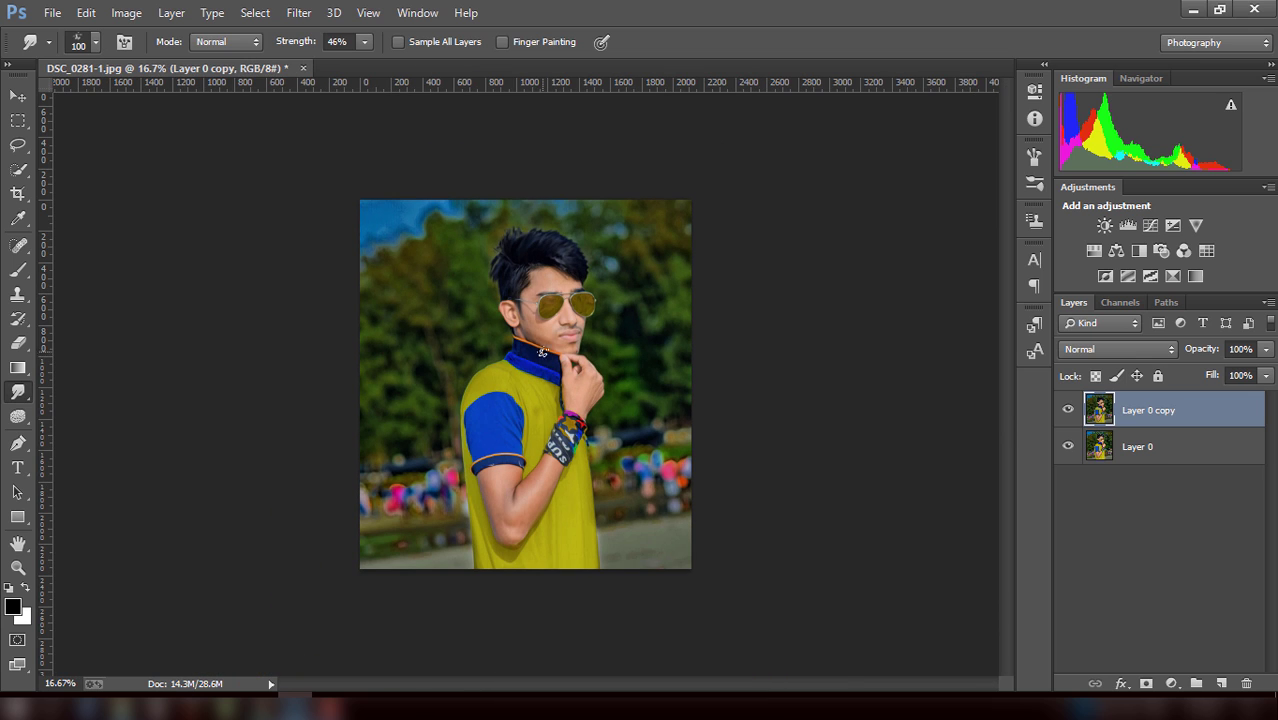
{"action": "key", "text": "ctrl+plus"}
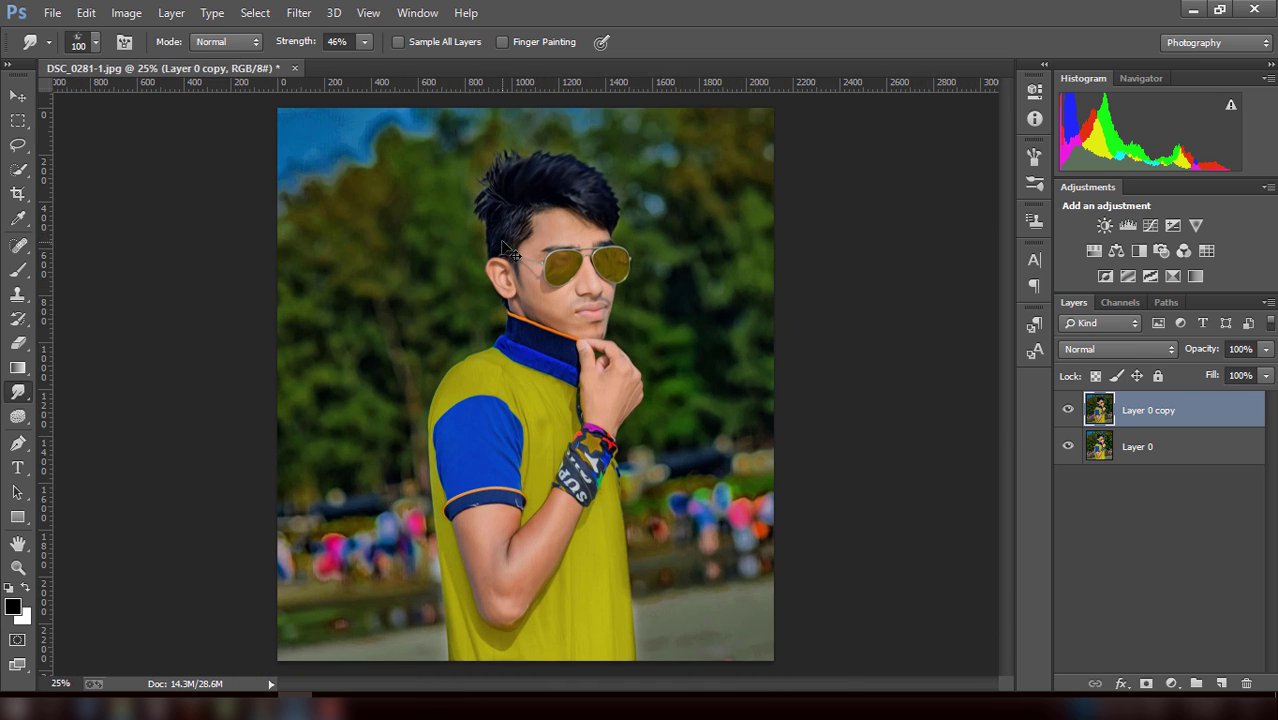
{"action": "scroll", "coordinate": [501, 191], "scroll_direction": "up", "scroll_amount": 1}
{"action": "scroll", "coordinate": [501, 191], "scroll_direction": "up", "scroll_amount": 1}
{"action": "scroll", "coordinate": [495, 180], "scroll_direction": "up", "scroll_amount": 1}
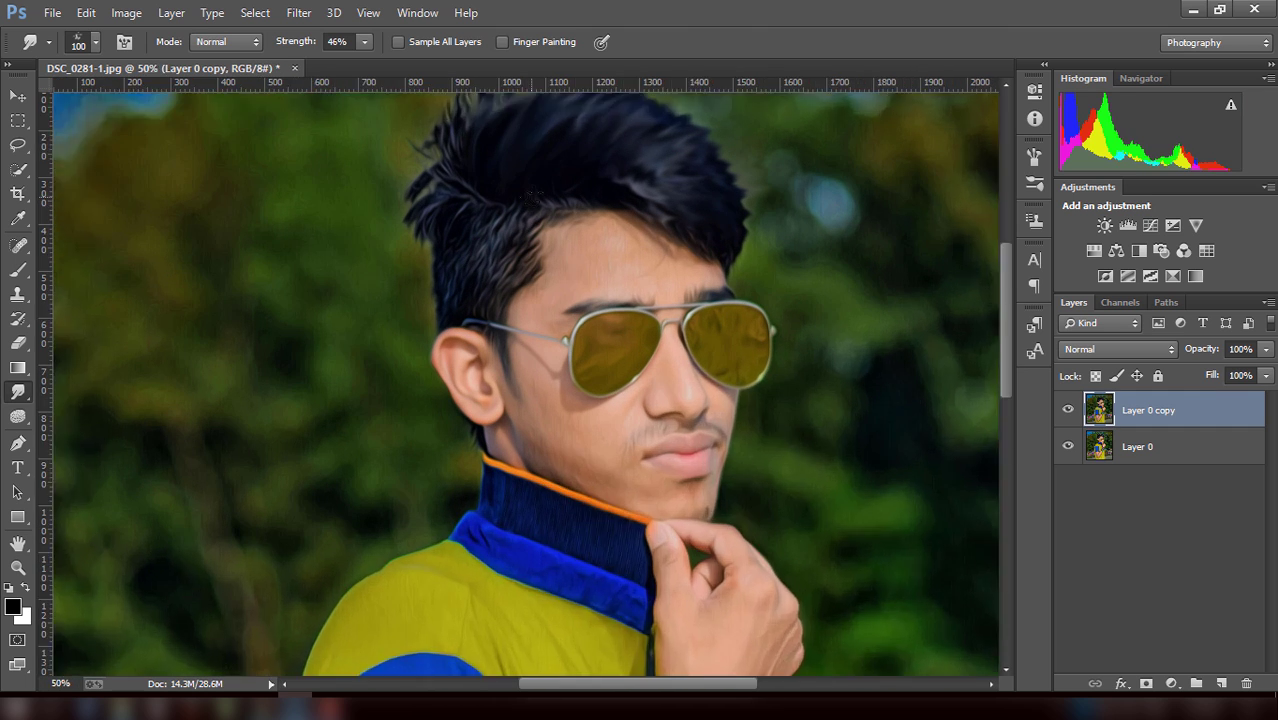
{"action": "scroll", "coordinate": [463, 158], "scroll_direction": "up", "scroll_amount": 1}
{"action": "key", "text": "3"}
{"action": "key", "text": "2"}
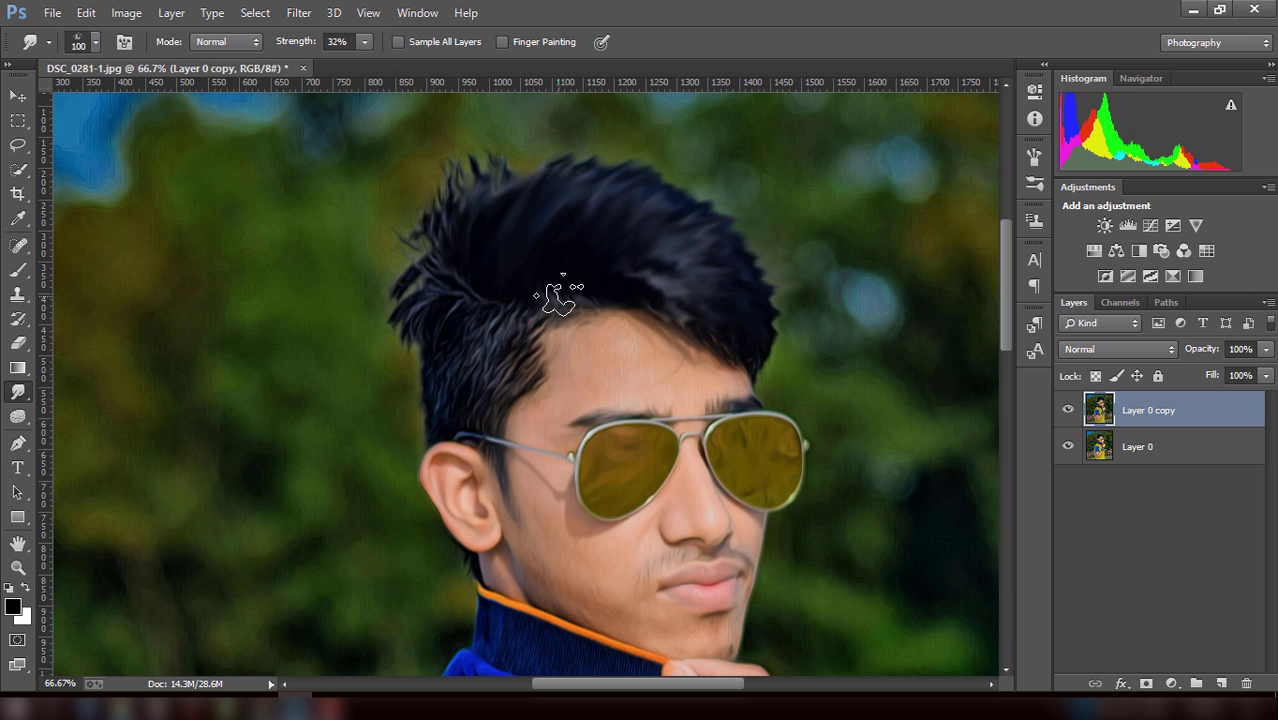
{"action": "left_click_drag", "start_coordinate": [464, 205], "coordinate": [470, 168]}
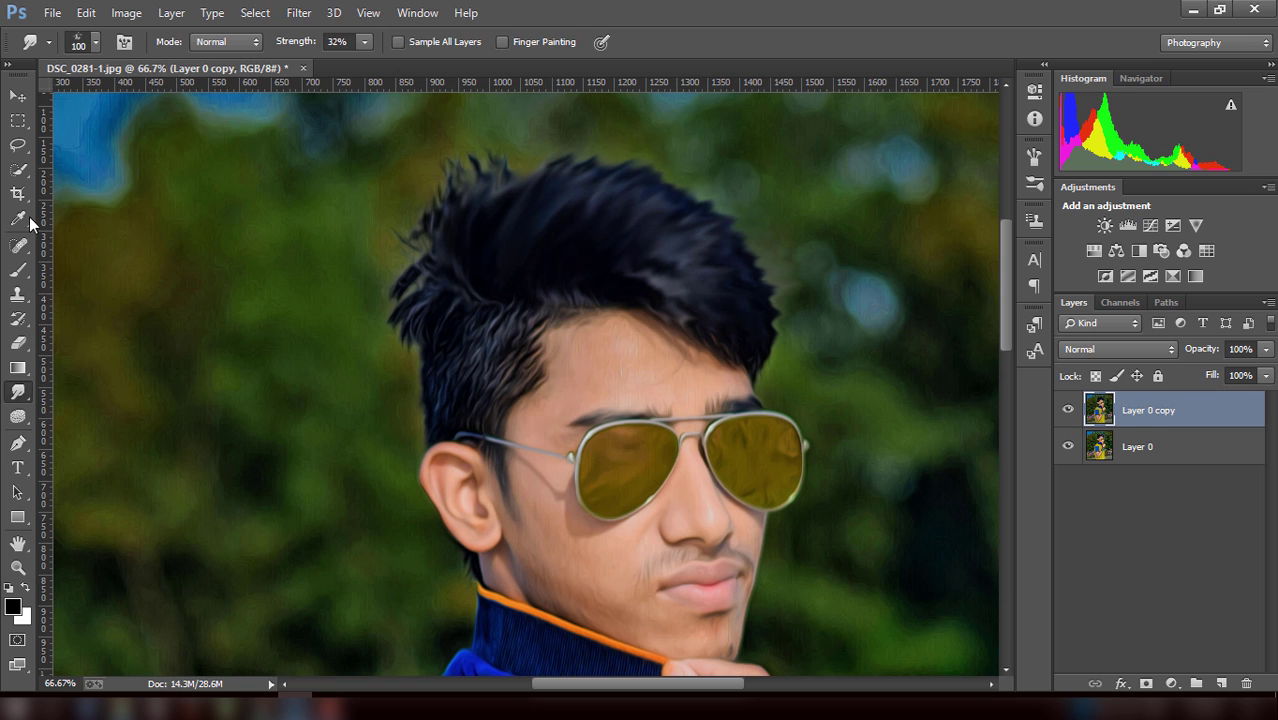
- Pick a scattered brush tip for the Smudge tool, make it smaller and raise its strength slightly
{"action": "left_click", "coordinate": [95, 42]}
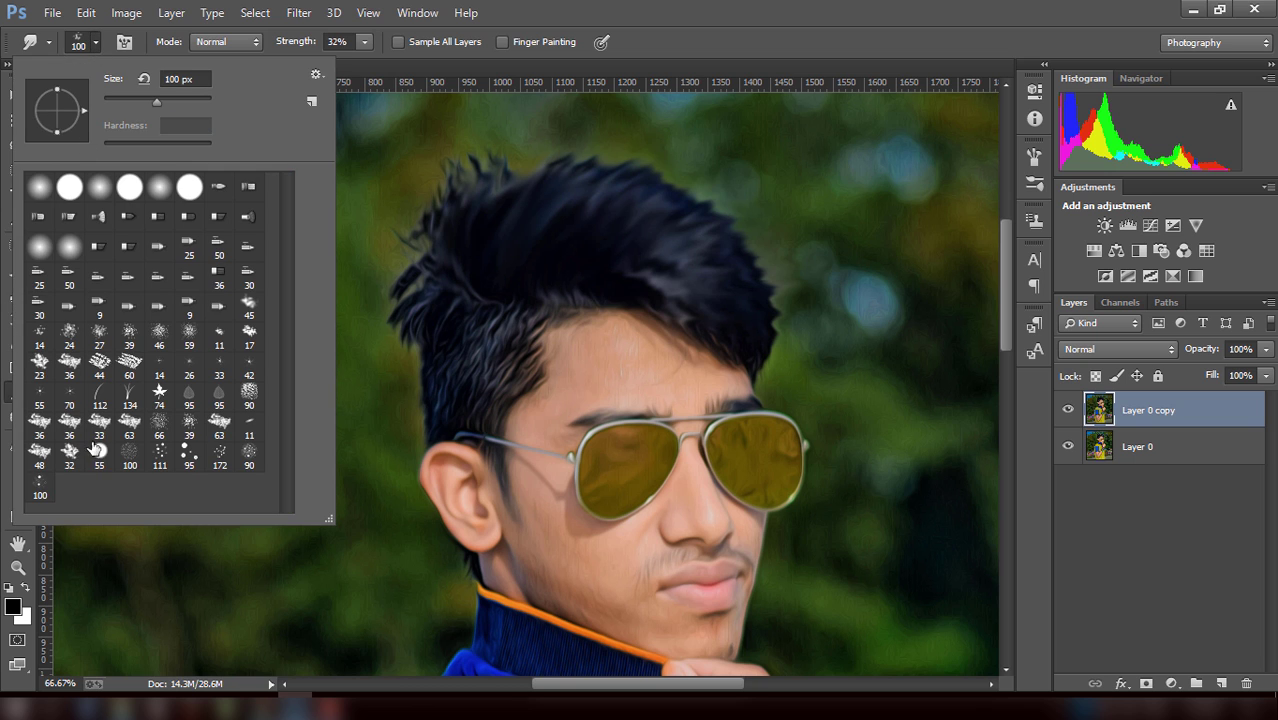
{"action": "left_click", "coordinate": [135, 457]}
{"action": "left_click", "coordinate": [582, 362]}
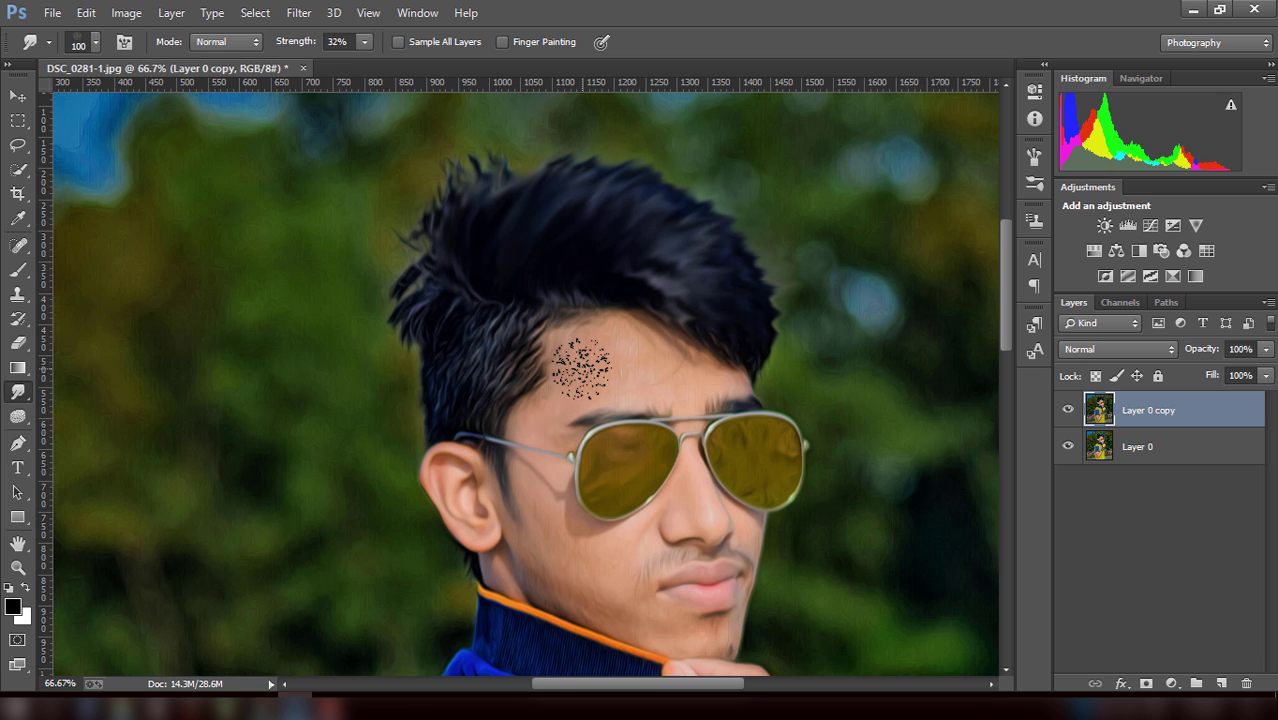
{"action": "scroll", "coordinate": [583, 360], "scroll_direction": "up", "scroll_amount": 1}
{"action": "scroll", "coordinate": [628, 362], "scroll_direction": "up", "scroll_amount": 1}
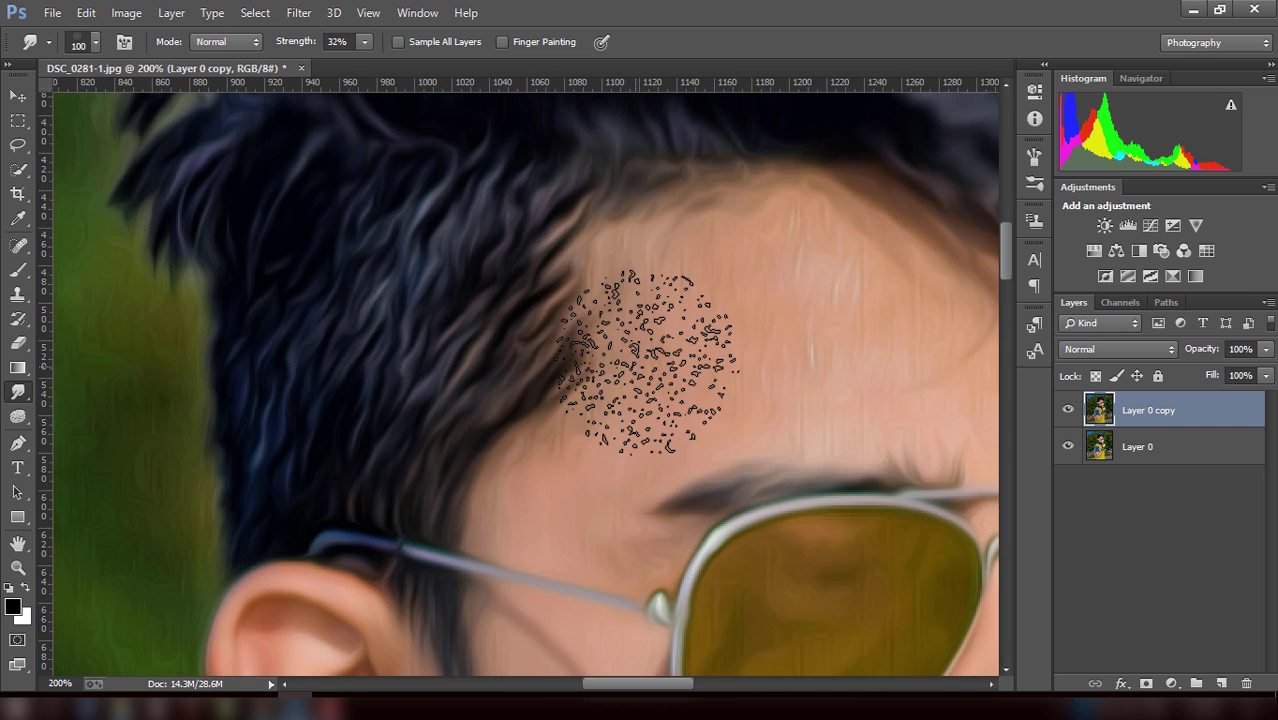
{"action": "scroll", "coordinate": [645, 360], "scroll_direction": "down", "scroll_amount": 1}
{"action": "key", "text": "bracketleft"}
{"action": "key", "text": "bracketleft"}
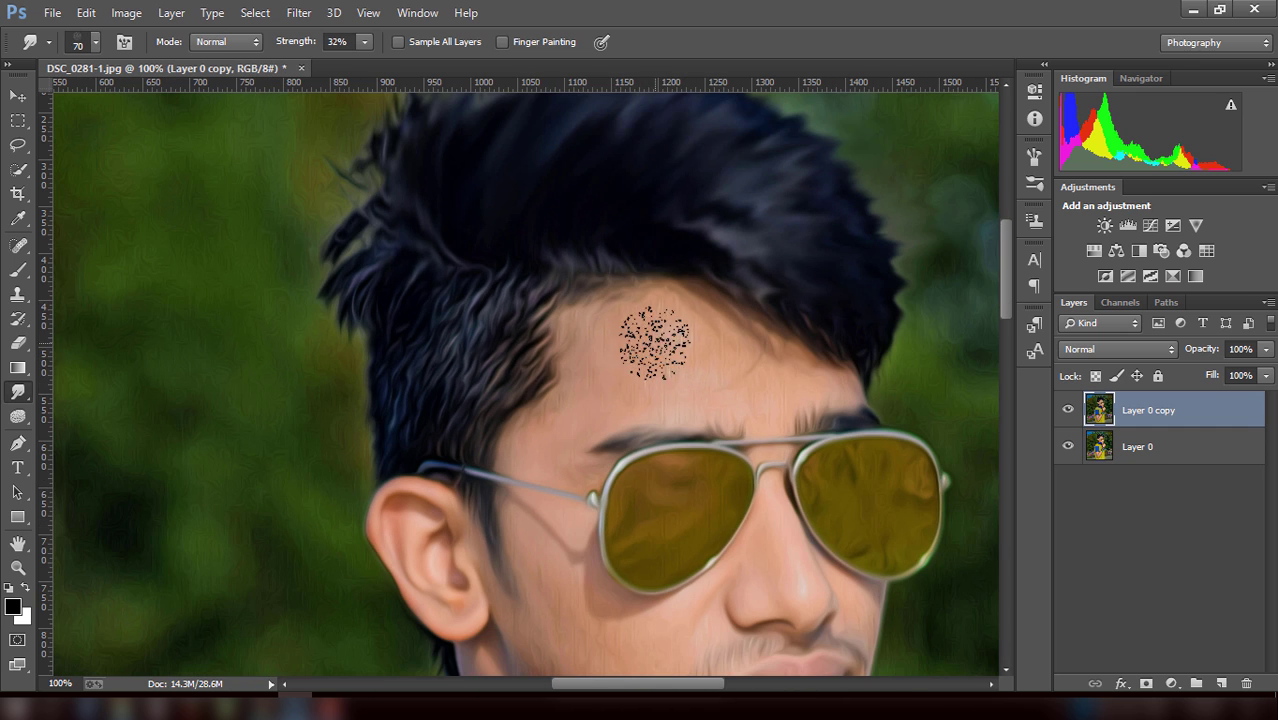
{"action": "key", "text": "bracketleft"}
{"action": "key", "text": "bracketleft"}
{"action": "left_click_drag", "start_coordinate": [365, 41], "coordinate": [367, 65]}
{"action": "left_click", "coordinate": [585, 350]}
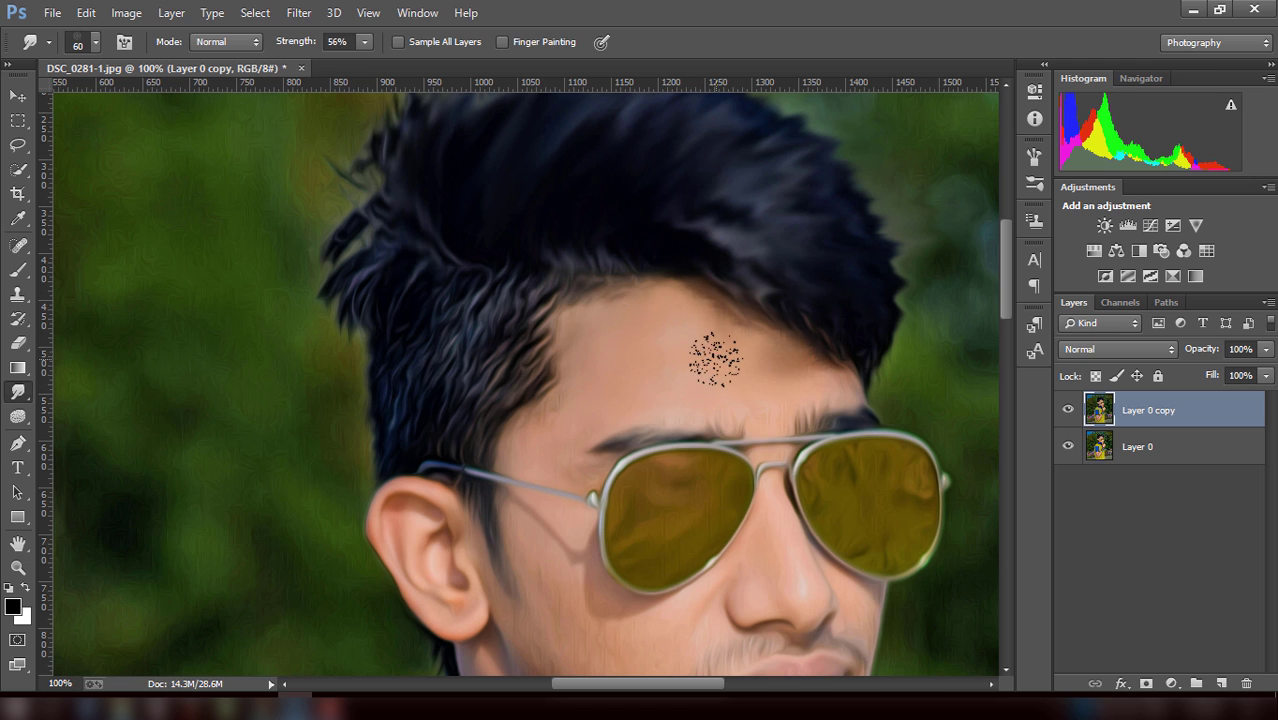
- Set Smudge strength to 40% and size 30, then smudge finely around the lips
{"action": "key", "text": "bracketleft"}
{"action": "key", "text": "bracketleft"}
{"action": "key", "text": "bracketleft"}
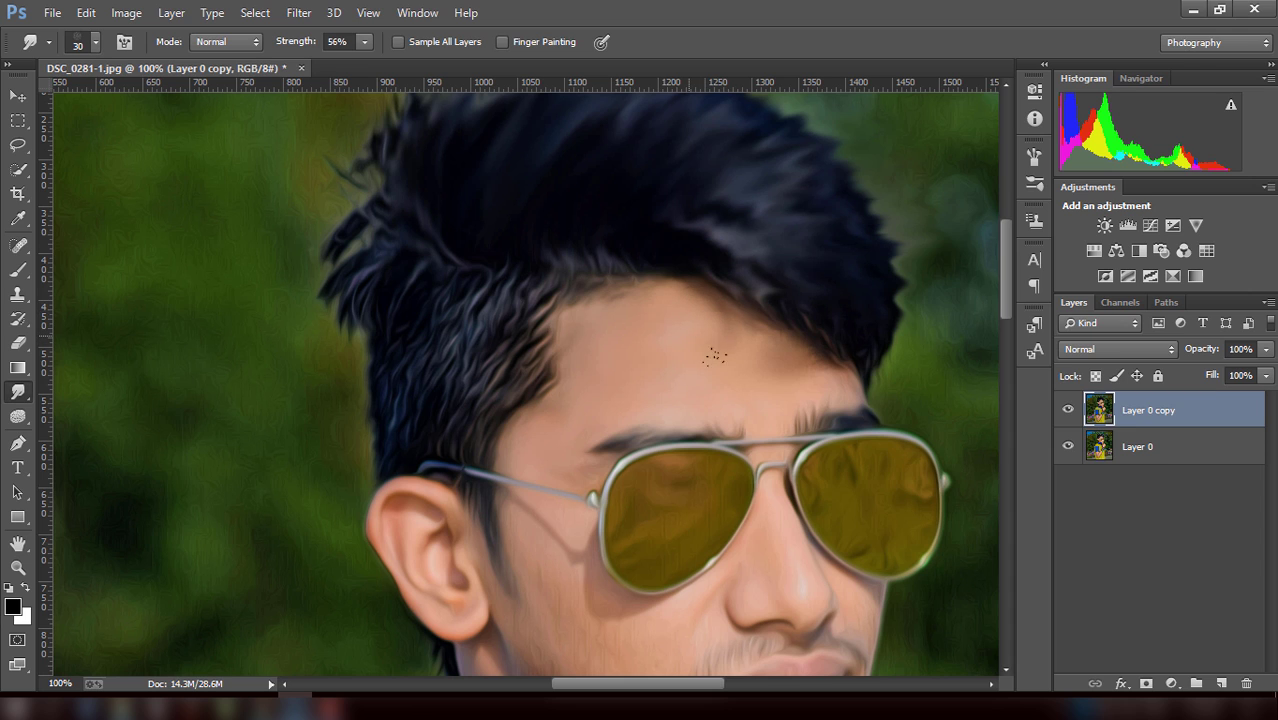
{"action": "scroll", "coordinate": [612, 489], "scroll_direction": "down", "scroll_amount": 5}
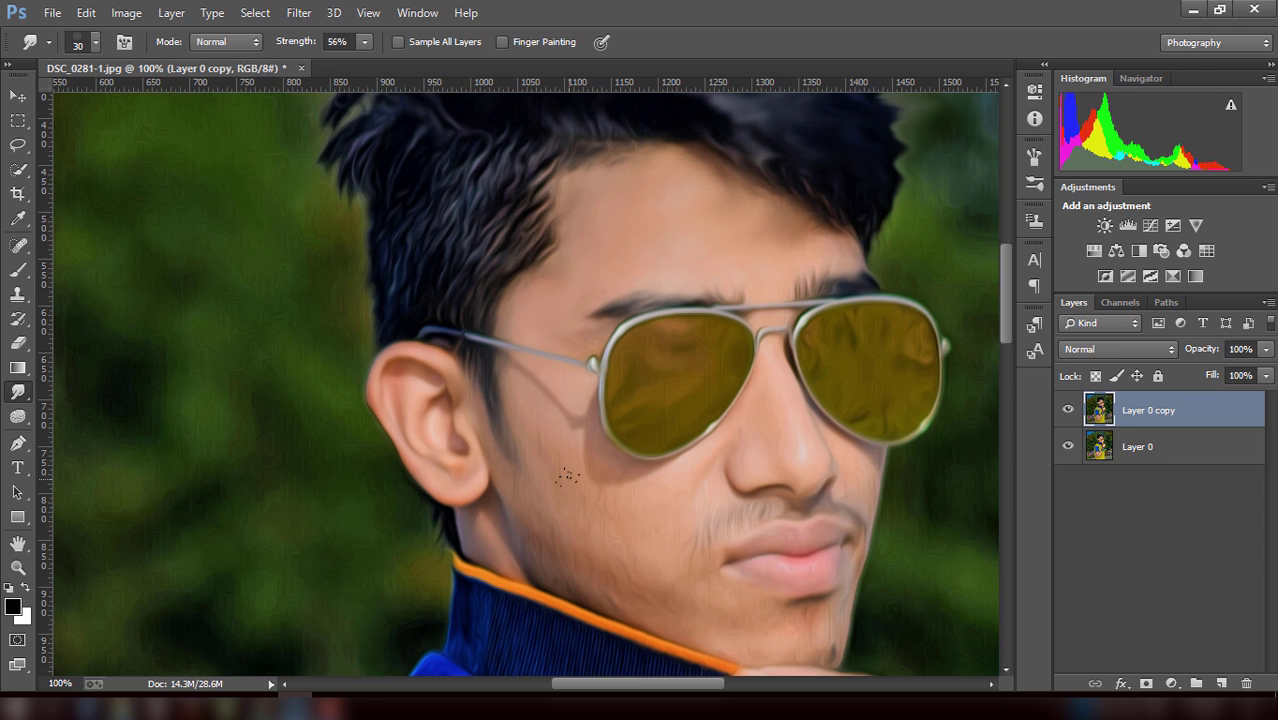
{"action": "left_click_drag", "start_coordinate": [367, 42], "coordinate": [349, 61]}
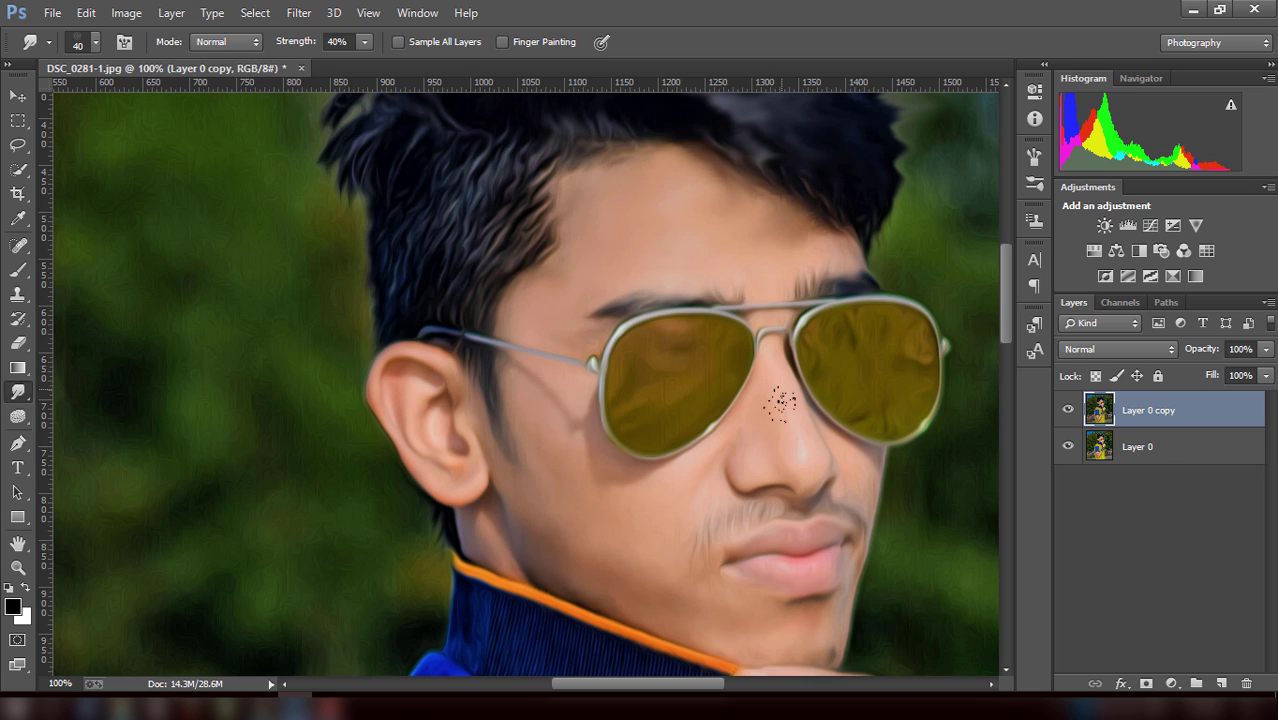
{"action": "key", "text": "bracketleft"}
{"action": "key", "text": "ctrl+minus"}
{"action": "key", "text": "ctrl+minus"}
{"action": "key", "text": "ctrl+plus"}
{"action": "key", "text": "ctrl+plus"}
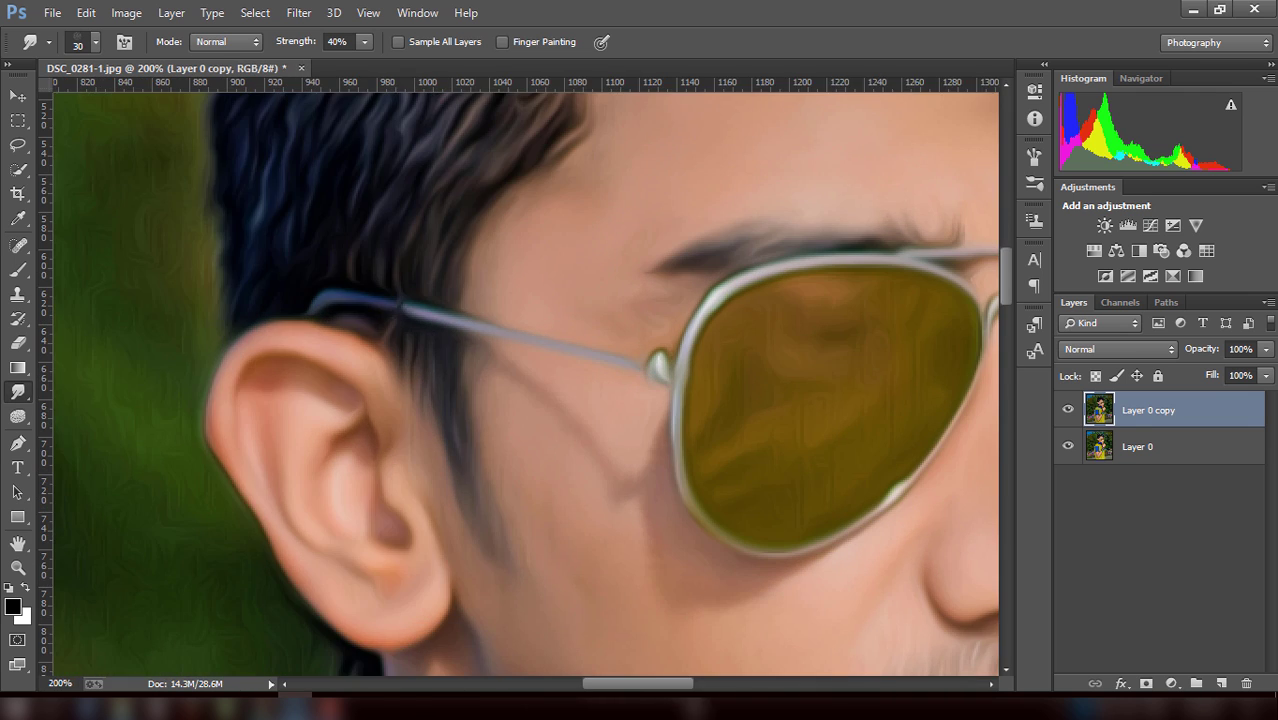
{"action": "scroll", "coordinate": [663, 549], "scroll_direction": "down", "scroll_amount": 2}
{"action": "scroll", "coordinate": [663, 549], "scroll_direction": "down", "scroll_amount": 2}
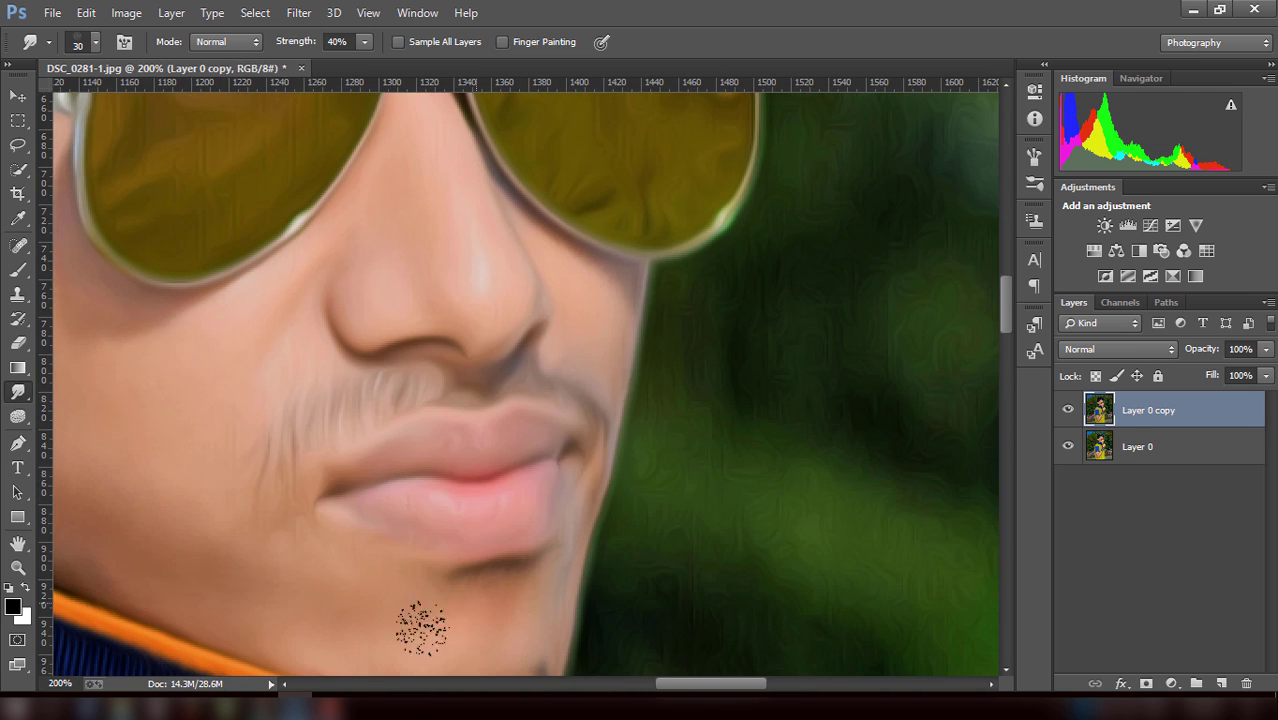
{"action": "key", "text": "p"}
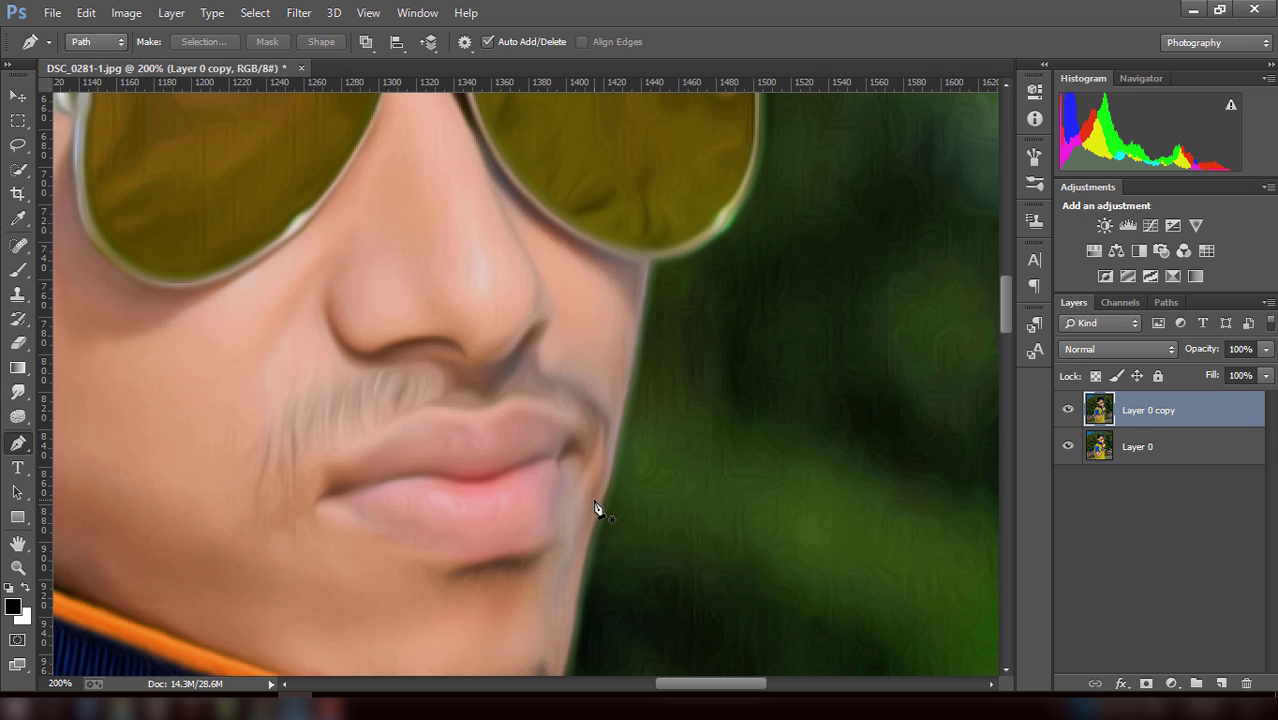
{"action": "left_click", "coordinate": [18, 392]}
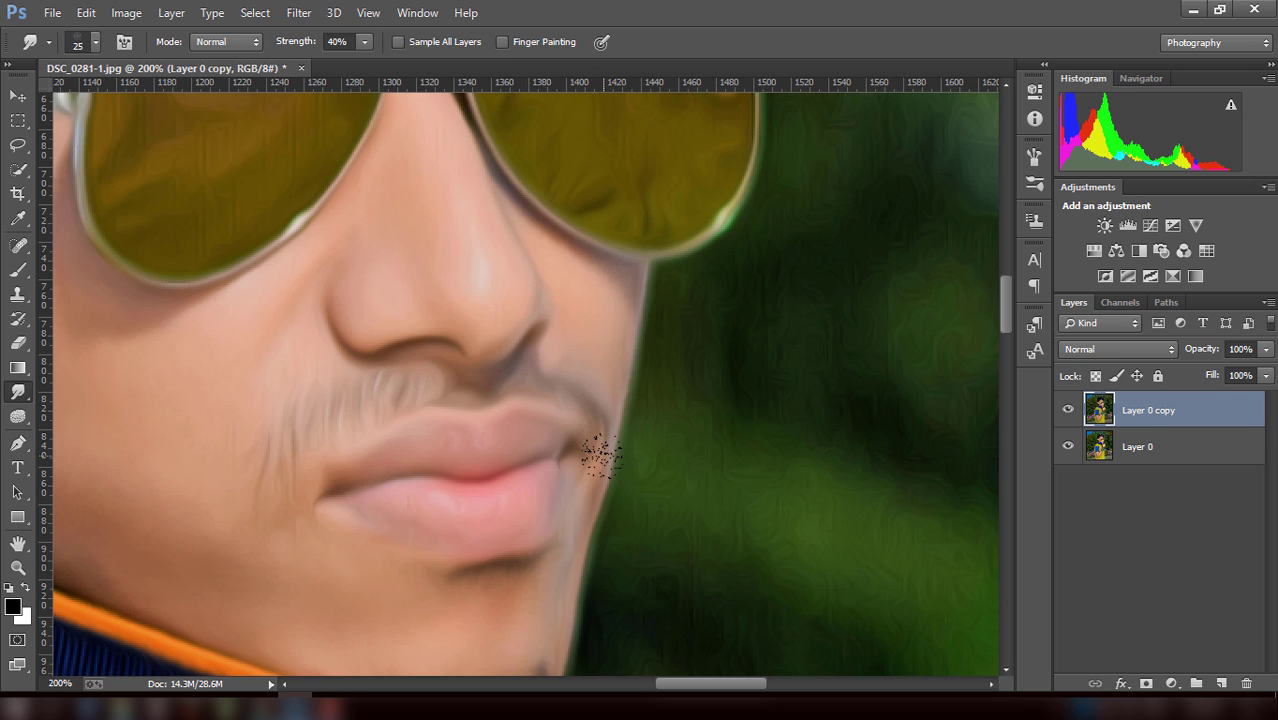
{"action": "key", "text": "bracketleft"}
{"action": "key", "text": "bracketleft"}
{"action": "key", "text": "bracketleft"}
{"action": "key", "text": "ctrl+minus"}
{"action": "key", "text": "ctrl+minus"}
{"action": "key", "text": "ctrl+minus"}
{"action": "key", "text": "ctrl+minus"}
{"action": "key", "text": "ctrl+minus"}
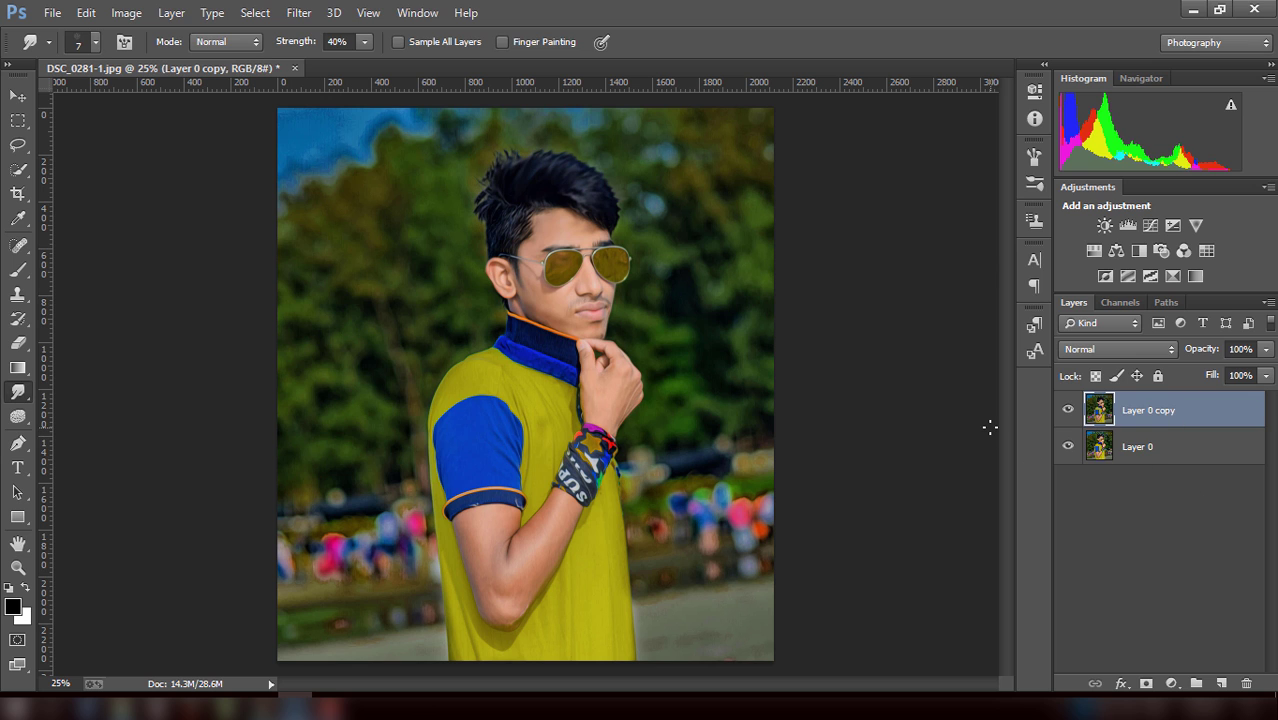
- Launch Color Efex Pro 4 and apply Detail Extractor at 16% detail, 6% contrast, 79% saturation
{"action": "left_click", "coordinate": [299, 12]}
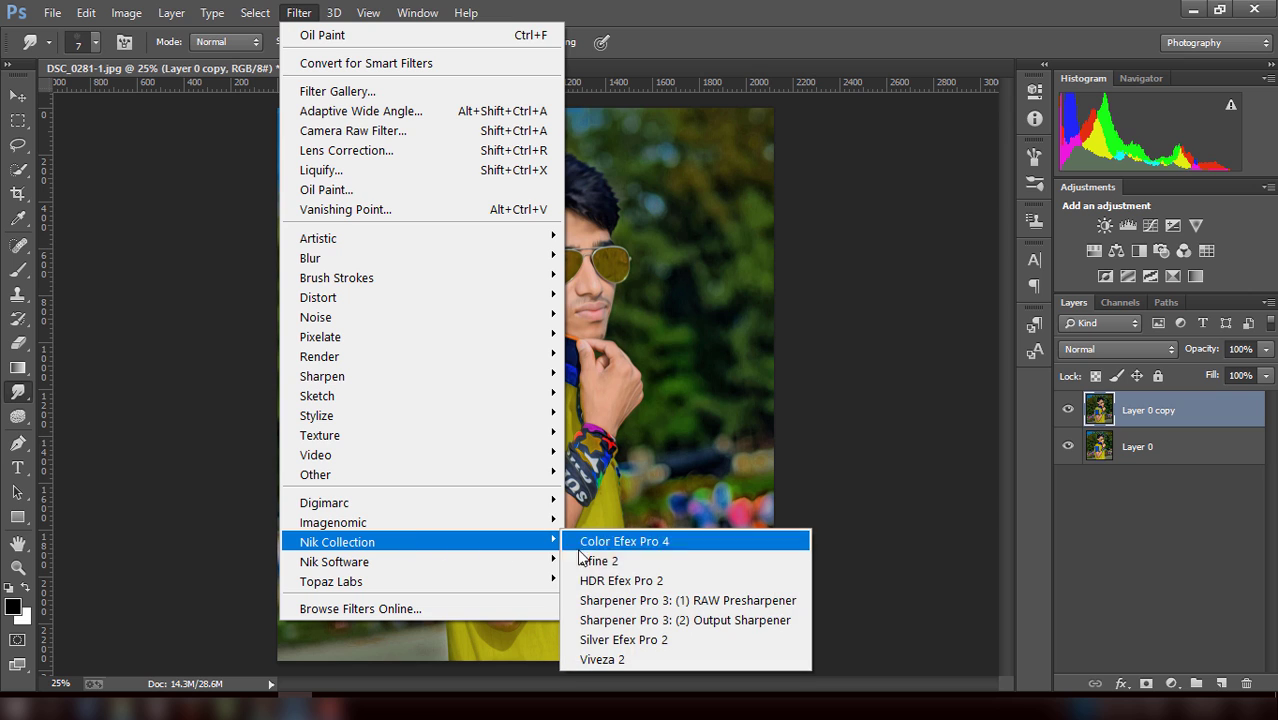
{"action": "left_click", "coordinate": [593, 541]}
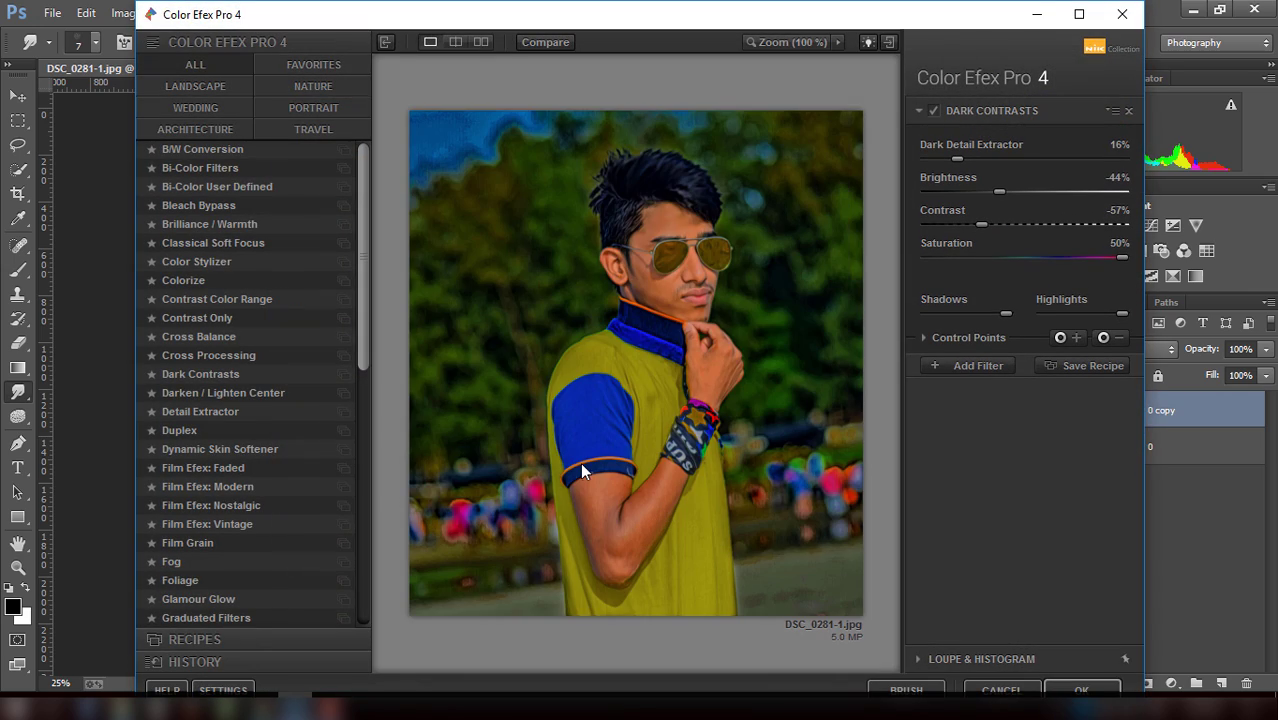
{"action": "left_click", "coordinate": [207, 413]}
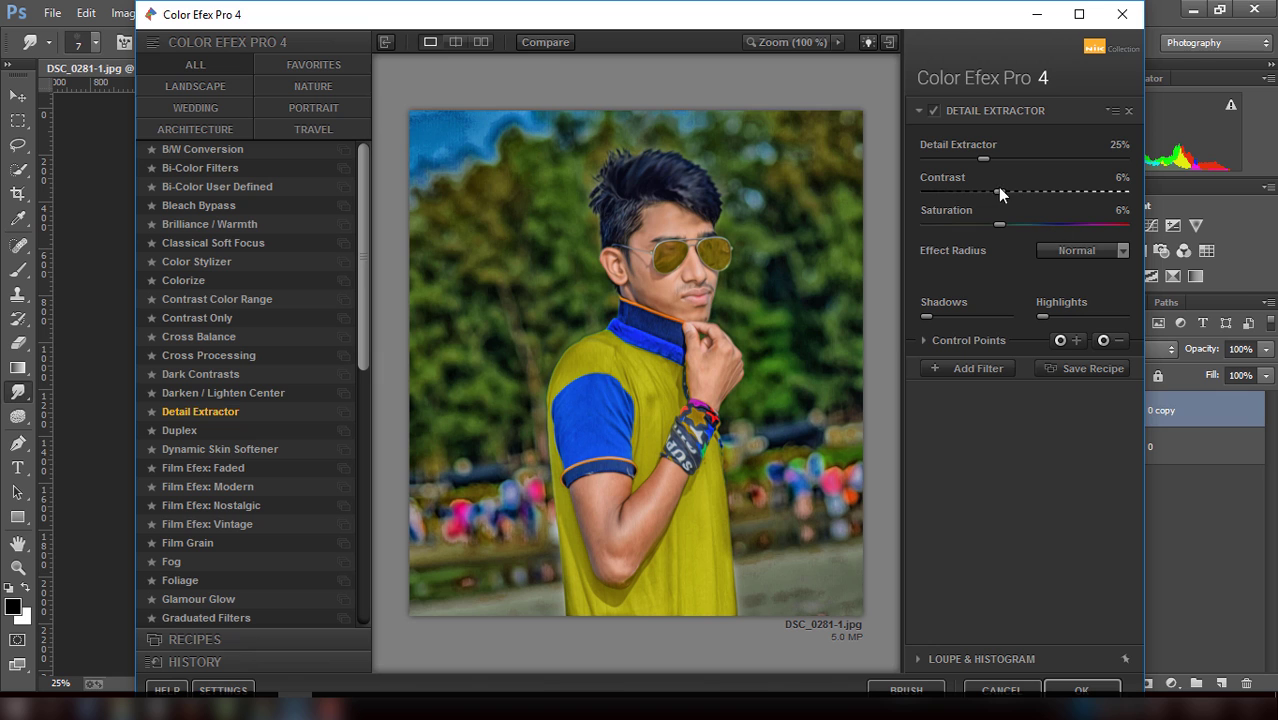
{"action": "left_click_drag", "start_coordinate": [985, 161], "coordinate": [1033, 157]}
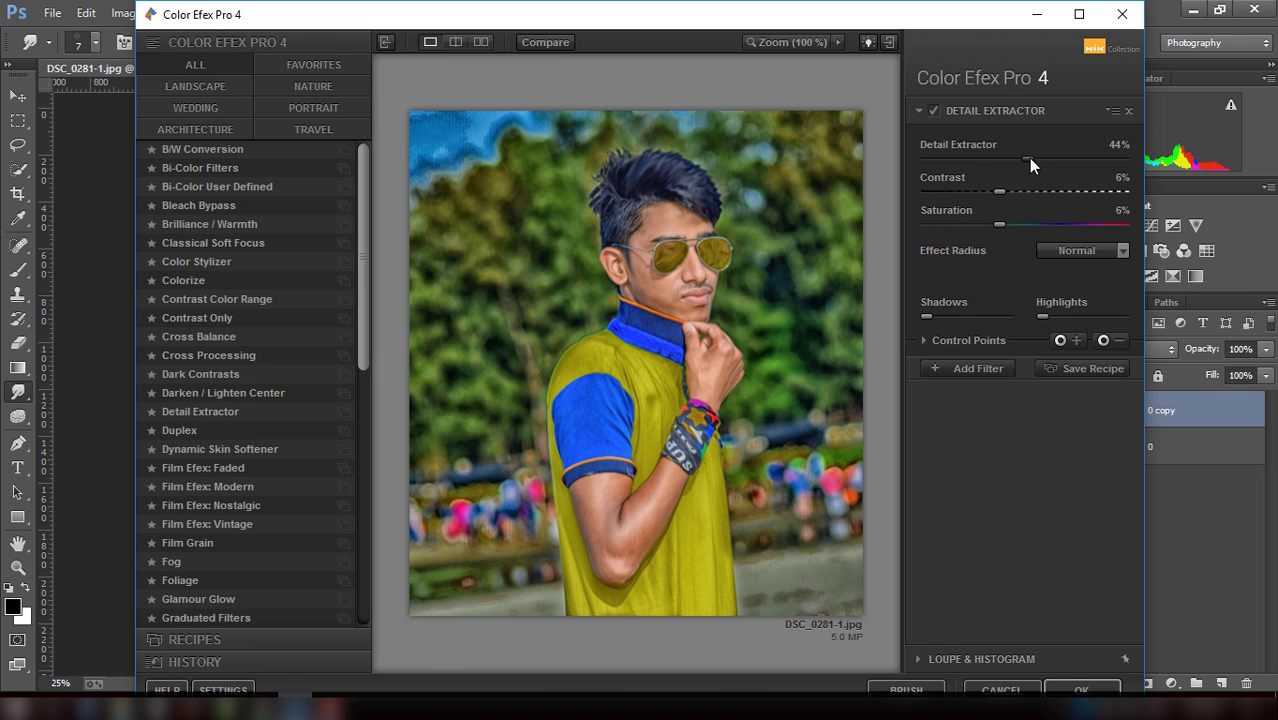
{"action": "left_click_drag", "start_coordinate": [1000, 223], "coordinate": [1038, 222]}
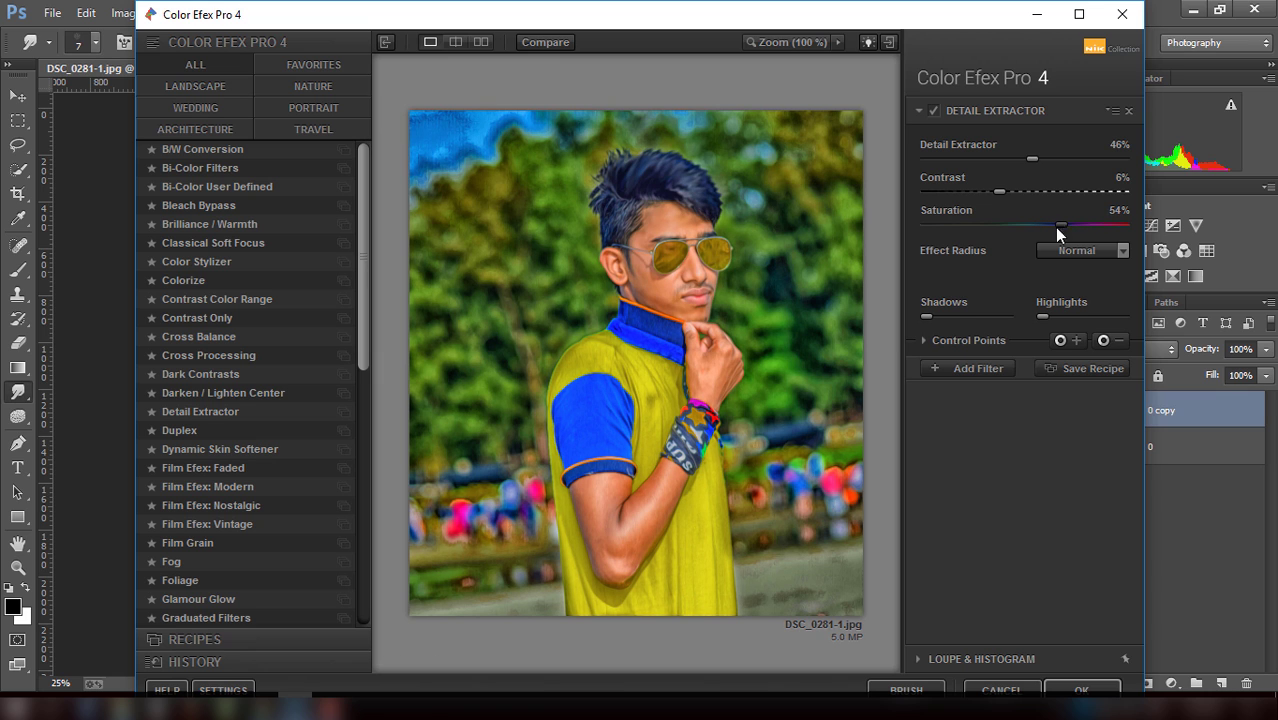
{"action": "mouse_move", "coordinate": [1047, 222]}
{"action": "left_mouse_down"}
{"action": "mouse_move", "coordinate": [1007, 235]}
{"action": "mouse_move", "coordinate": [1044, 232]}
{"action": "left_mouse_up"}
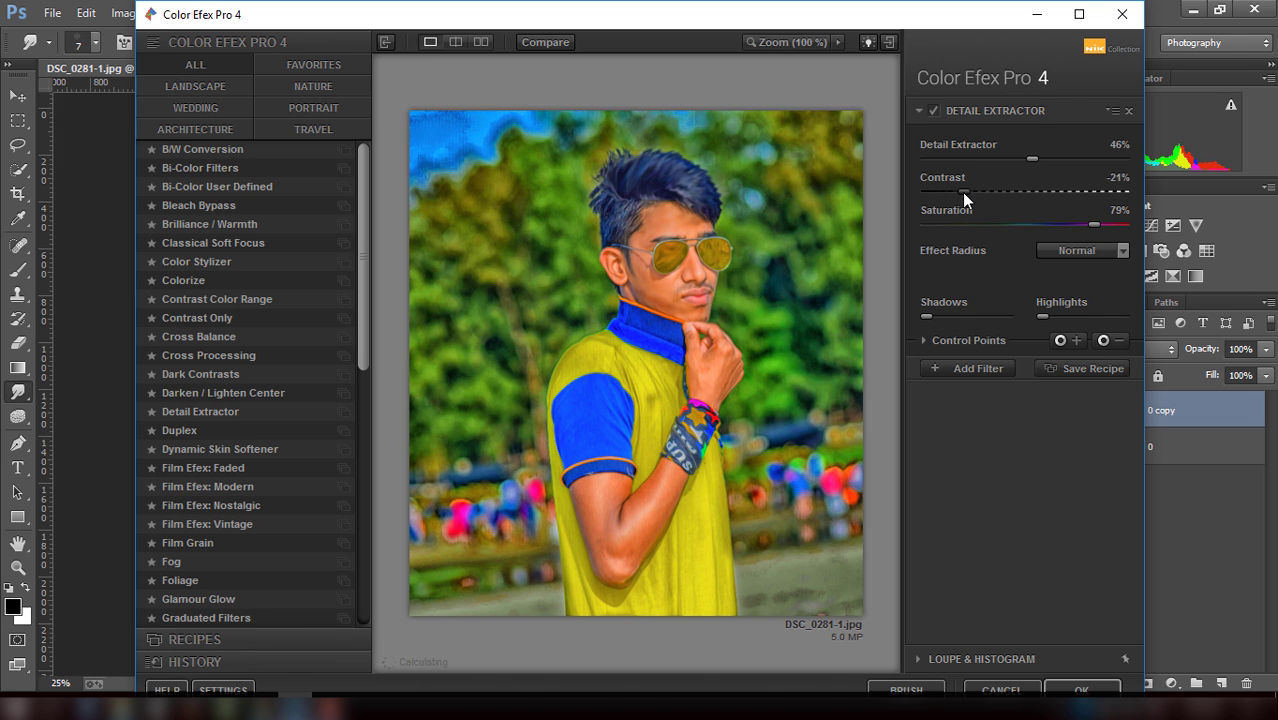
{"action": "mouse_move", "coordinate": [961, 192]}
{"action": "left_mouse_down"}
{"action": "mouse_move", "coordinate": [1017, 198]}
{"action": "mouse_move", "coordinate": [996, 197]}
{"action": "mouse_move", "coordinate": [986, 157]}
{"action": "left_mouse_up"}
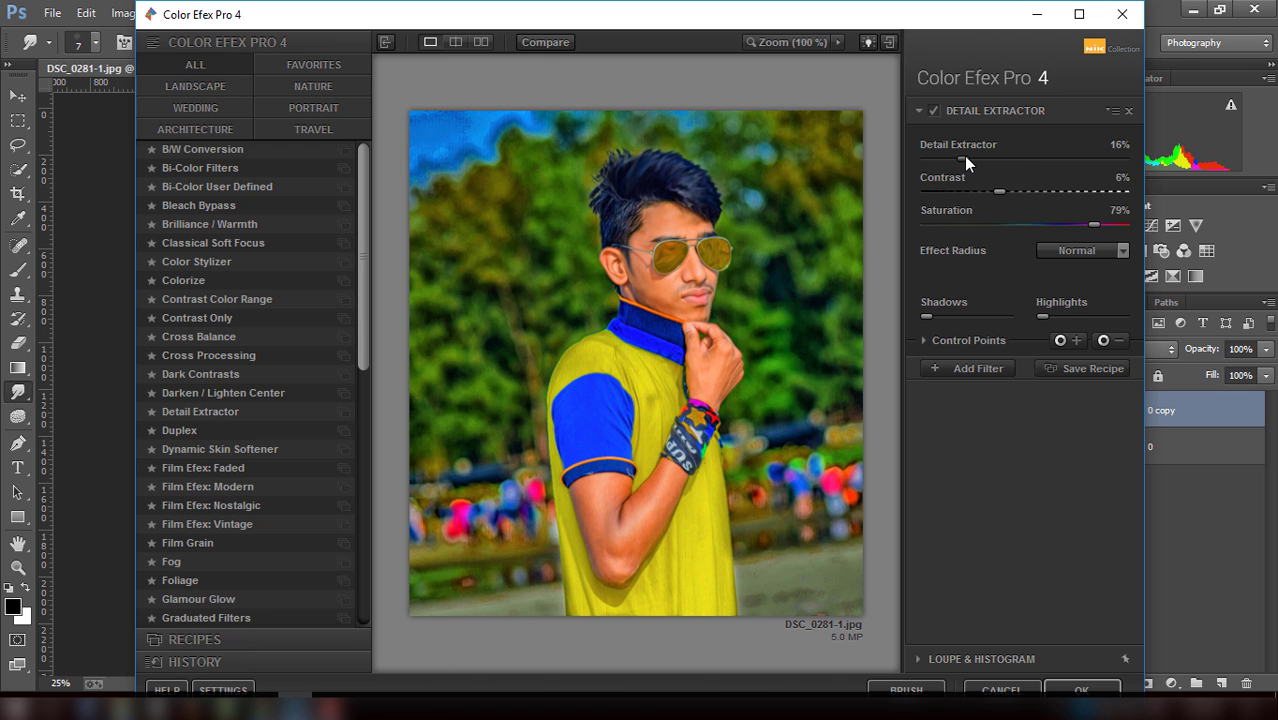
- Add a second filter to the stack, browse the filter list and dismiss the Windows update popup
{"action": "left_click", "coordinate": [972, 369]}
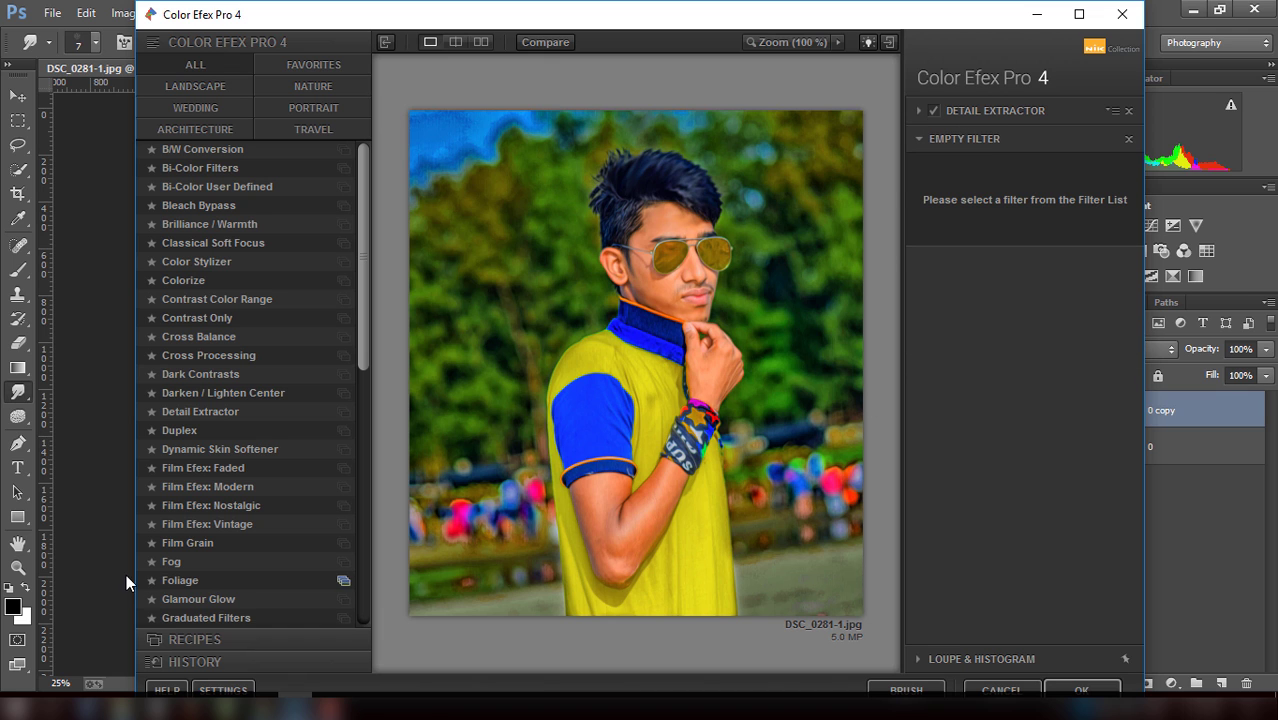
{"action": "scroll", "coordinate": [229, 473], "scroll_direction": "down", "scroll_amount": 3}
{"action": "scroll", "coordinate": [229, 480], "scroll_direction": "down", "scroll_amount": 3}
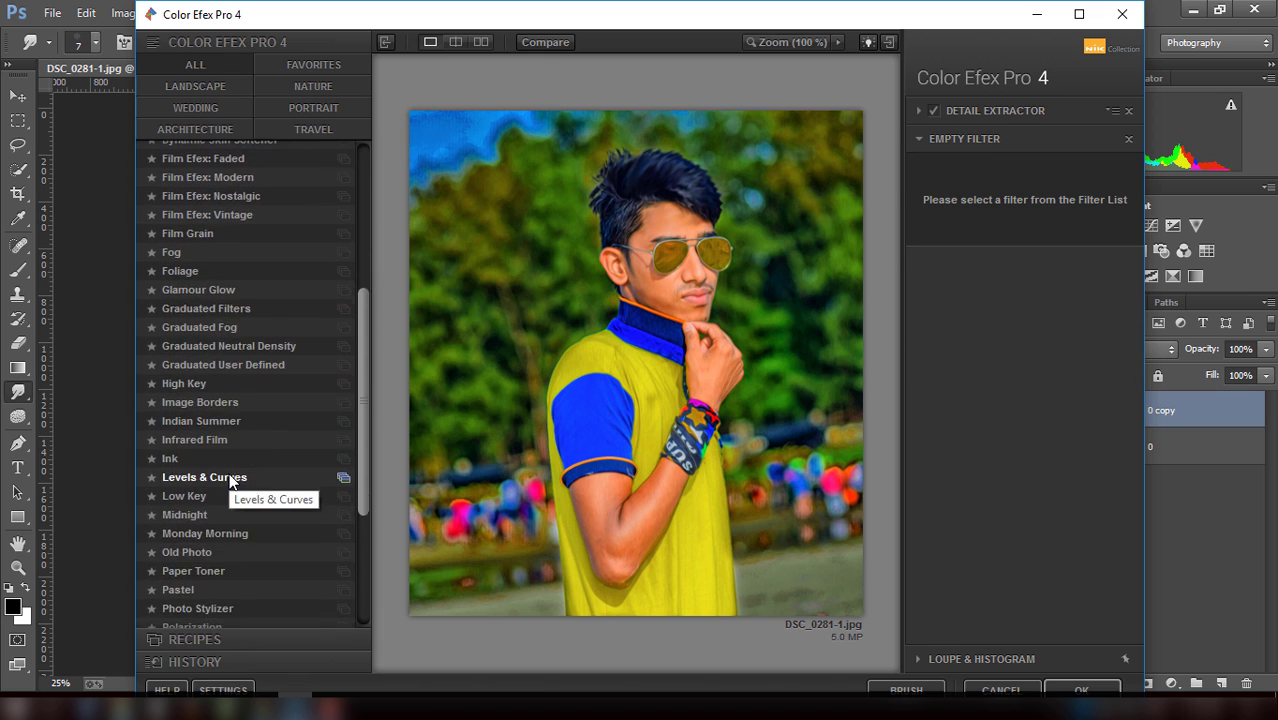
{"action": "scroll", "coordinate": [228, 482], "scroll_direction": "down", "scroll_amount": 3}
{"action": "scroll", "coordinate": [228, 482], "scroll_direction": "down", "scroll_amount": 2}
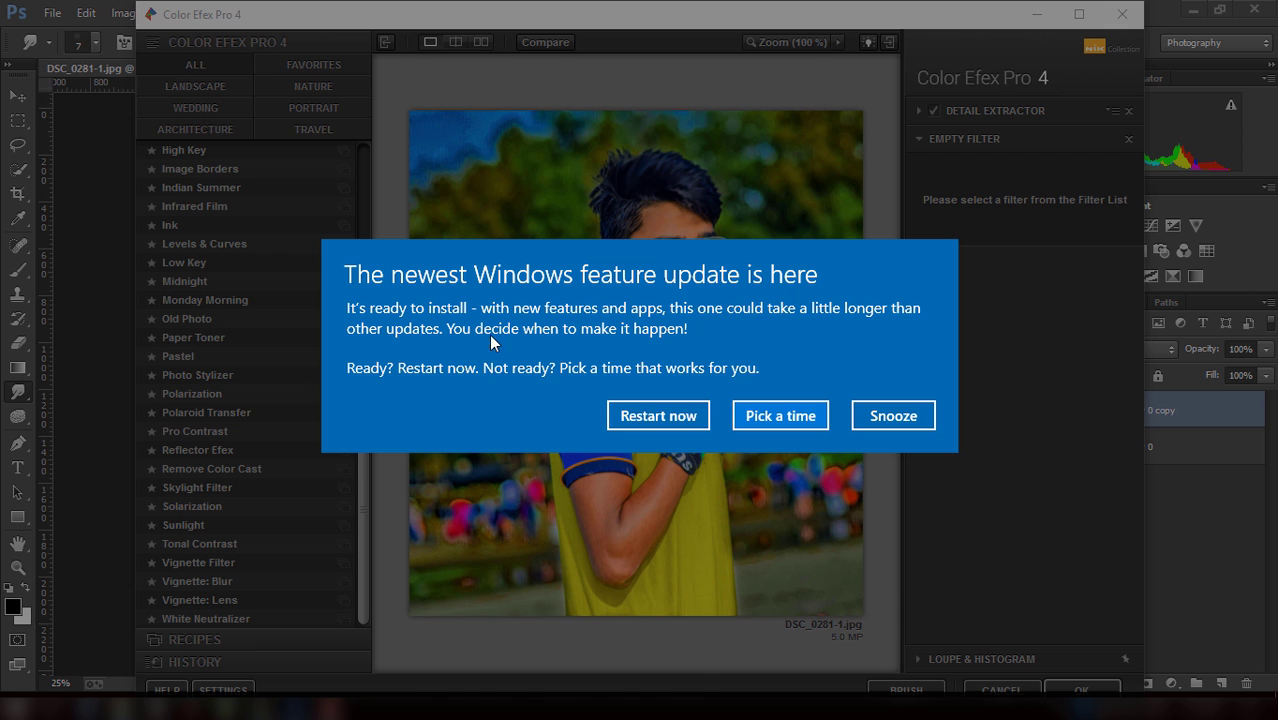
{"action": "left_click", "coordinate": [892, 415]}
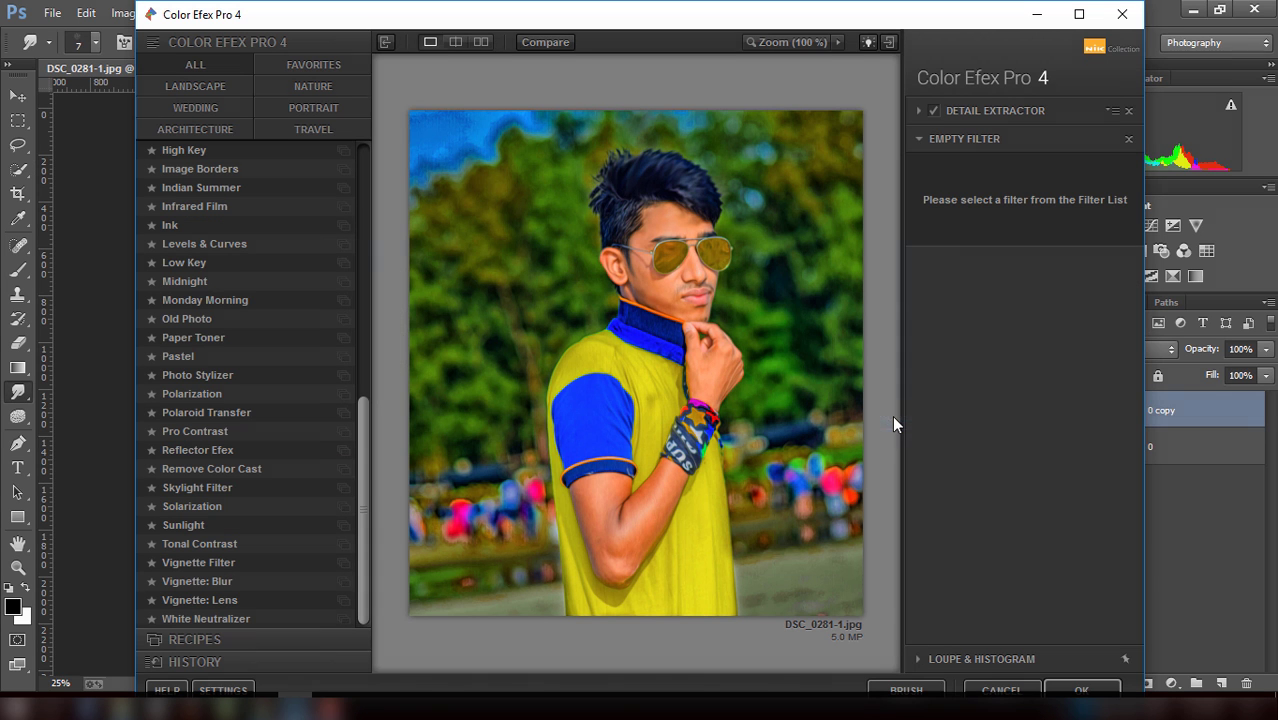
- Apply Indian Summer with Method 1 and Enhance Foliage 98%, returning the result to Photoshop
{"action": "left_click", "coordinate": [200, 187]}
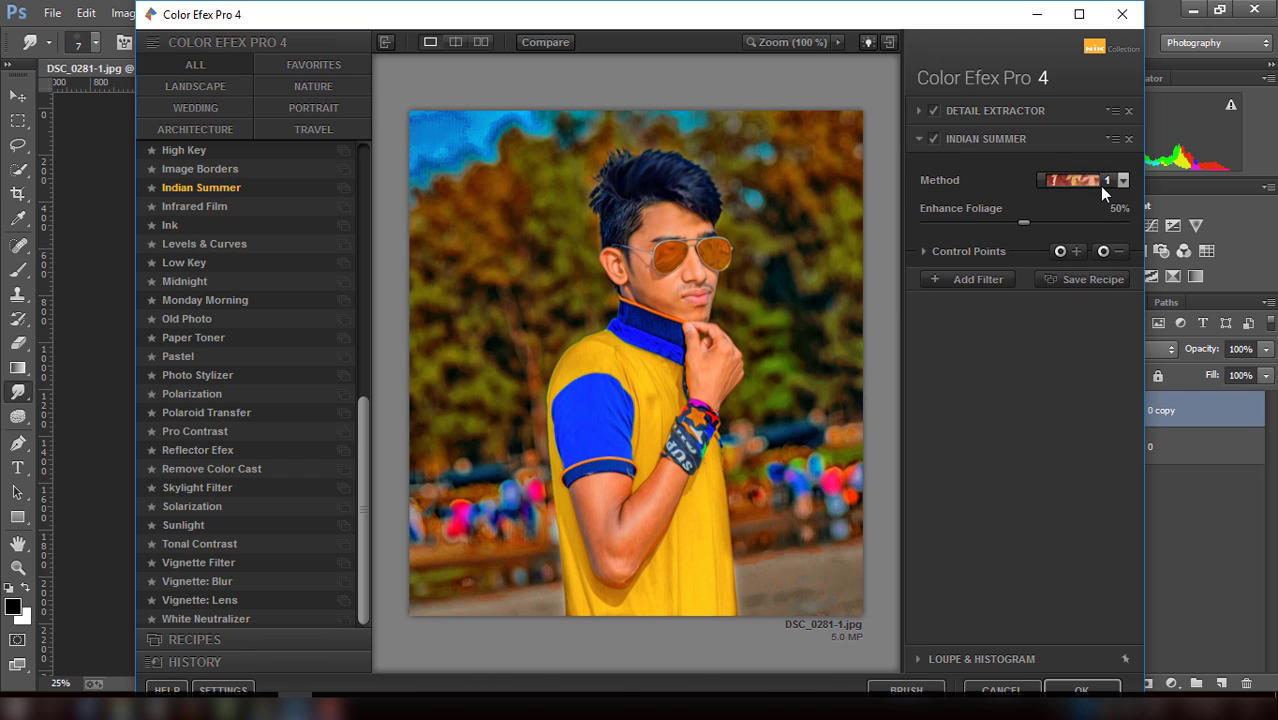
{"action": "left_click", "coordinate": [1101, 188]}
{"action": "left_click", "coordinate": [1101, 214]}
{"action": "mouse_move", "coordinate": [1024, 223]}
{"action": "left_mouse_down"}
{"action": "mouse_move", "coordinate": [974, 221]}
{"action": "mouse_move", "coordinate": [1004, 222]}
{"action": "left_mouse_up"}
{"action": "left_click", "coordinate": [1072, 179]}
{"action": "left_click", "coordinate": [1079, 200]}
{"action": "mouse_move", "coordinate": [1034, 220]}
{"action": "left_mouse_down"}
{"action": "mouse_move", "coordinate": [973, 228]}
{"action": "mouse_move", "coordinate": [1037, 227]}
{"action": "left_mouse_up"}
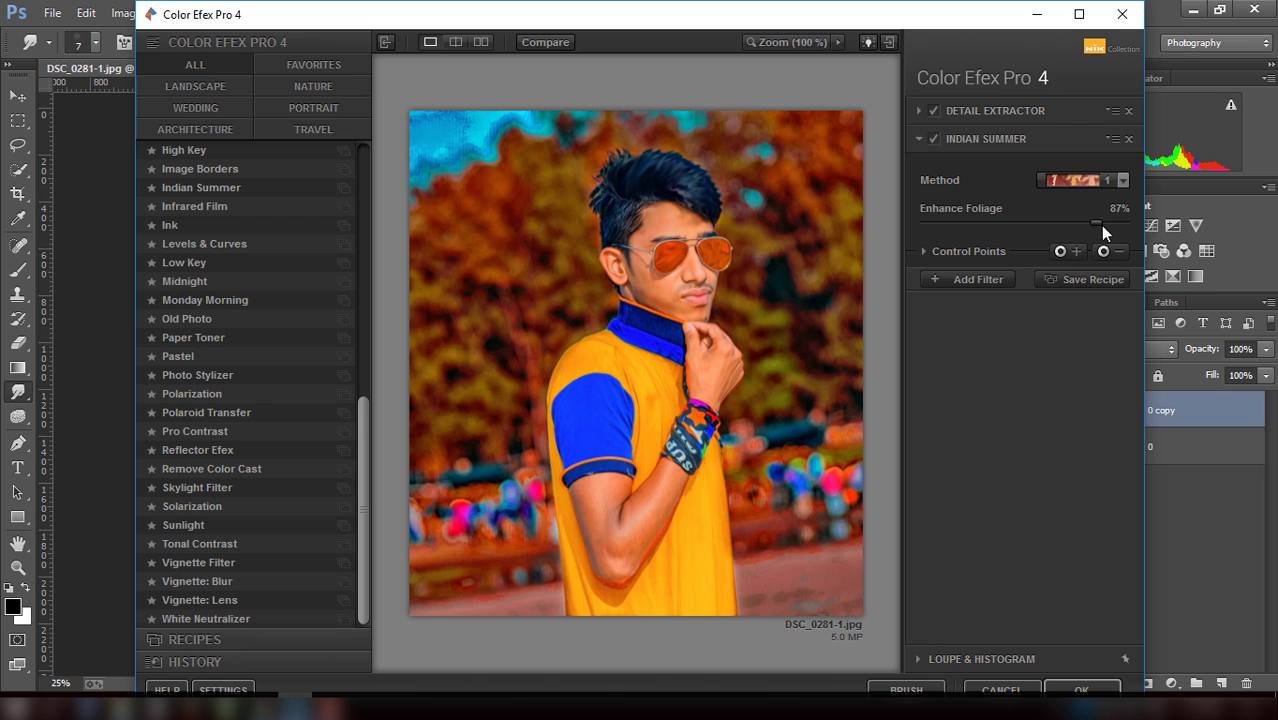
{"action": "left_click", "coordinate": [1065, 688]}
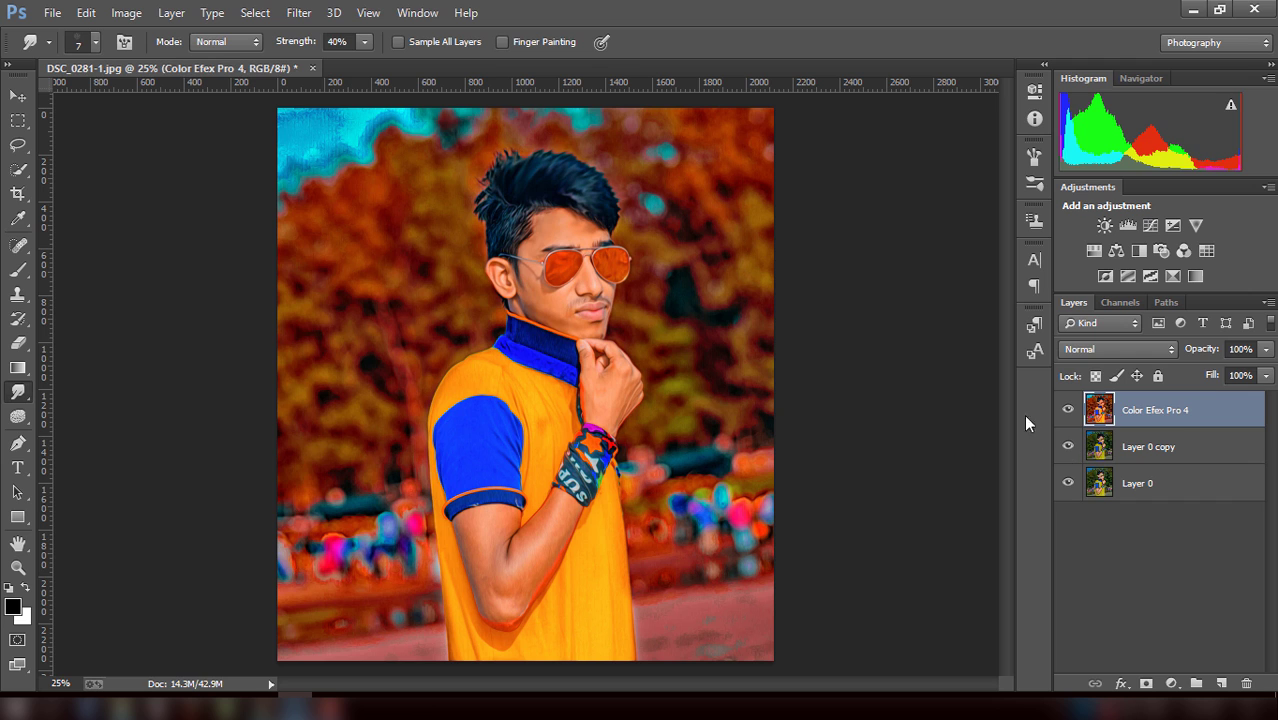
- Lower the Color Efex Pro 4 layer's opacity to 42%
{"action": "left_click", "coordinate": [1265, 350]}
{"action": "left_click_drag", "start_coordinate": [1258, 377], "coordinate": [1211, 376]}
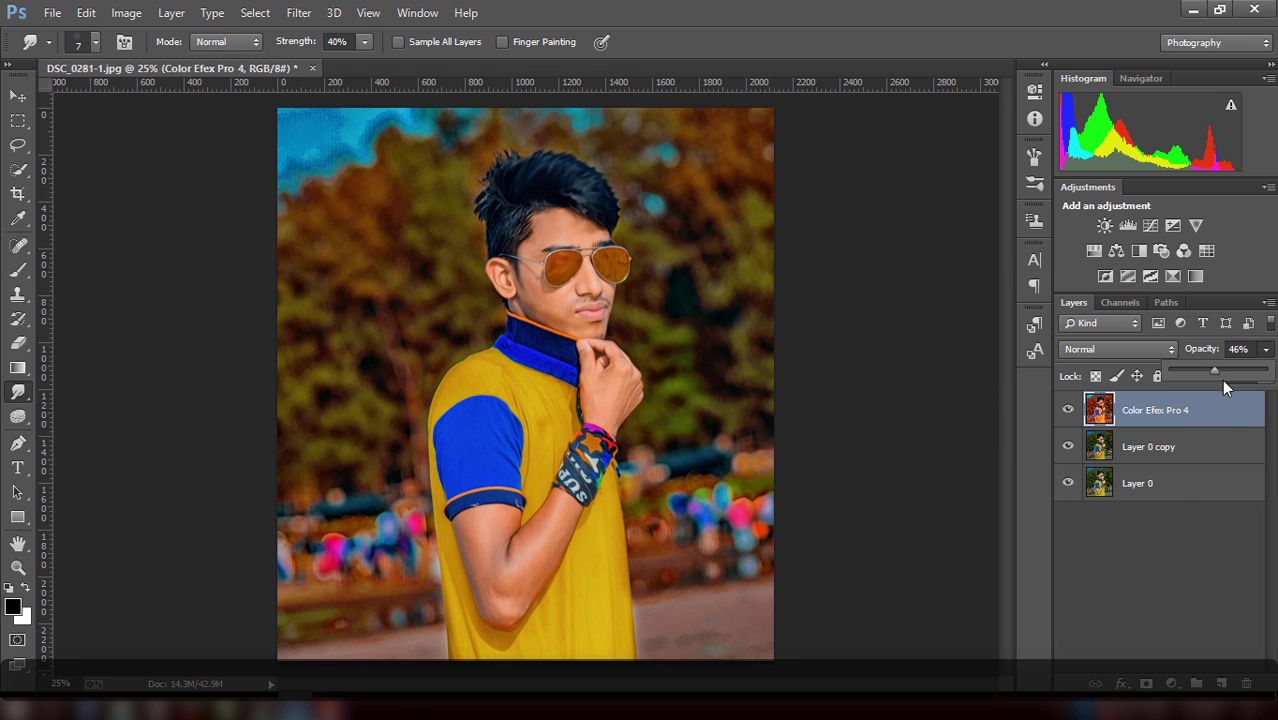
{"action": "left_click_drag", "start_coordinate": [1215, 374], "coordinate": [1207, 374]}
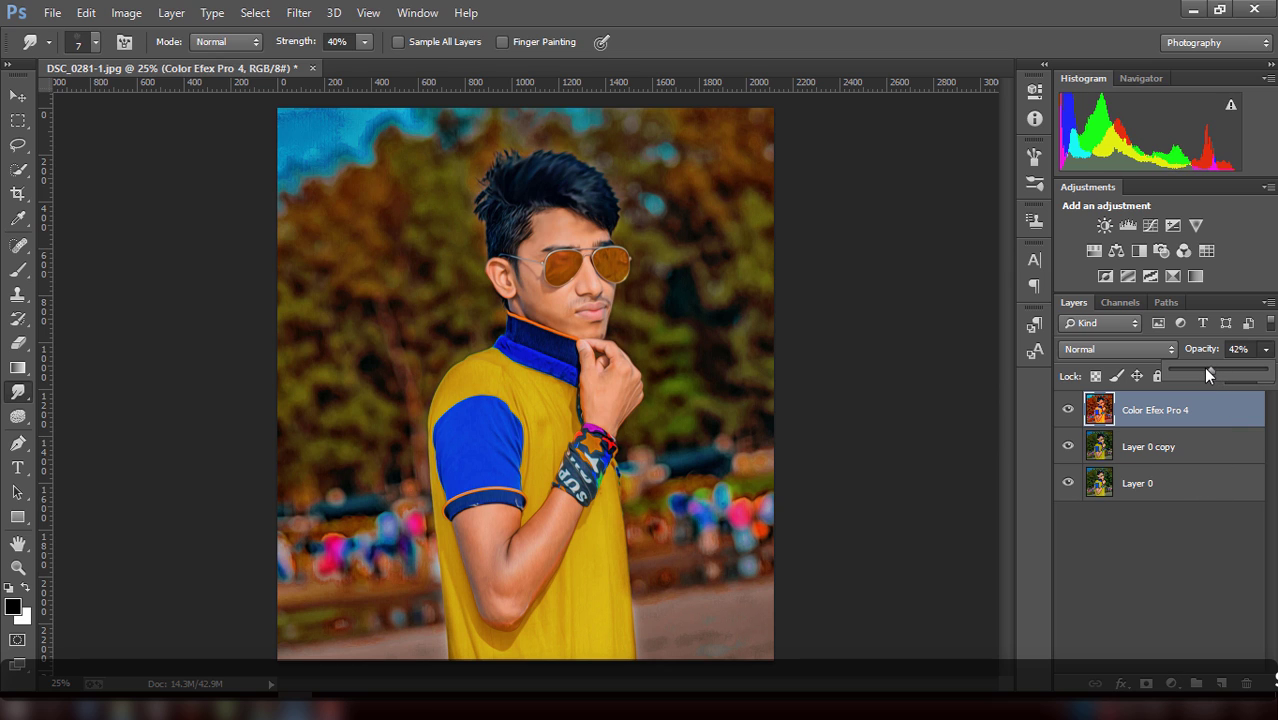
{"action": "left_click", "coordinate": [1146, 607]}
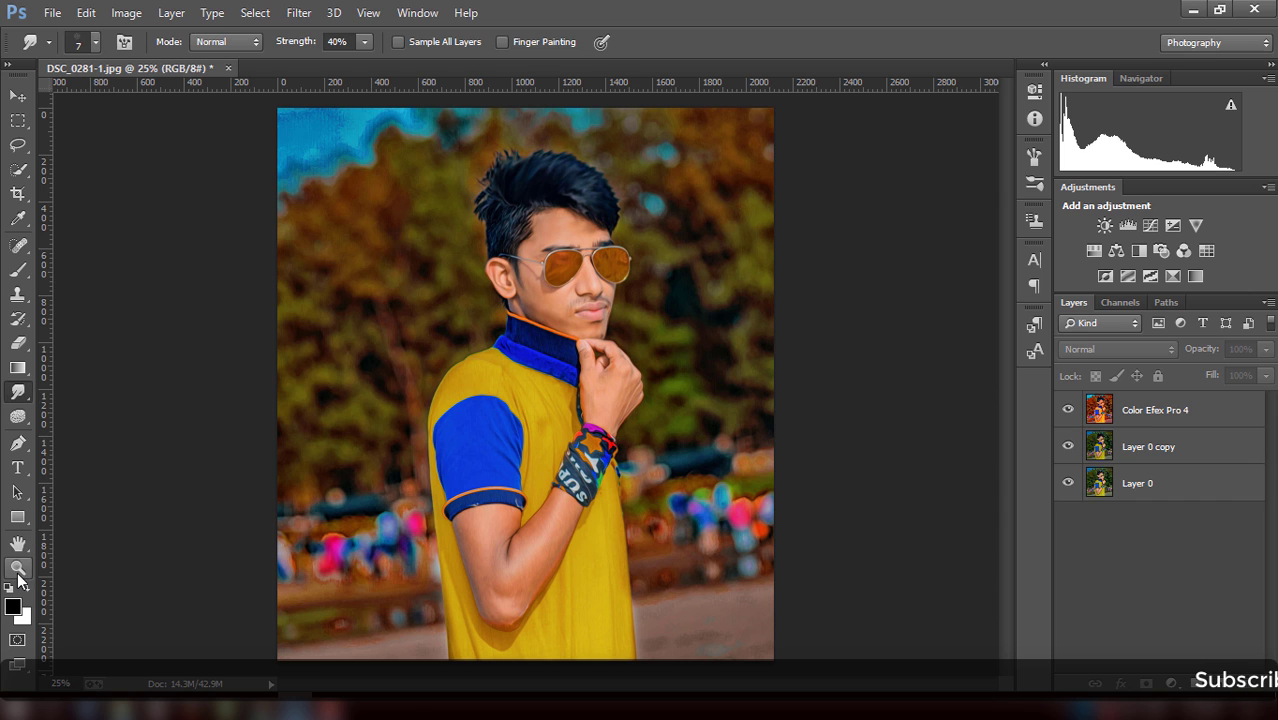
{"action": "left_click", "coordinate": [18, 269]}
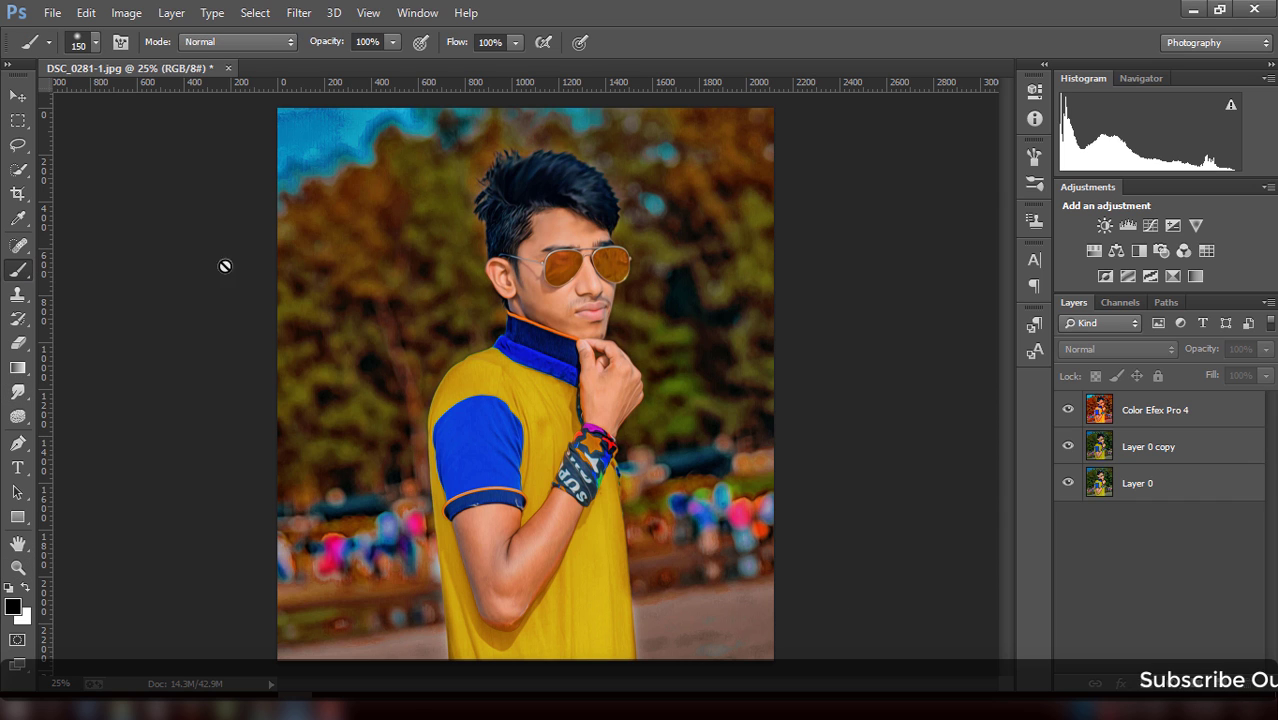
- Add a layer mask to the Color Efex Pro 4 layer and enlarge the brush to 250
{"action": "left_click", "coordinate": [516, 271]}
{"action": "left_click", "coordinate": [643, 279]}
{"action": "left_click", "coordinate": [1150, 412]}
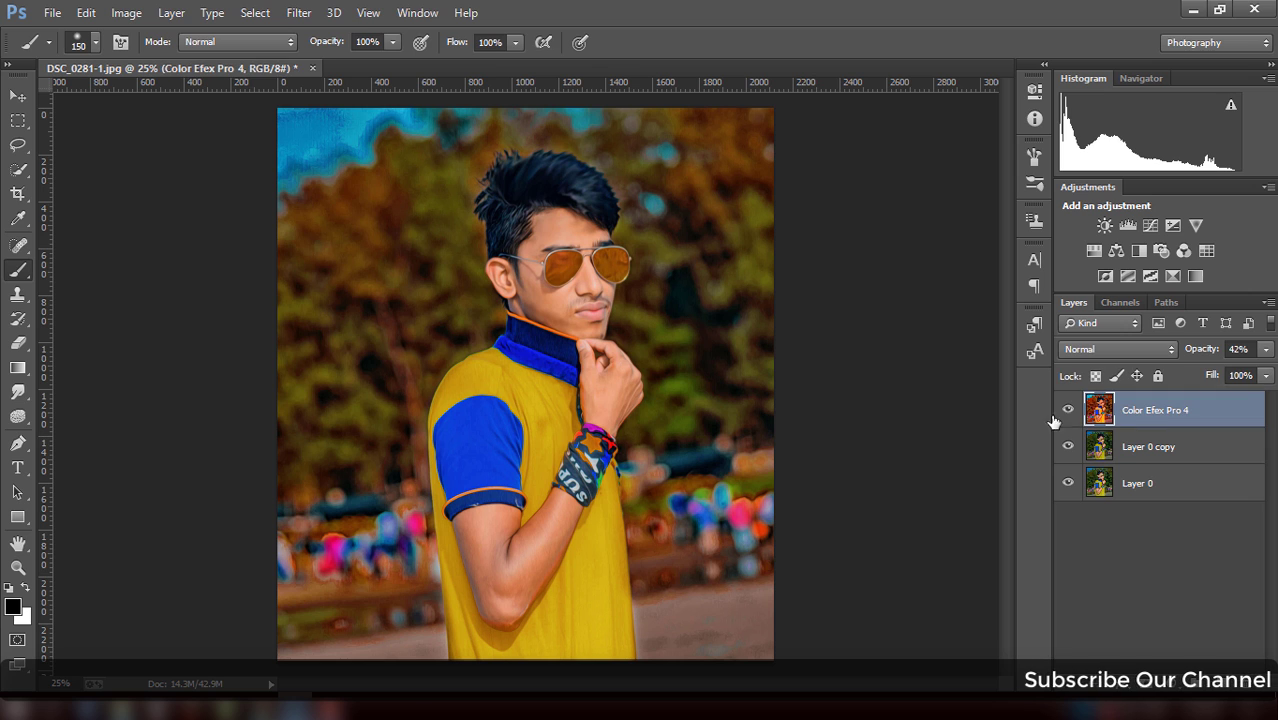
{"action": "left_click", "coordinate": [1143, 680]}
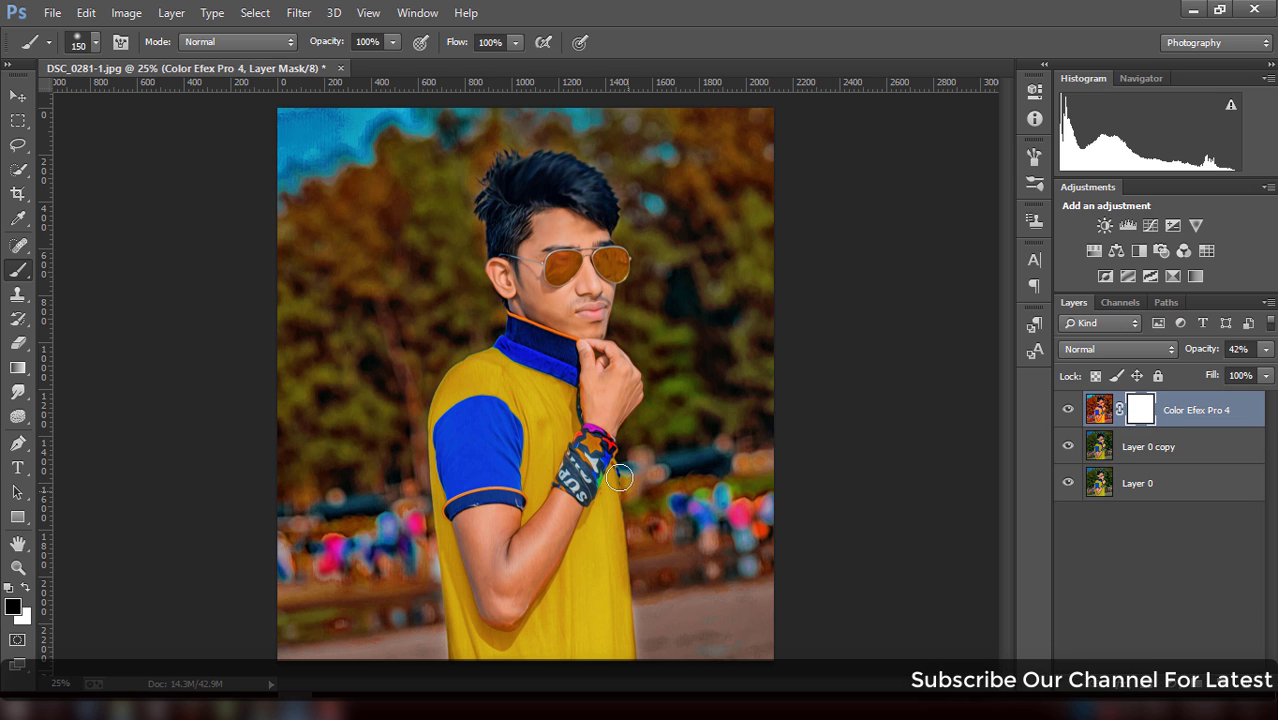
{"action": "key", "text": "bracketright"}
{"action": "key", "text": "bracketright"}
{"action": "key", "text": "bracketright"}
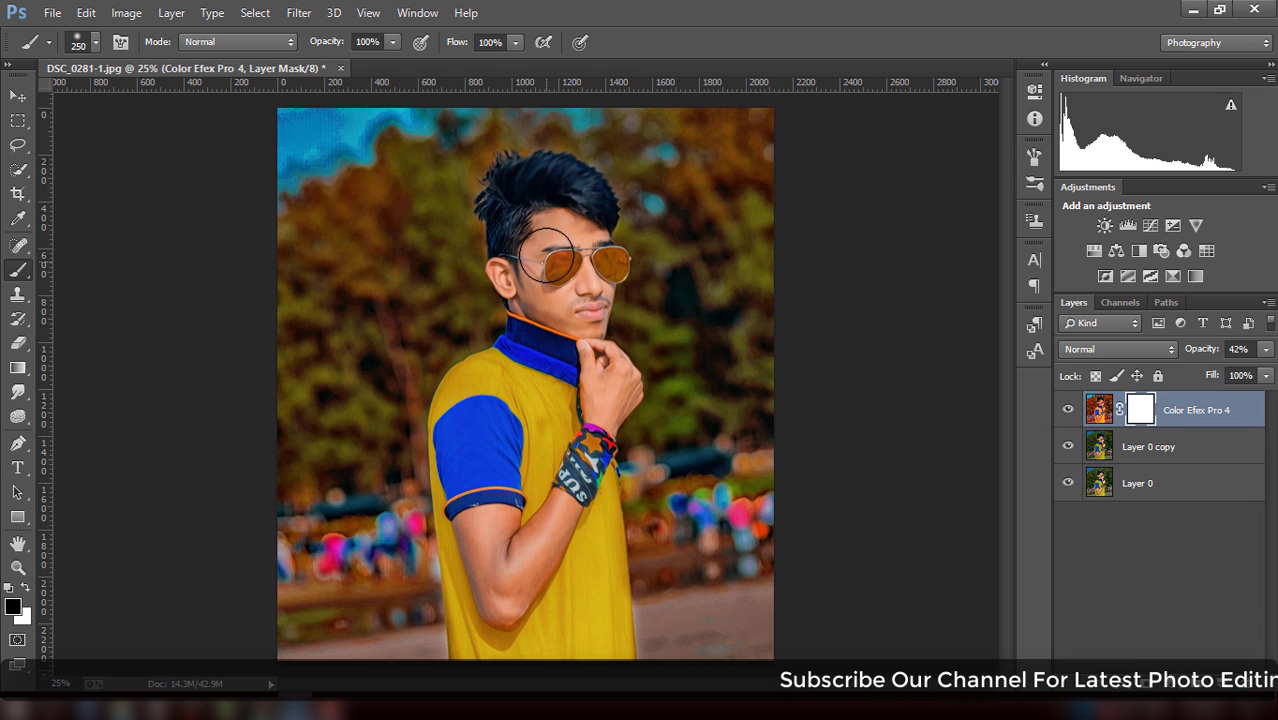
{"action": "key", "text": "bracketright"}
- Paint black on the mask over the glasses, face and arm to remove the orange grade
{"action": "mouse_move", "coordinate": [560, 262]}
{"action": "left_mouse_down"}
{"action": "mouse_move", "coordinate": [538, 283]}
{"action": "mouse_move", "coordinate": [545, 300]}
{"action": "left_mouse_up"}
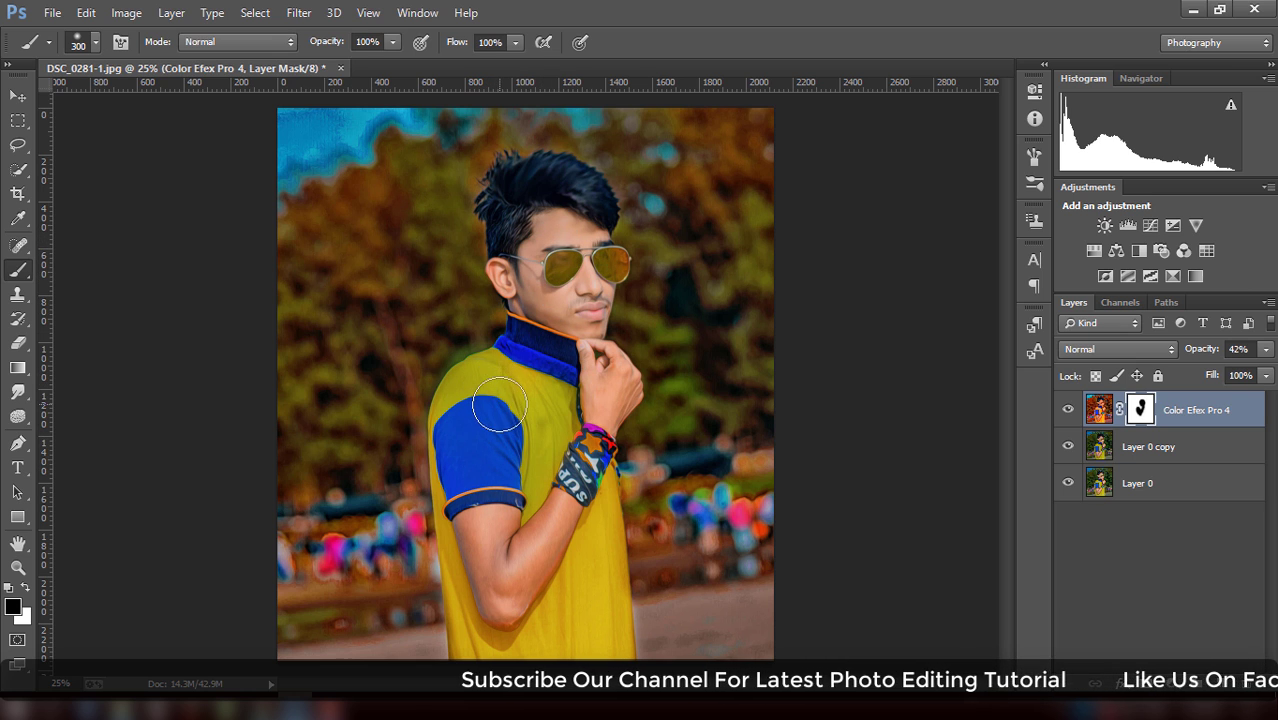
{"action": "key", "text": "ctrl+z"}
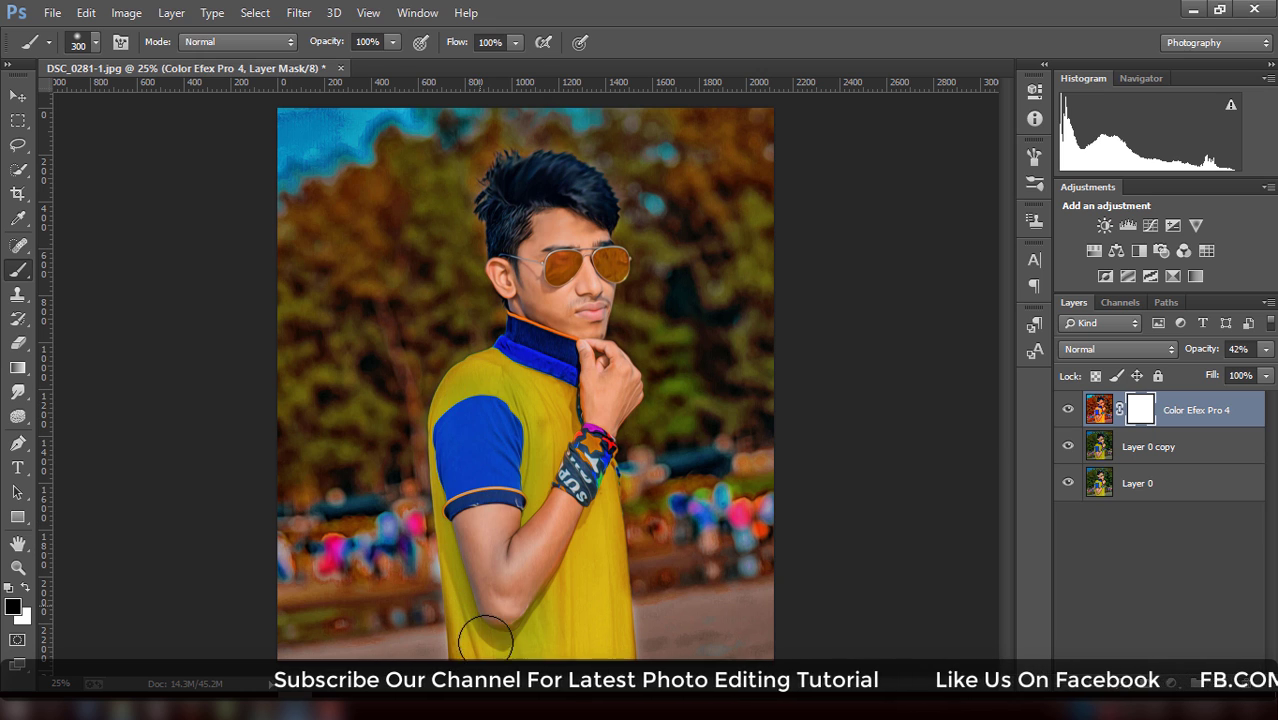
{"action": "left_click_drag", "start_coordinate": [487, 637], "coordinate": [562, 528]}
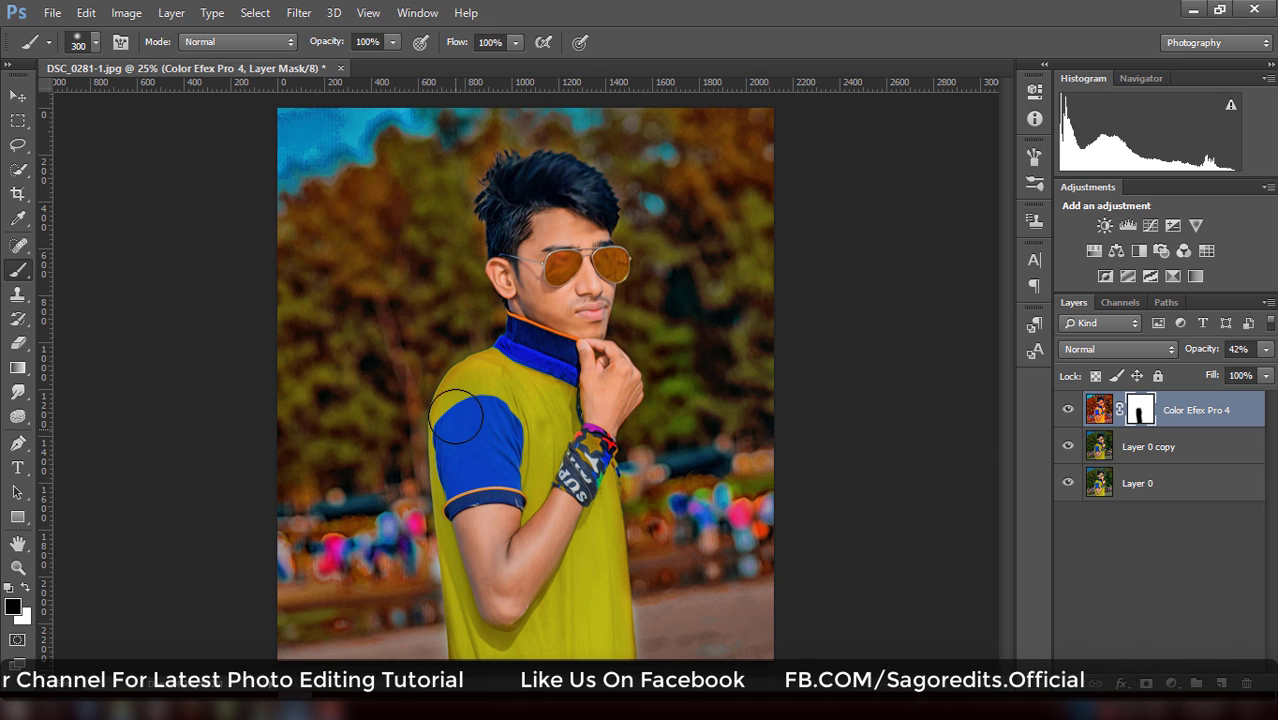
{"action": "left_click_drag", "start_coordinate": [600, 262], "coordinate": [537, 292]}
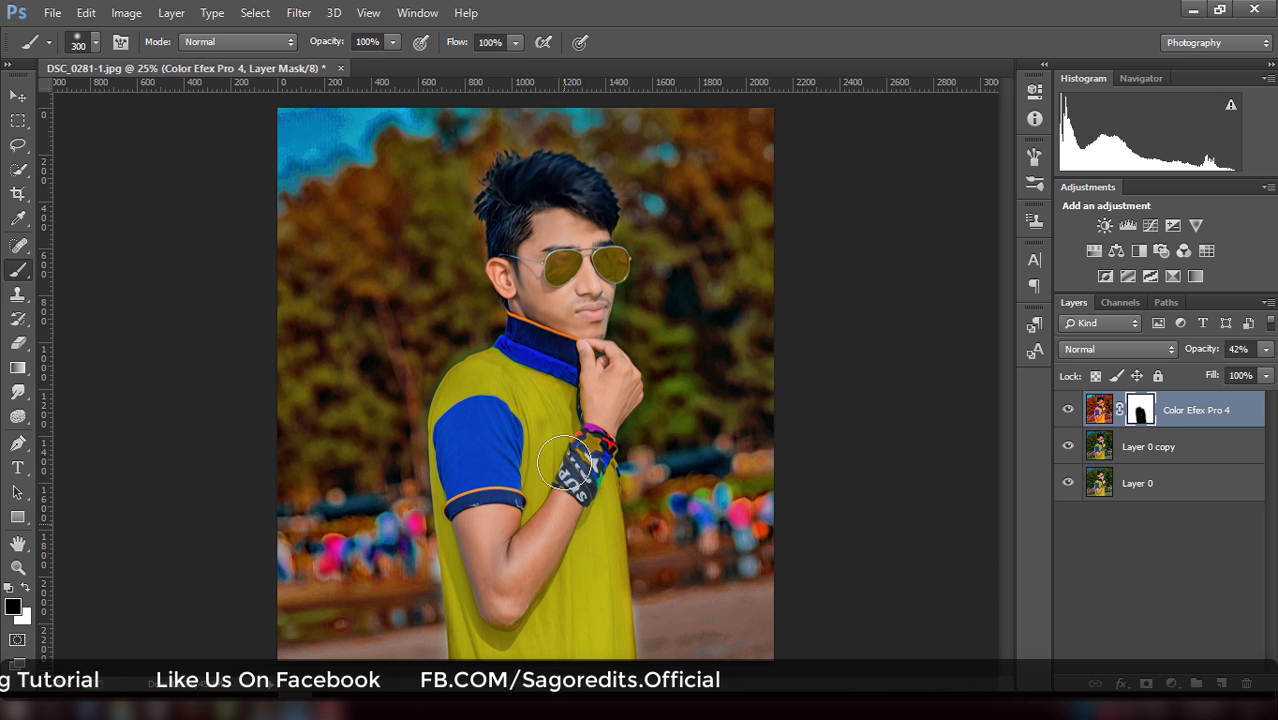
{"action": "left_click_drag", "start_coordinate": [567, 462], "coordinate": [522, 585]}
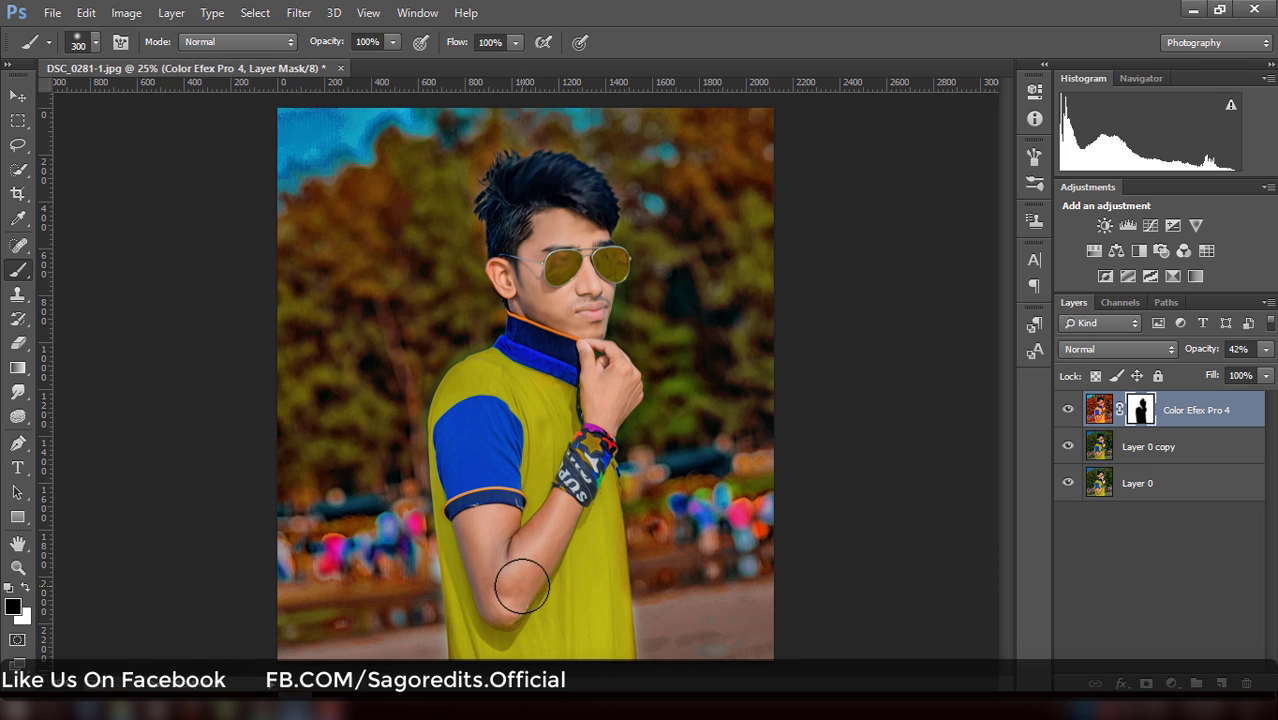
{"action": "scroll", "coordinate": [485, 423], "scroll_direction": "up", "scroll_amount": 2}
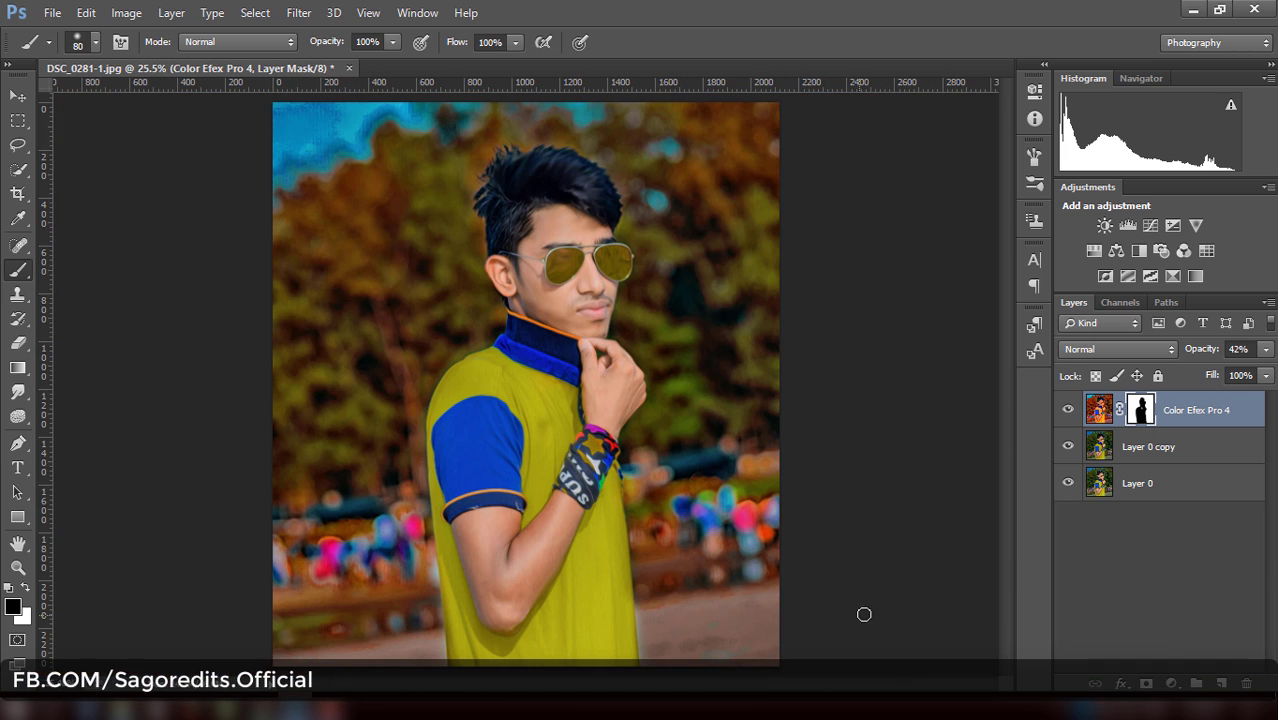
- Merge the Color Efex Pro 4 layer into Layer 0 copy and duplicate it as Layer 0 copy 2
{"action": "right_click", "coordinate": [1195, 410]}
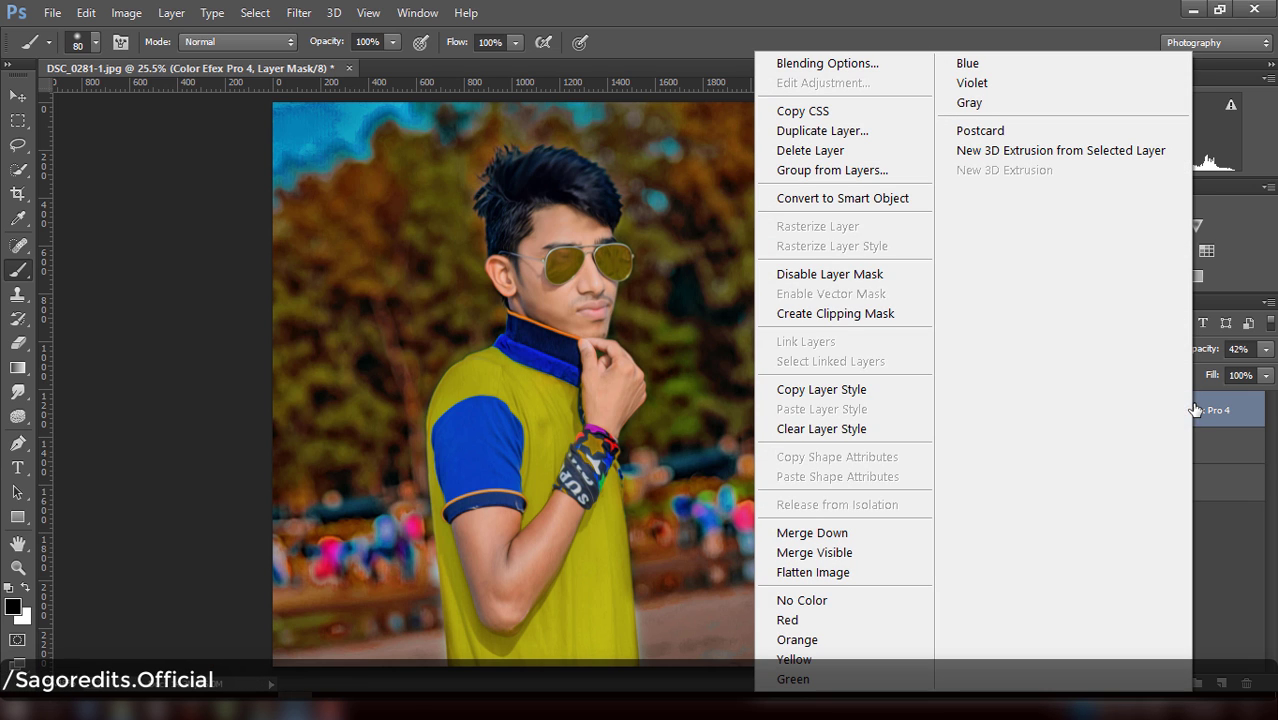
{"action": "left_click", "coordinate": [918, 532]}
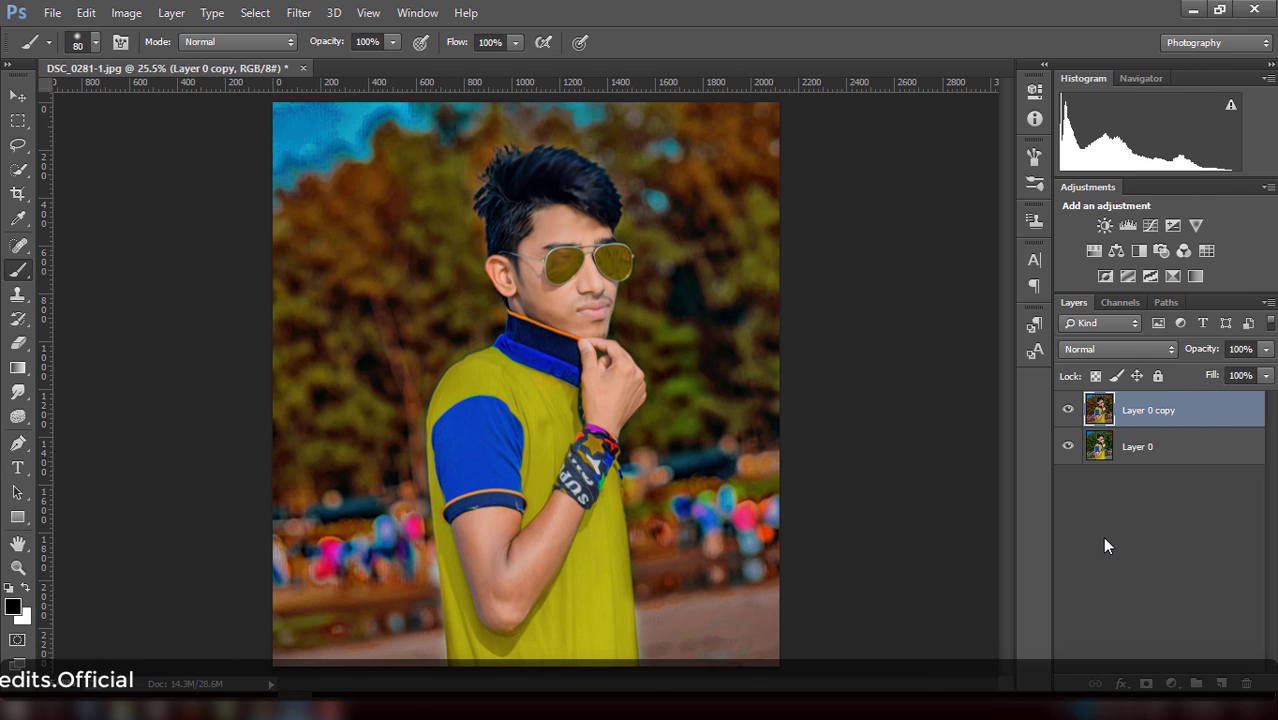
{"action": "key", "text": "ctrl+j"}
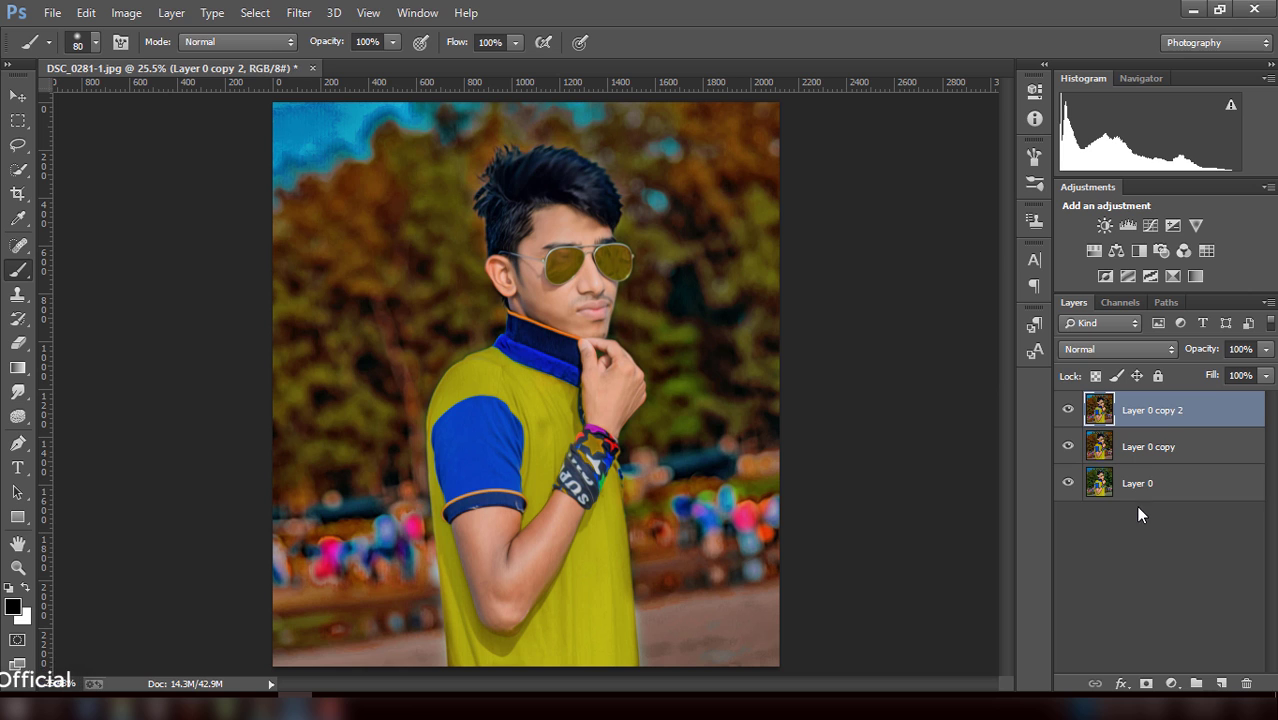
{"action": "left_click", "coordinate": [1171, 683]}
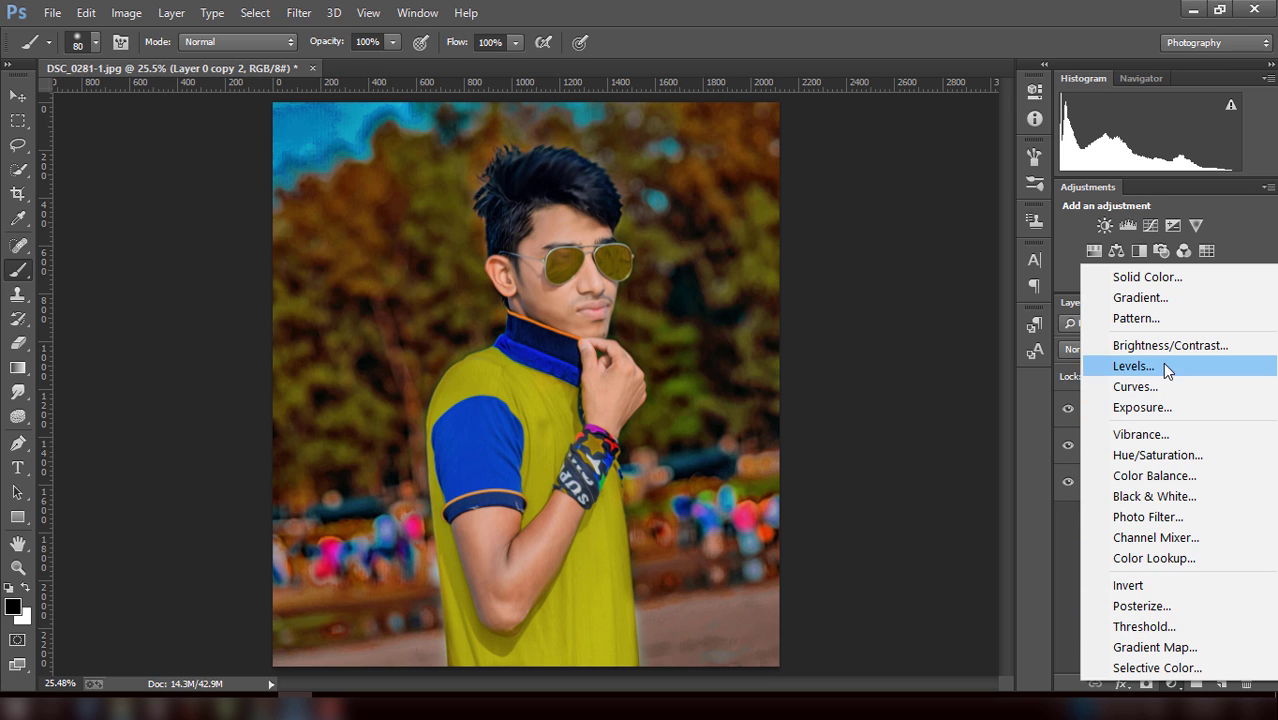
- Add a Selective Color layer with Blacks Black +39, Greens Black +20 and Yellows Black −2
{"action": "left_click", "coordinate": [1157, 667]}
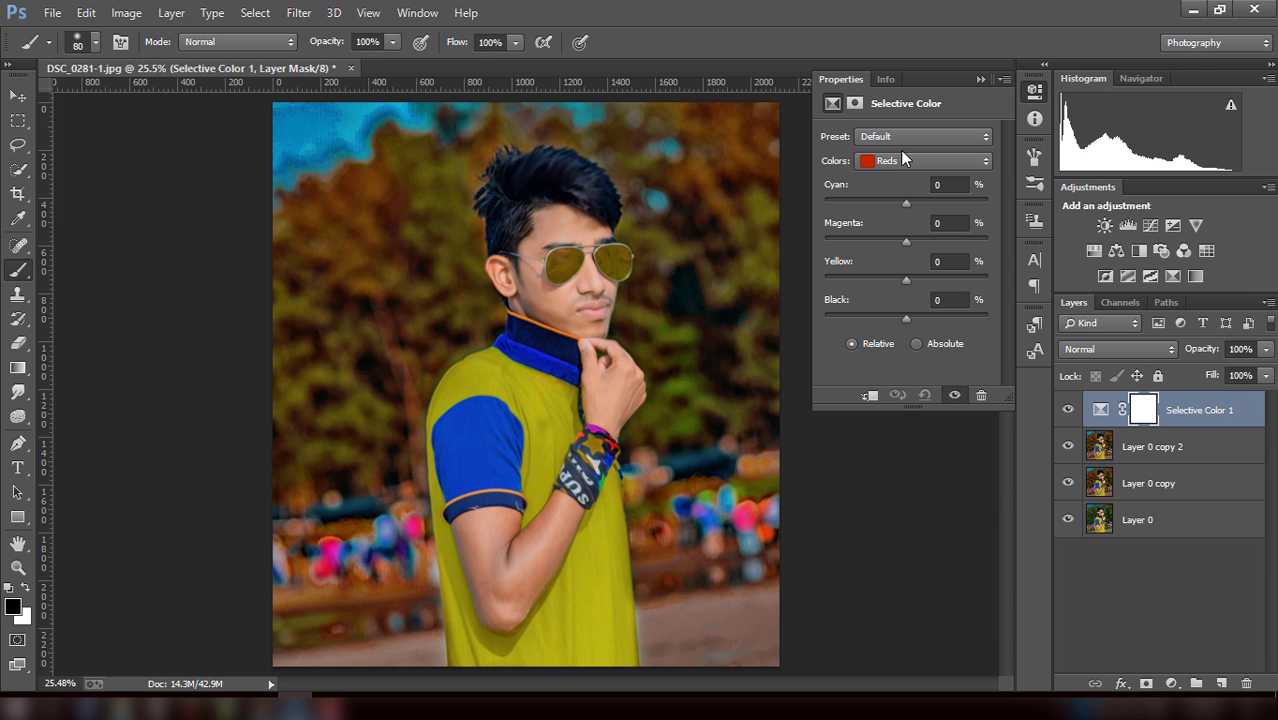
{"action": "left_click", "coordinate": [903, 159]}
{"action": "left_click", "coordinate": [915, 309]}
{"action": "left_click_drag", "start_coordinate": [913, 319], "coordinate": [911, 323]}
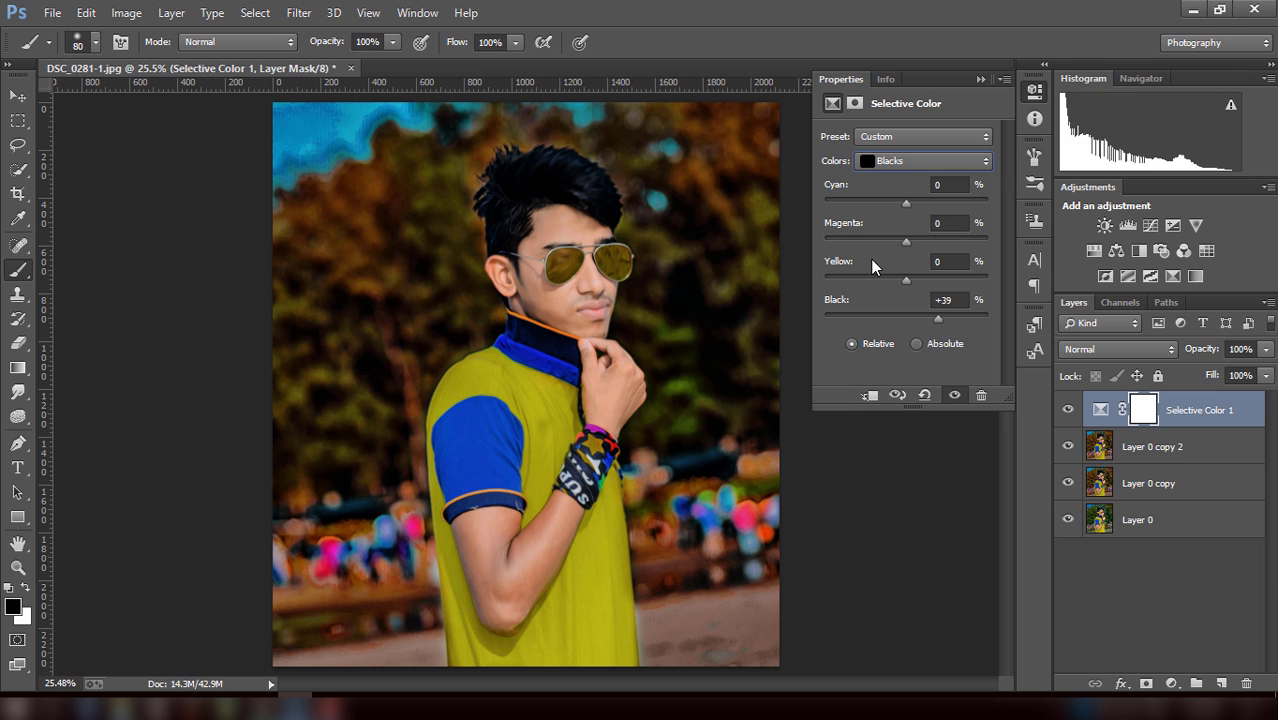
{"action": "left_click", "coordinate": [905, 161]}
{"action": "left_click", "coordinate": [905, 208]}
{"action": "left_click", "coordinate": [923, 161]}
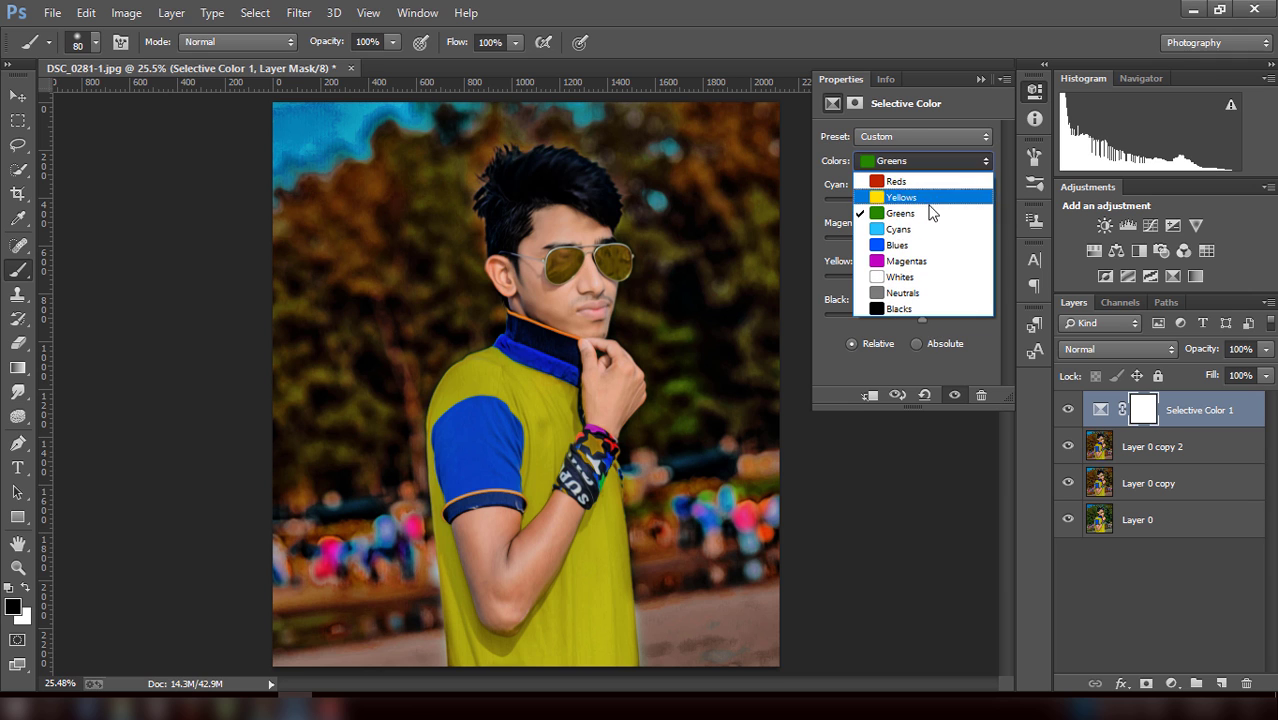
{"action": "left_click", "coordinate": [929, 195]}
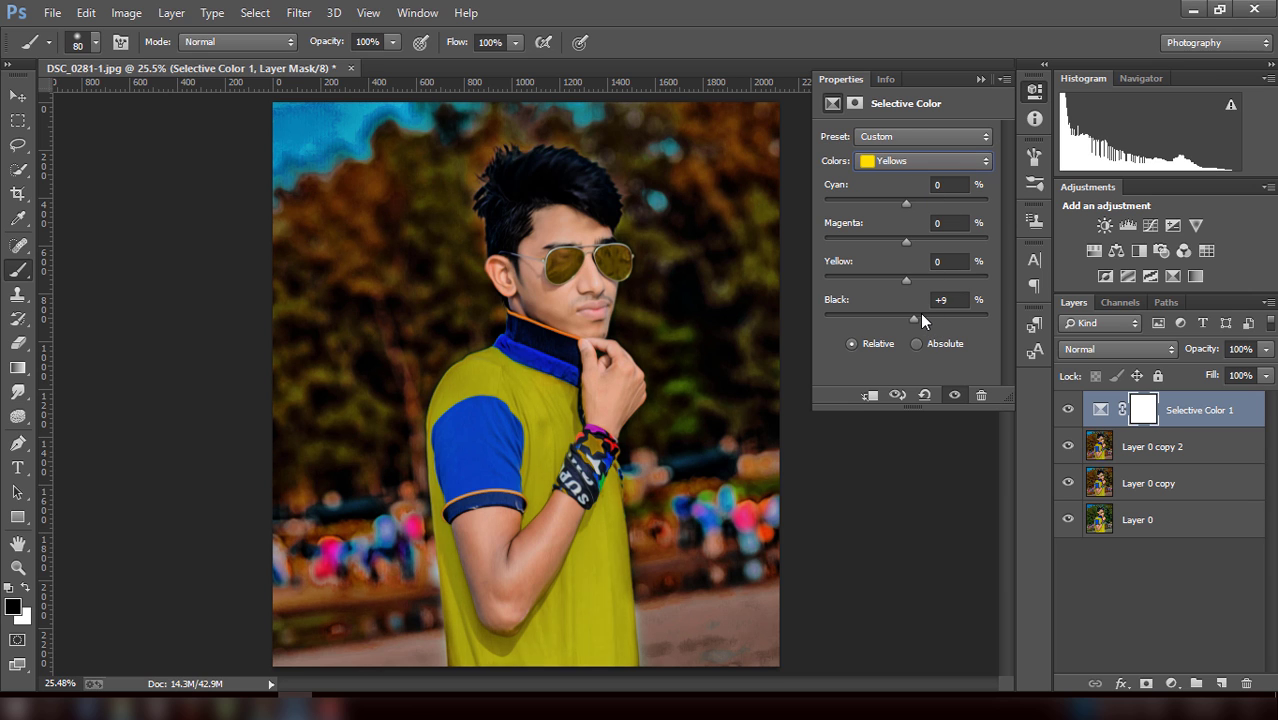
{"action": "left_click_drag", "start_coordinate": [921, 314], "coordinate": [908, 316]}
{"action": "left_click_drag", "start_coordinate": [903, 317], "coordinate": [902, 317]}
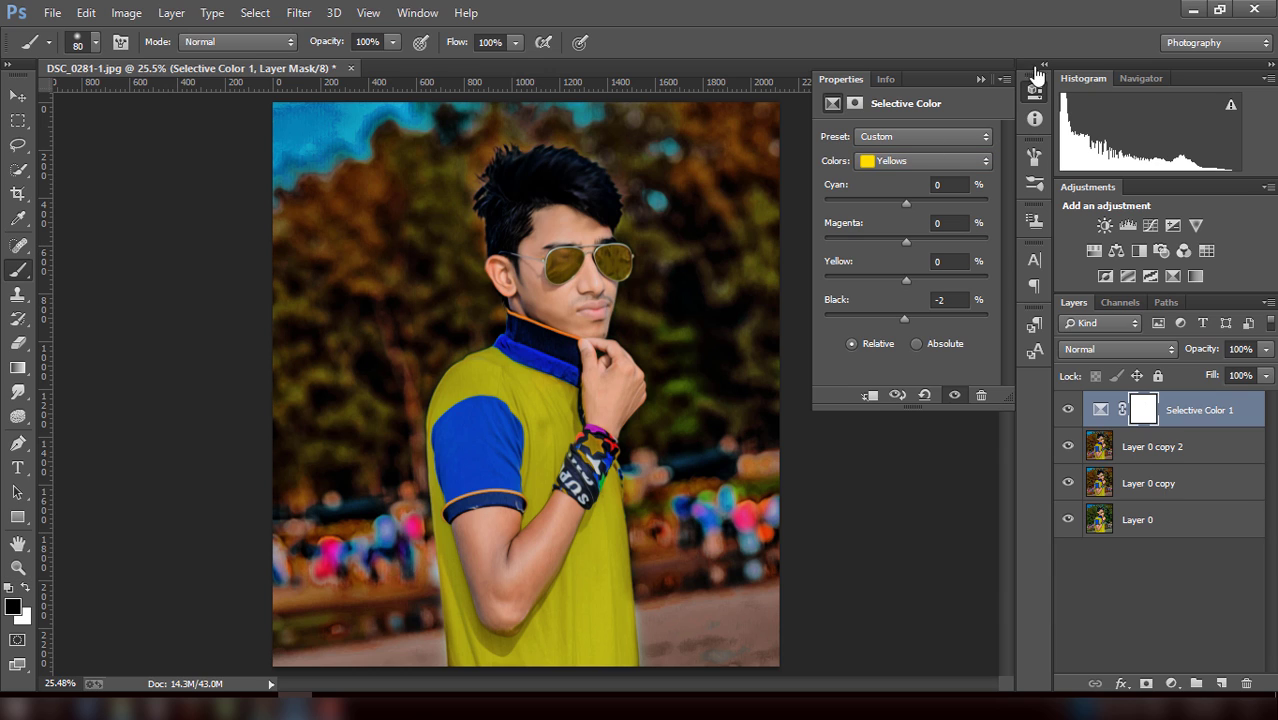
{"action": "left_click", "coordinate": [981, 80]}
- At 50% zoom, paint the Selective Color mask black with a 125 brush over the hair
{"action": "key", "text": "ctrl+plus"}
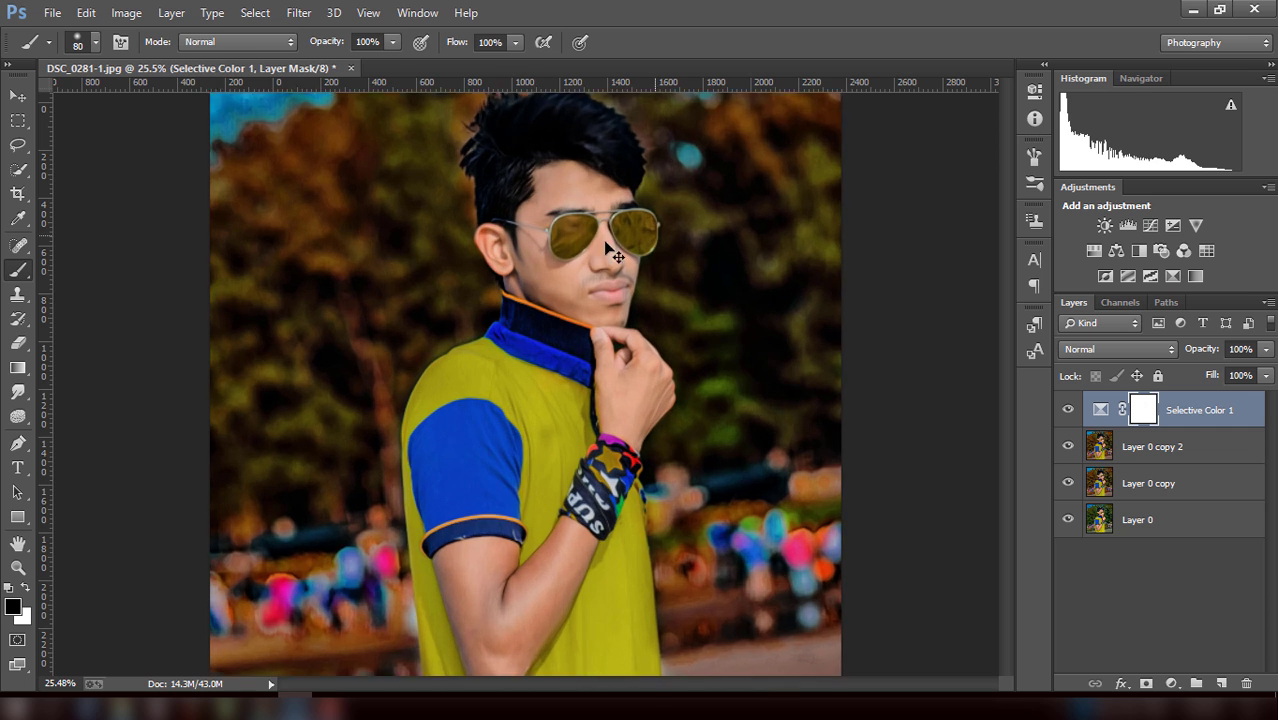
{"action": "key", "text": "ctrl+plus"}
{"action": "scroll", "coordinate": [565, 222], "scroll_direction": "up", "scroll_amount": 2}
{"action": "scroll", "coordinate": [564, 219], "scroll_direction": "up", "scroll_amount": 2}
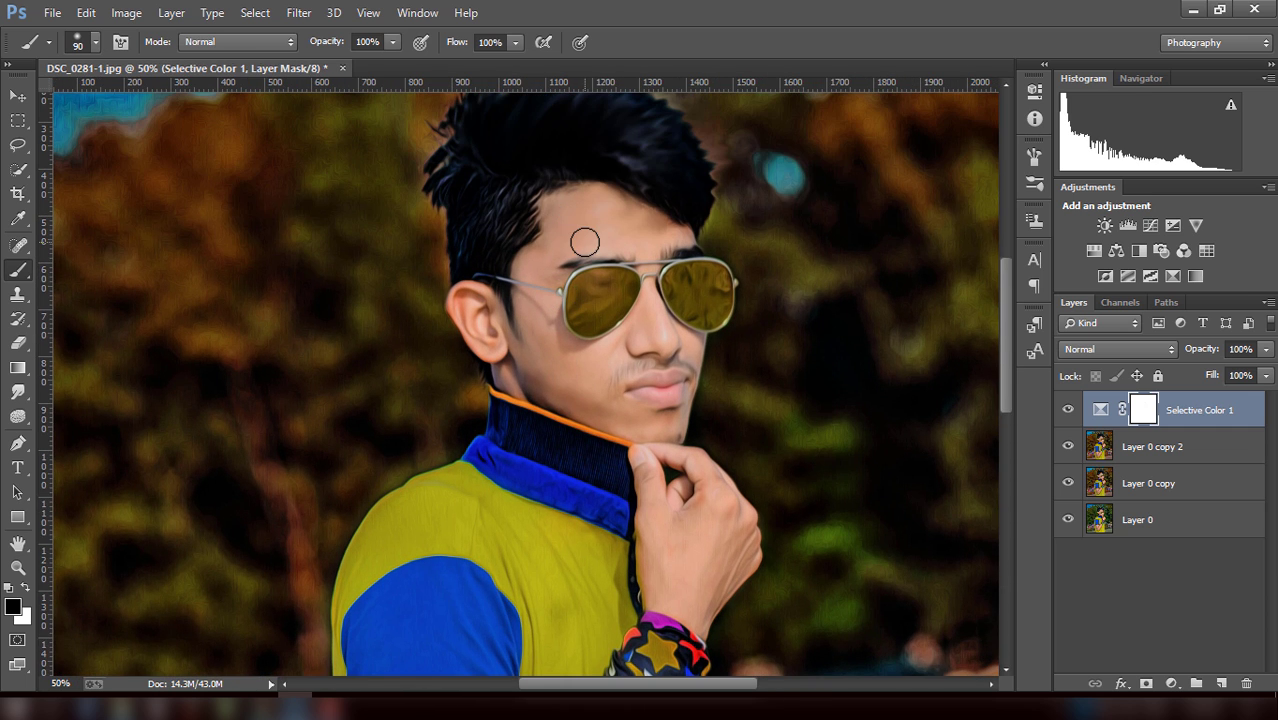
{"action": "key", "text": "bracketright"}
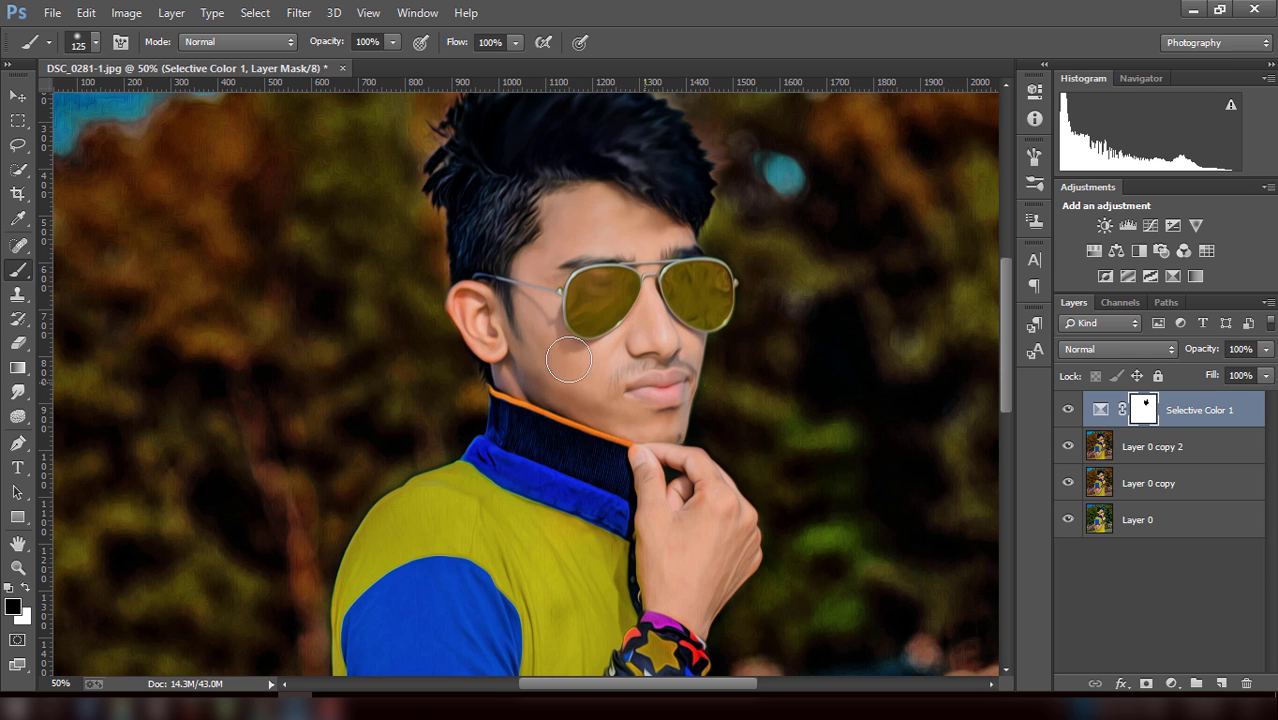
{"action": "scroll", "coordinate": [550, 270], "scroll_direction": "up", "scroll_amount": 2}
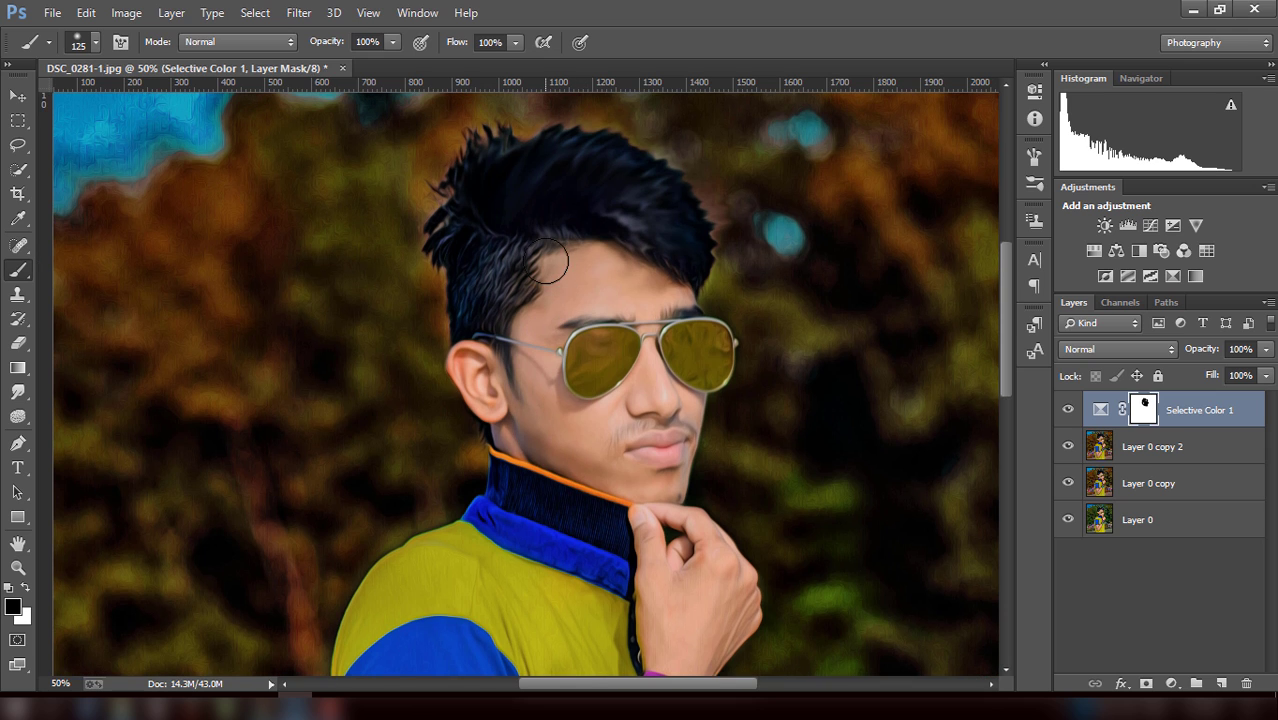
{"action": "scroll", "coordinate": [549, 262], "scroll_direction": "up", "scroll_amount": 1}
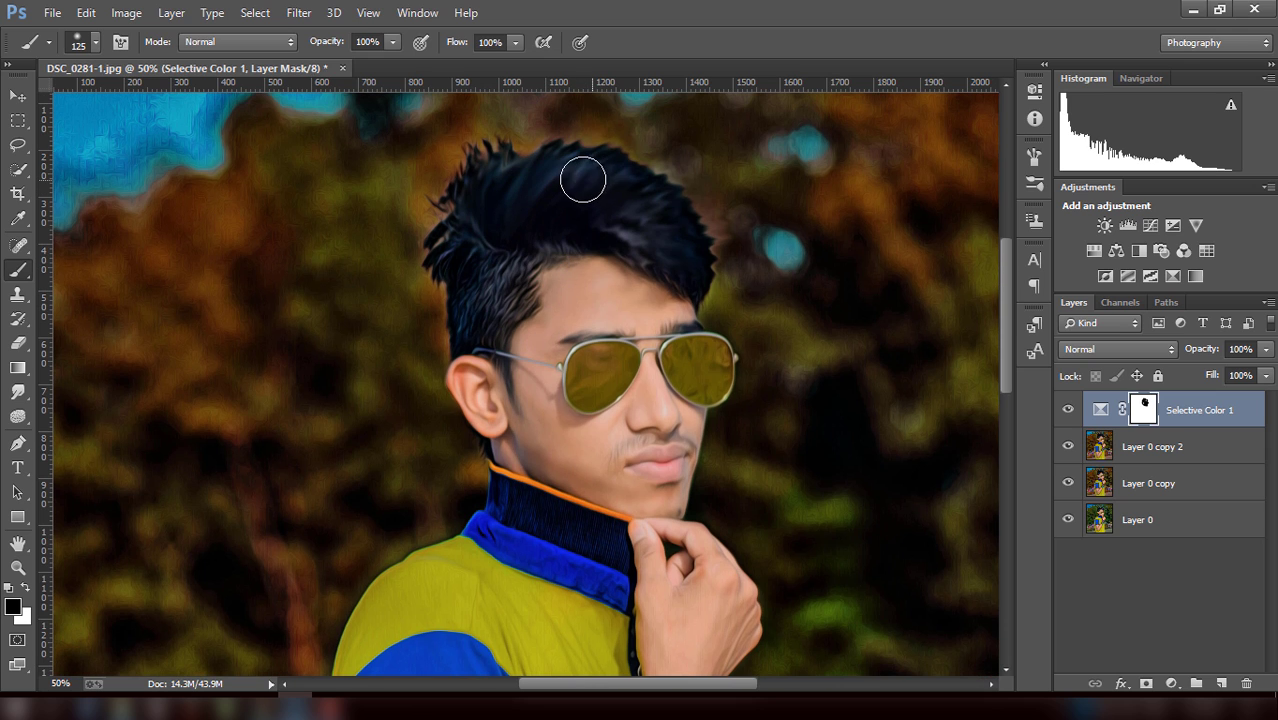
{"action": "mouse_move", "coordinate": [583, 180]}
{"action": "left_mouse_down"}
{"action": "mouse_move", "coordinate": [645, 237]}
{"action": "mouse_move", "coordinate": [650, 208]}
{"action": "mouse_move", "coordinate": [679, 251]}
{"action": "left_mouse_up"}
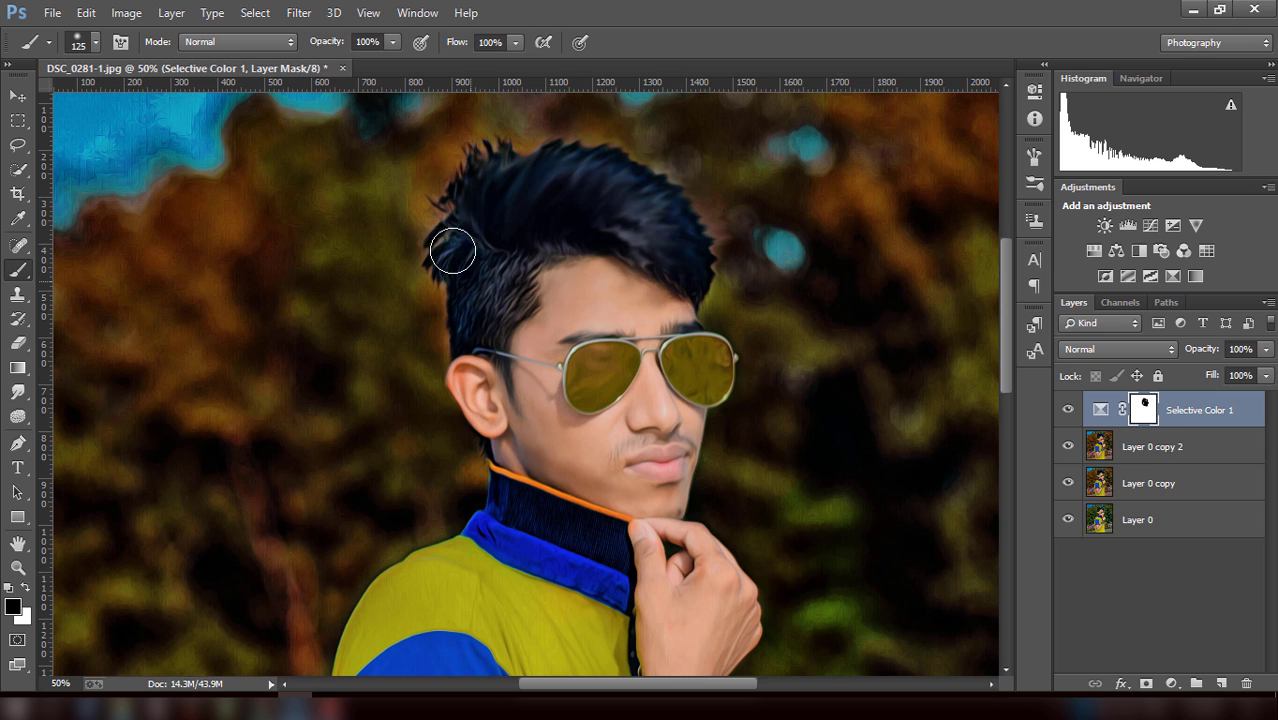
{"action": "left_click_drag", "start_coordinate": [453, 252], "coordinate": [491, 211]}
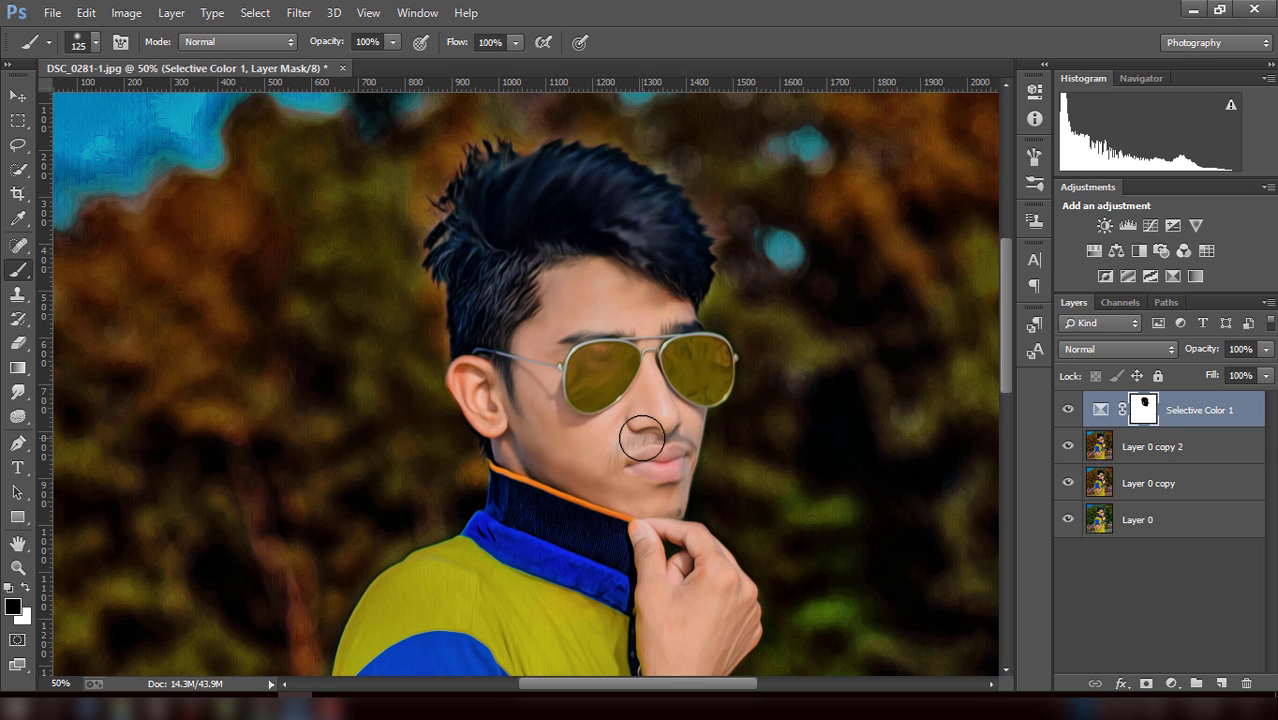
{"action": "scroll", "coordinate": [600, 347], "scroll_direction": "down", "scroll_amount": 3}
{"action": "scroll", "coordinate": [650, 370], "scroll_direction": "down", "scroll_amount": 2}
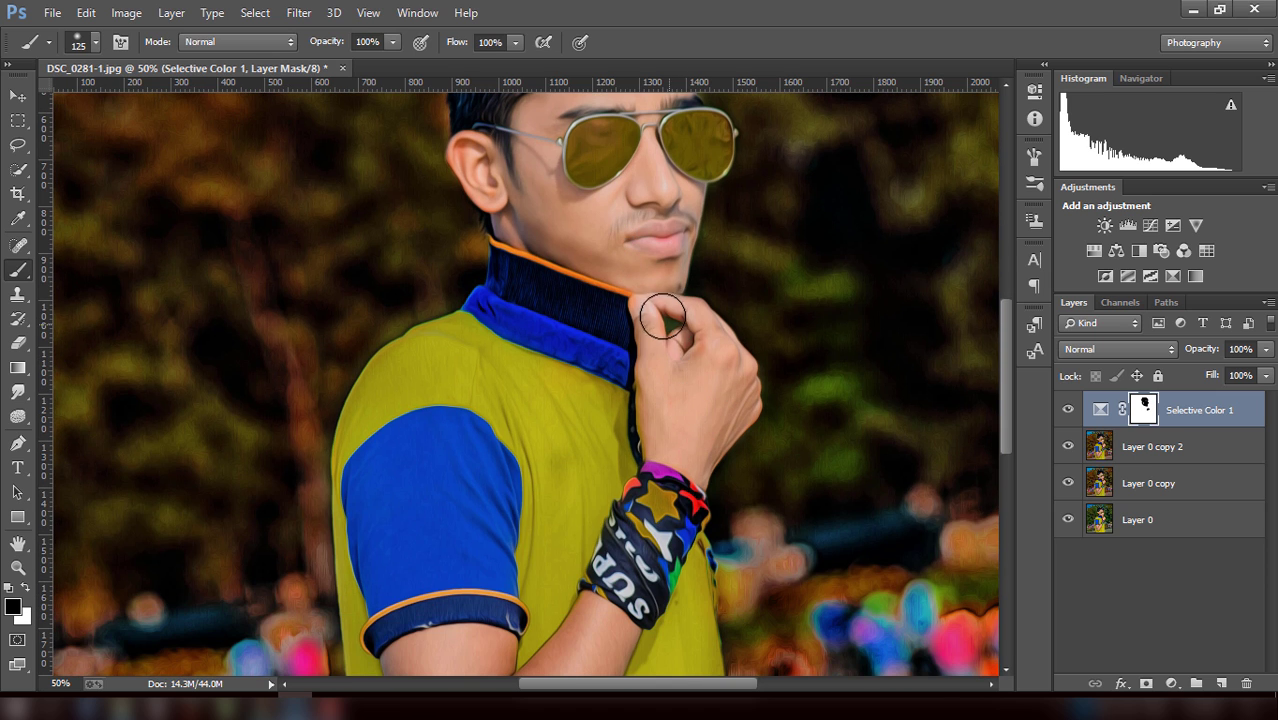
{"action": "scroll", "coordinate": [666, 406], "scroll_direction": "down", "scroll_amount": 3}
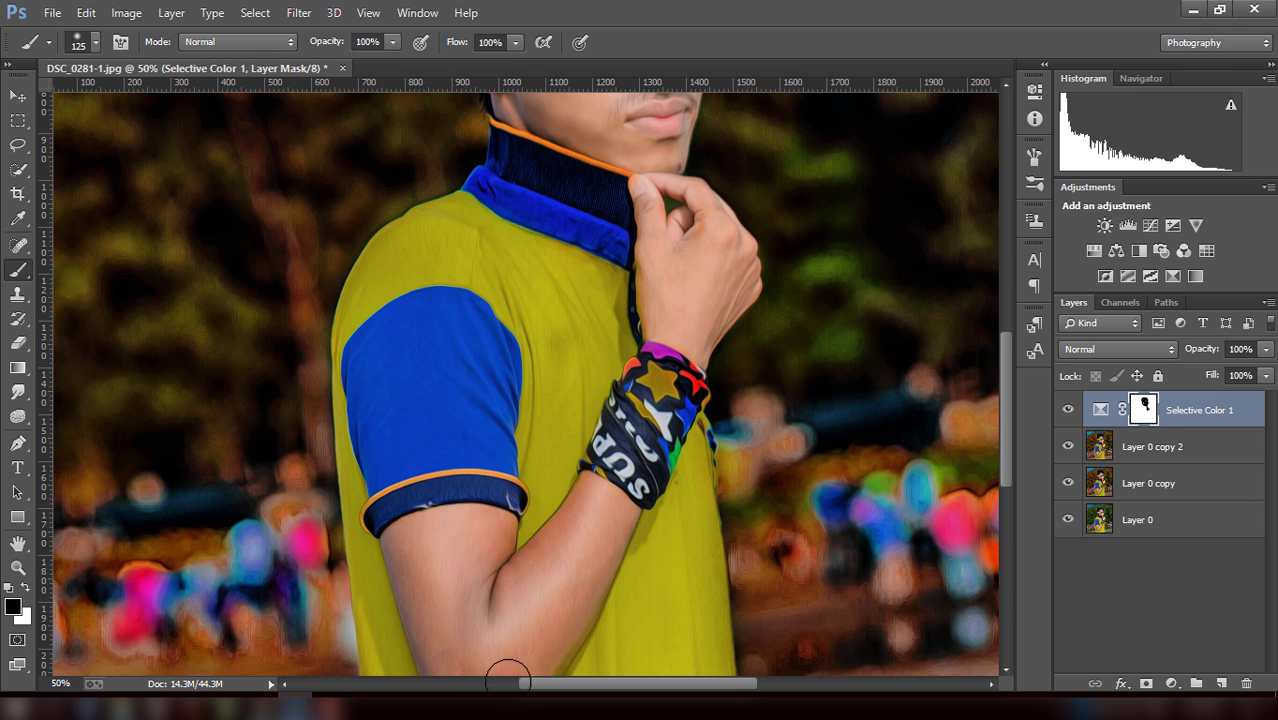
{"action": "scroll", "coordinate": [479, 591], "scroll_direction": "down", "scroll_amount": 2}
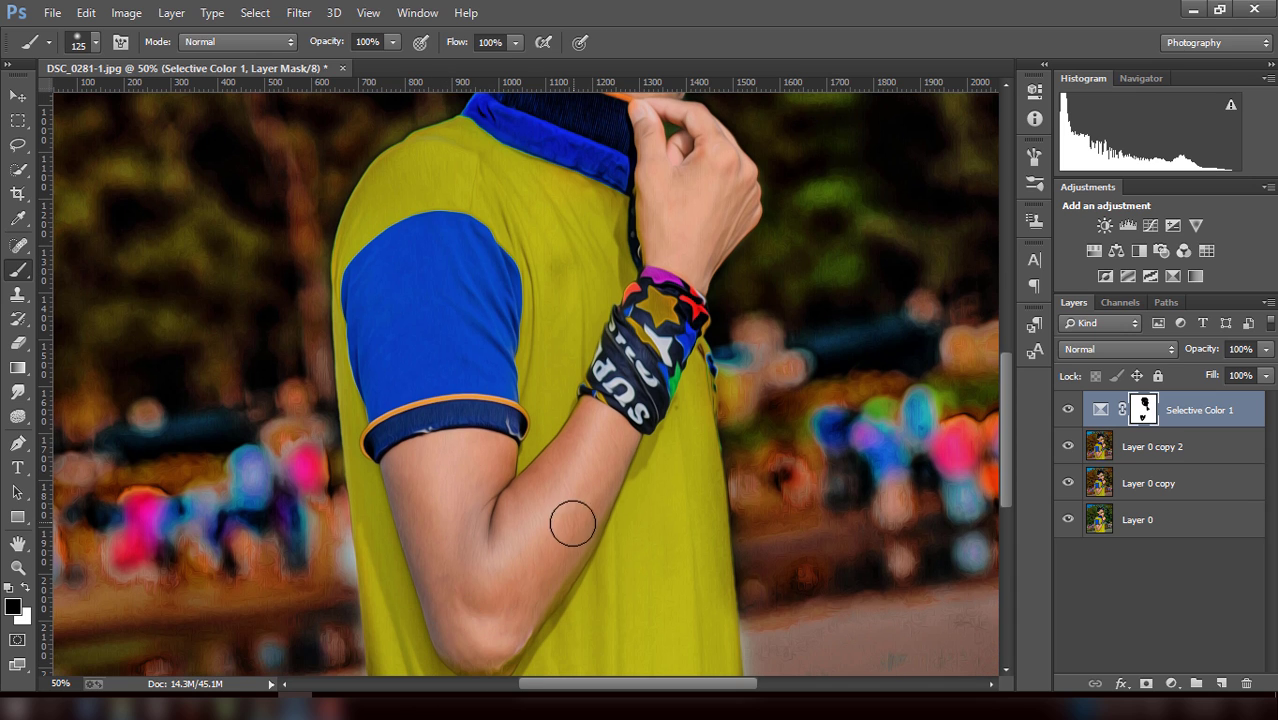
{"action": "scroll", "coordinate": [846, 557], "scroll_direction": "down", "scroll_amount": 2}
- Add a Hue/Saturation layer and set Hue to +143 and Saturation to −6
{"action": "right_click", "coordinate": [1210, 424]}
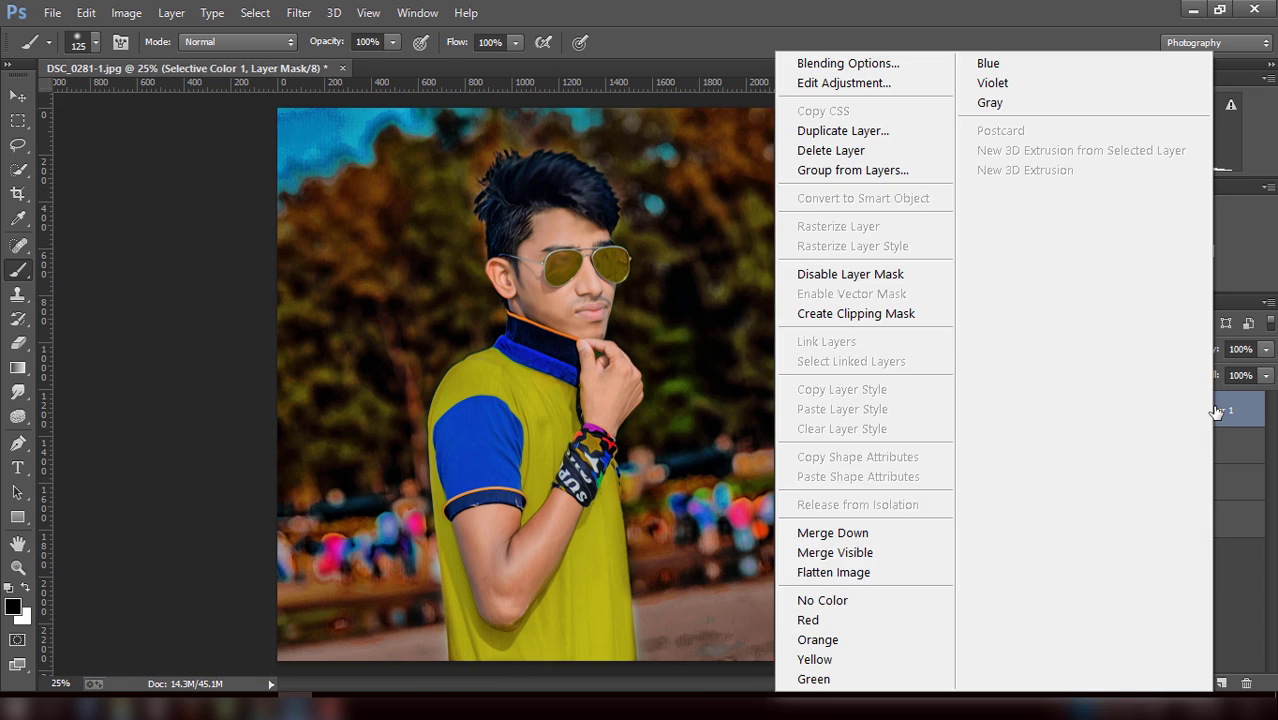
{"action": "key", "text": "Escape"}
{"action": "left_click", "coordinate": [1174, 682]}
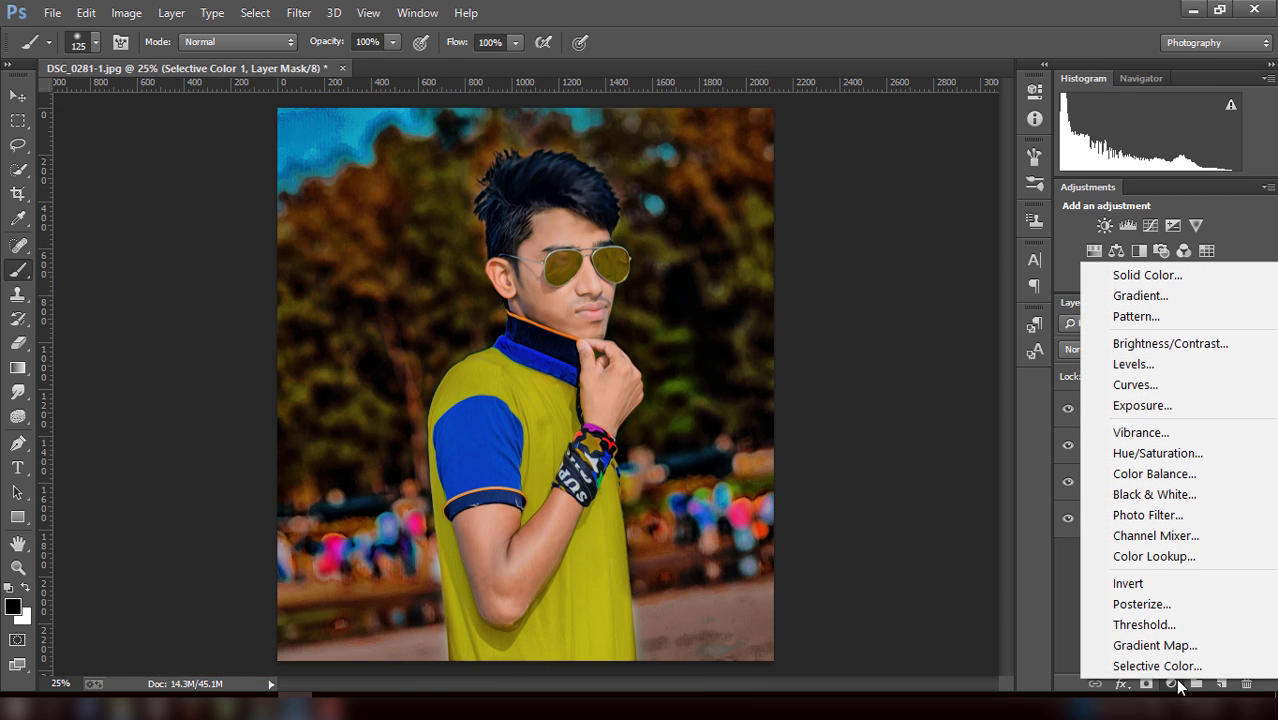
{"action": "left_click", "coordinate": [1156, 455]}
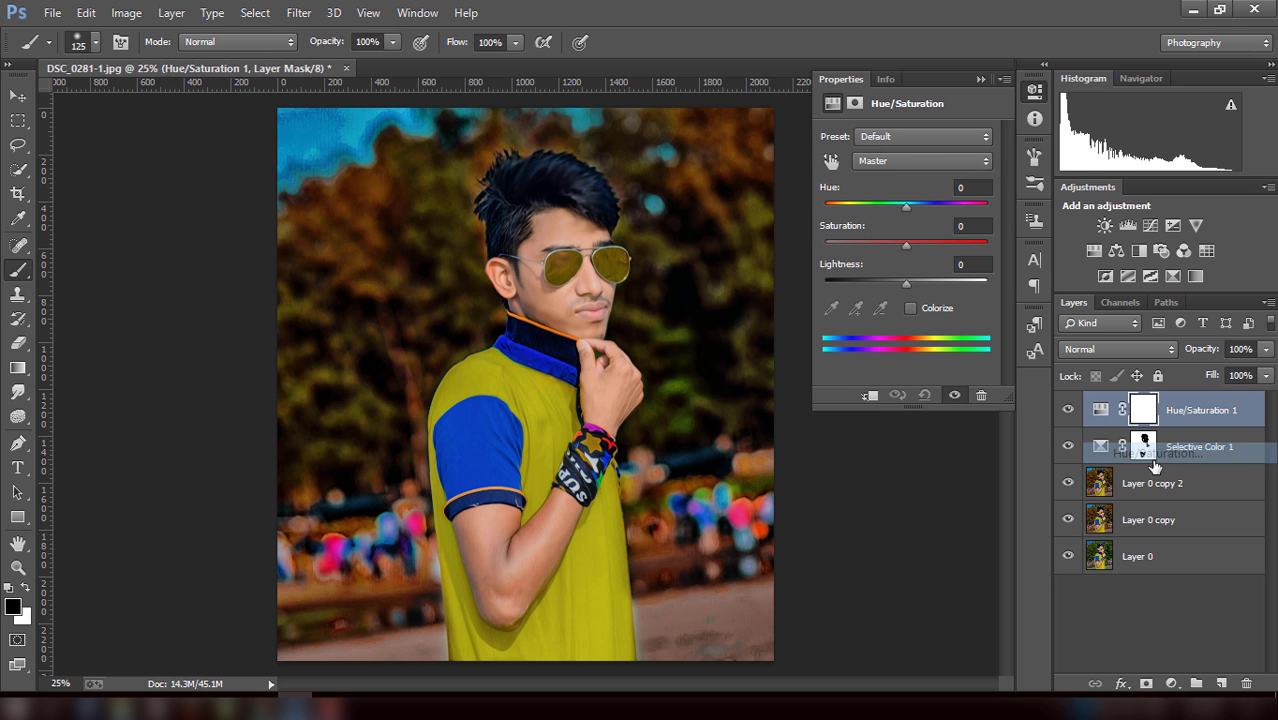
{"action": "mouse_move", "coordinate": [906, 208]}
{"action": "left_mouse_down"}
{"action": "mouse_move", "coordinate": [923, 209]}
{"action": "mouse_move", "coordinate": [874, 196]}
{"action": "mouse_move", "coordinate": [922, 201]}
{"action": "mouse_move", "coordinate": [900, 250]}
{"action": "mouse_move", "coordinate": [879, 244]}
{"action": "left_mouse_up"}
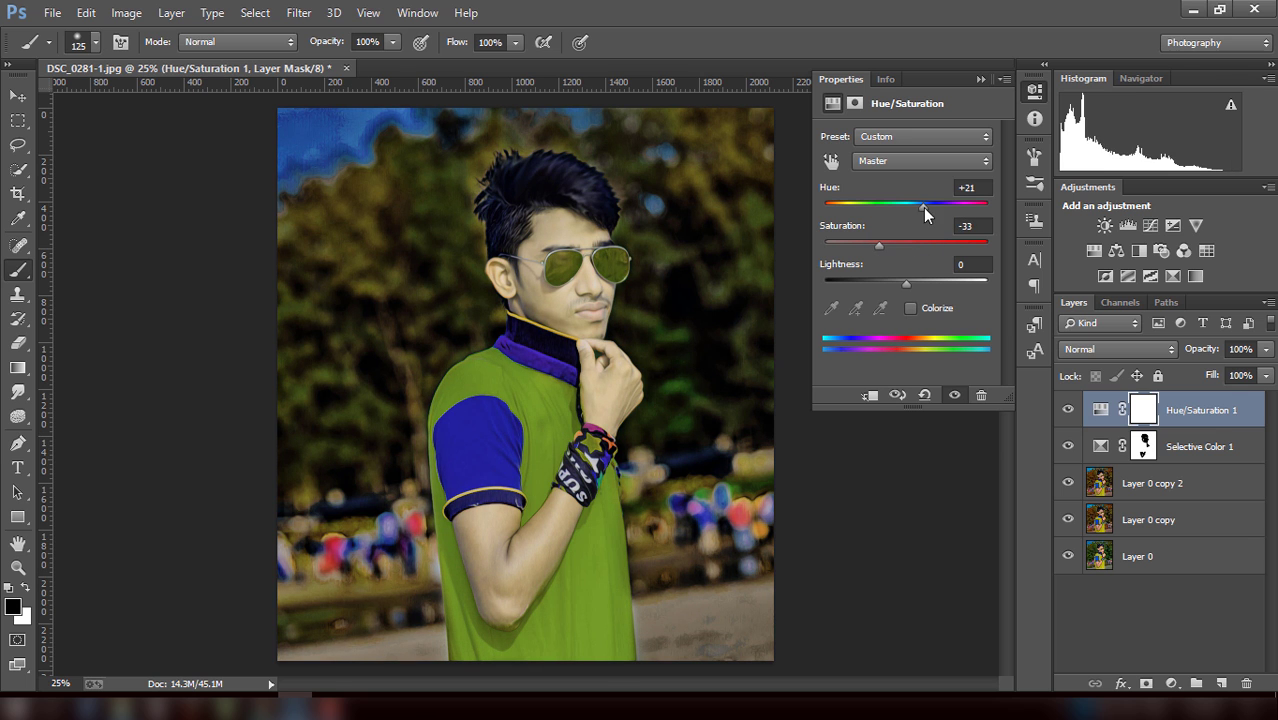
{"action": "mouse_move", "coordinate": [923, 205]}
{"action": "left_mouse_down"}
{"action": "mouse_move", "coordinate": [951, 202]}
{"action": "mouse_move", "coordinate": [875, 194]}
{"action": "mouse_move", "coordinate": [936, 200]}
{"action": "left_mouse_up"}
{"action": "left_click_drag", "start_coordinate": [866, 245], "coordinate": [952, 240]}
{"action": "mouse_move", "coordinate": [871, 249]}
{"action": "left_mouse_down"}
{"action": "mouse_move", "coordinate": [849, 245]}
{"action": "mouse_move", "coordinate": [906, 247]}
{"action": "left_mouse_up"}
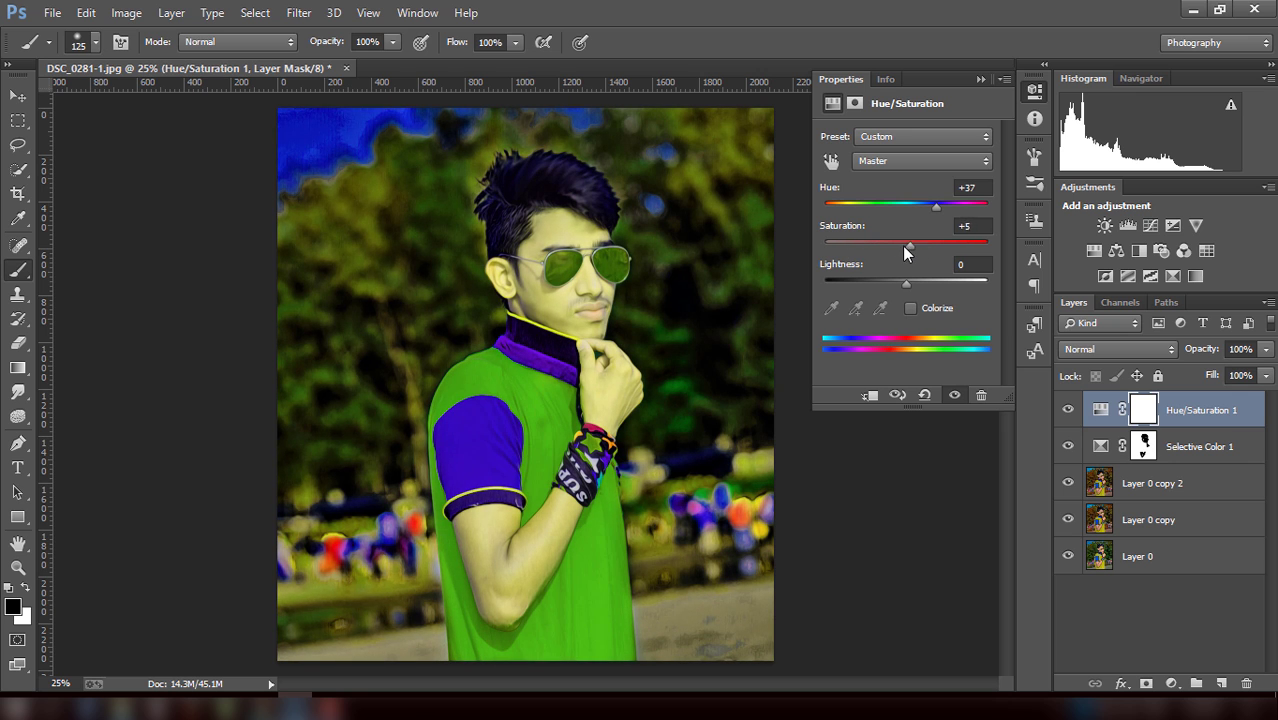
{"action": "left_click_drag", "start_coordinate": [936, 205], "coordinate": [976, 218]}
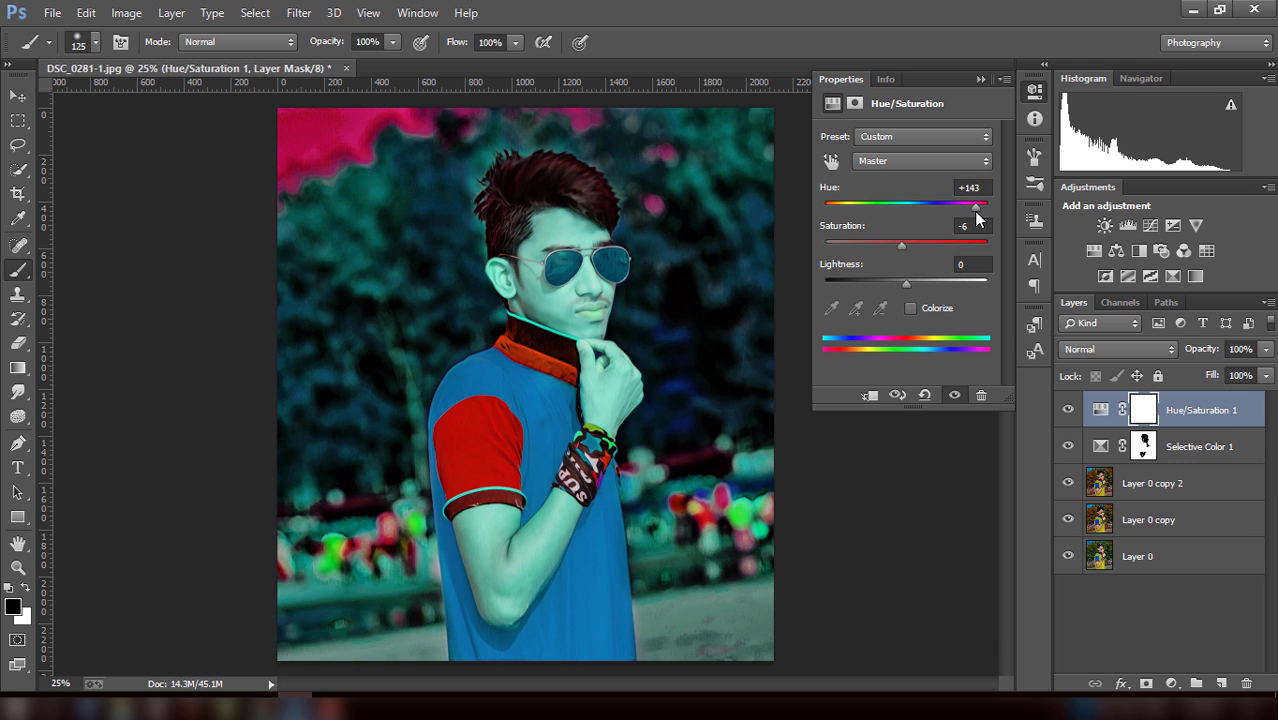
- Invert the Hue/Saturation mask and set up a white brush at size 60
{"action": "left_click", "coordinate": [1207, 419]}
{"action": "left_click", "coordinate": [1148, 418]}
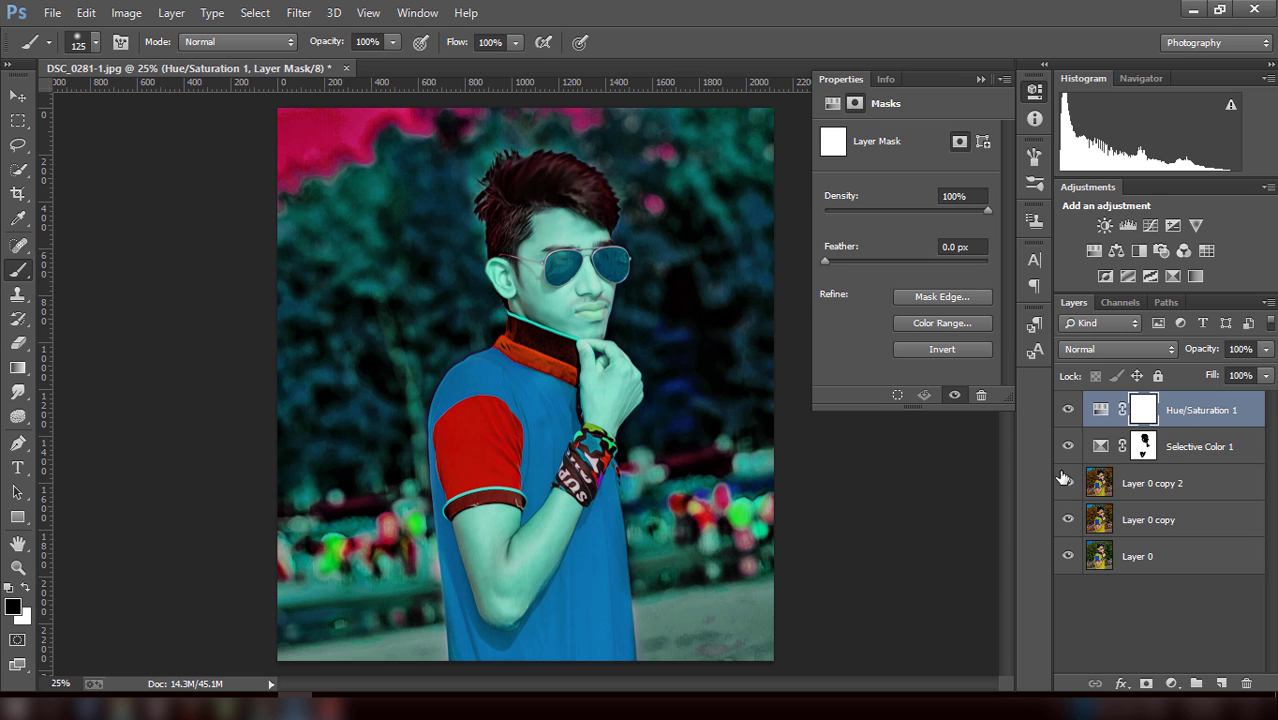
{"action": "key", "text": "ctrl+i"}
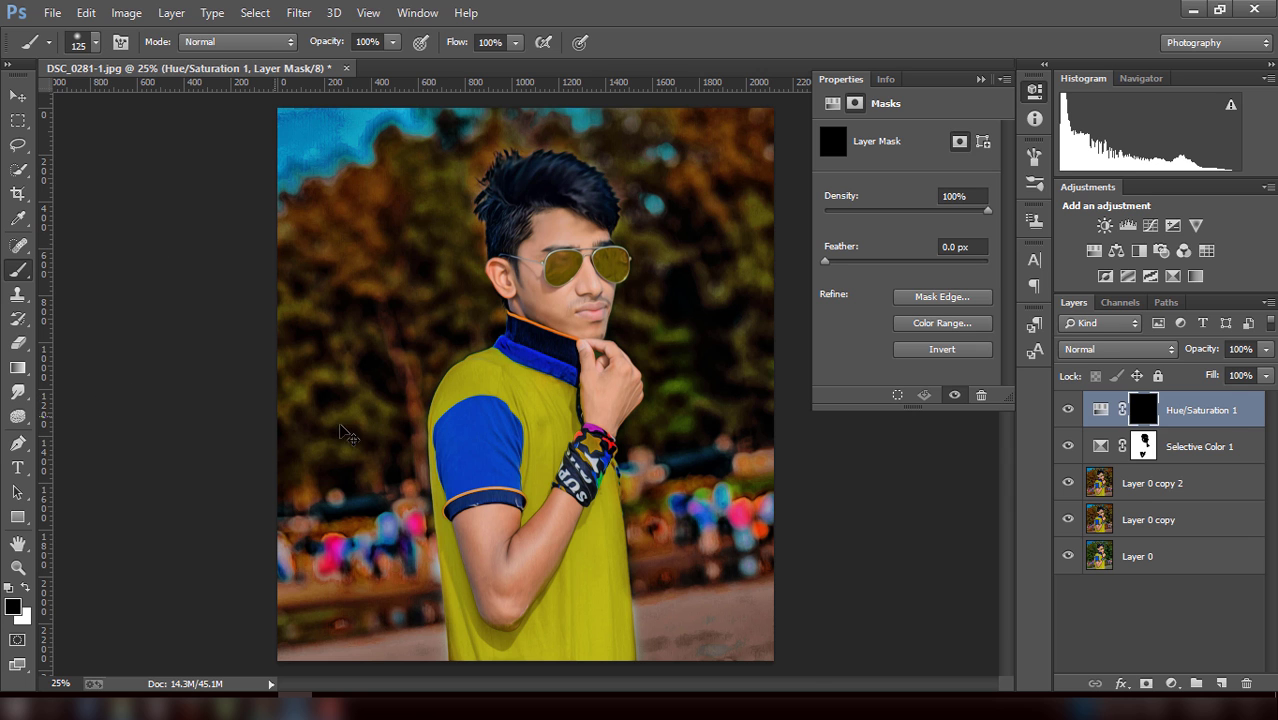
{"action": "key", "text": "ctrl+plus"}
{"action": "key", "text": "ctrl+plus"}
{"action": "key", "text": "ctrl+plus"}
{"action": "left_click", "coordinate": [981, 79]}
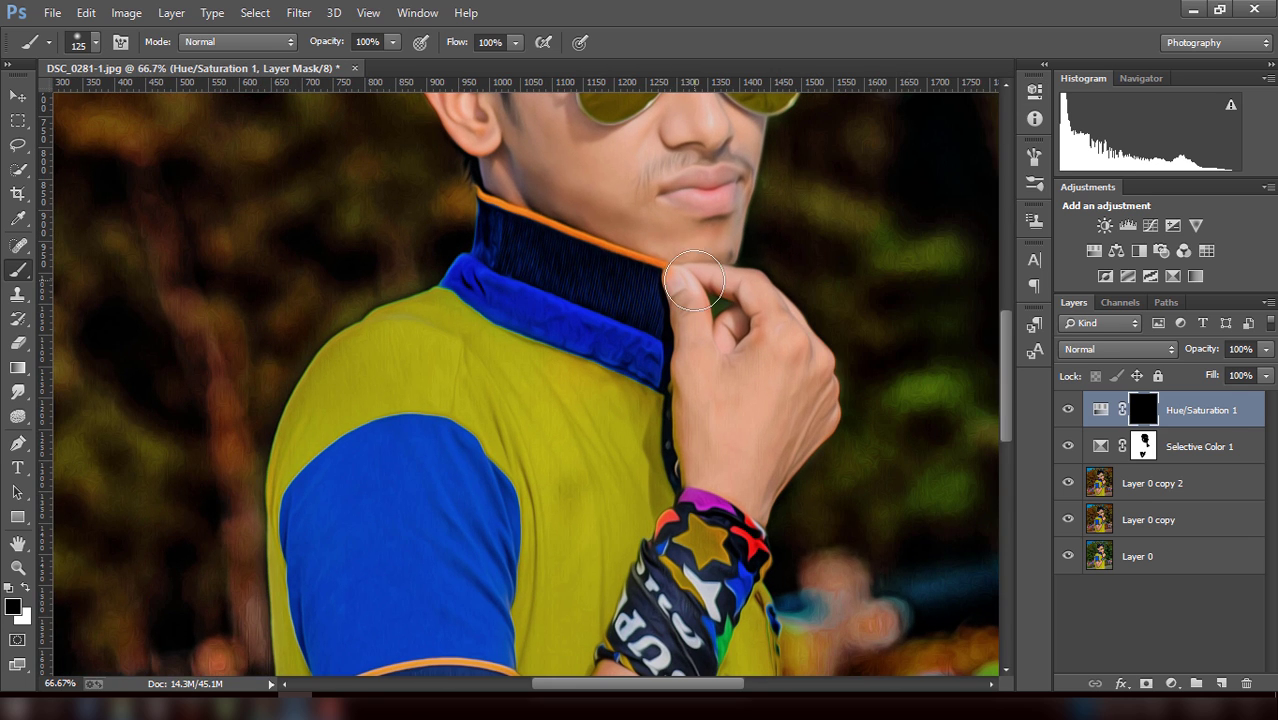
{"action": "scroll", "coordinate": [690, 280], "scroll_direction": "up", "scroll_amount": 3}
{"action": "left_click", "coordinate": [18, 567]}
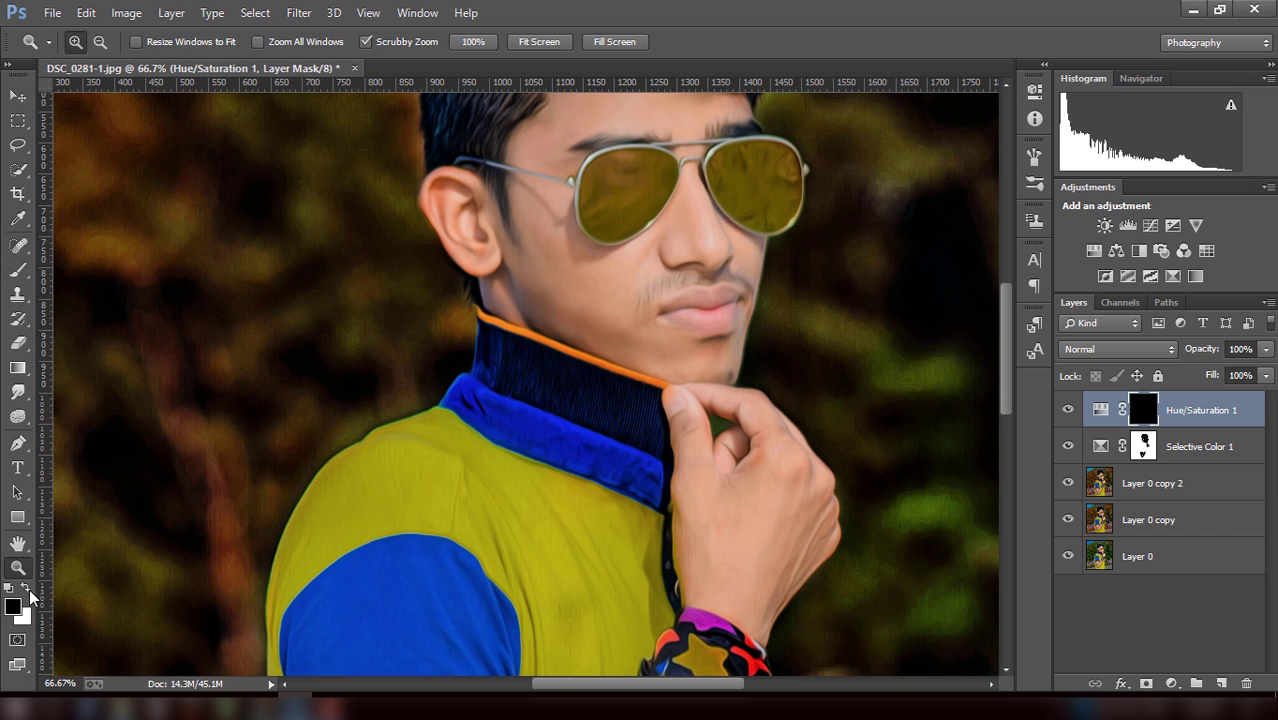
{"action": "left_click", "coordinate": [29, 591]}
{"action": "key", "text": "b"}
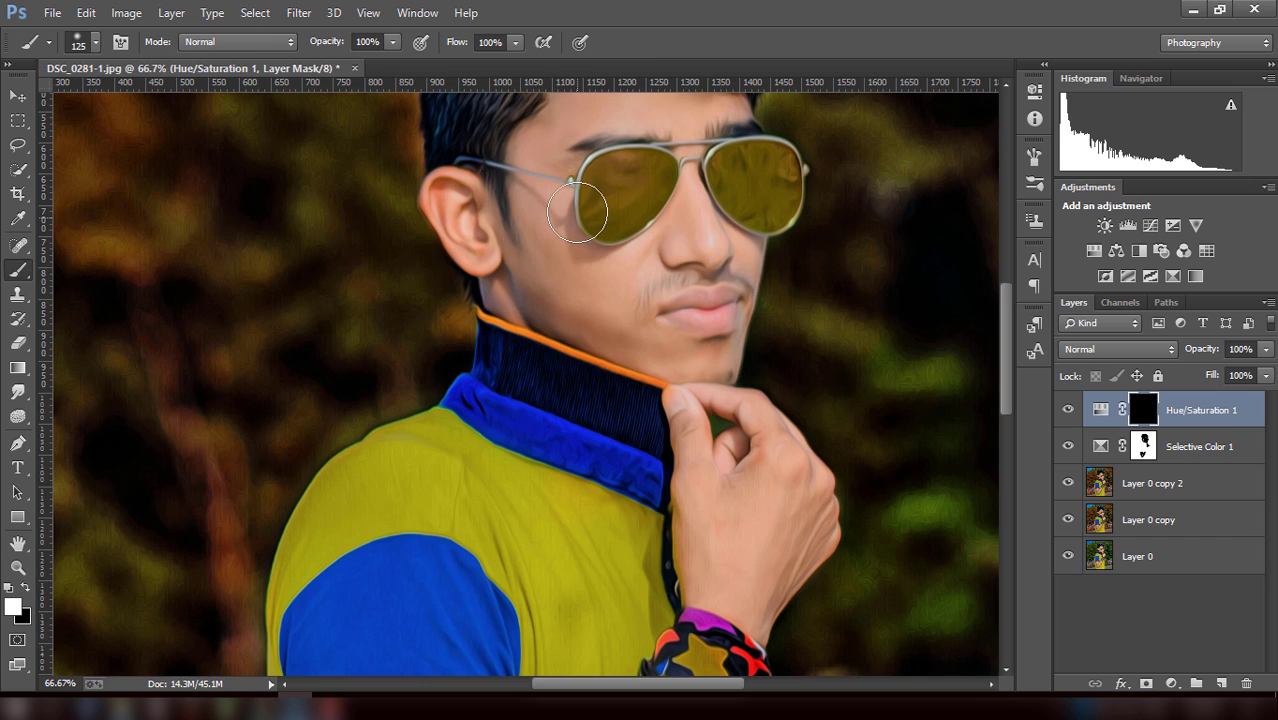
{"action": "key", "text": "bracketleft"}
{"action": "key", "text": "bracketleft"}
{"action": "key", "text": "bracketleft"}
- Paint white over both sunglasses lenses at 200% zoom to reveal the teal tint
{"action": "mouse_move", "coordinate": [606, 194]}
{"action": "left_mouse_down"}
{"action": "mouse_move", "coordinate": [624, 171]}
{"action": "mouse_move", "coordinate": [617, 205]}
{"action": "mouse_move", "coordinate": [605, 194]}
{"action": "mouse_move", "coordinate": [620, 166]}
{"action": "left_mouse_up"}
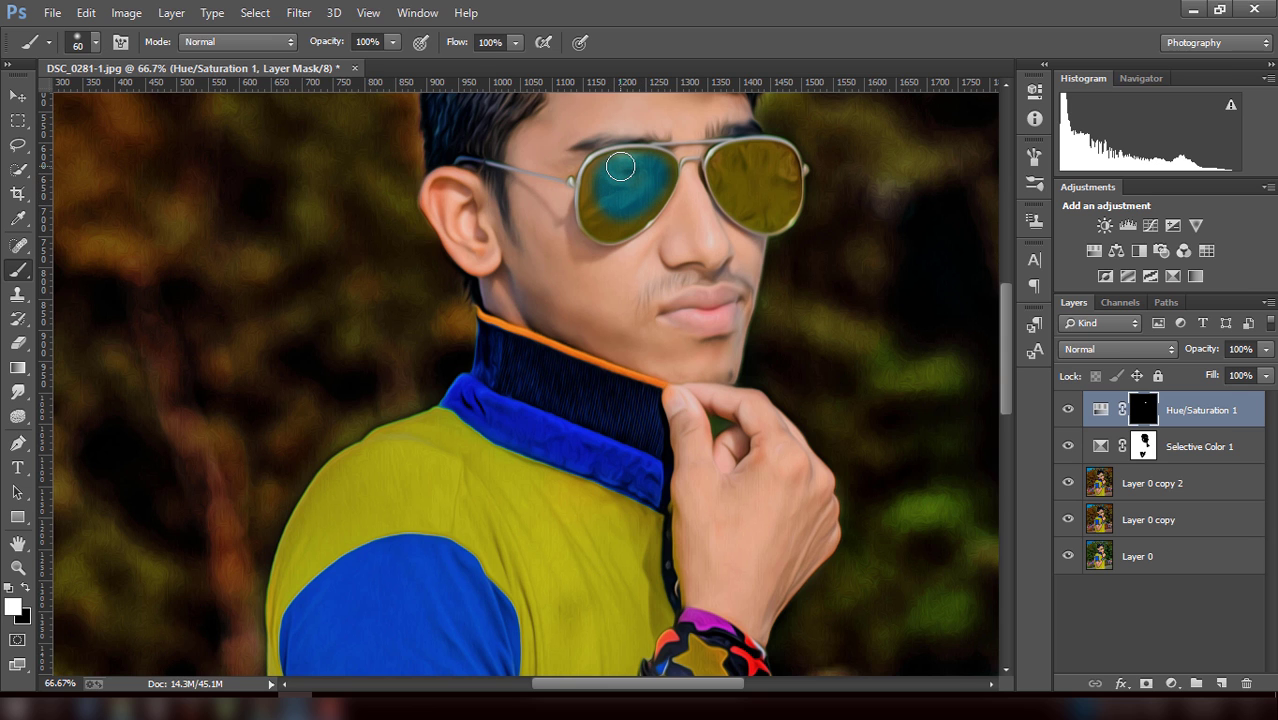
{"action": "key", "text": "ctrl+plus"}
{"action": "key", "text": "ctrl+plus"}
{"action": "scroll", "coordinate": [608, 157], "scroll_direction": "up", "scroll_amount": 3}
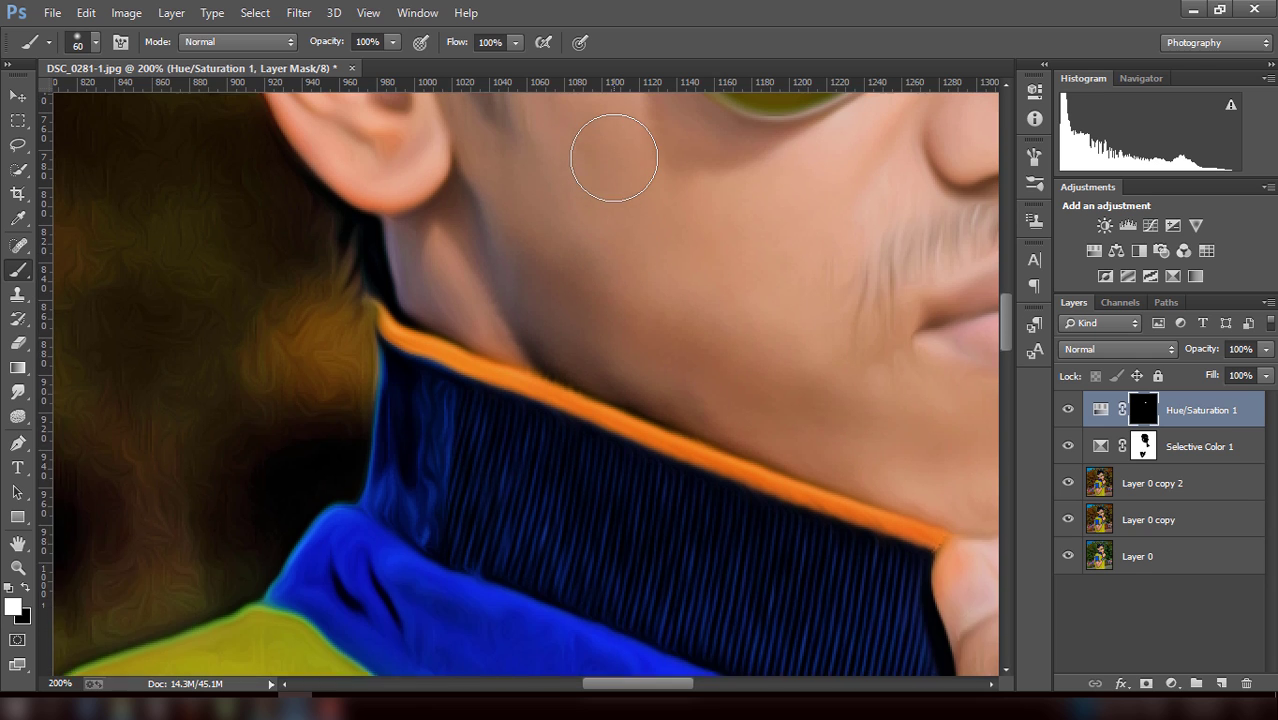
{"action": "scroll", "coordinate": [626, 553], "scroll_direction": "up", "scroll_amount": 3}
{"action": "scroll", "coordinate": [626, 553], "scroll_direction": "right", "scroll_amount": 3}
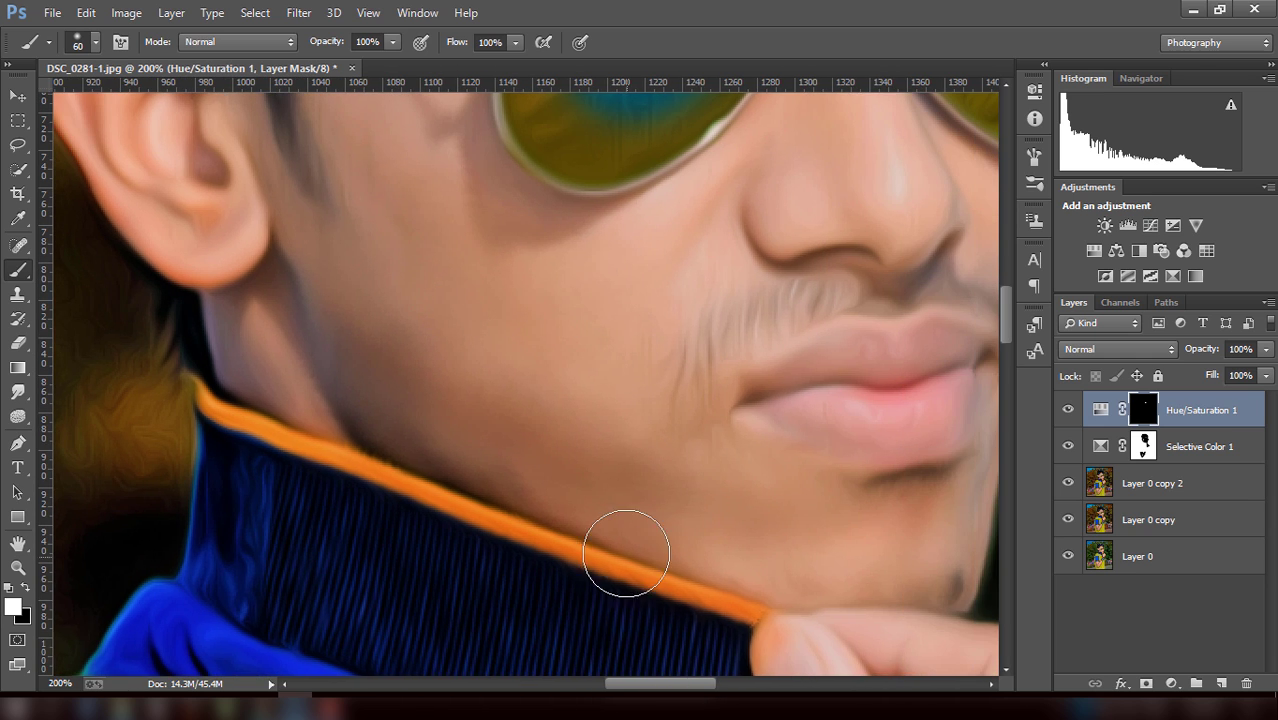
{"action": "scroll", "coordinate": [626, 553], "scroll_direction": "up", "scroll_amount": 2}
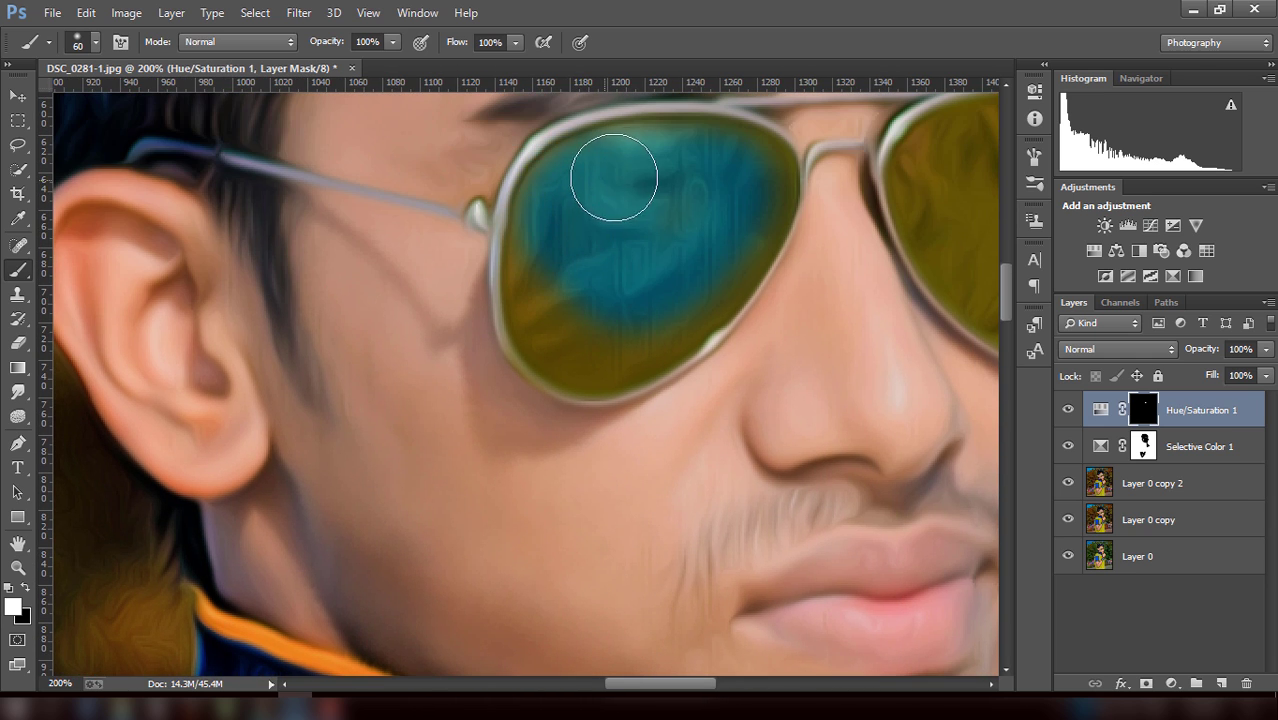
{"action": "mouse_move", "coordinate": [661, 179]}
{"action": "left_mouse_down"}
{"action": "mouse_move", "coordinate": [559, 263]}
{"action": "mouse_move", "coordinate": [568, 311]}
{"action": "mouse_move", "coordinate": [688, 162]}
{"action": "mouse_move", "coordinate": [747, 180]}
{"action": "mouse_move", "coordinate": [693, 288]}
{"action": "mouse_move", "coordinate": [616, 336]}
{"action": "mouse_move", "coordinate": [556, 300]}
{"action": "mouse_move", "coordinate": [633, 345]}
{"action": "mouse_move", "coordinate": [564, 342]}
{"action": "mouse_move", "coordinate": [551, 260]}
{"action": "mouse_move", "coordinate": [579, 177]}
{"action": "mouse_move", "coordinate": [719, 157]}
{"action": "mouse_move", "coordinate": [750, 186]}
{"action": "mouse_move", "coordinate": [693, 285]}
{"action": "mouse_move", "coordinate": [565, 220]}
{"action": "mouse_move", "coordinate": [685, 171]}
{"action": "left_mouse_up"}
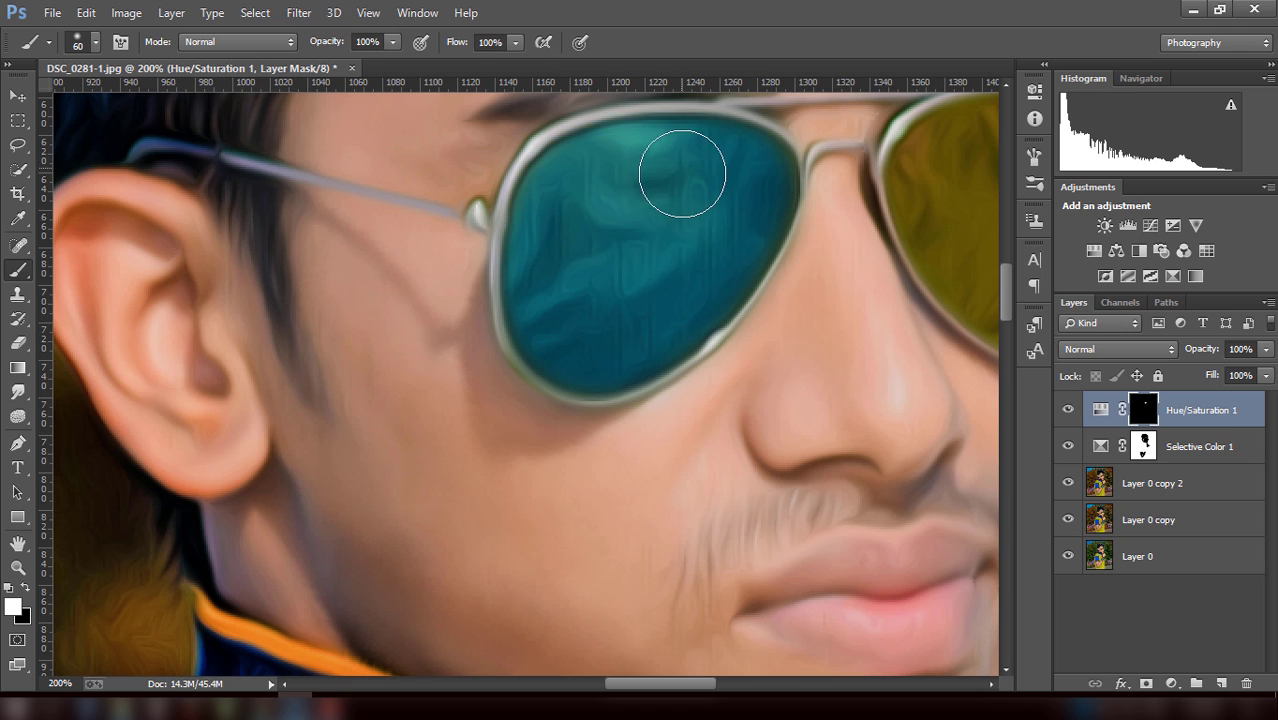
{"action": "left_click_drag", "start_coordinate": [650, 683], "coordinate": [692, 683]}
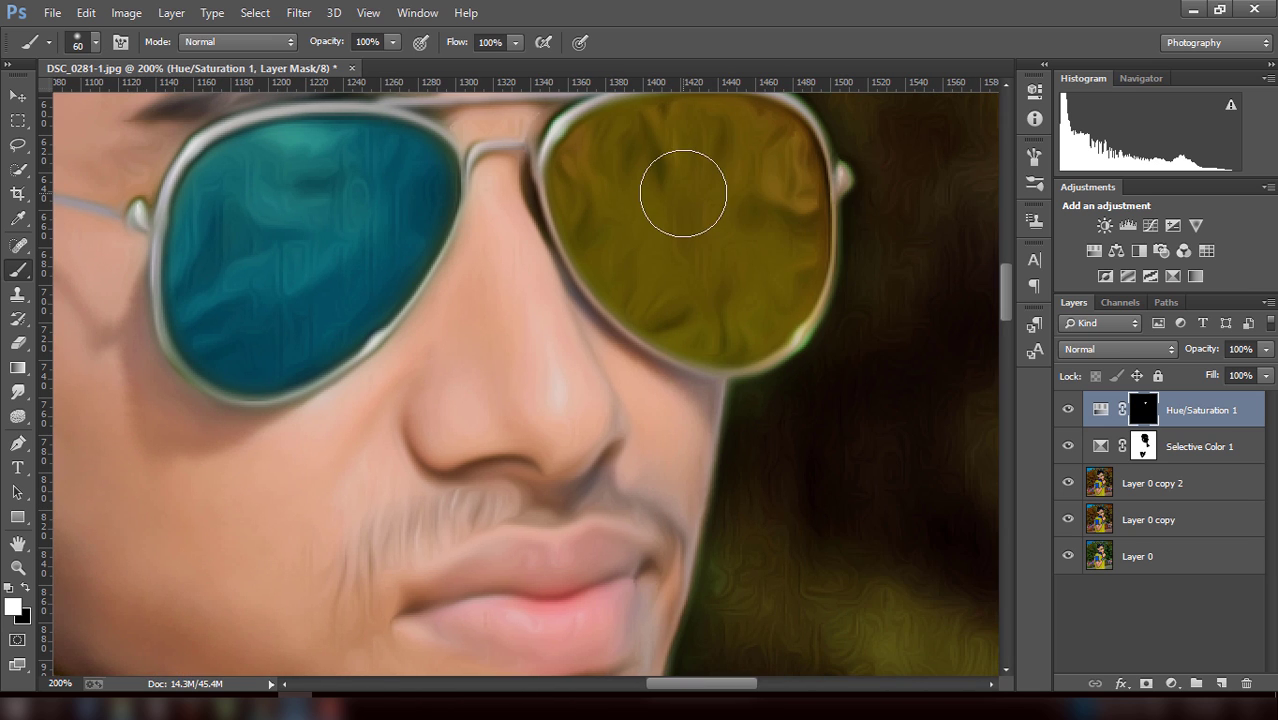
{"action": "mouse_move", "coordinate": [640, 160]}
{"action": "left_mouse_down"}
{"action": "mouse_move", "coordinate": [713, 205]}
{"action": "mouse_move", "coordinate": [670, 137]}
{"action": "mouse_move", "coordinate": [770, 177]}
{"action": "mouse_move", "coordinate": [728, 143]}
{"action": "mouse_move", "coordinate": [604, 152]}
{"action": "mouse_move", "coordinate": [593, 185]}
{"action": "mouse_move", "coordinate": [739, 237]}
{"action": "mouse_move", "coordinate": [770, 271]}
{"action": "mouse_move", "coordinate": [778, 262]}
{"action": "mouse_move", "coordinate": [742, 314]}
{"action": "mouse_move", "coordinate": [648, 257]}
{"action": "mouse_move", "coordinate": [605, 205]}
{"action": "mouse_move", "coordinate": [674, 291]}
{"action": "mouse_move", "coordinate": [690, 285]}
{"action": "mouse_move", "coordinate": [688, 134]}
{"action": "mouse_move", "coordinate": [779, 171]}
{"action": "left_mouse_up"}
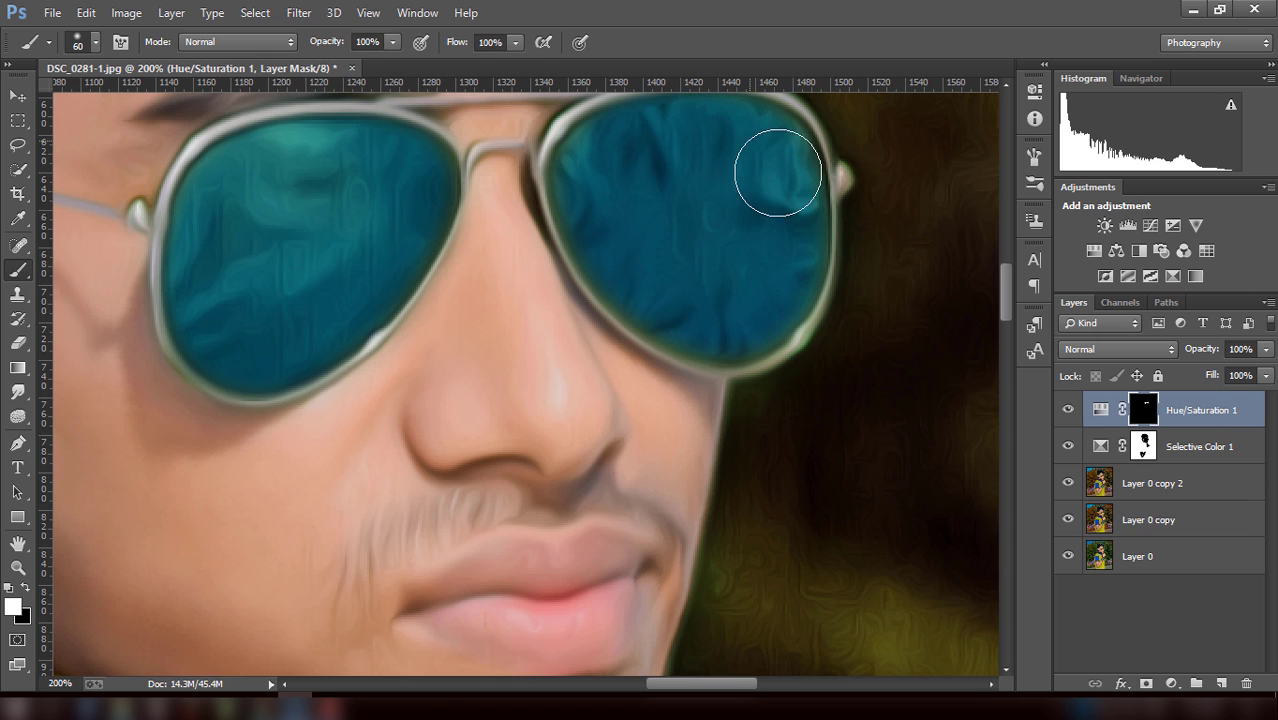
{"action": "key", "text": "ctrl+minus"}
{"action": "key", "text": "ctrl+minus"}
- Raise the Hue/Saturation 1 layer's opacity to 100% for a full teal lens tint
{"action": "key", "text": "ctrl+minus"}
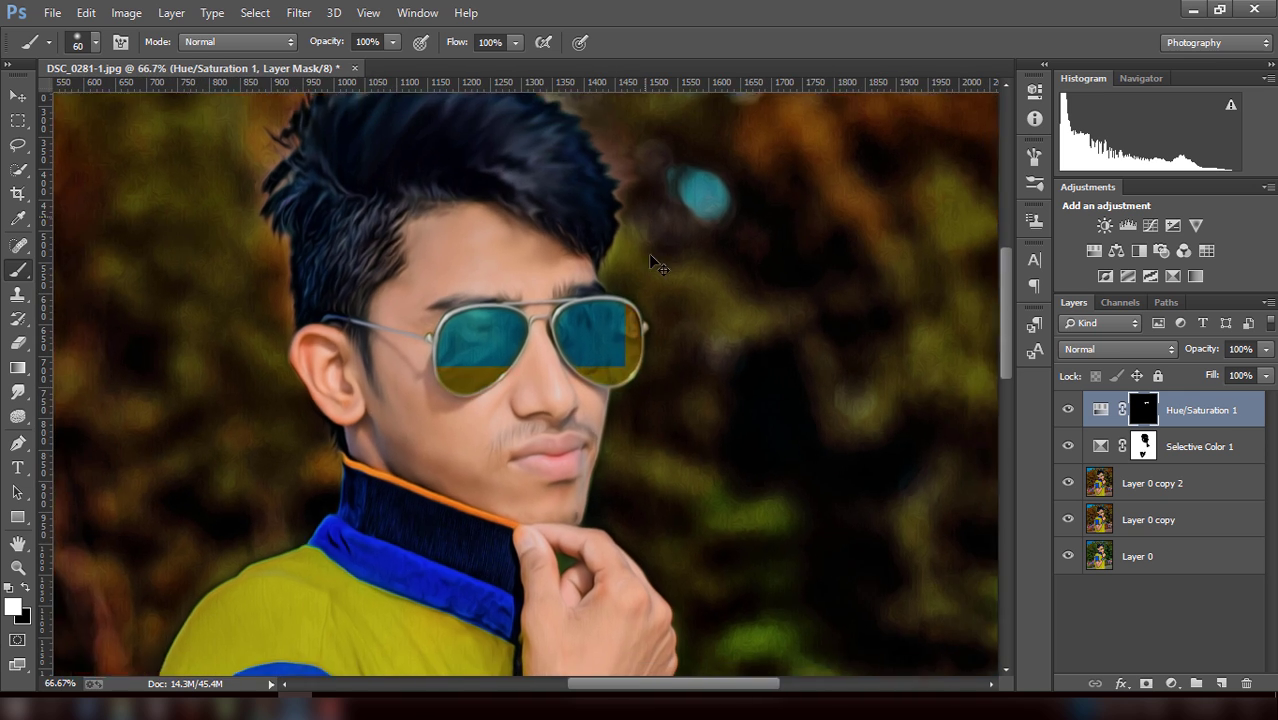
{"action": "key", "text": "ctrl+minus"}
{"action": "key", "text": "ctrl+minus"}
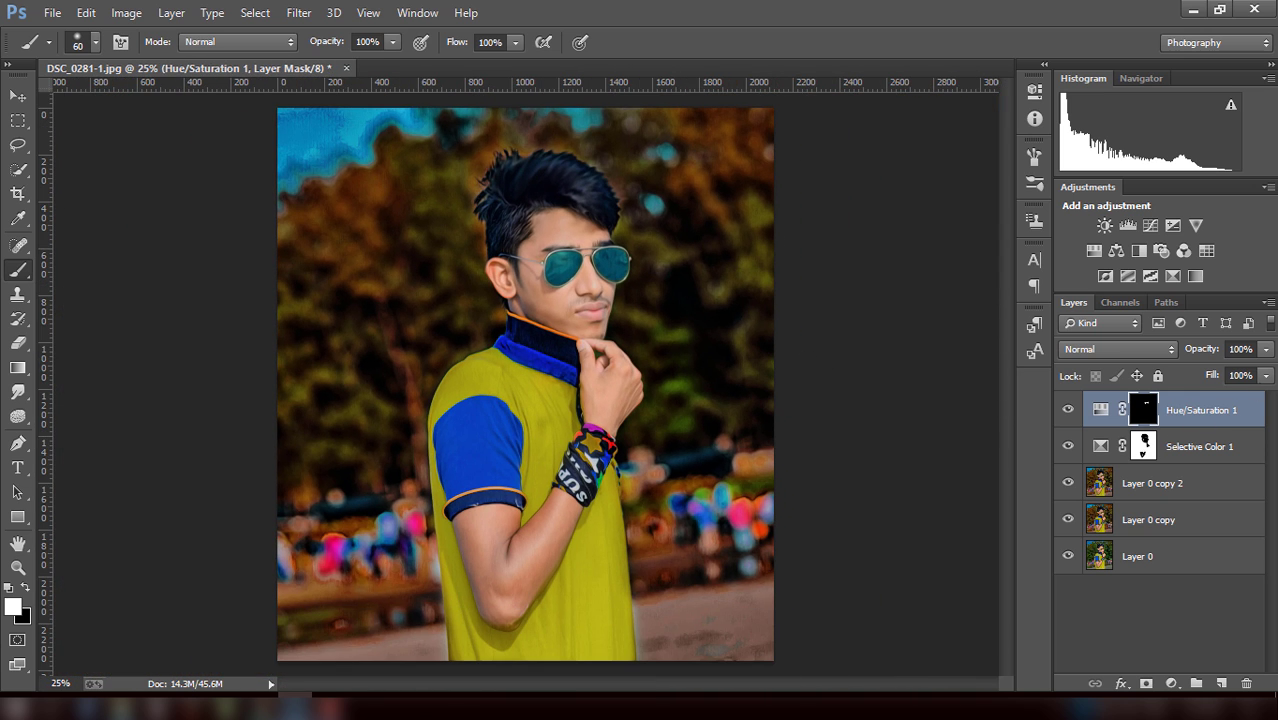
{"action": "left_click", "coordinate": [1268, 350]}
{"action": "left_click_drag", "start_coordinate": [1264, 369], "coordinate": [1250, 372]}
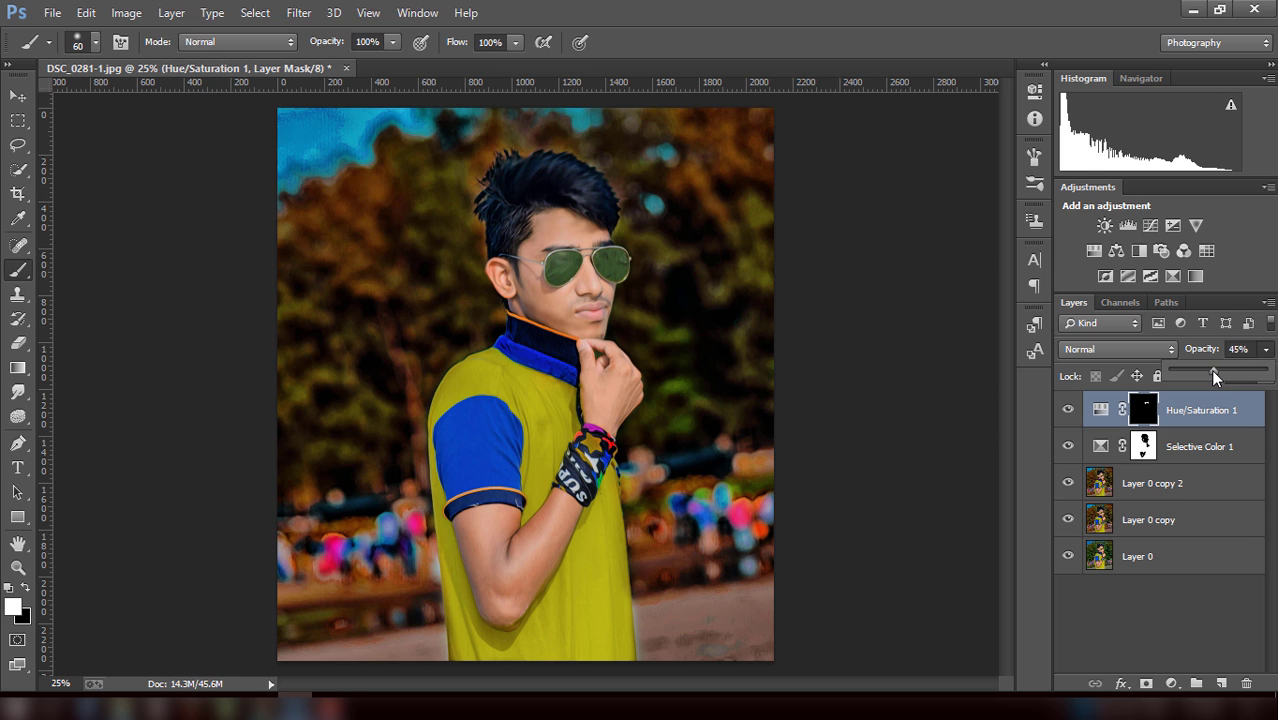
{"action": "left_click_drag", "start_coordinate": [1222, 374], "coordinate": [1248, 374]}
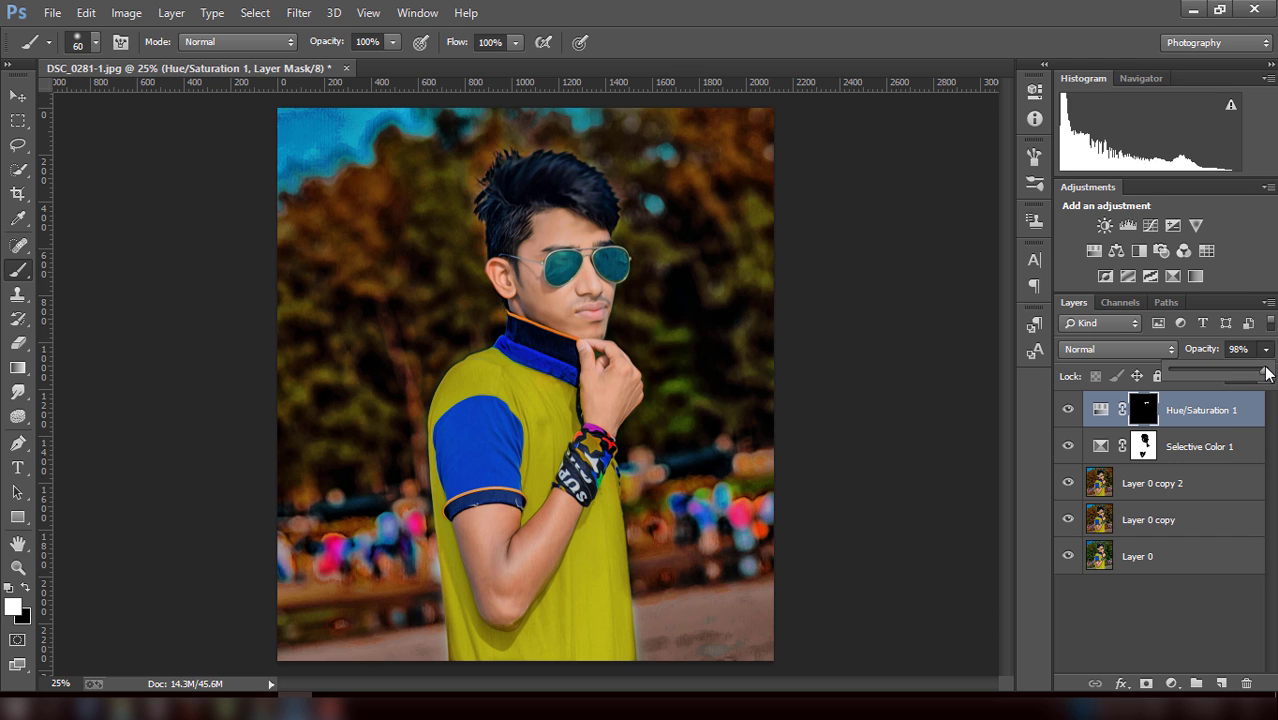
{"action": "key", "text": "ctrl+minus"}
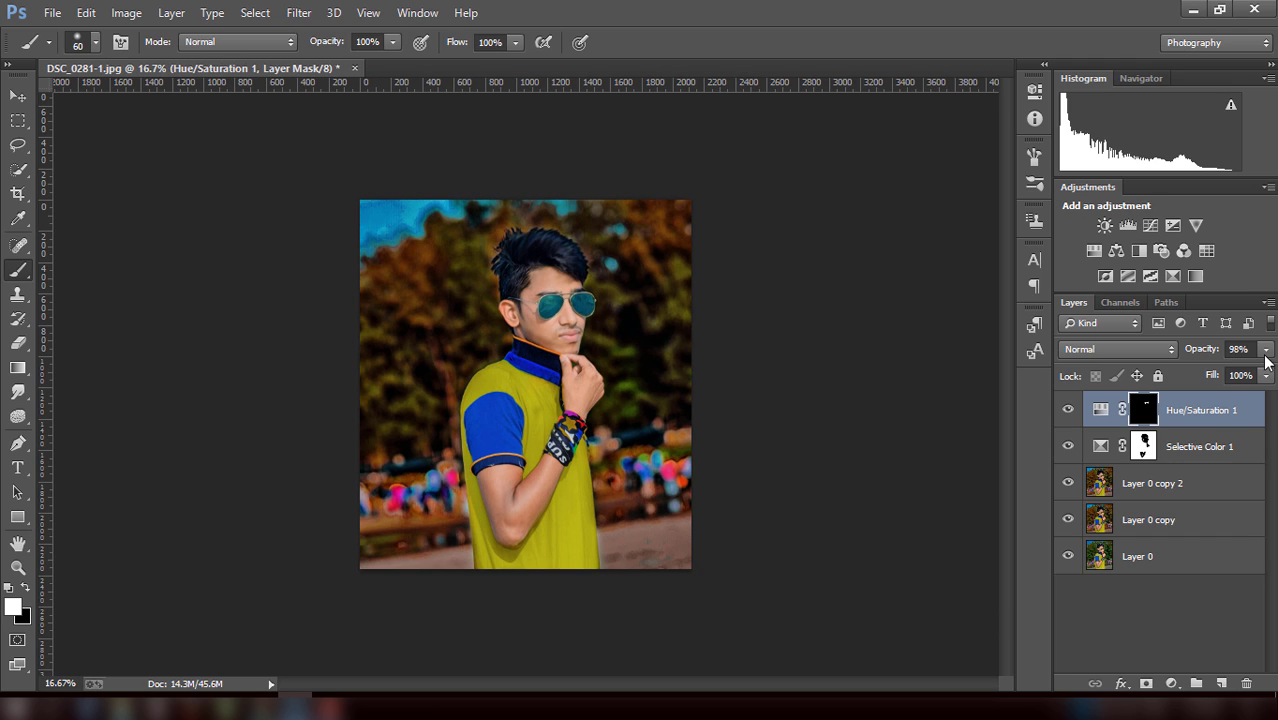
{"action": "left_click", "coordinate": [1265, 351]}
{"action": "left_click_drag", "start_coordinate": [1265, 376], "coordinate": [1245, 377]}
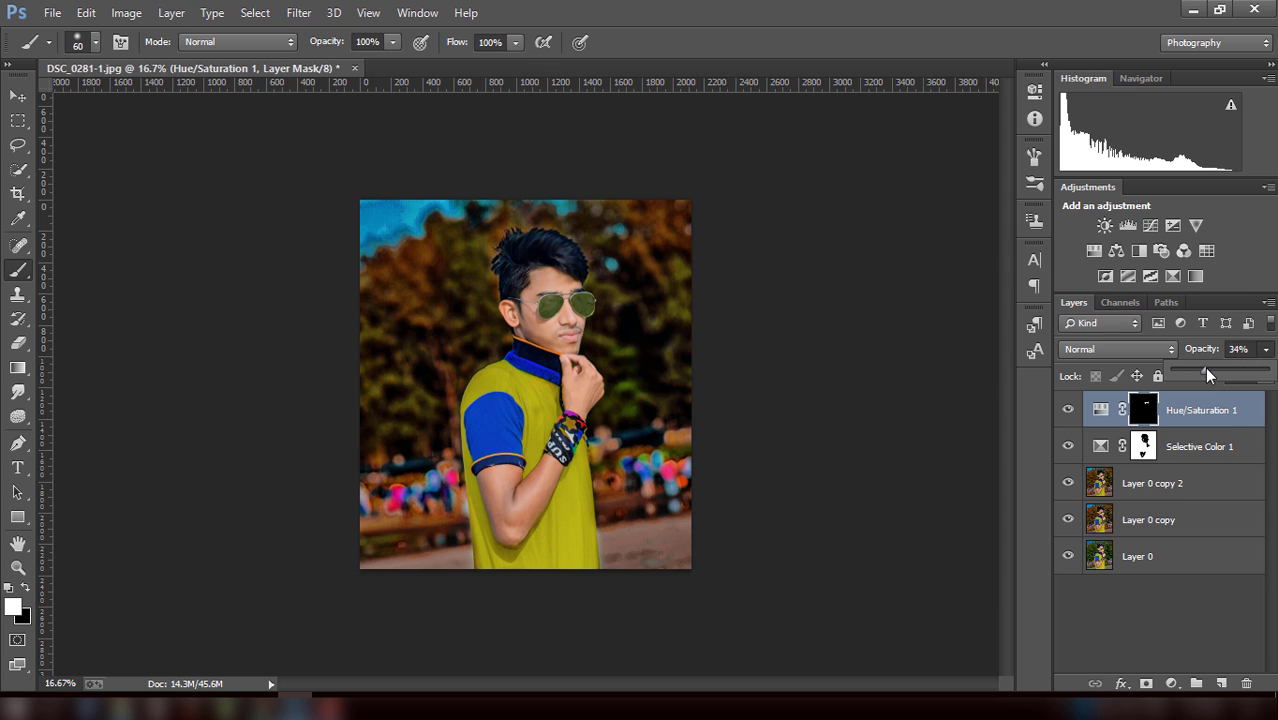
{"action": "left_click_drag", "start_coordinate": [1226, 371], "coordinate": [1243, 370]}
{"action": "left_click_drag", "start_coordinate": [1257, 377], "coordinate": [1271, 379]}
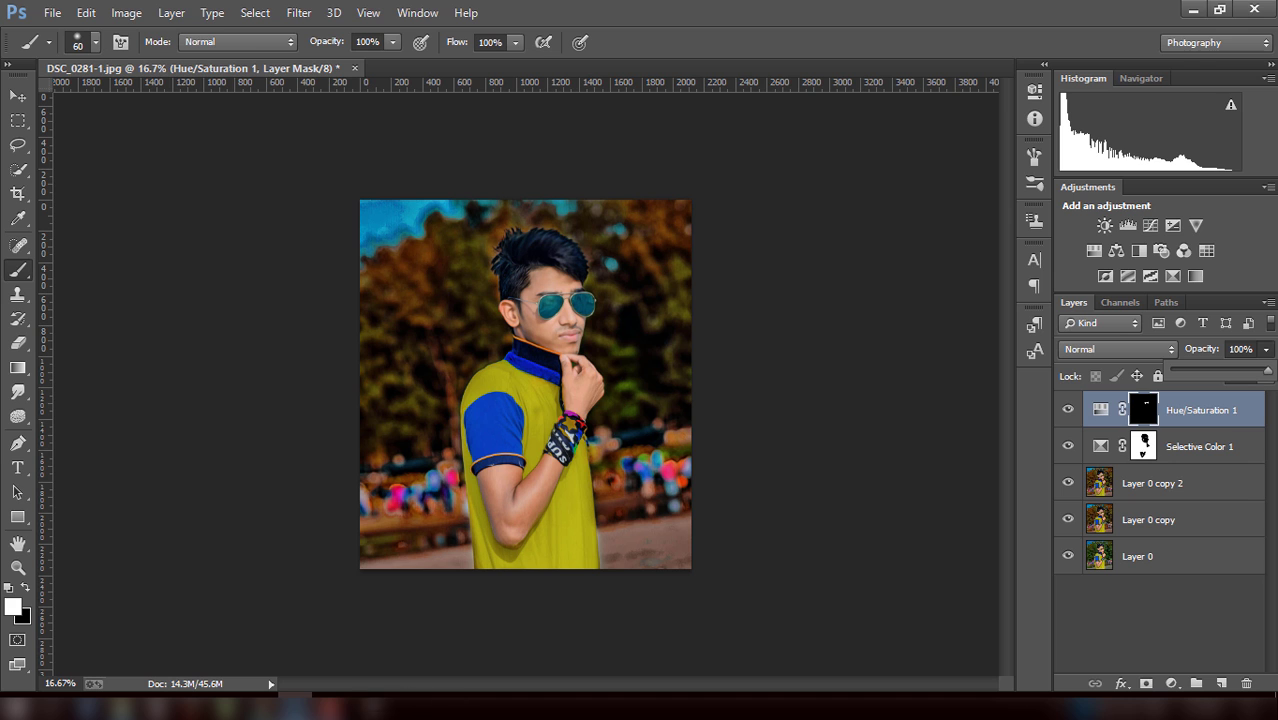
{"action": "left_click", "coordinate": [330, 708]}
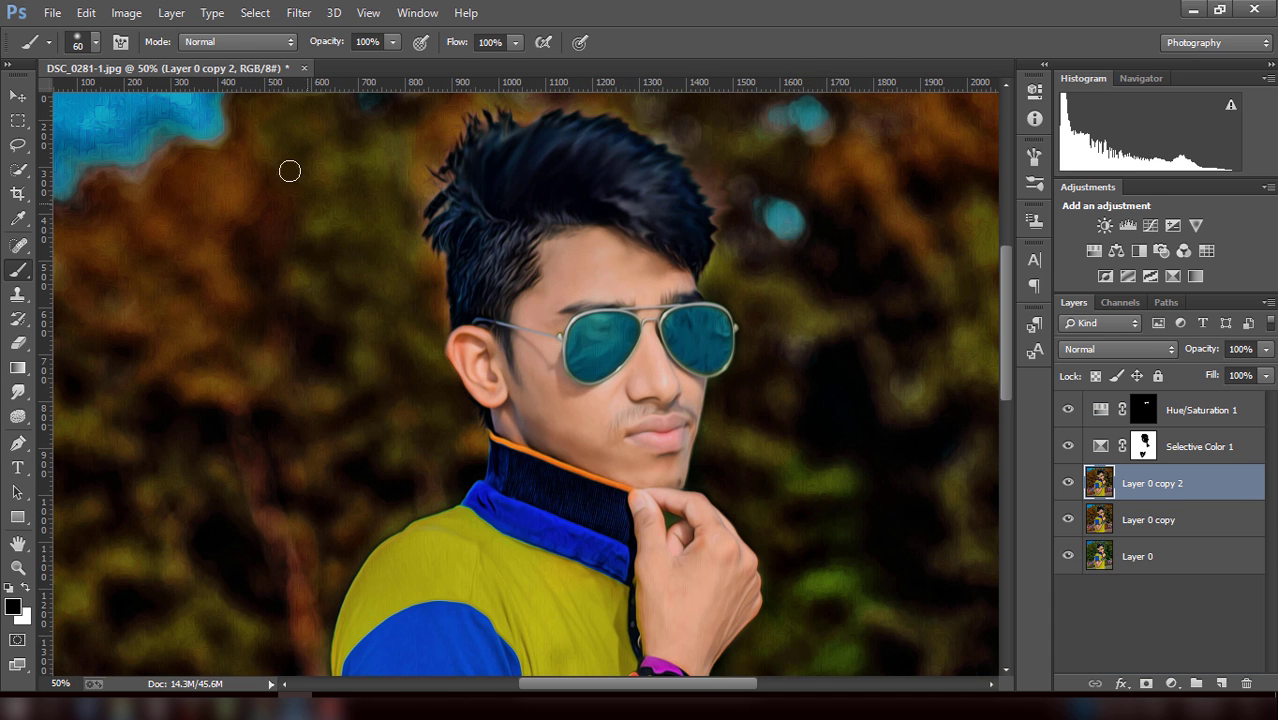
- Apply Imagenomic Noiseware Professional noise reduction to Layer 0 copy 2
{"action": "left_click", "coordinate": [1180, 648]}
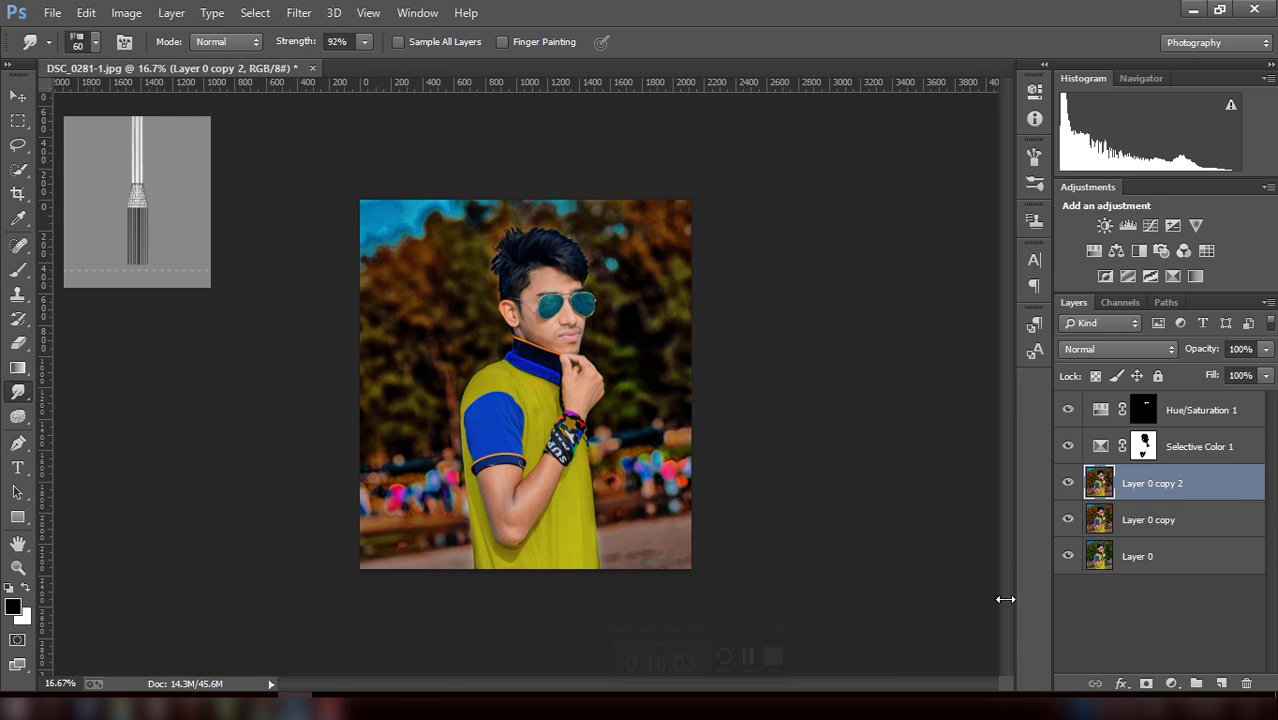
{"action": "left_click", "coordinate": [296, 13]}
{"action": "mouse_move", "coordinate": [333, 522]}
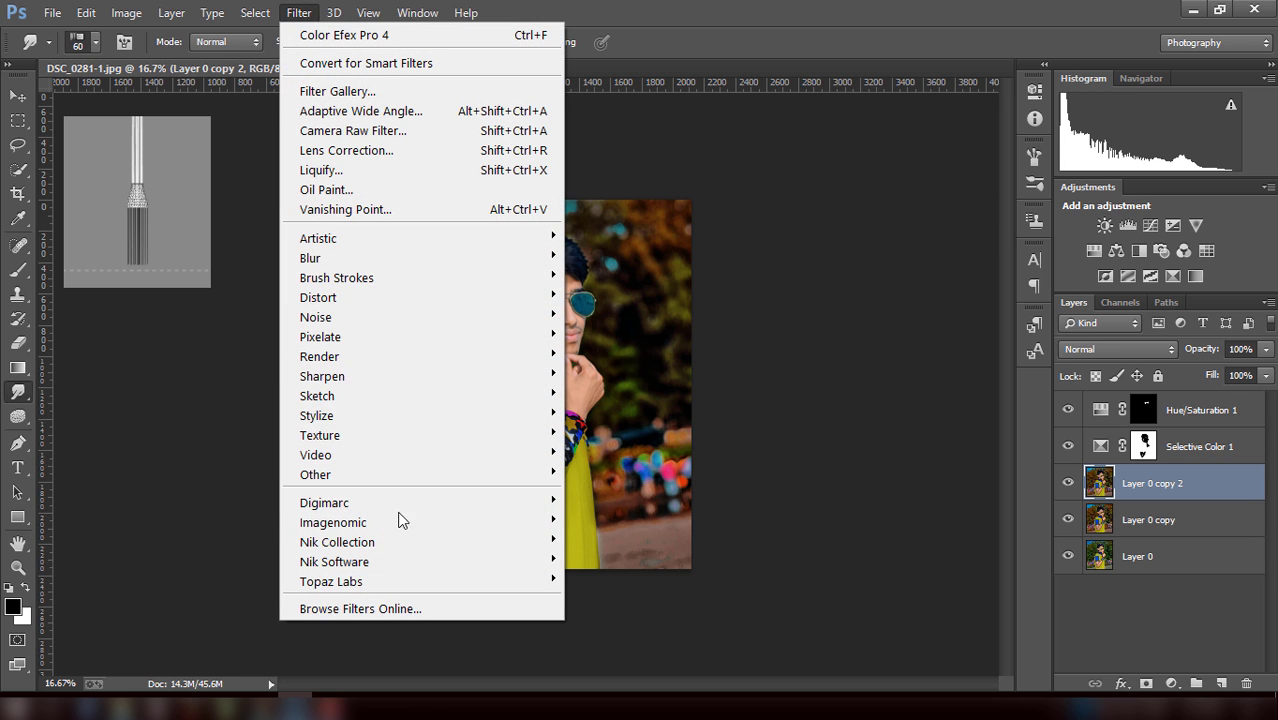
{"action": "left_click", "coordinate": [602, 521]}
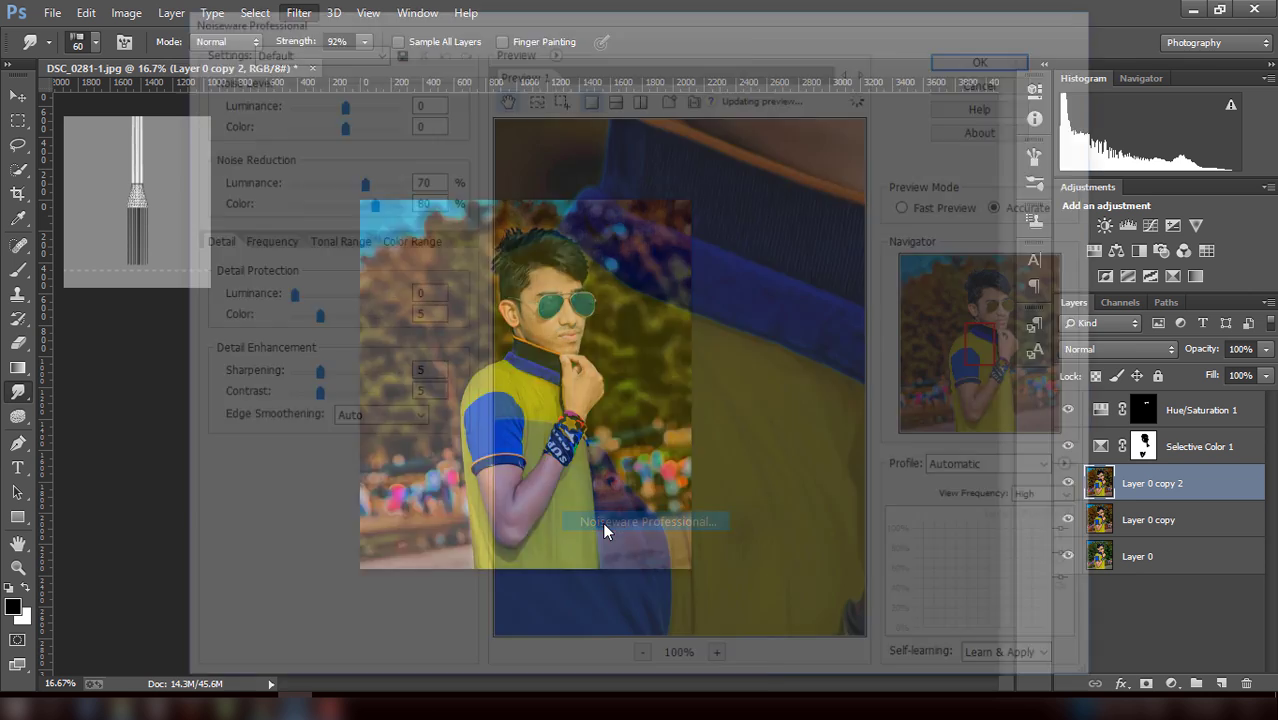
{"action": "left_click_drag", "start_coordinate": [655, 446], "coordinate": [580, 566]}
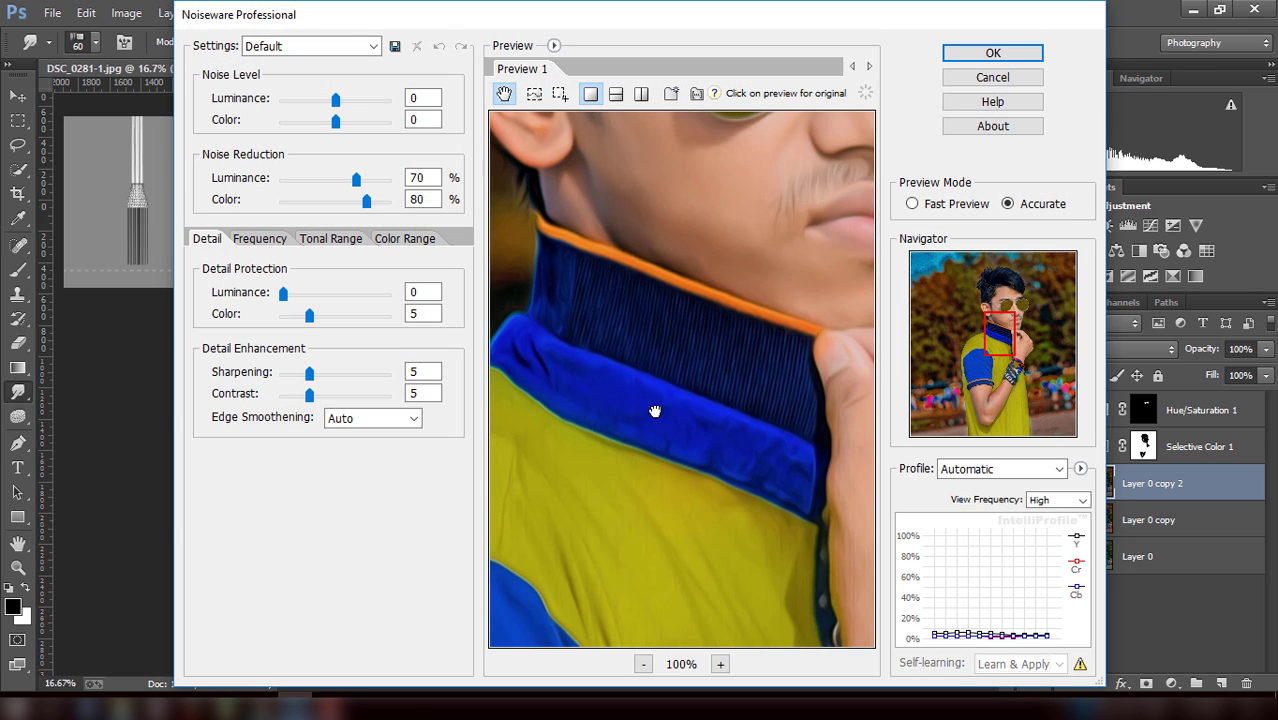
{"action": "left_click_drag", "start_coordinate": [655, 411], "coordinate": [694, 515]}
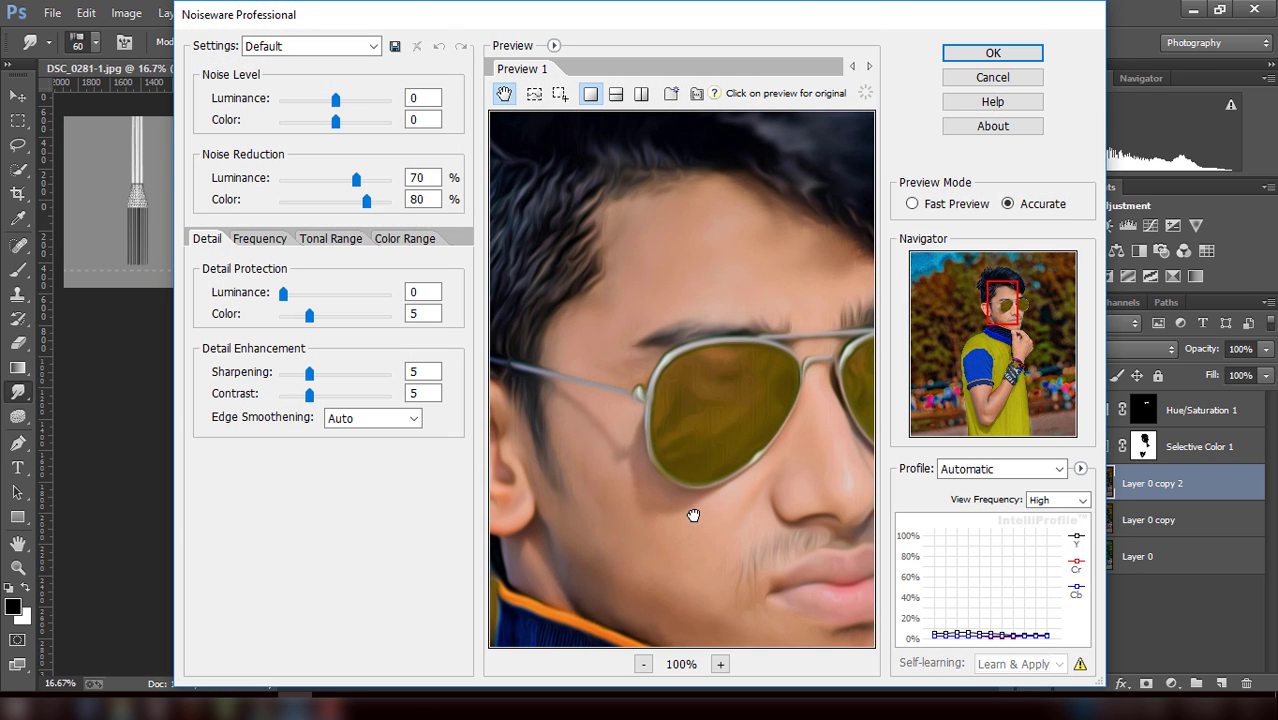
{"action": "left_click", "coordinate": [990, 56]}
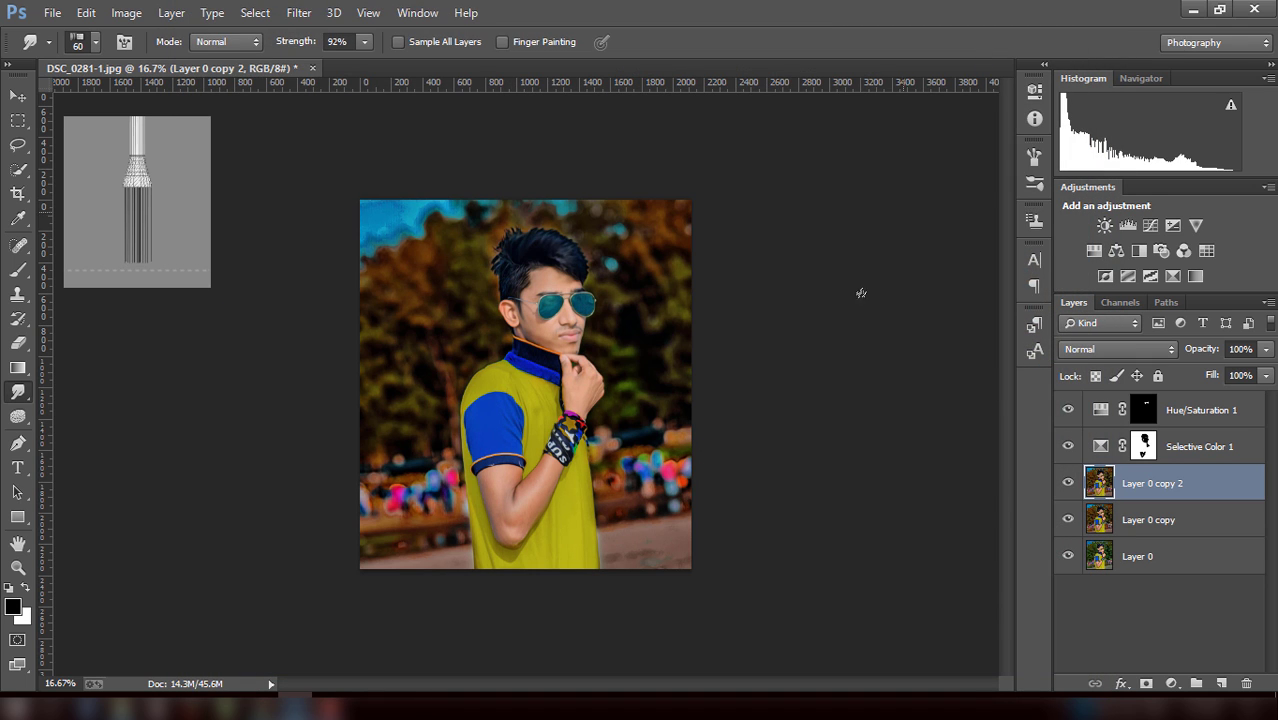
- Smooth the skin with Imagenomic Portraiture, adjusting the Skin Tones Mask range
{"action": "left_click", "coordinate": [298, 12]}
{"action": "mouse_move", "coordinate": [333, 522]}
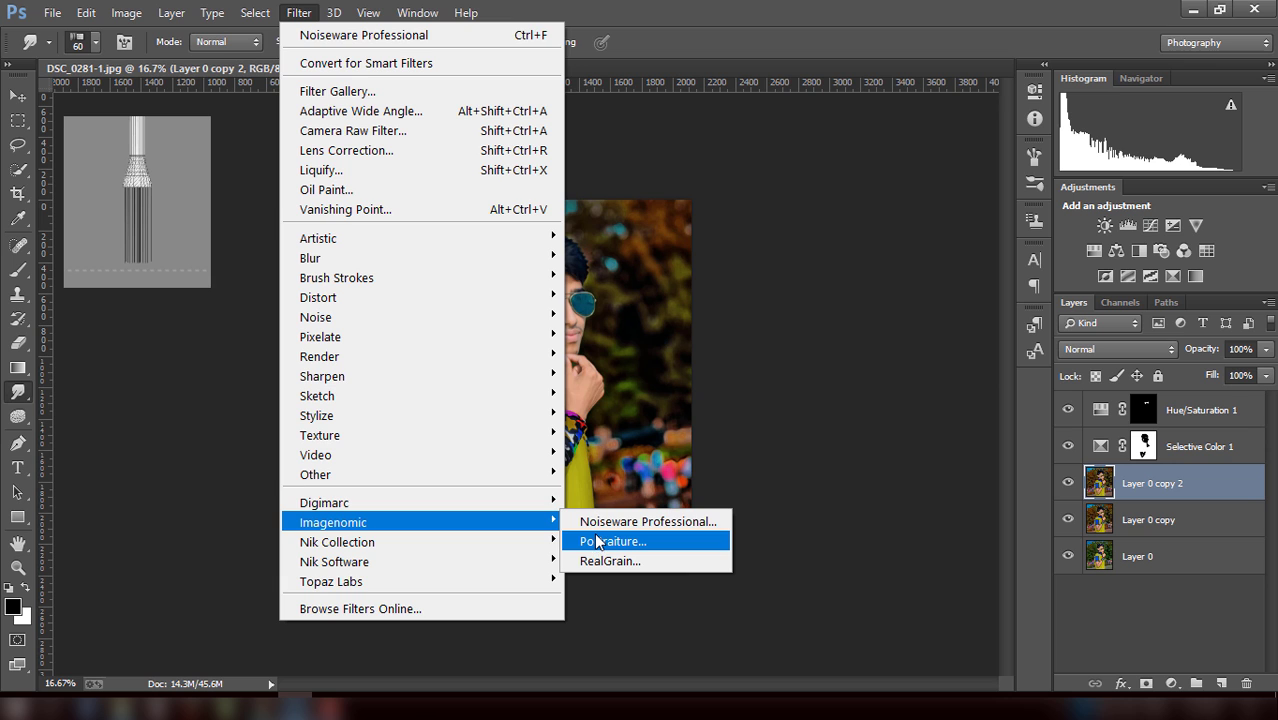
{"action": "left_click", "coordinate": [597, 541]}
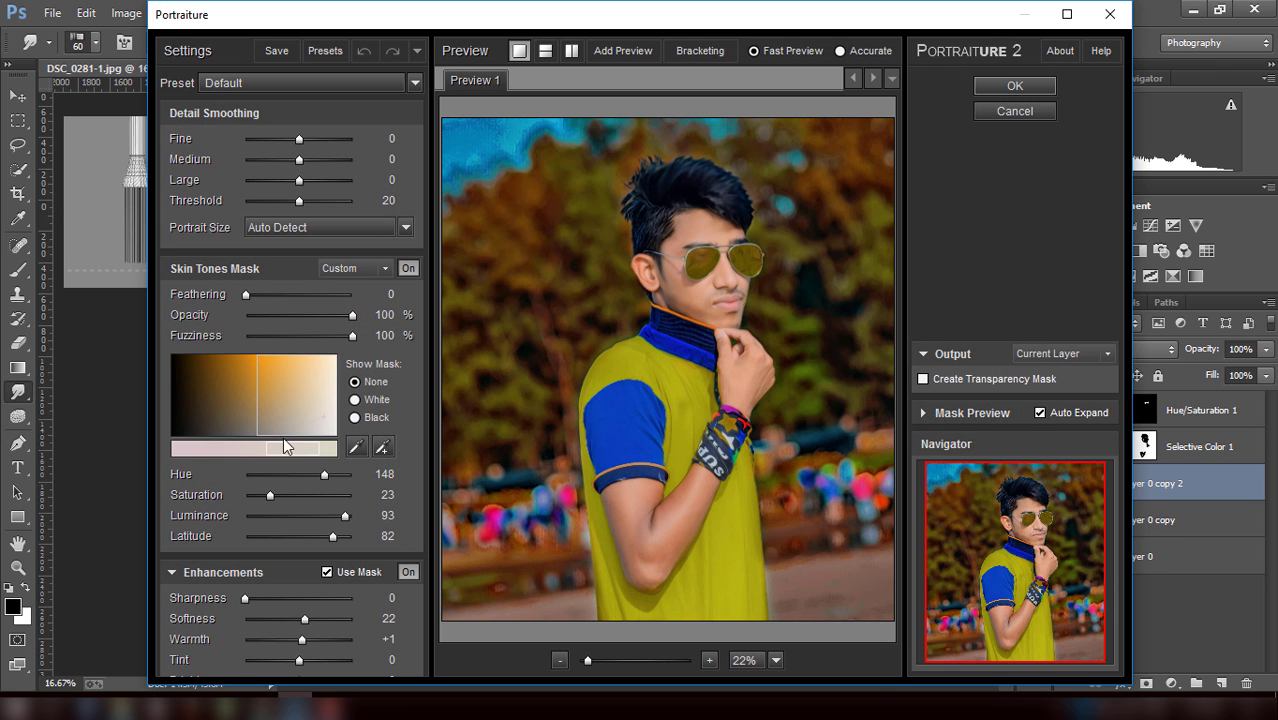
{"action": "mouse_move", "coordinate": [285, 450]}
{"action": "left_mouse_down"}
{"action": "mouse_move", "coordinate": [231, 455]}
{"action": "mouse_move", "coordinate": [280, 450]}
{"action": "left_mouse_up"}
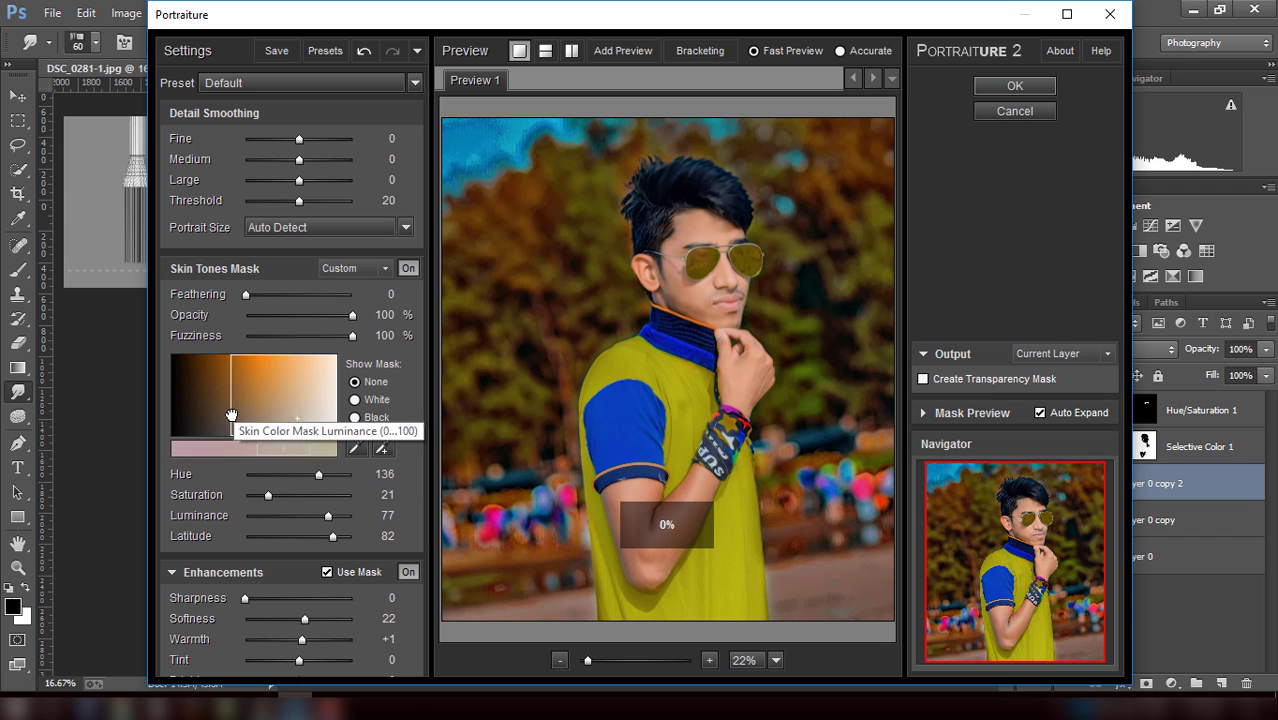
{"action": "mouse_move", "coordinate": [226, 360]}
{"action": "left_mouse_down"}
{"action": "mouse_move", "coordinate": [186, 413]}
{"action": "mouse_move", "coordinate": [200, 428]}
{"action": "left_mouse_up"}
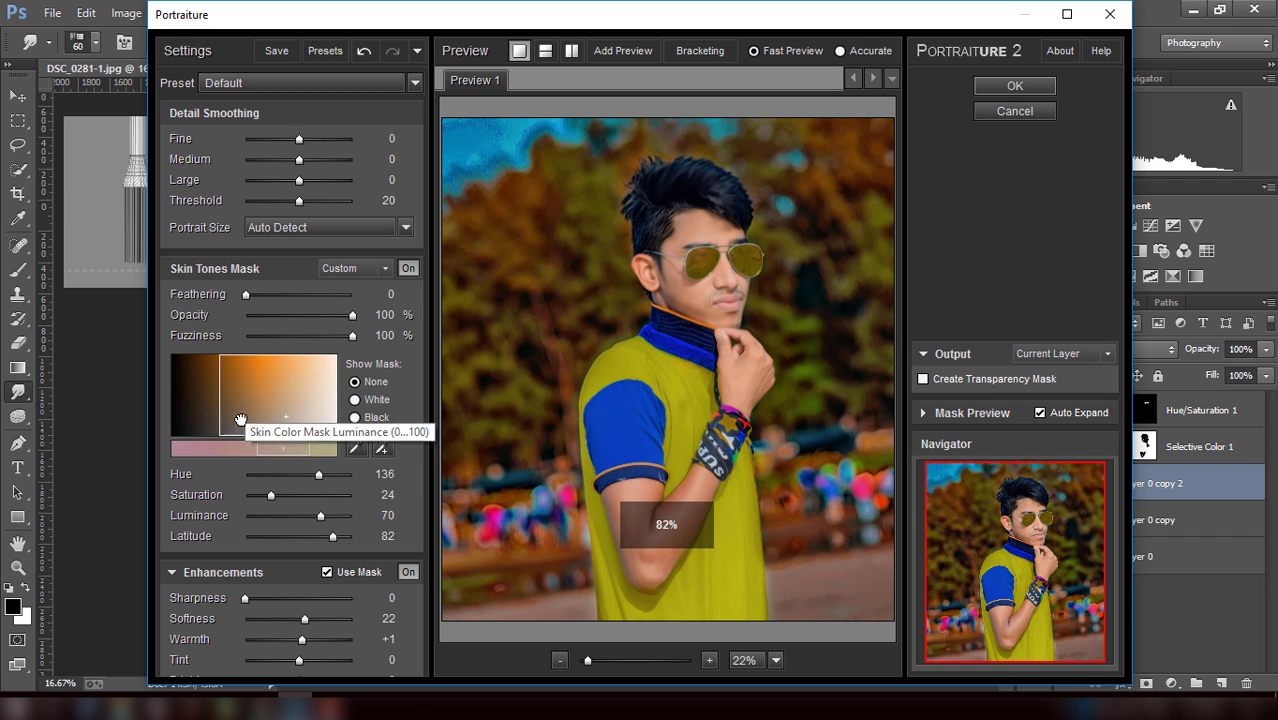
{"action": "left_click_drag", "start_coordinate": [200, 428], "coordinate": [277, 380]}
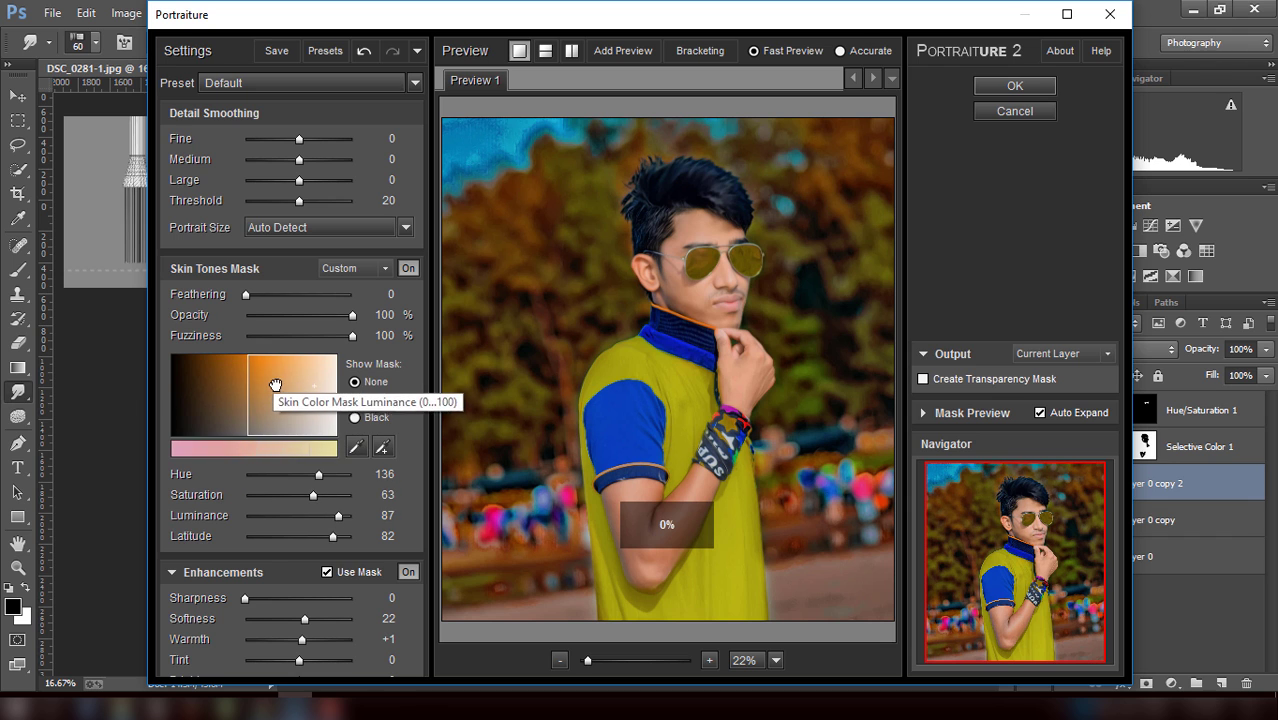
{"action": "left_click", "coordinate": [986, 87]}
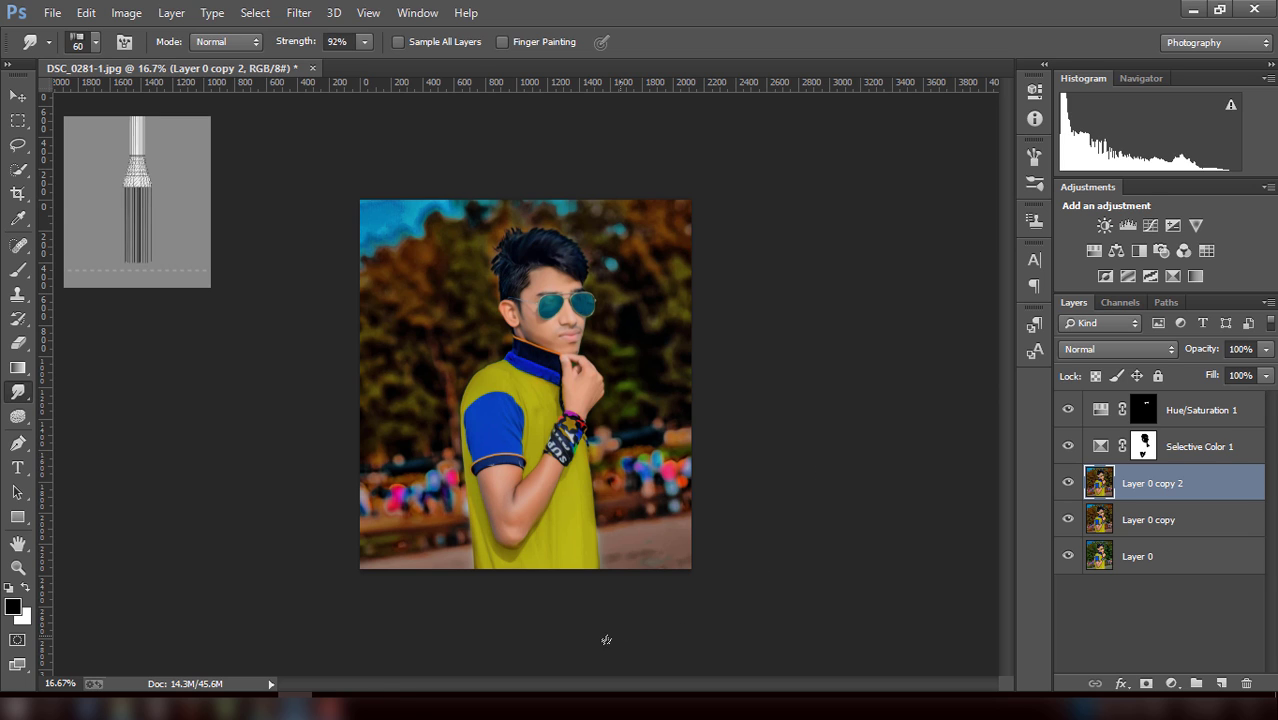
- Launch Color Efex Pro 4 and choose the Vignette Filter
{"action": "left_click", "coordinate": [13, 99]}
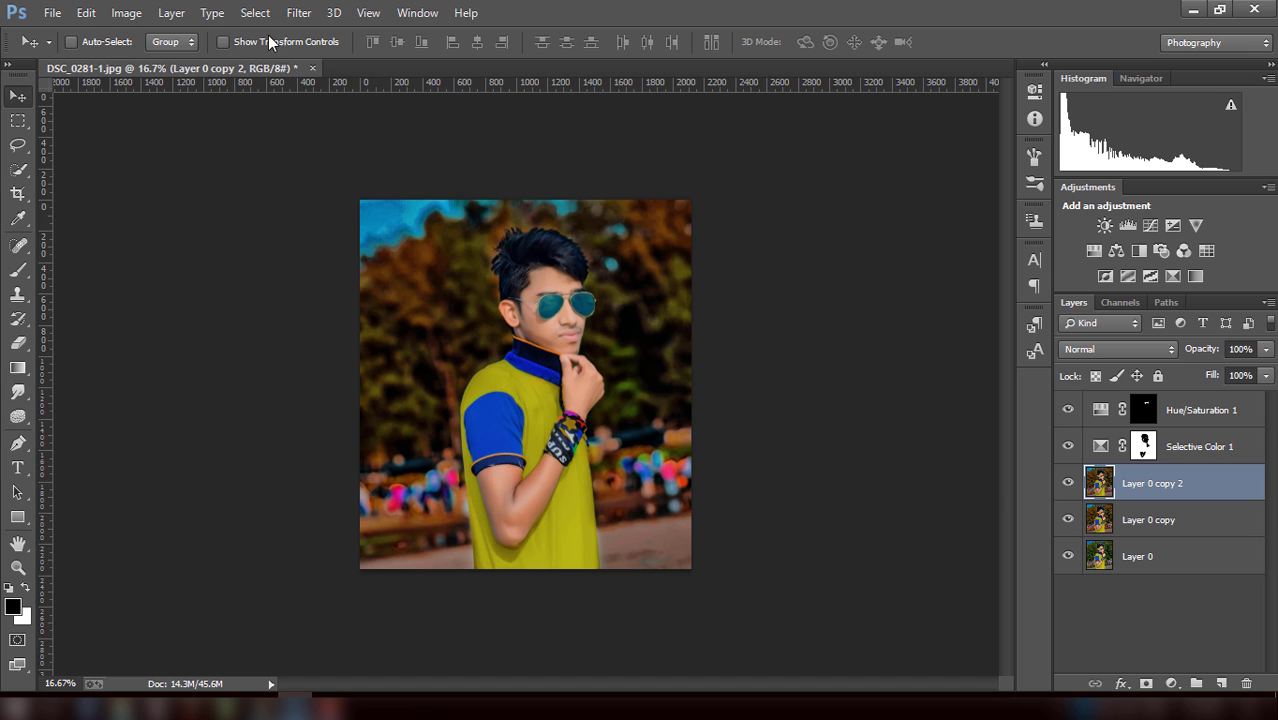
{"action": "left_click", "coordinate": [298, 13]}
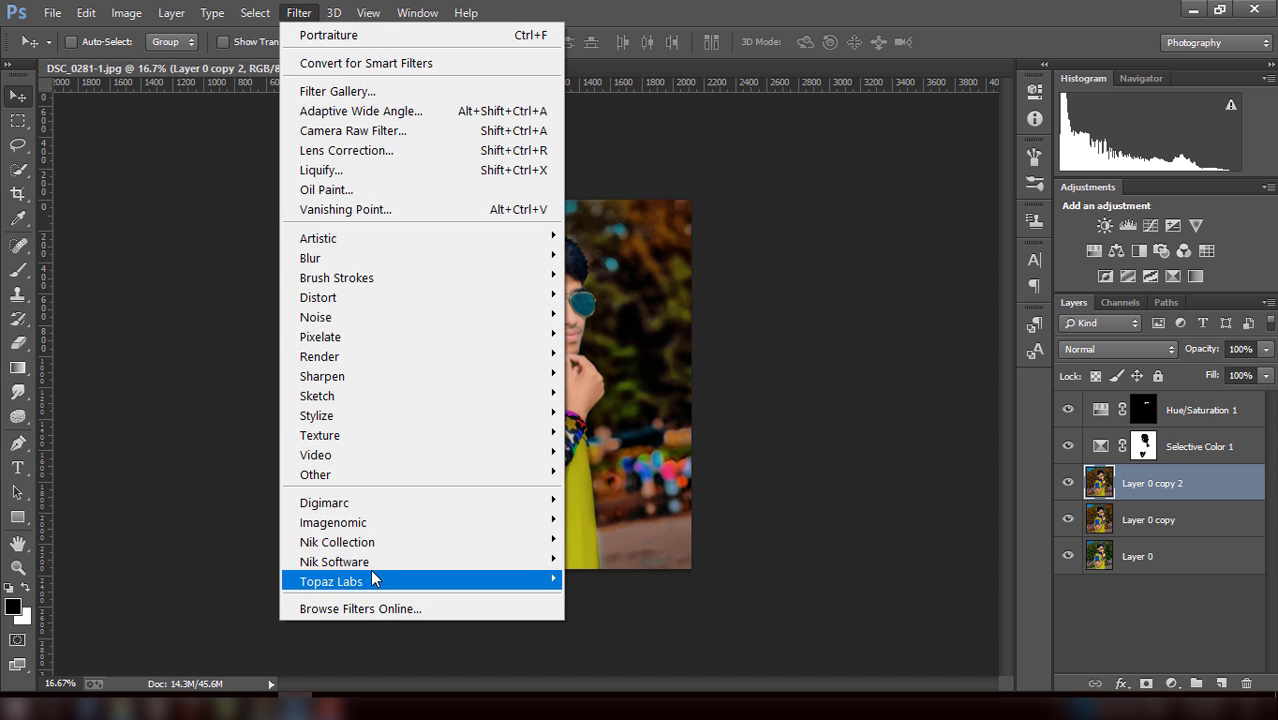
{"action": "mouse_move", "coordinate": [337, 542]}
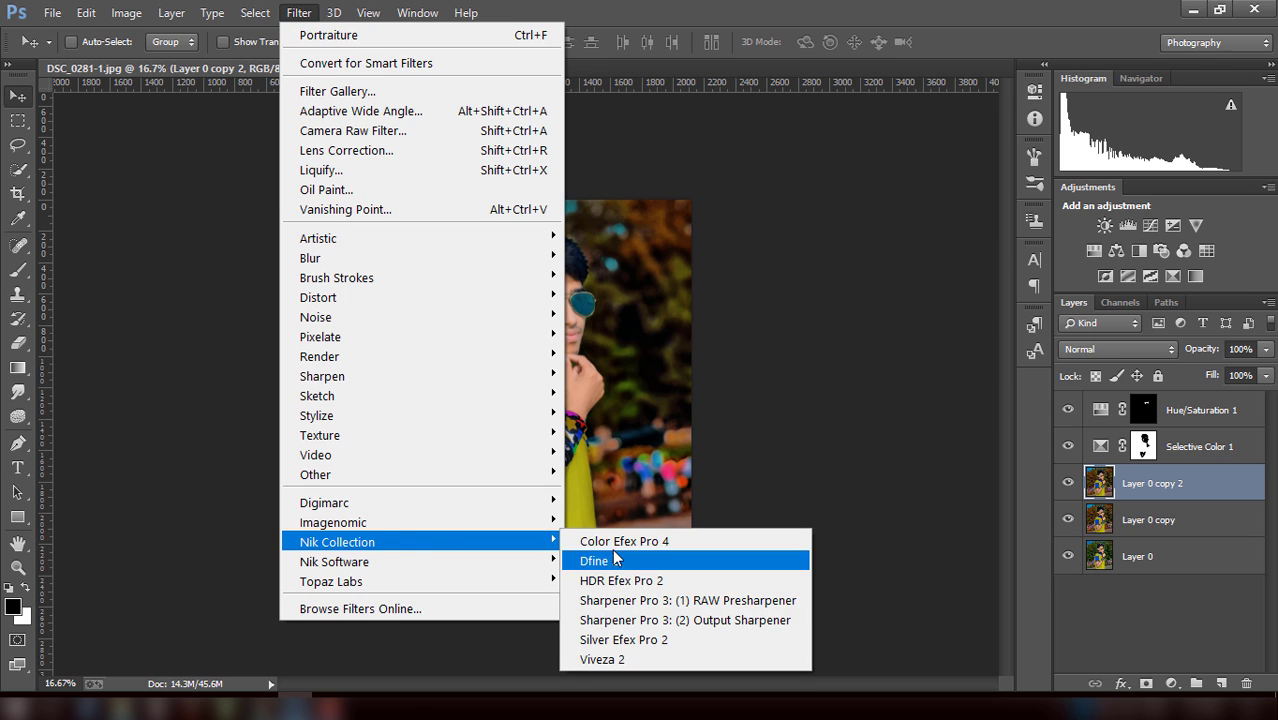
{"action": "left_click", "coordinate": [612, 545]}
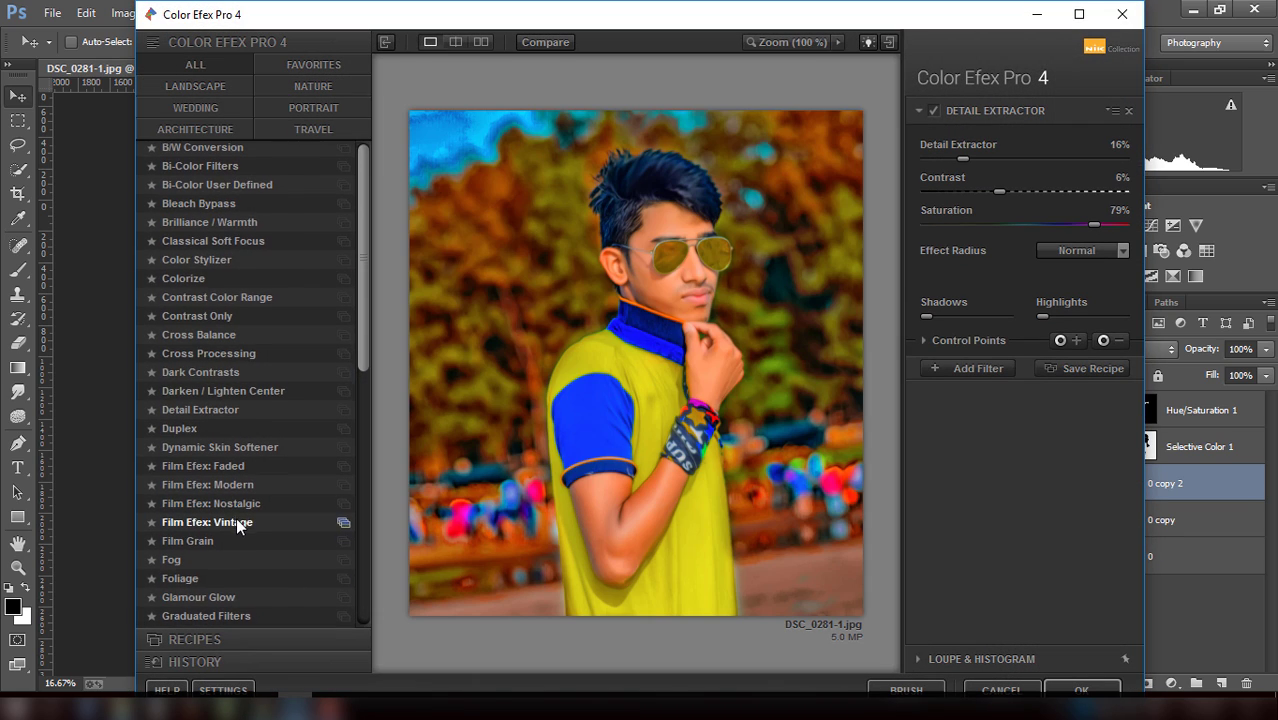
{"action": "scroll", "coordinate": [245, 520], "scroll_direction": "down", "scroll_amount": 3}
{"action": "scroll", "coordinate": [240, 520], "scroll_direction": "down", "scroll_amount": 3}
{"action": "scroll", "coordinate": [236, 540], "scroll_direction": "down", "scroll_amount": 3}
{"action": "scroll", "coordinate": [236, 588], "scroll_direction": "down", "scroll_amount": 1}
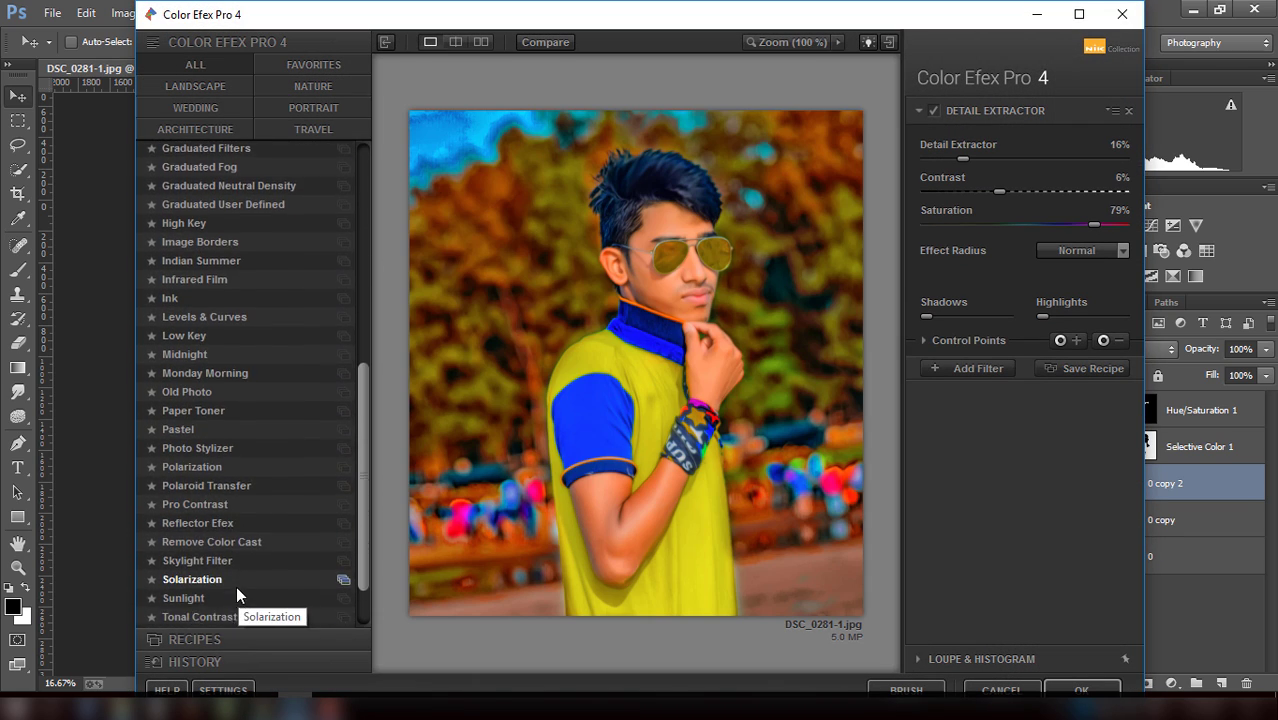
{"action": "scroll", "coordinate": [225, 592], "scroll_direction": "down", "scroll_amount": 2}
{"action": "left_click", "coordinate": [202, 562]}
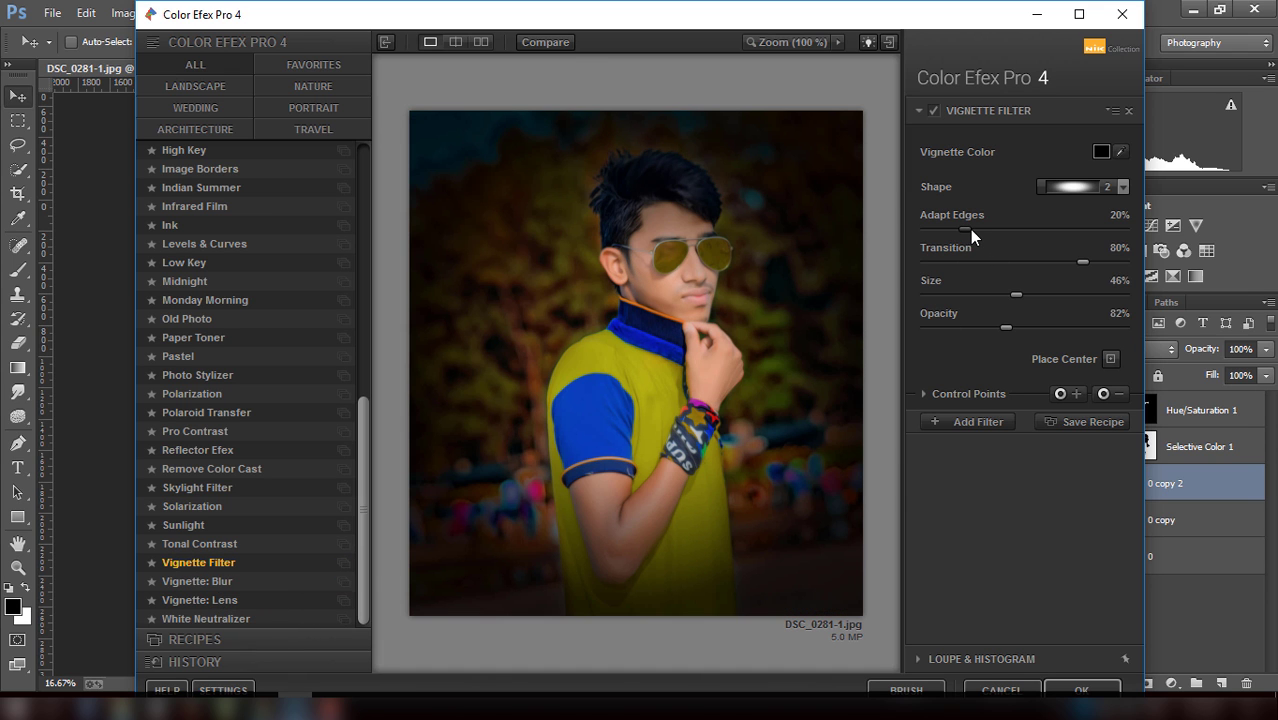
- Set the vignette to Adapt Edges 53%, Size 25%, Opacity 61% and apply it as a new layer
{"action": "left_click_drag", "start_coordinate": [969, 230], "coordinate": [1000, 232]}
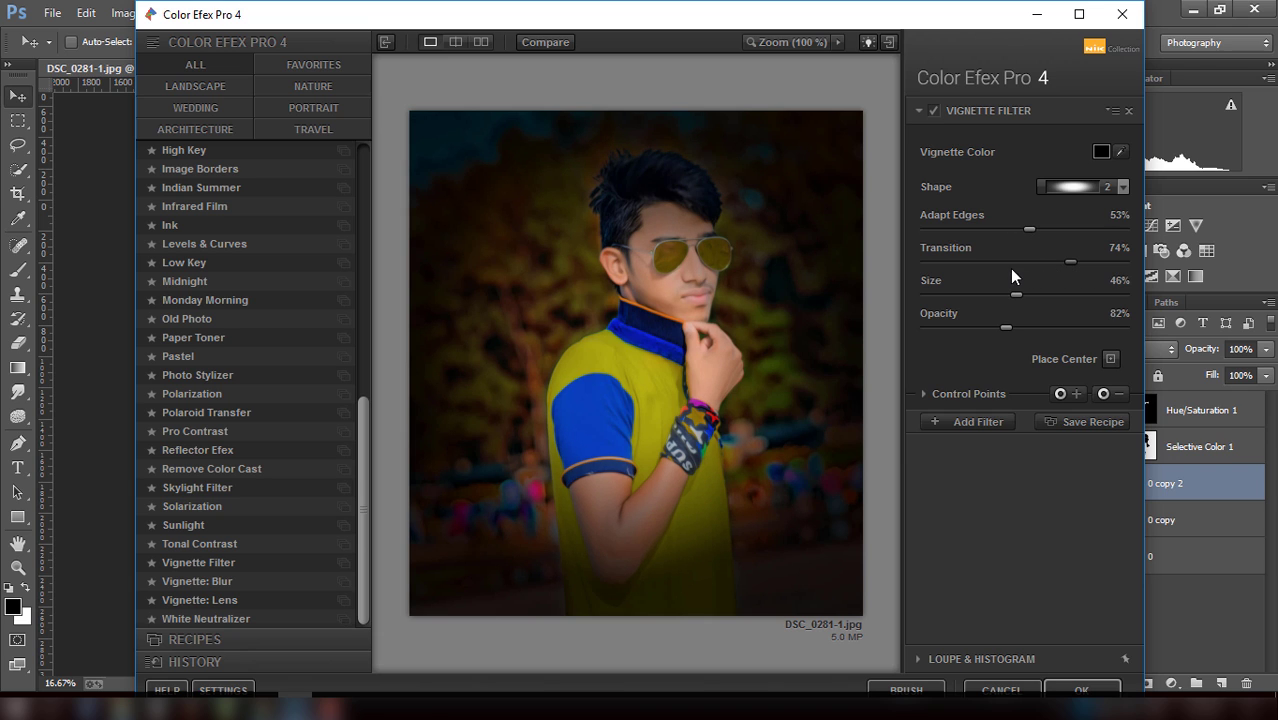
{"action": "mouse_move", "coordinate": [1015, 296]}
{"action": "left_mouse_down"}
{"action": "mouse_move", "coordinate": [975, 297]}
{"action": "mouse_move", "coordinate": [990, 329]}
{"action": "left_mouse_up"}
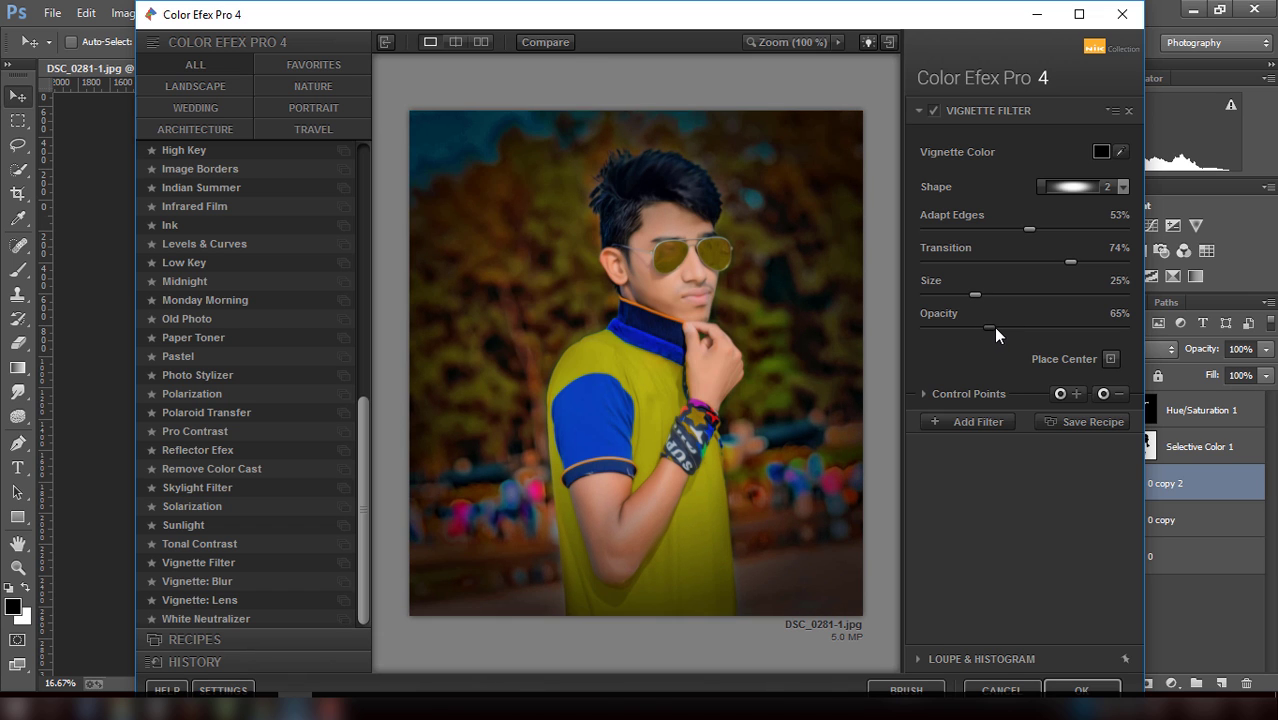
{"action": "left_click_drag", "start_coordinate": [997, 330], "coordinate": [1011, 326]}
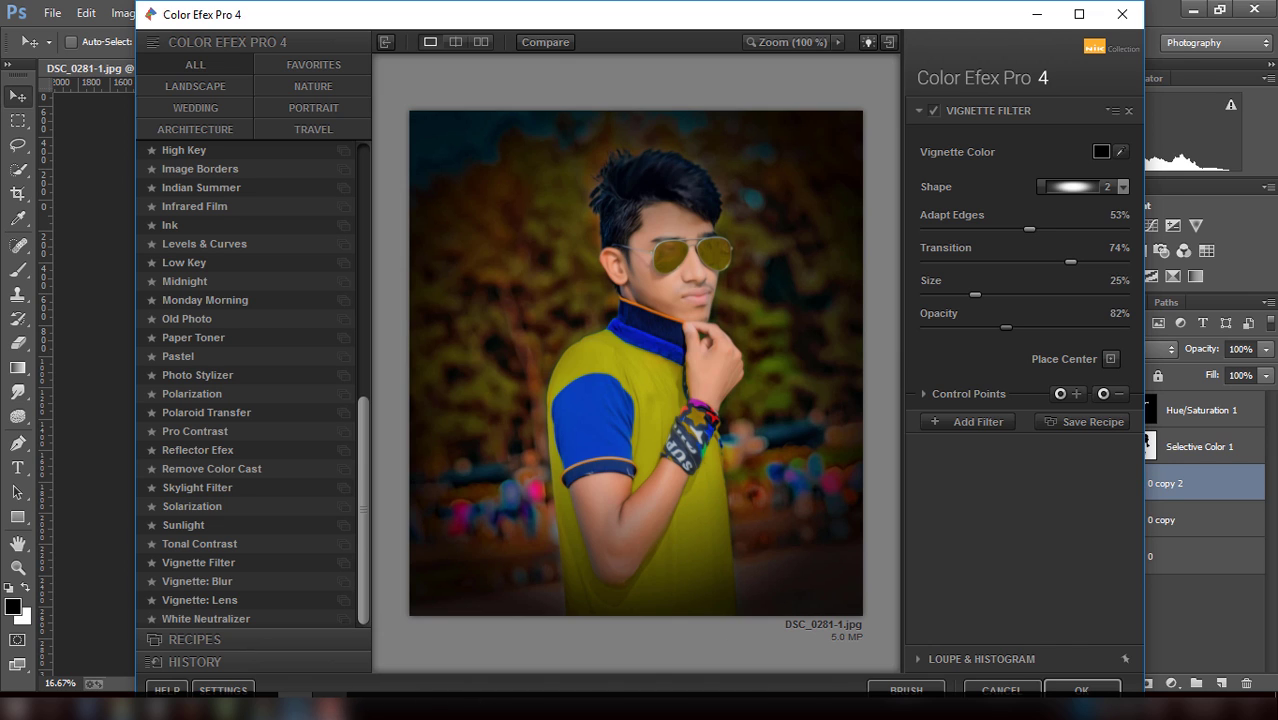
{"action": "left_click", "coordinate": [327, 706]}
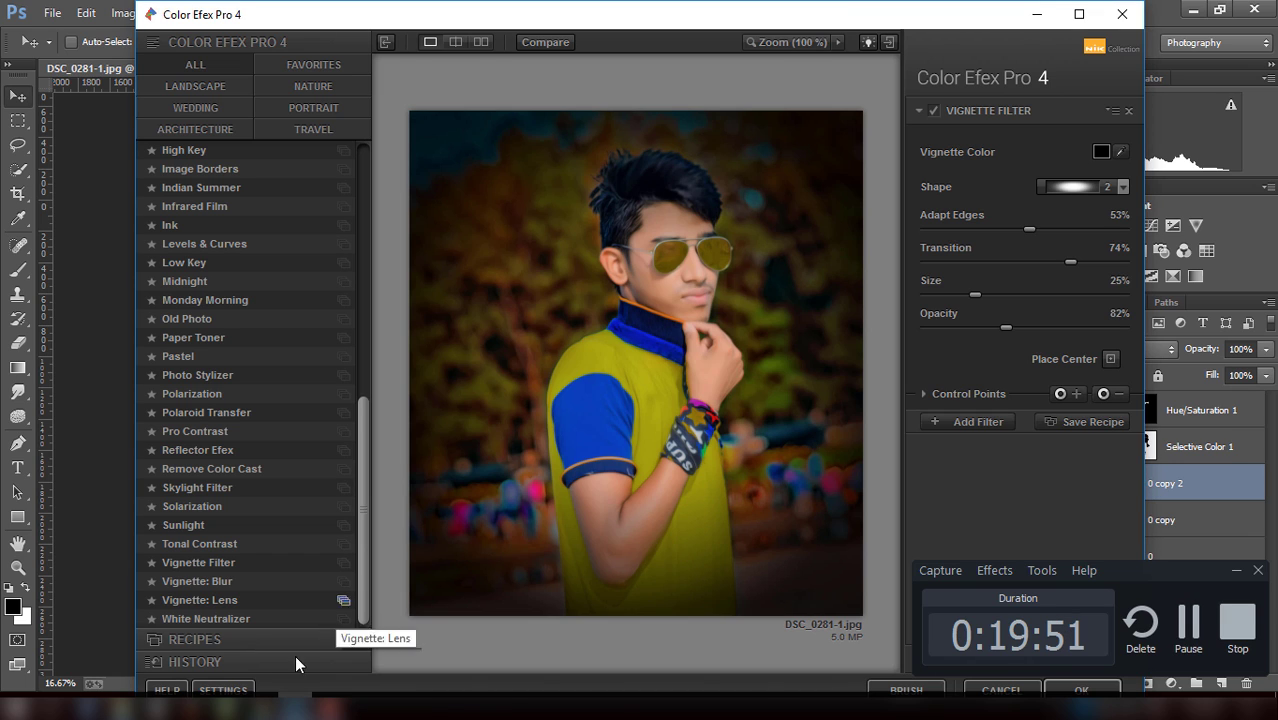
{"action": "left_click", "coordinate": [1236, 570]}
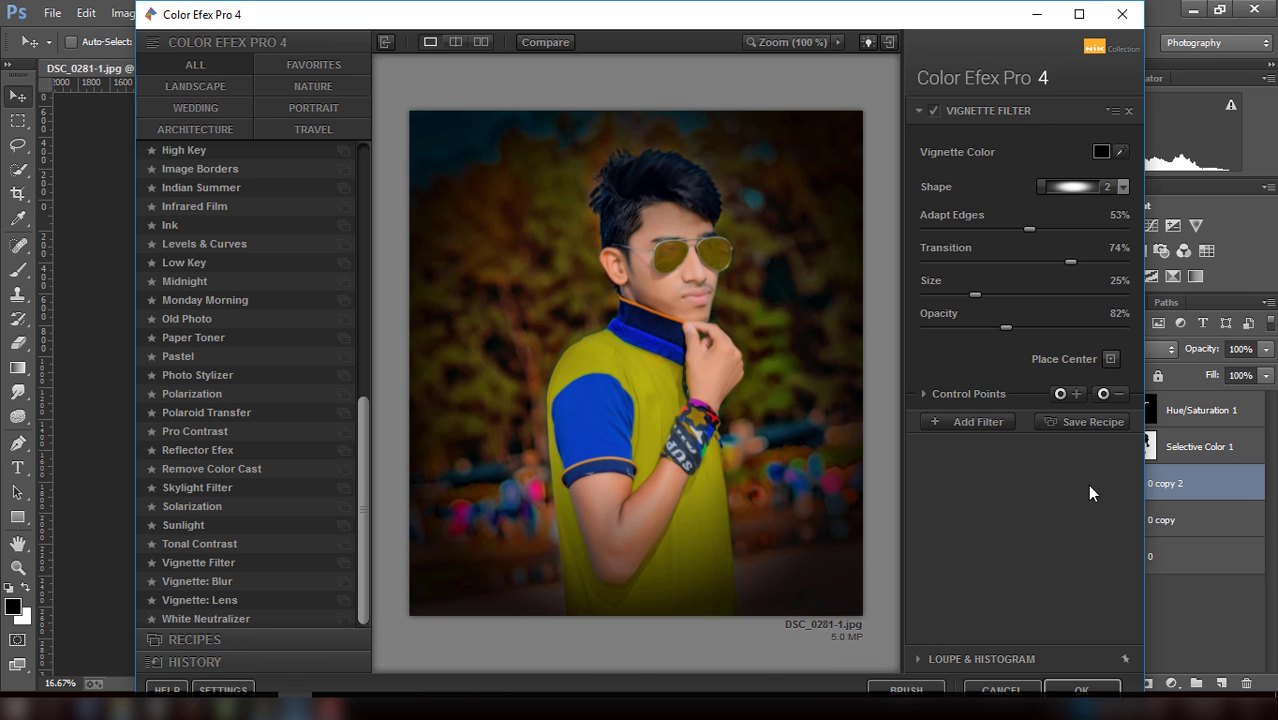
{"action": "left_click_drag", "start_coordinate": [1003, 327], "coordinate": [975, 328]}
{"action": "left_click", "coordinate": [1078, 688]}
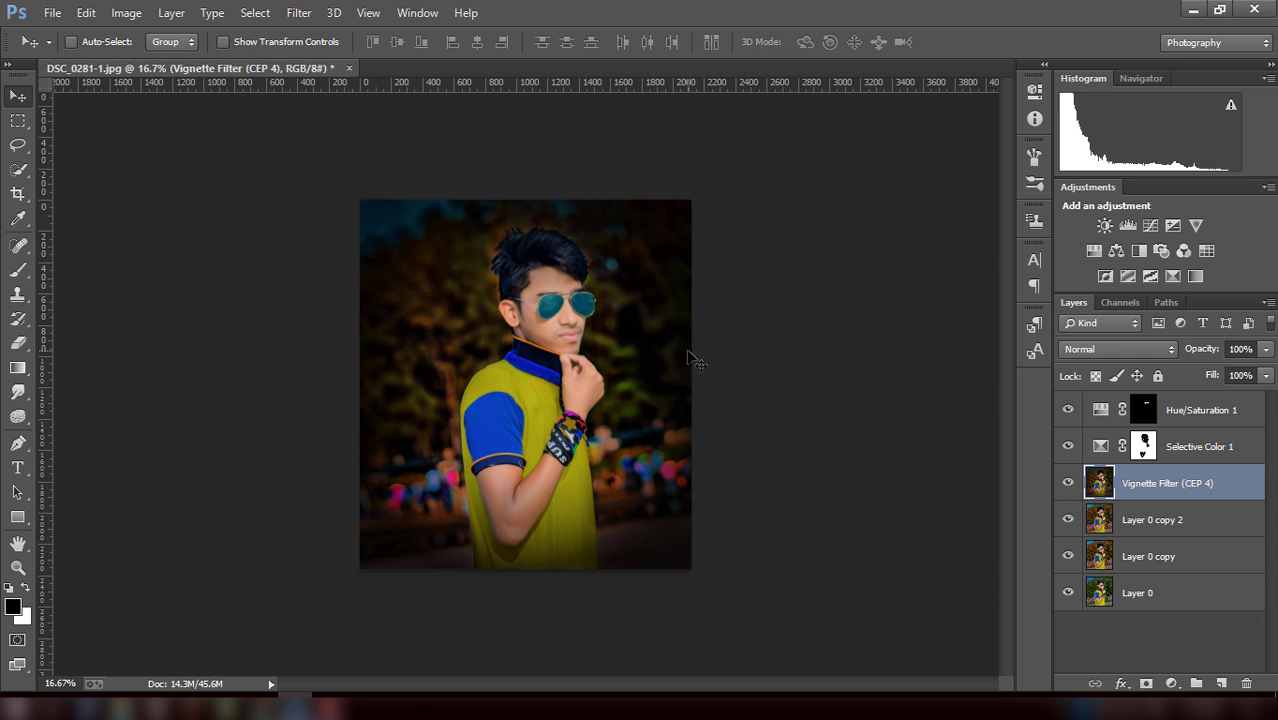
- Mask the vignette off the young man by painting black with a 1000 px soft brush
{"action": "scroll", "coordinate": [697, 360], "scroll_direction": "up", "scroll_amount": 2}
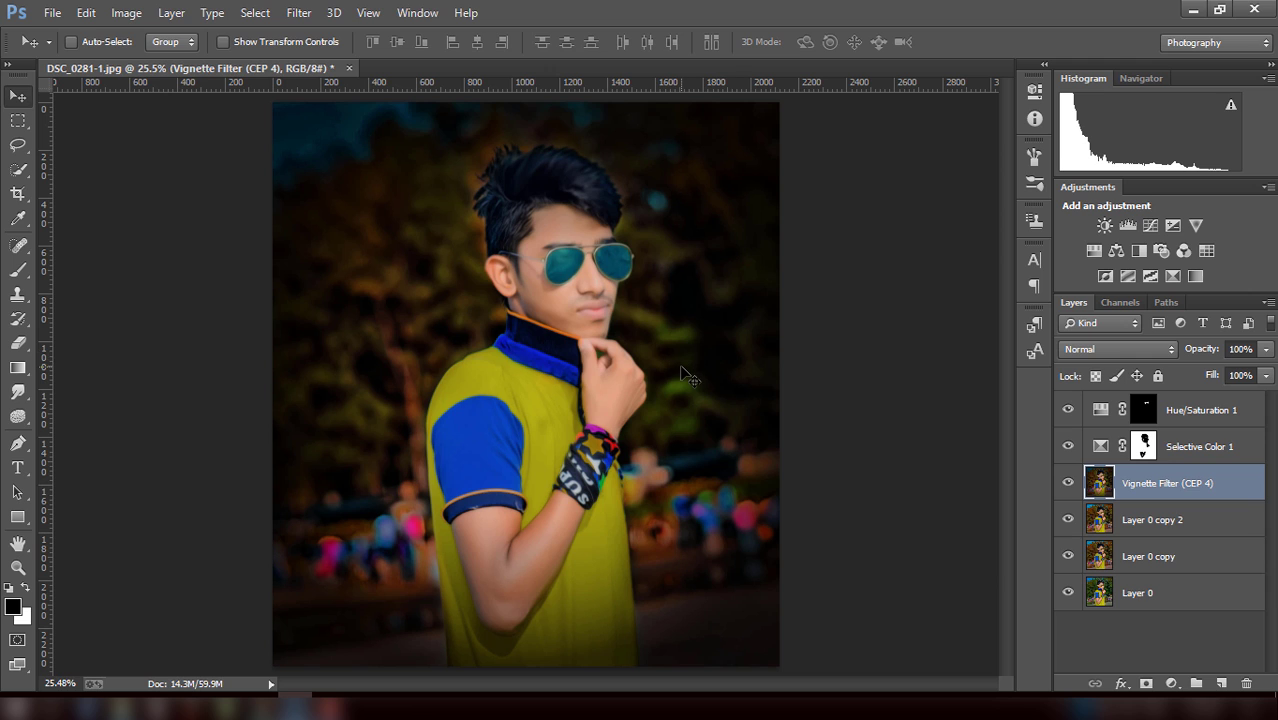
{"action": "scroll", "coordinate": [674, 365], "scroll_direction": "down", "scroll_amount": 2}
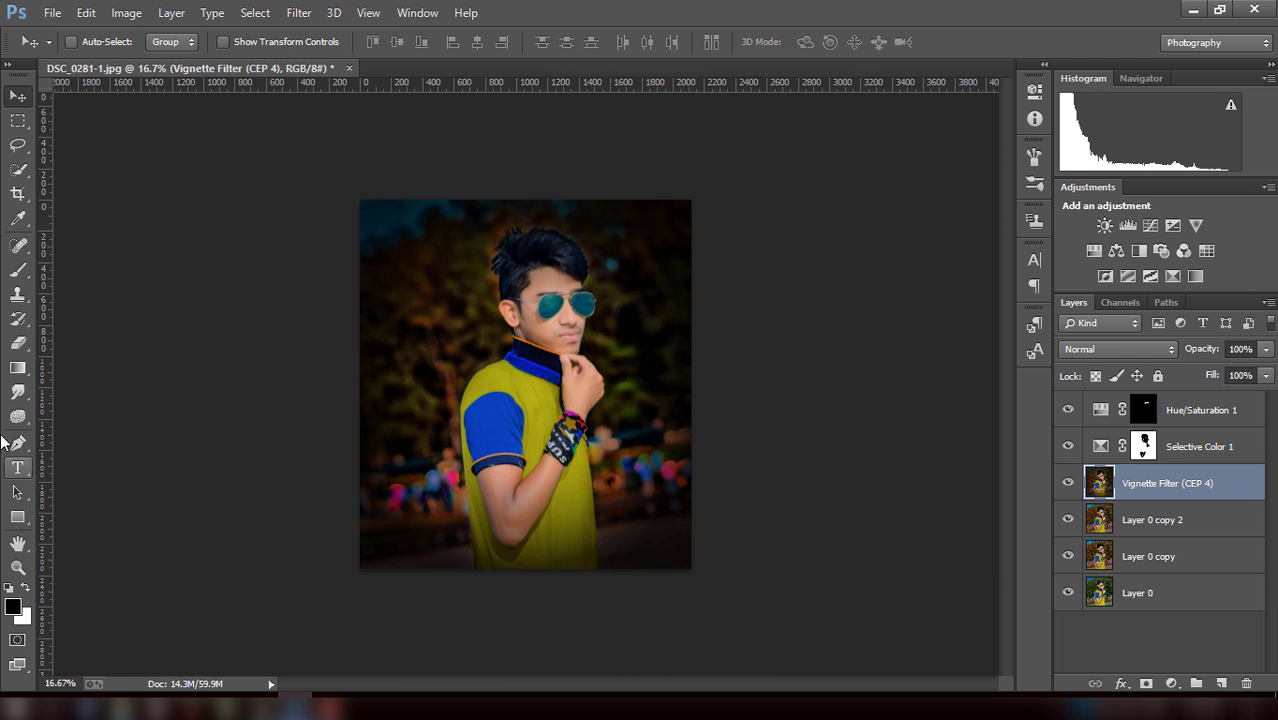
{"action": "left_click", "coordinate": [17, 343]}
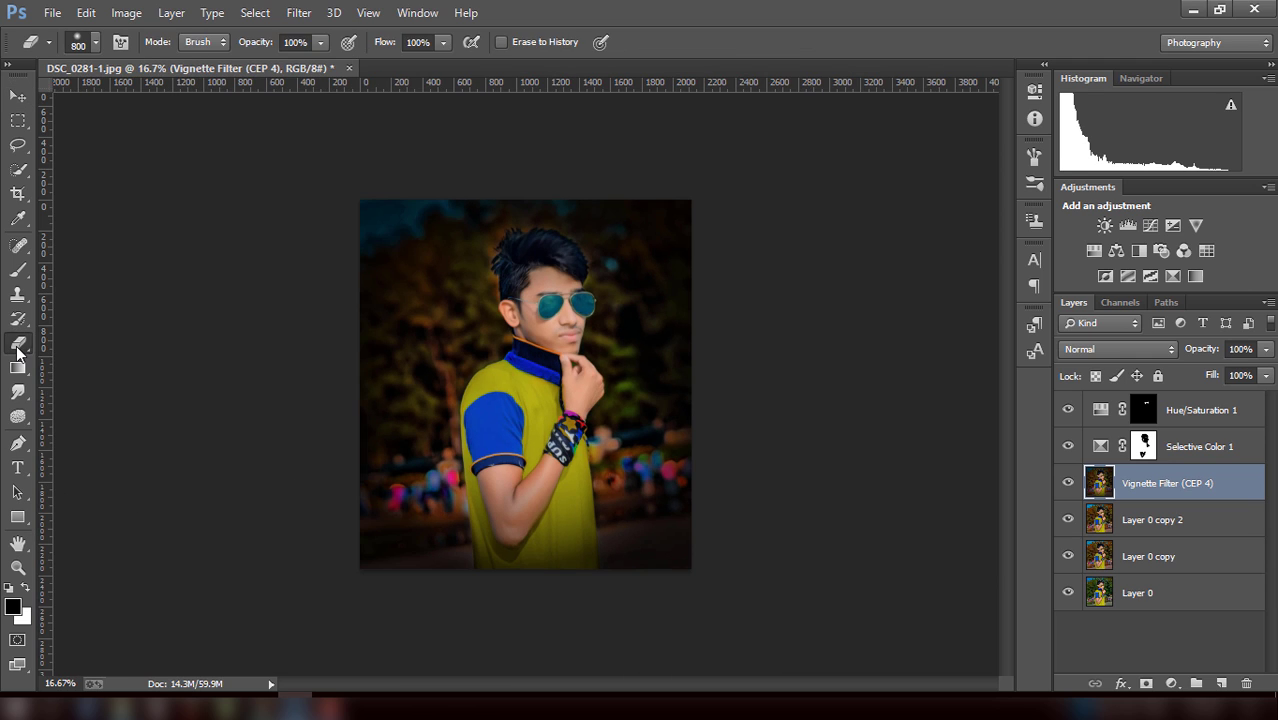
{"action": "left_click", "coordinate": [17, 270]}
{"action": "left_click", "coordinate": [1146, 683]}
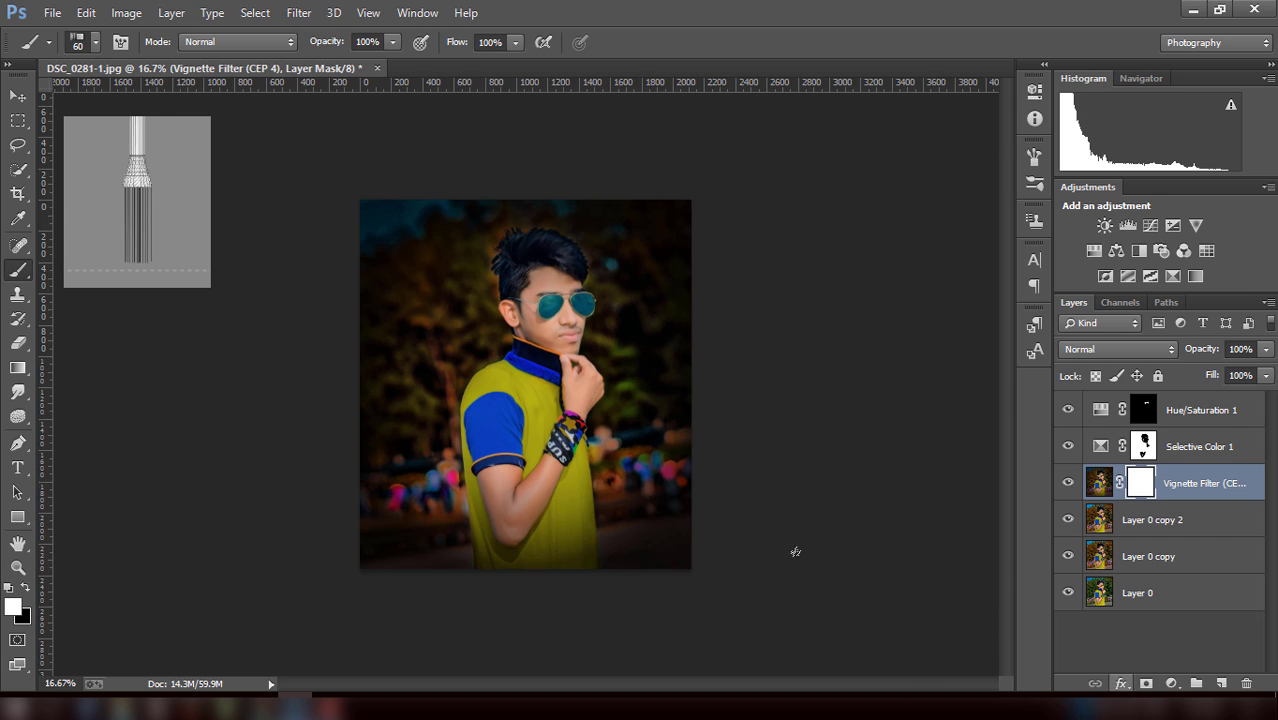
{"action": "key", "text": "x"}
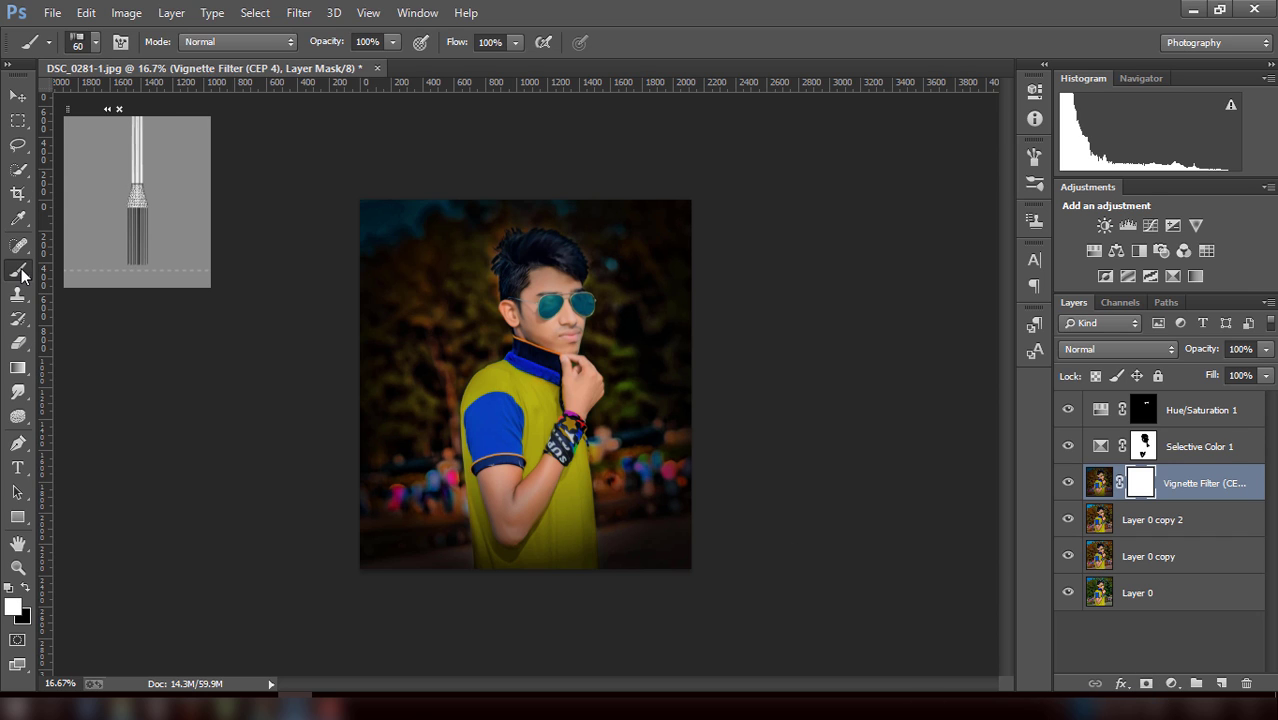
{"action": "left_click", "coordinate": [82, 42]}
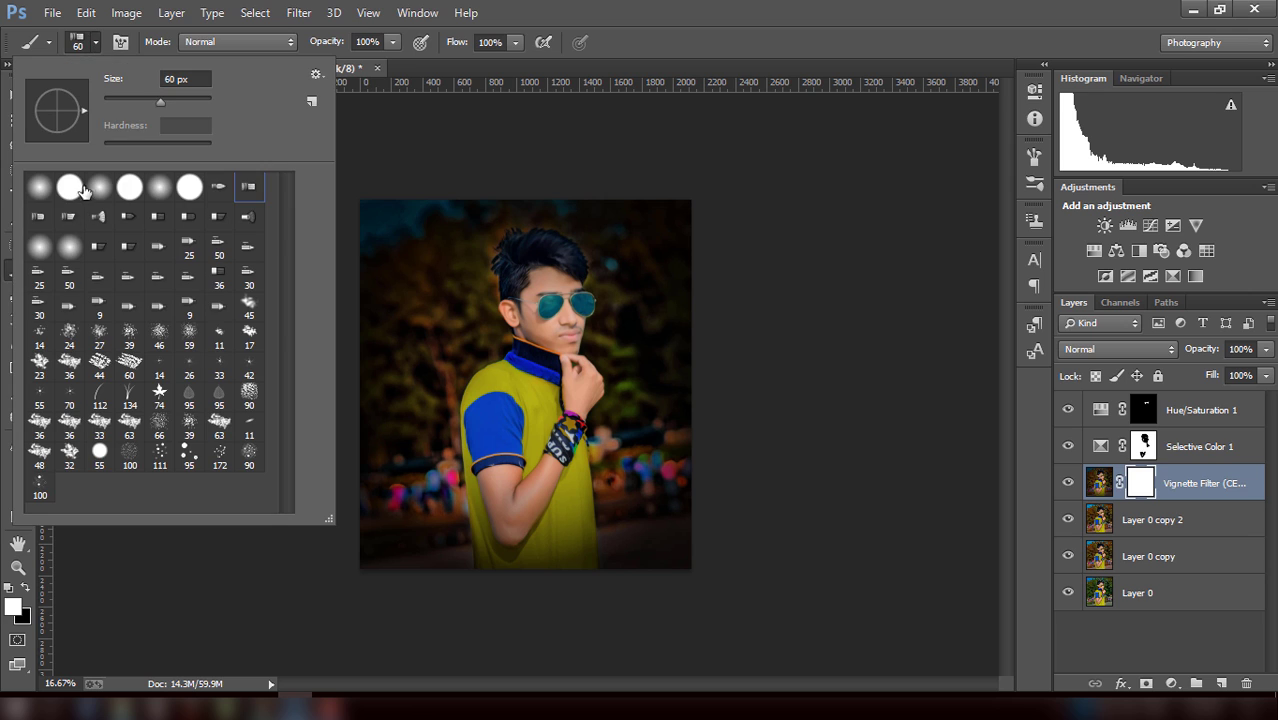
{"action": "left_click", "coordinate": [50, 193]}
{"action": "left_click", "coordinate": [393, 367]}
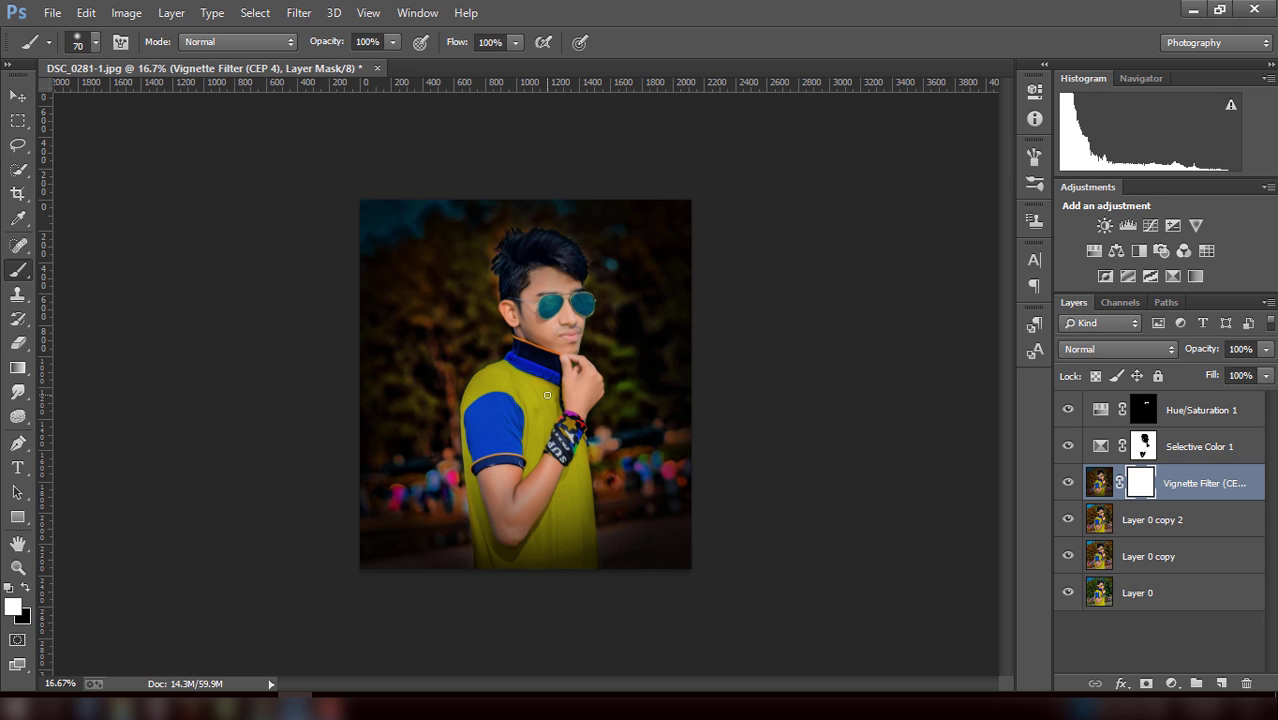
{"action": "key", "text": "bracketright"}
{"action": "key", "text": "bracketright"}
{"action": "key", "text": "bracketright"}
{"action": "key", "text": "bracketright"}
{"action": "key", "text": "bracketright"}
{"action": "key", "text": "bracketright"}
{"action": "key", "text": "bracketright"}
{"action": "key", "text": "bracketright"}
{"action": "key", "text": "bracketright"}
{"action": "left_click", "coordinate": [25, 587]}
{"action": "mouse_move", "coordinate": [525, 541]}
{"action": "left_mouse_down"}
{"action": "mouse_move", "coordinate": [529, 424]}
{"action": "mouse_move", "coordinate": [515, 500]}
{"action": "mouse_move", "coordinate": [507, 456]}
{"action": "left_mouse_up"}
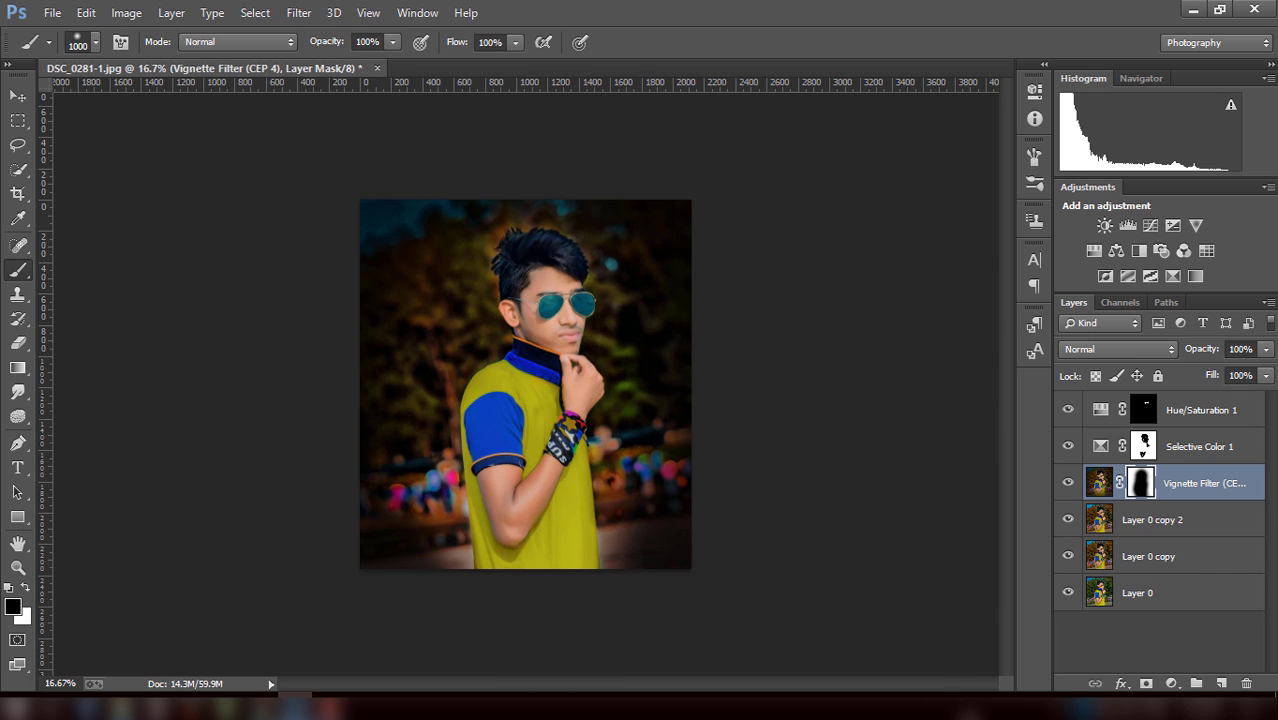
- Flatten the image and convert the Background into an unlocked Layer 0
{"action": "right_click", "coordinate": [1212, 493]}
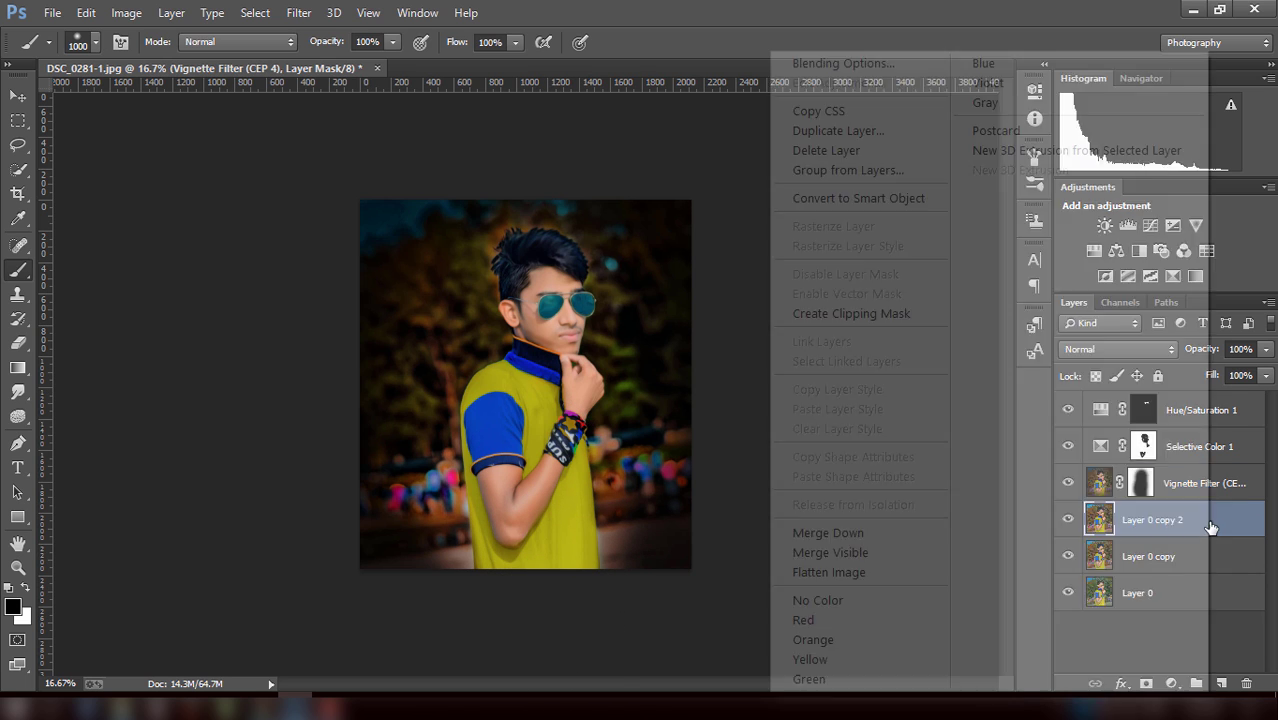
{"action": "left_click", "coordinate": [901, 571]}
{"action": "double_click", "coordinate": [1165, 420]}
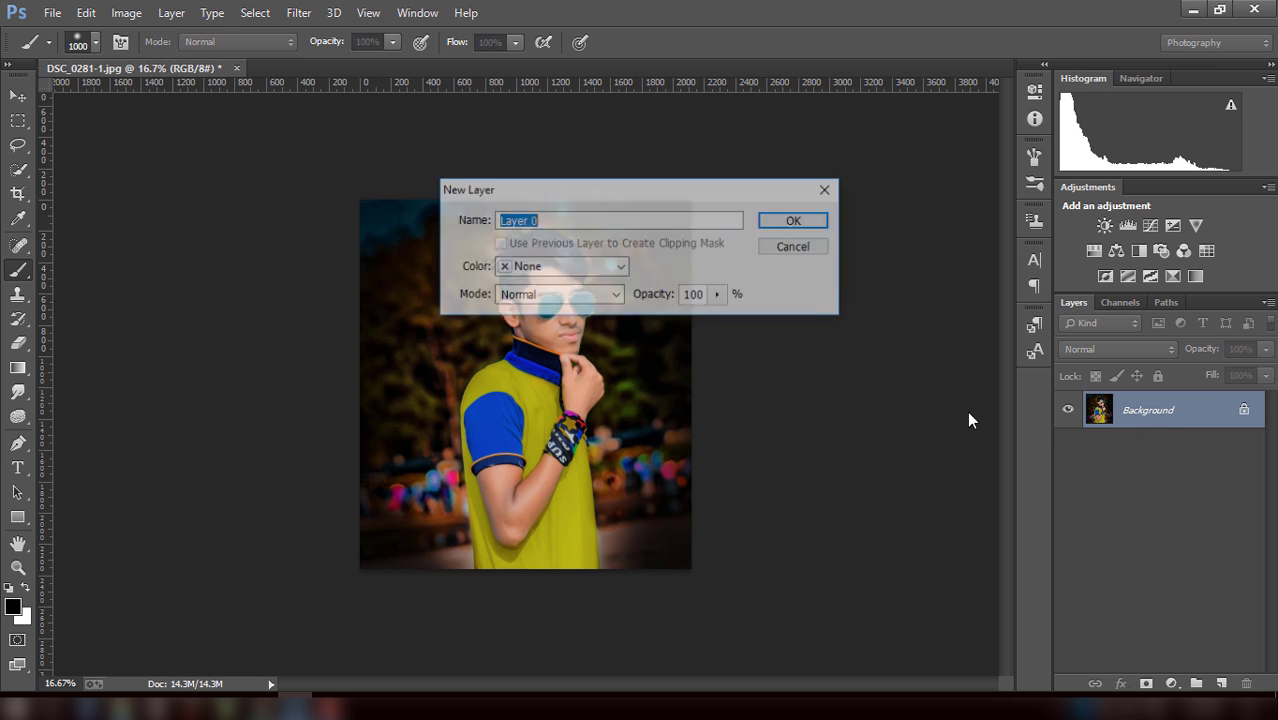
{"action": "left_click", "coordinate": [806, 222]}
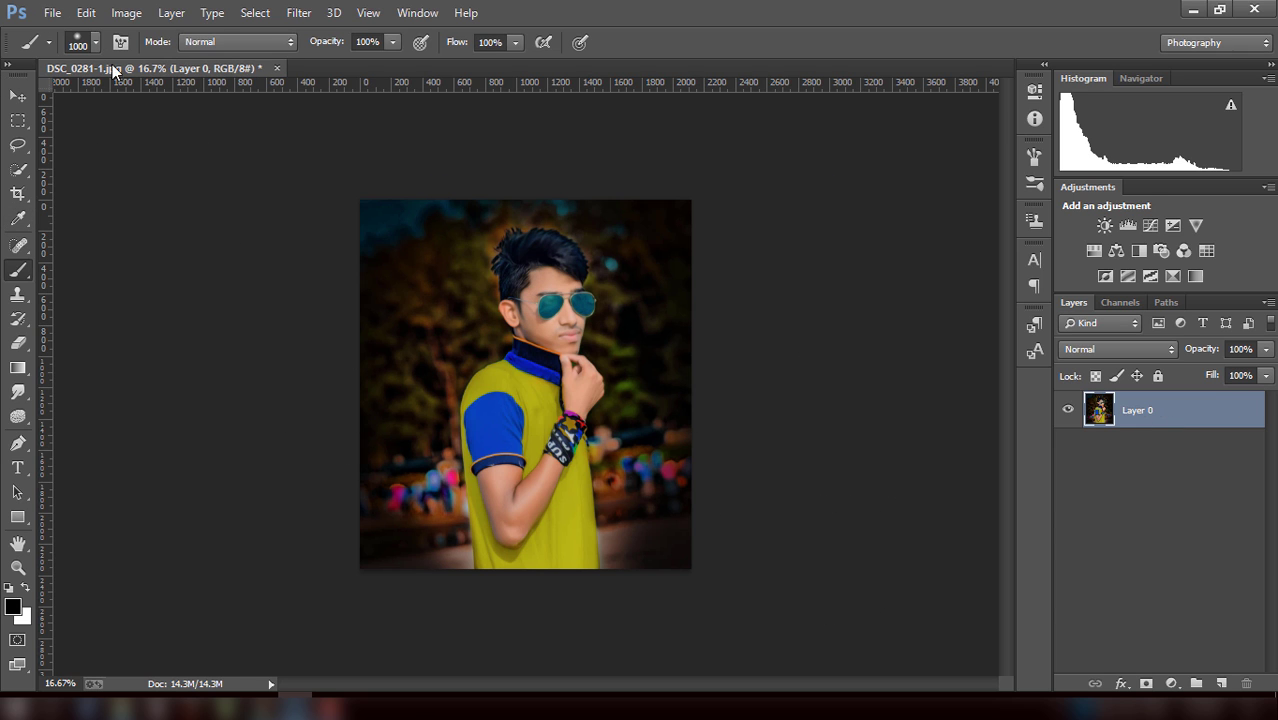
{"action": "left_click", "coordinate": [51, 13]}
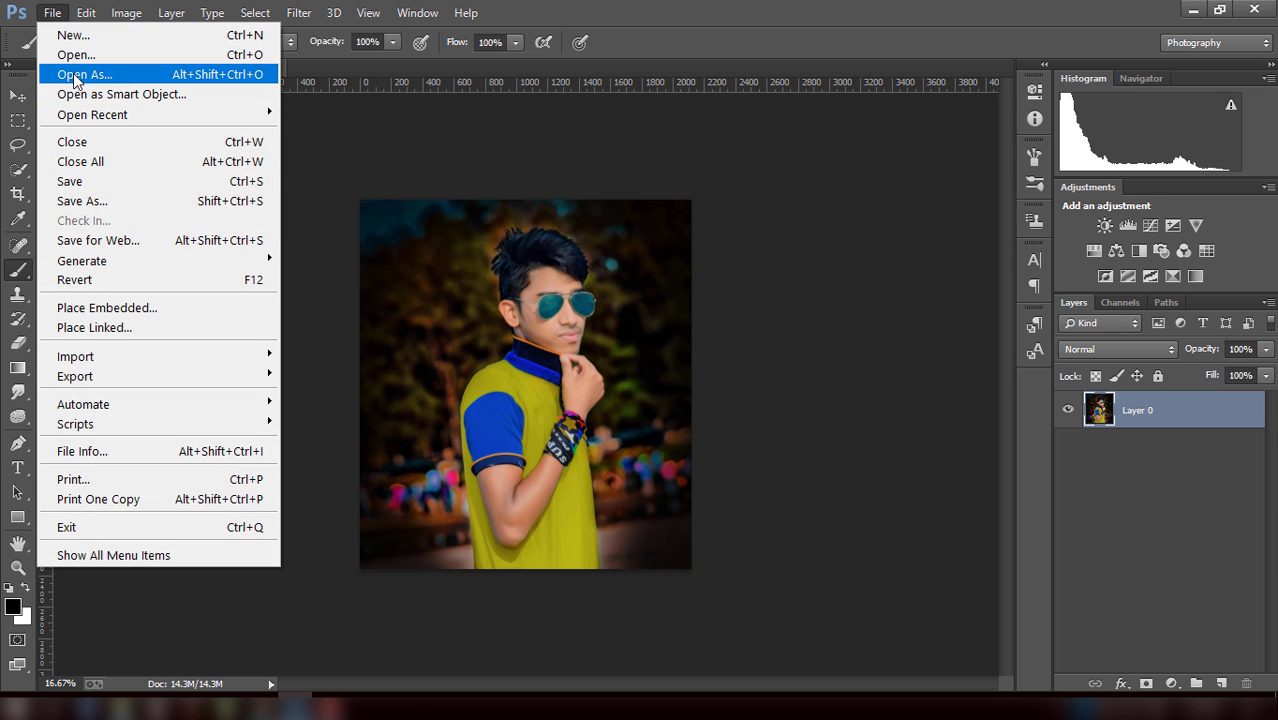
- Place the Sunlight image from the G: drive's PNG folder as an embedded layer
{"action": "left_click", "coordinate": [110, 308]}
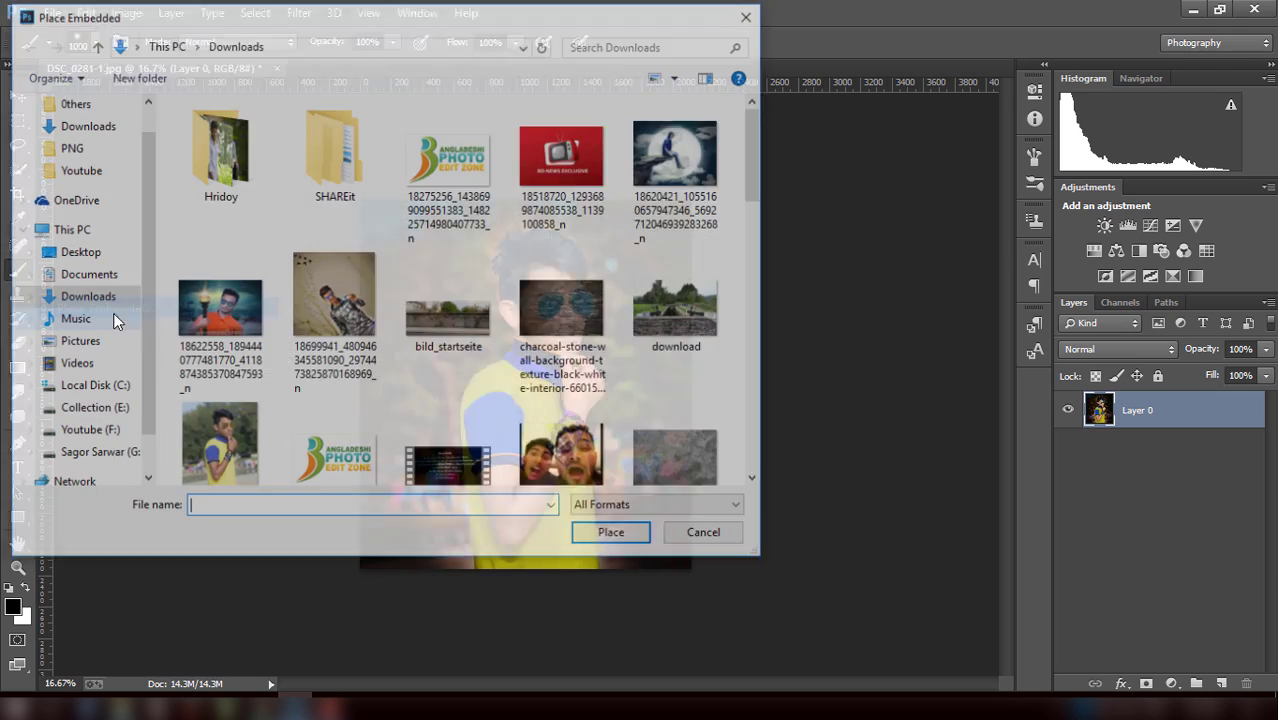
{"action": "scroll", "coordinate": [380, 289], "scroll_direction": "down", "scroll_amount": 10}
{"action": "scroll", "coordinate": [380, 289], "scroll_direction": "down", "scroll_amount": 5}
{"action": "scroll", "coordinate": [380, 289], "scroll_direction": "up", "scroll_amount": 13}
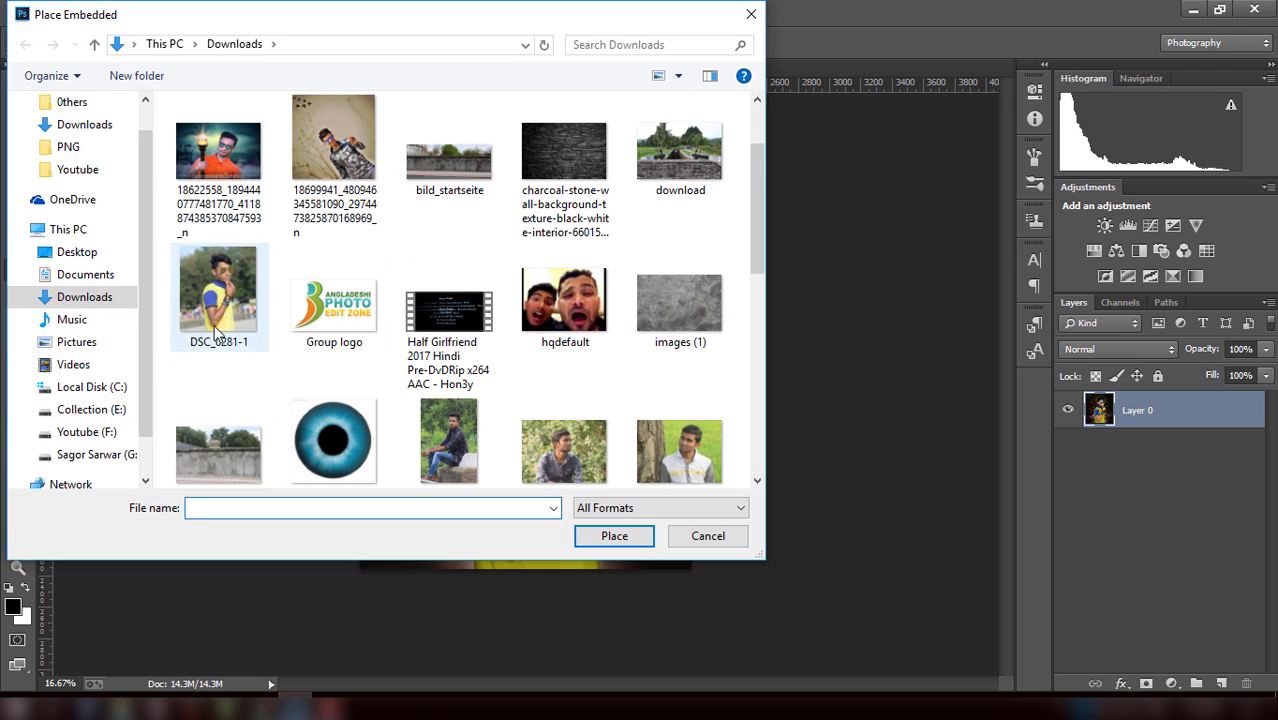
{"action": "left_click", "coordinate": [90, 454]}
{"action": "double_click", "coordinate": [442, 258]}
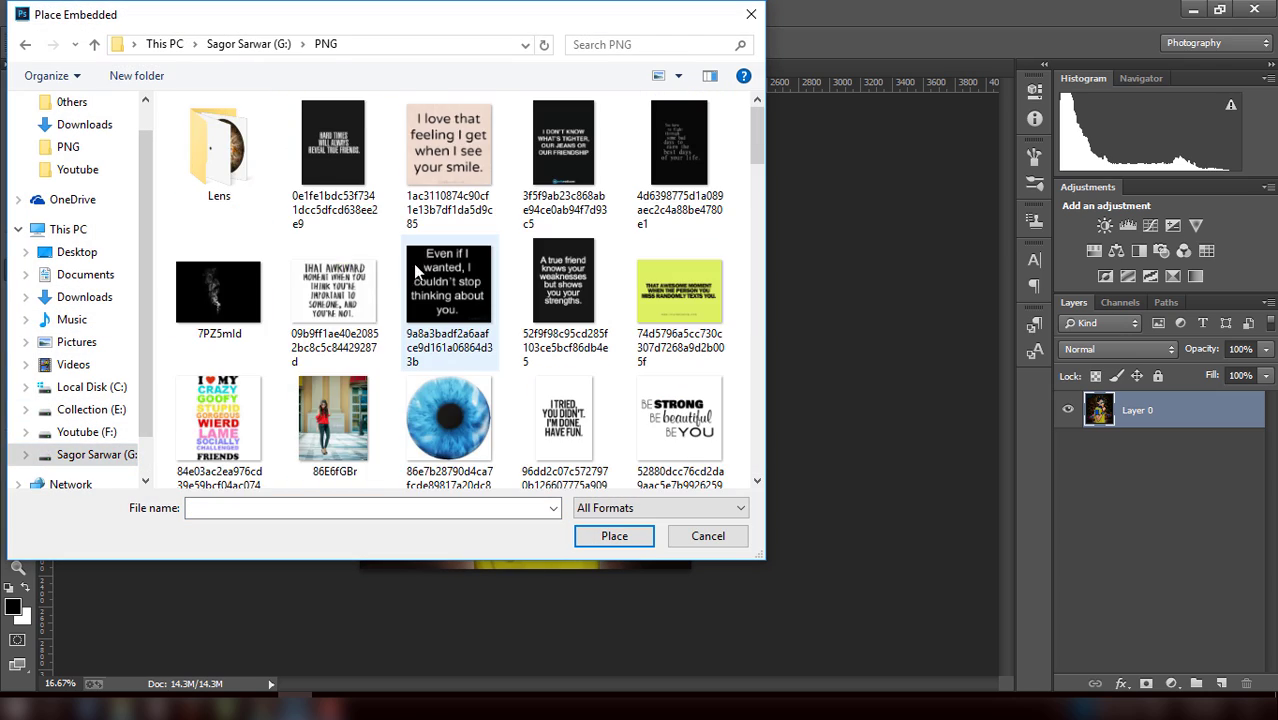
{"action": "scroll", "coordinate": [335, 270], "scroll_direction": "down", "scroll_amount": 3}
{"action": "scroll", "coordinate": [337, 271], "scroll_direction": "down", "scroll_amount": 5}
{"action": "scroll", "coordinate": [337, 271], "scroll_direction": "down", "scroll_amount": 5}
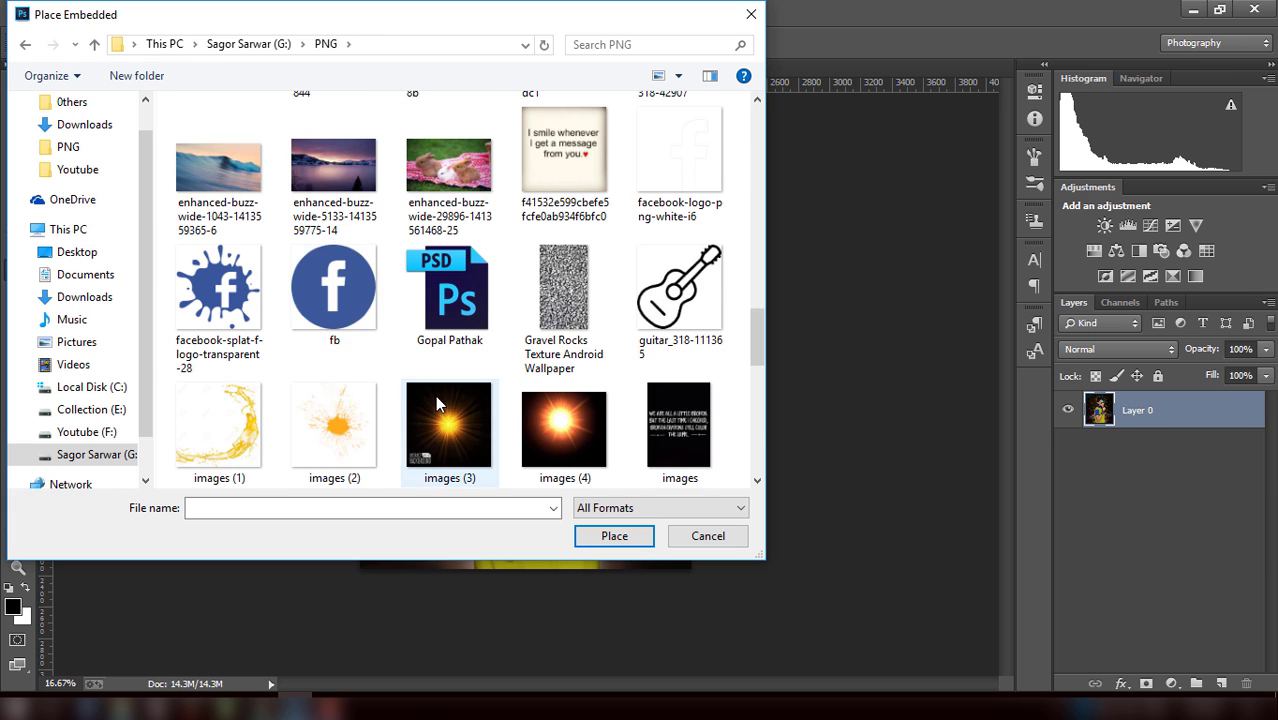
{"action": "scroll", "coordinate": [430, 390], "scroll_direction": "down", "scroll_amount": 3}
{"action": "scroll", "coordinate": [425, 385], "scroll_direction": "down", "scroll_amount": 3}
{"action": "left_click", "coordinate": [333, 395]}
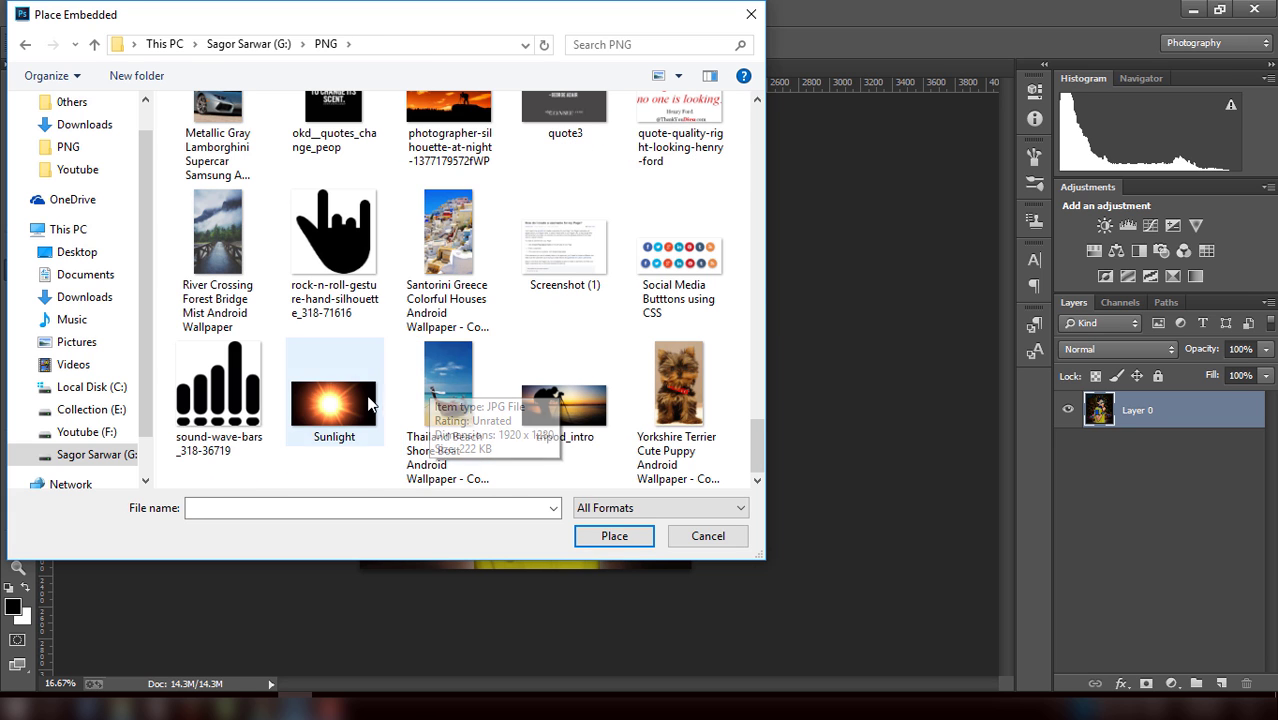
{"action": "left_click", "coordinate": [613, 535]}
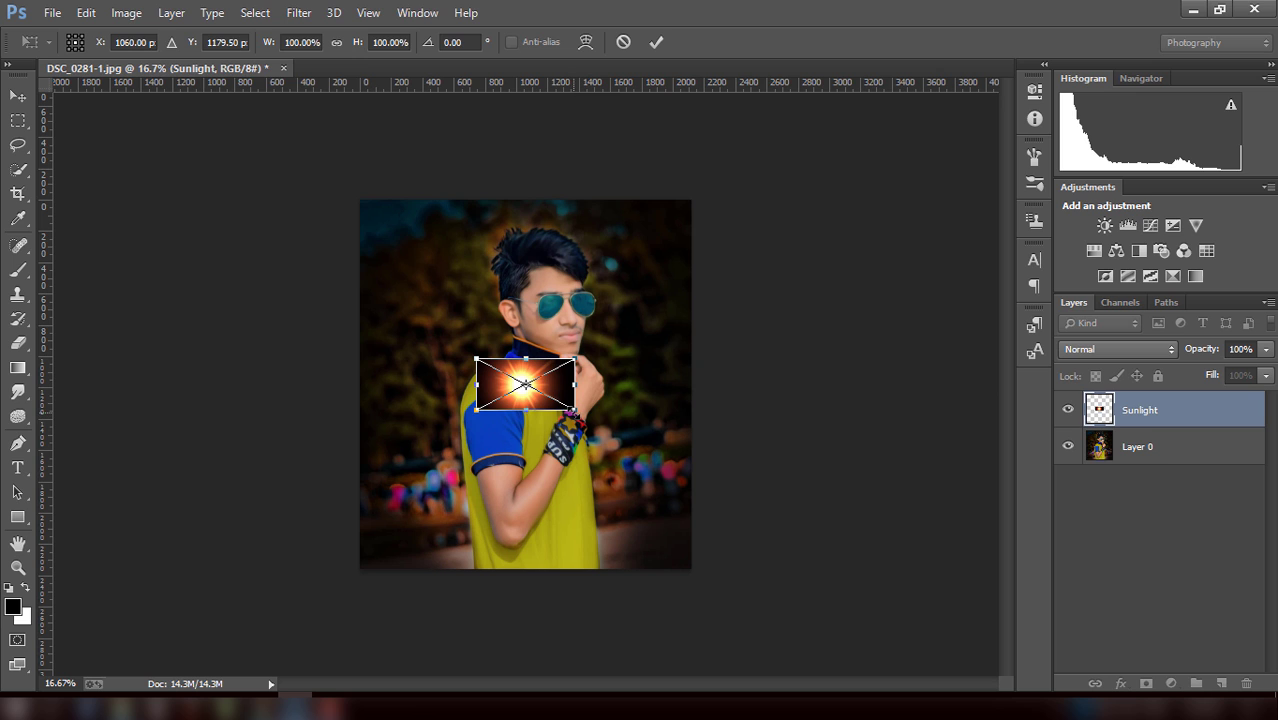
- Enlarge the Sunlight flare and set its blend mode to Screen
{"action": "left_click_drag", "start_coordinate": [574, 409], "coordinate": [656, 455]}
{"action": "left_click", "coordinate": [656, 42]}
{"action": "key", "text": "b"}
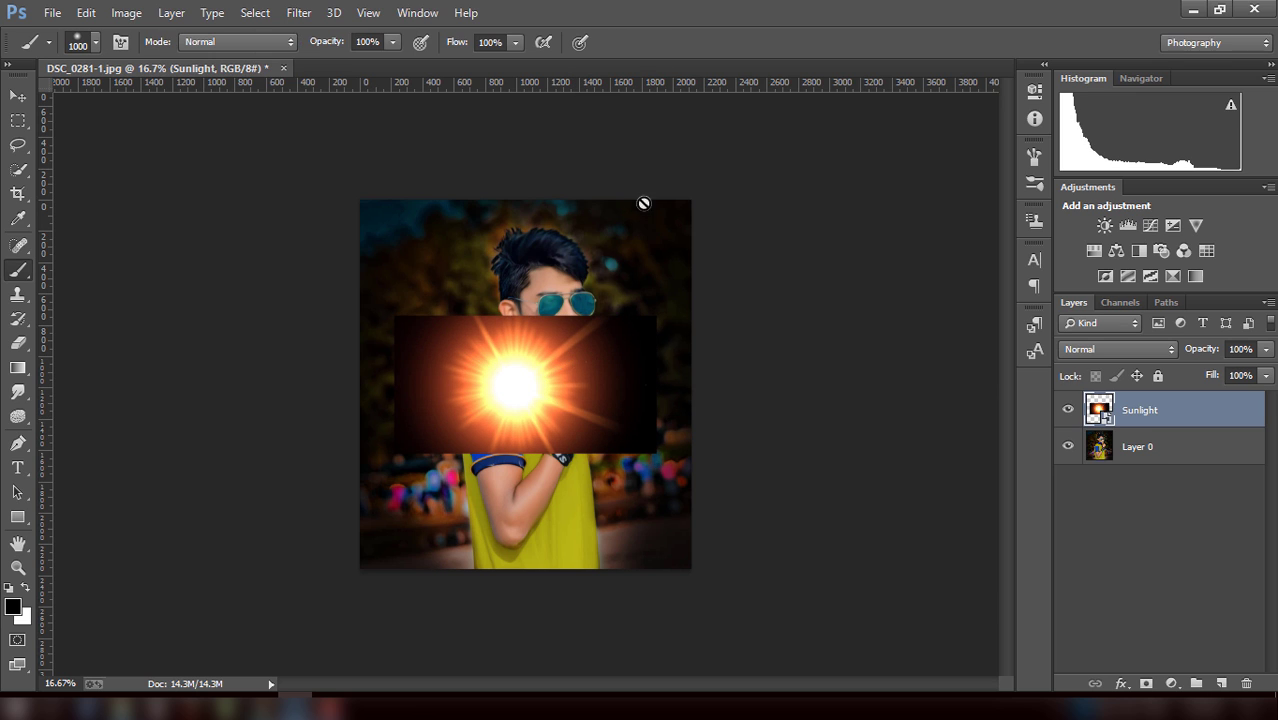
{"action": "left_click", "coordinate": [1137, 348]}
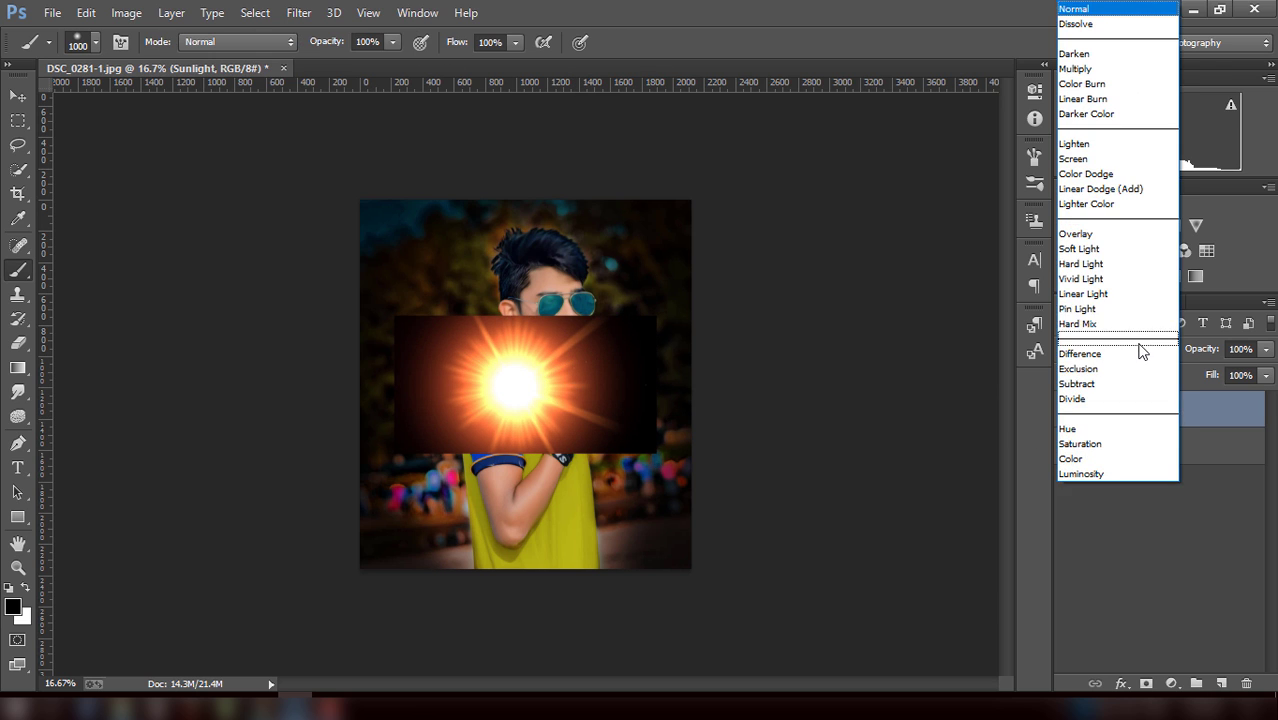
{"action": "left_click", "coordinate": [1090, 159]}
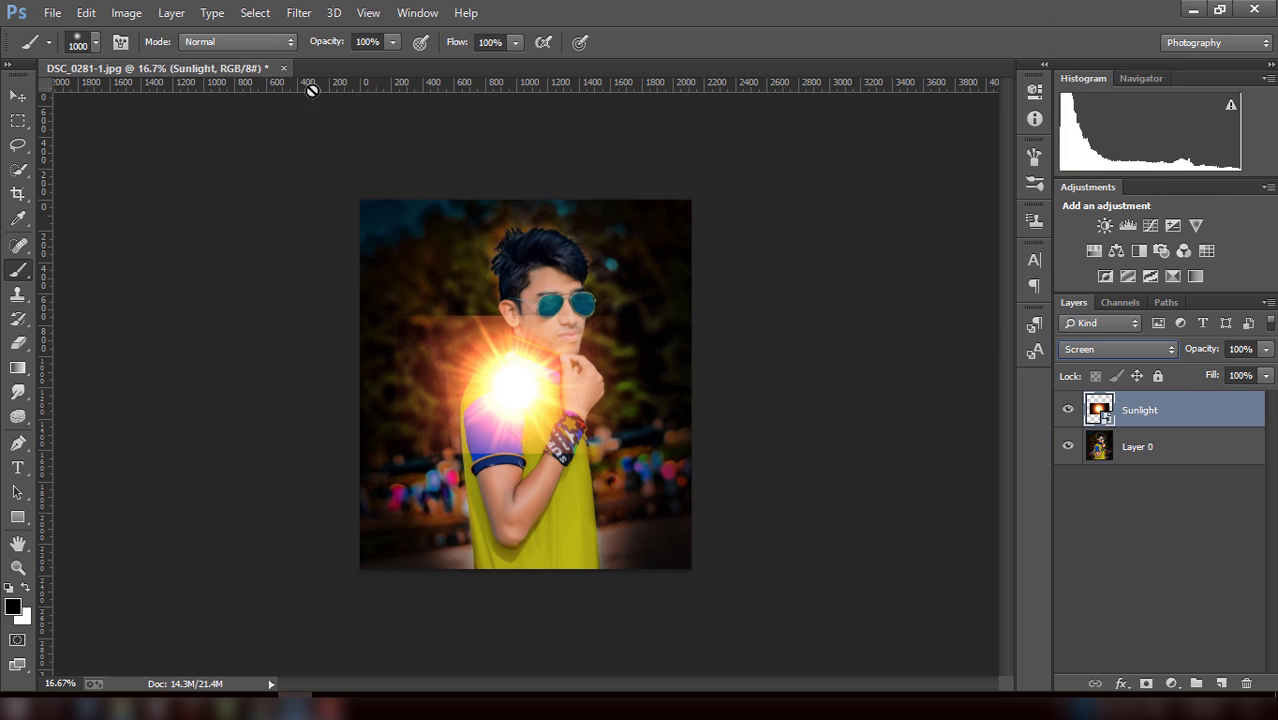
- Hide Layer 0 so only the flare is visible
{"action": "left_click", "coordinate": [309, 15]}
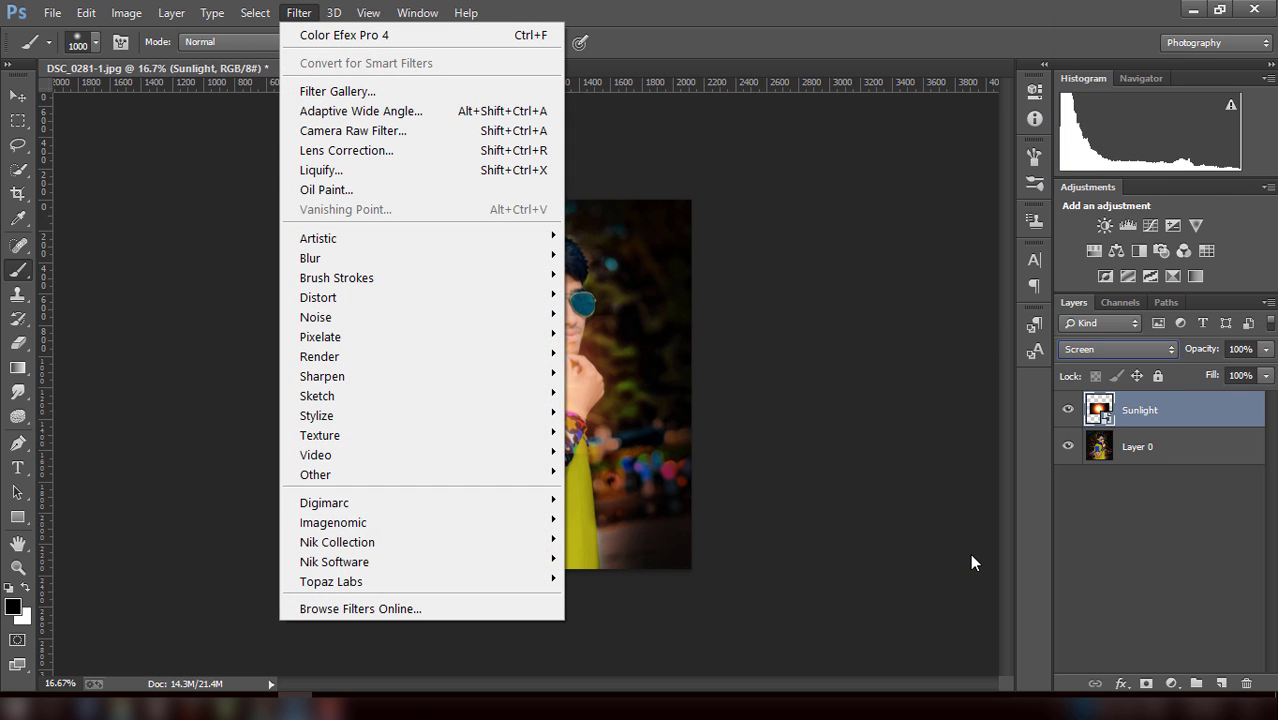
{"action": "left_click", "coordinate": [1060, 448]}
{"action": "left_click", "coordinate": [299, 12]}
{"action": "mouse_move", "coordinate": [310, 258]}
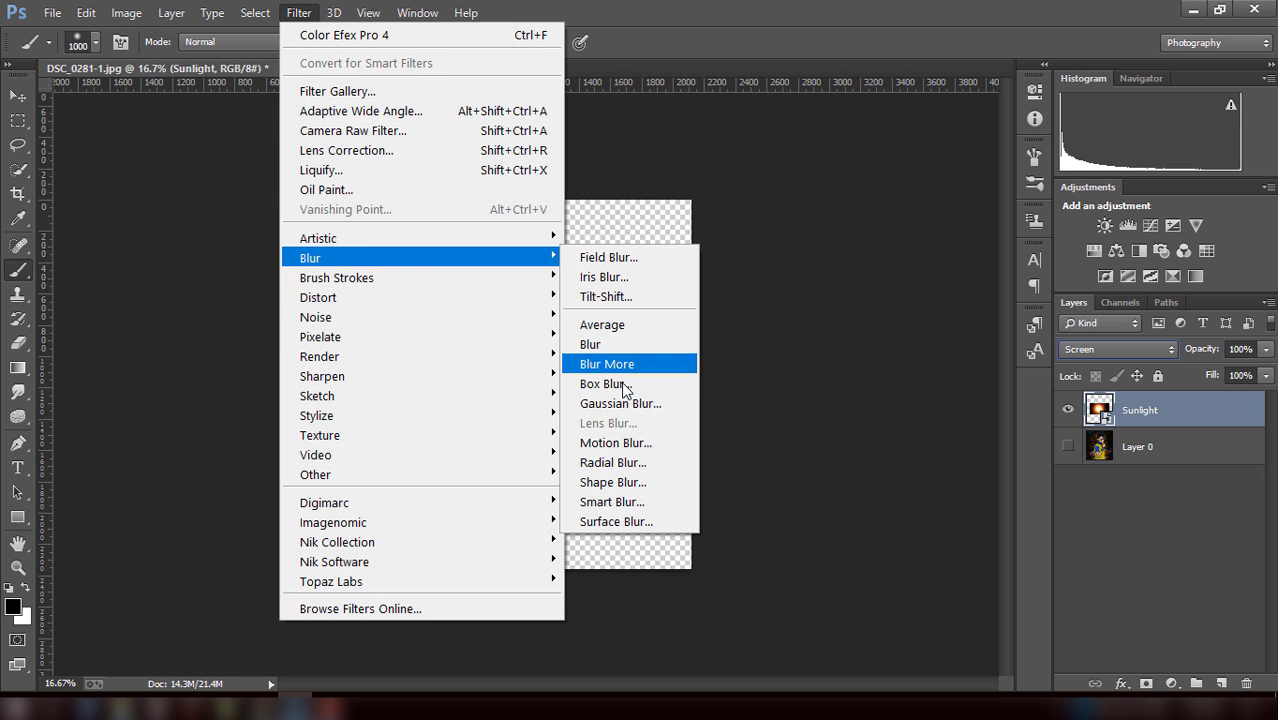
- Soften the Sunlight flare with an 83.5 px Gaussian Blur
{"action": "left_click", "coordinate": [600, 403]}
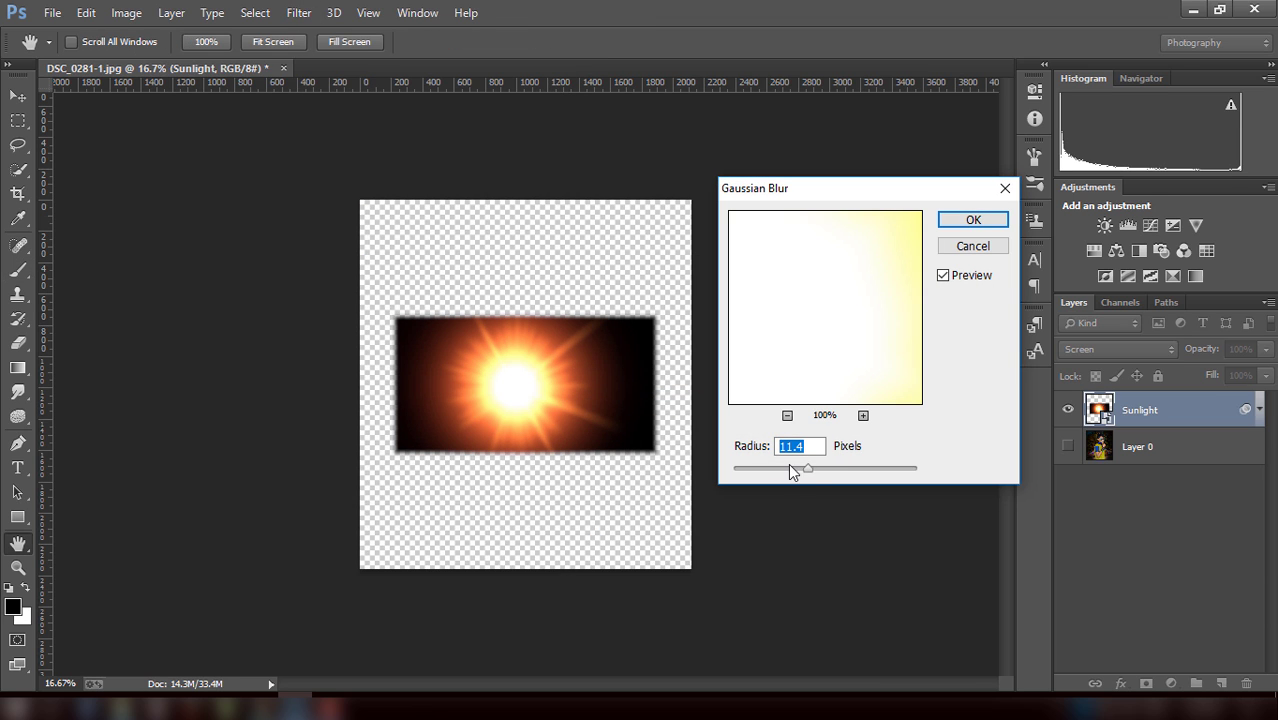
{"action": "left_click_drag", "start_coordinate": [832, 467], "coordinate": [844, 465]}
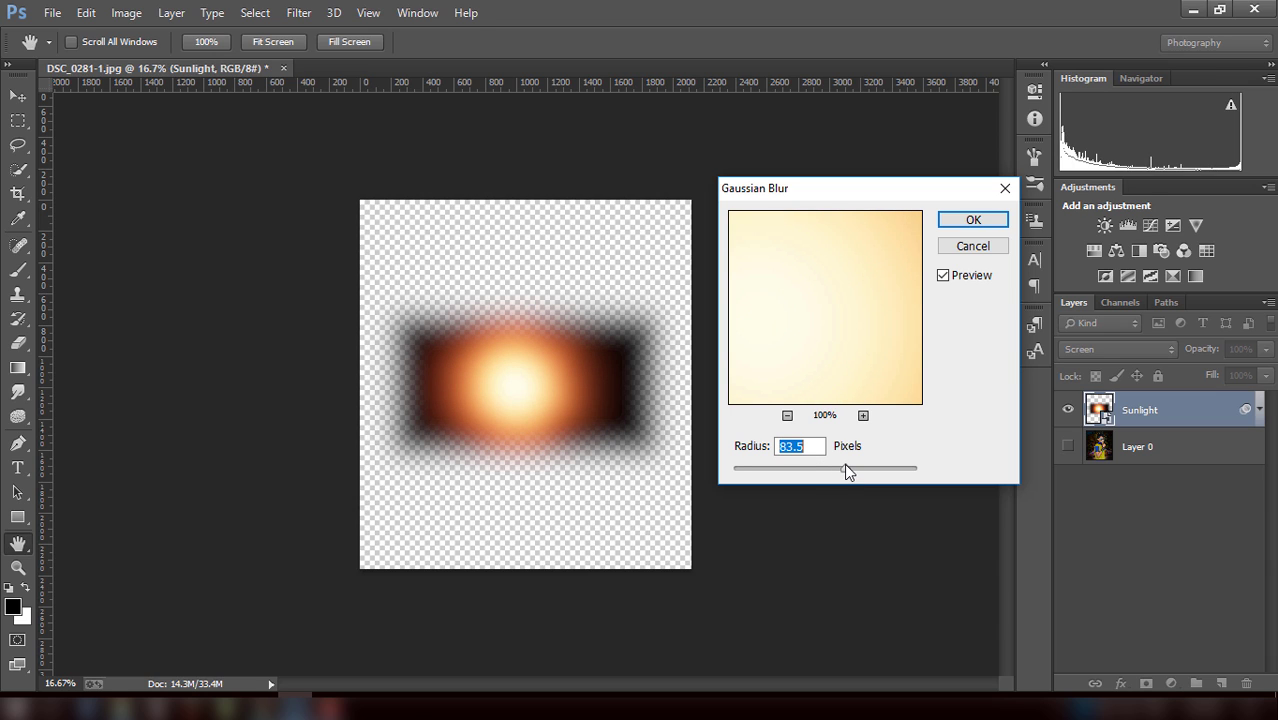
{"action": "left_click", "coordinate": [973, 221]}
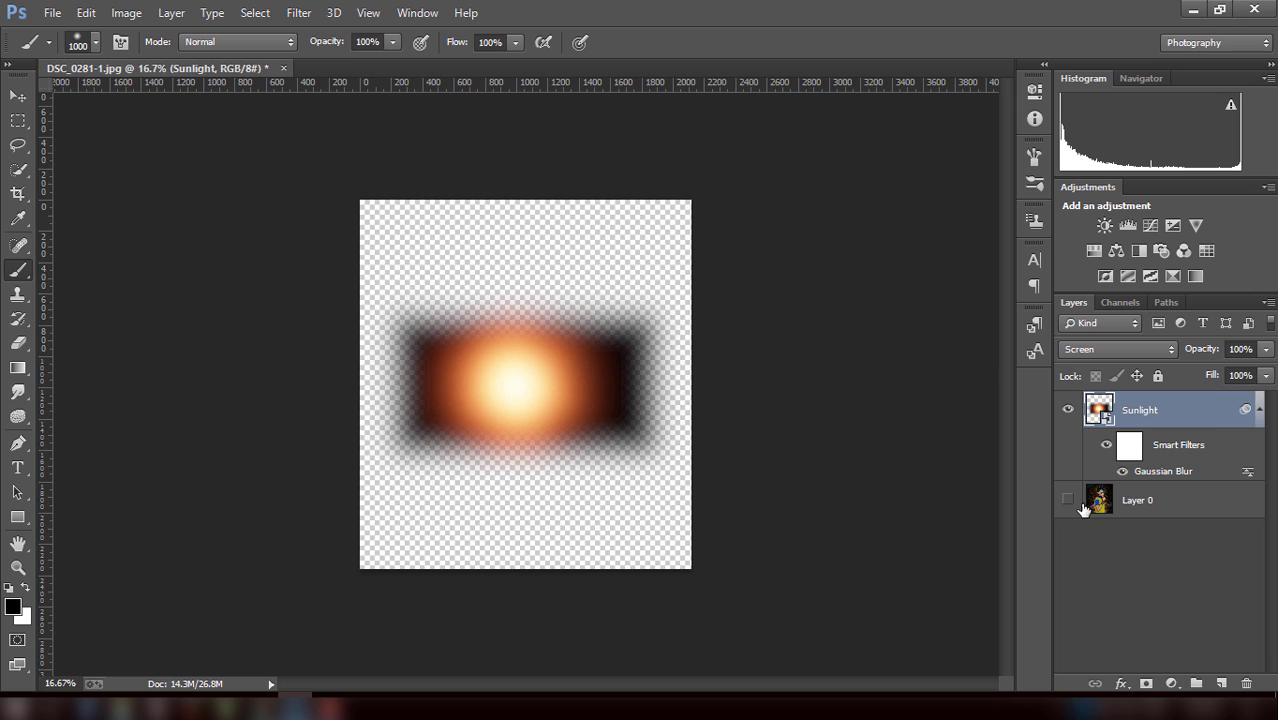
- Show Layer 0 again and move the glow up beside the young man's face
{"action": "left_click", "coordinate": [1068, 500]}
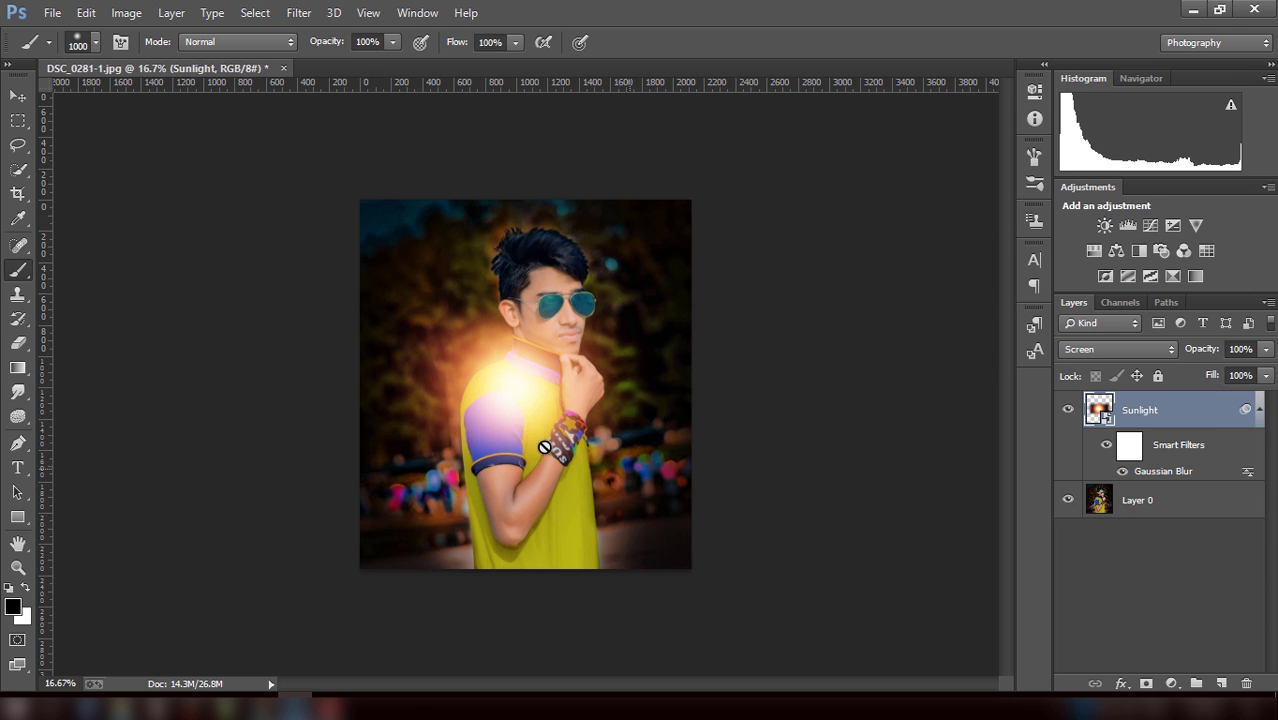
{"action": "left_click", "coordinate": [22, 102]}
{"action": "mouse_move", "coordinate": [506, 392]}
{"action": "left_mouse_down"}
{"action": "mouse_move", "coordinate": [456, 334]}
{"action": "mouse_move", "coordinate": [469, 333]}
{"action": "left_mouse_up"}
{"action": "key", "text": "ctrl+t"}
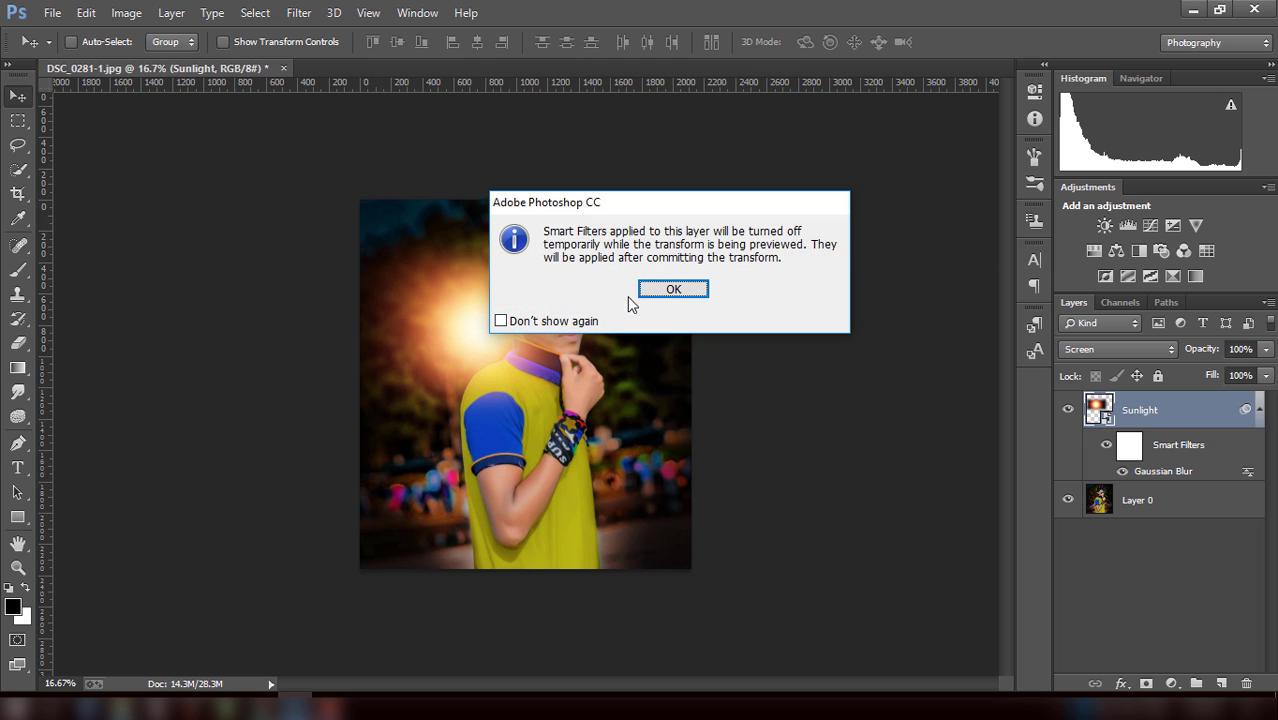
- Narrow the Sunlight glow horizontally and shift it toward the upper left
{"action": "left_click", "coordinate": [649, 291]}
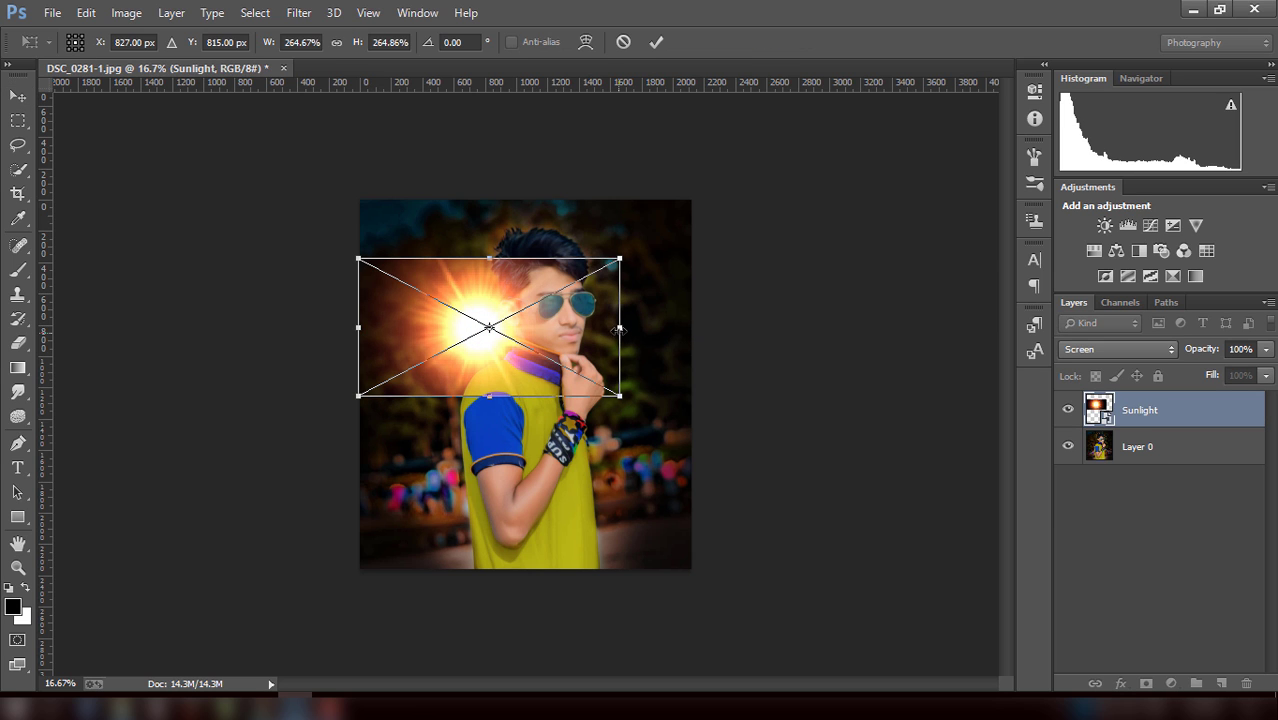
{"action": "left_click_drag", "start_coordinate": [619, 328], "coordinate": [567, 323]}
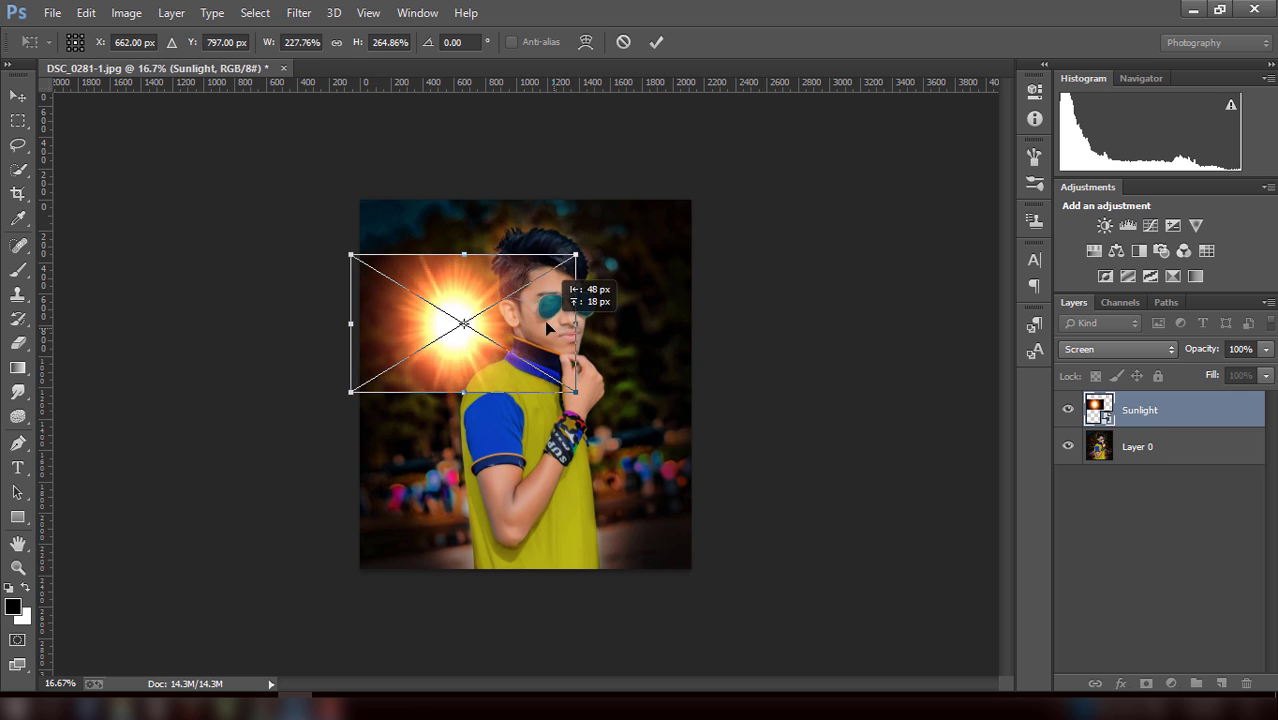
{"action": "left_click", "coordinate": [657, 42]}
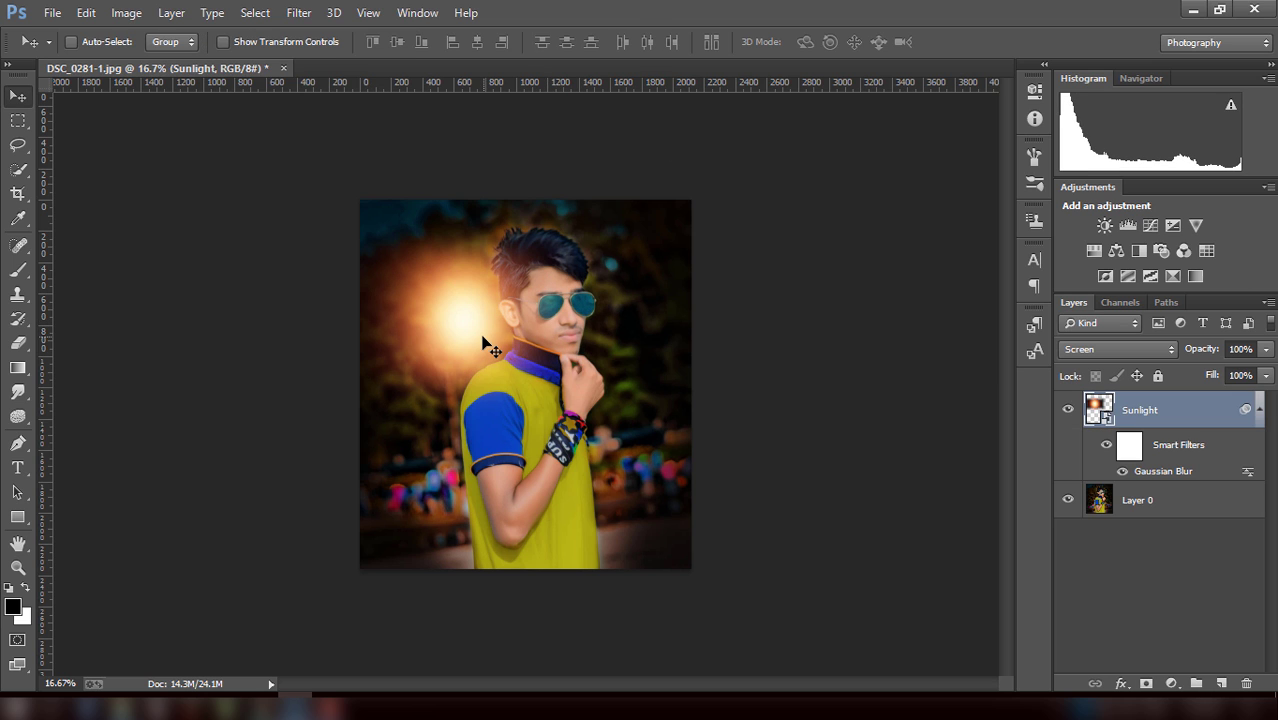
{"action": "mouse_move", "coordinate": [477, 341]}
{"action": "left_mouse_down"}
{"action": "mouse_move", "coordinate": [474, 352]}
{"action": "mouse_move", "coordinate": [468, 334]}
{"action": "left_mouse_up"}
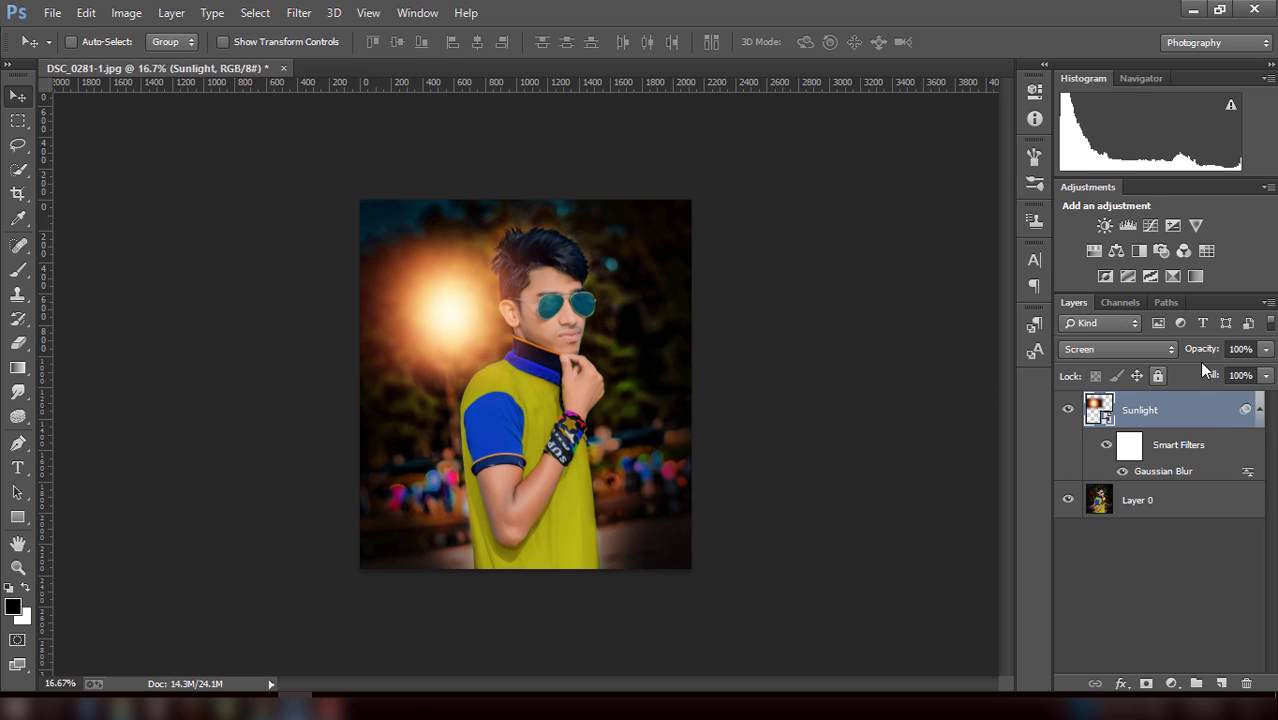
- Lower the Sunlight layer's opacity to 59% and nudge the glow into place
{"action": "left_click", "coordinate": [1265, 349]}
{"action": "left_click_drag", "start_coordinate": [1262, 372], "coordinate": [1223, 374]}
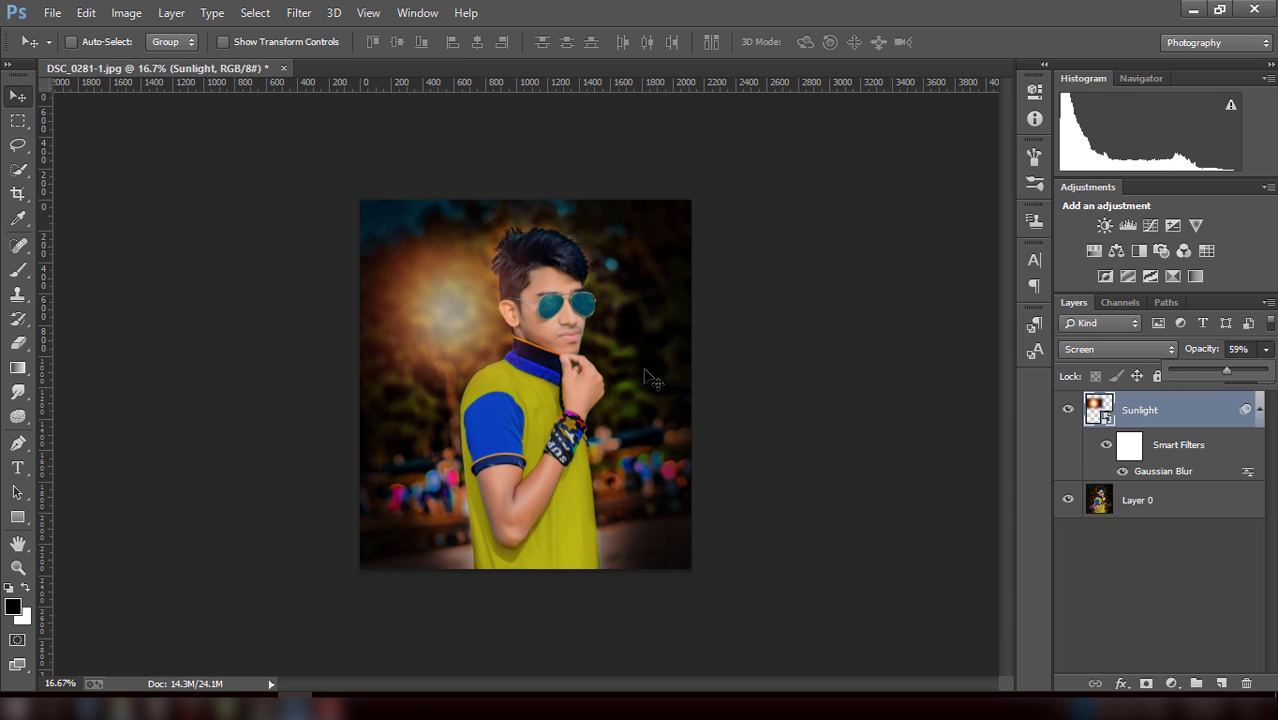
{"action": "left_click_drag", "start_coordinate": [487, 327], "coordinate": [489, 340]}
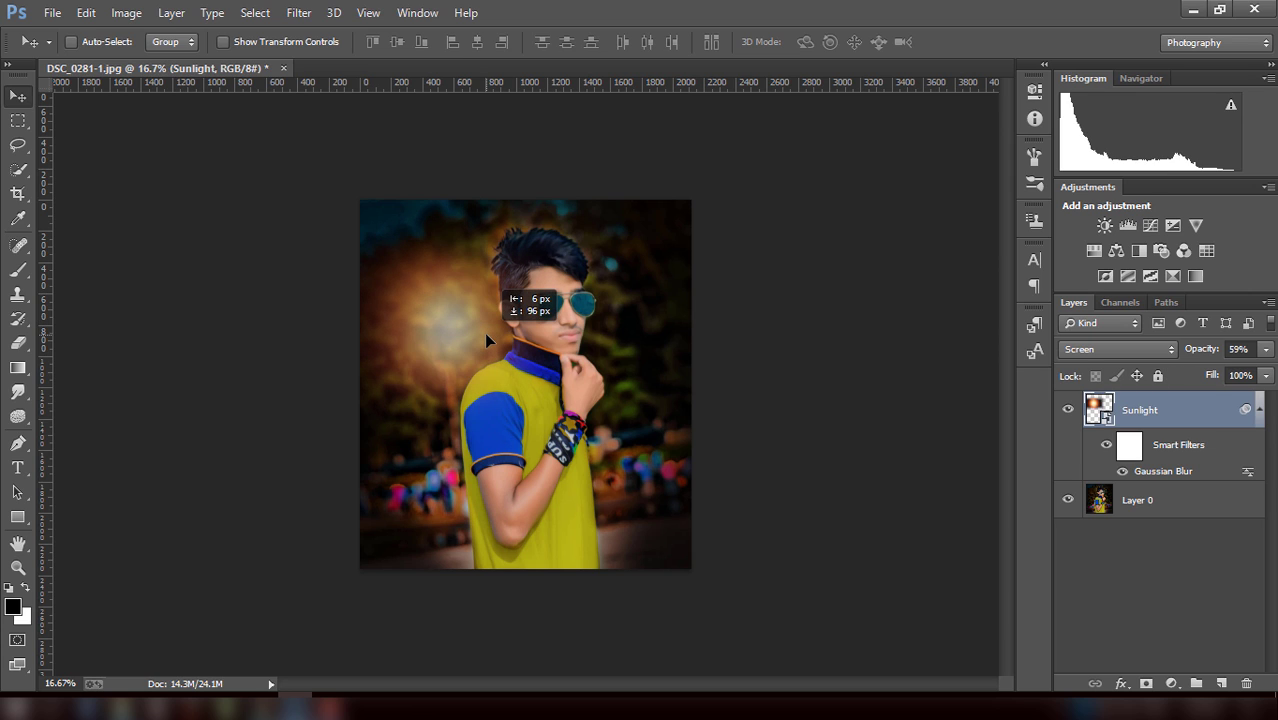
{"action": "left_click", "coordinate": [16, 345]}
- Rasterize the Sunlight smart object and merge it down into Layer 0
{"action": "left_click", "coordinate": [771, 353]}
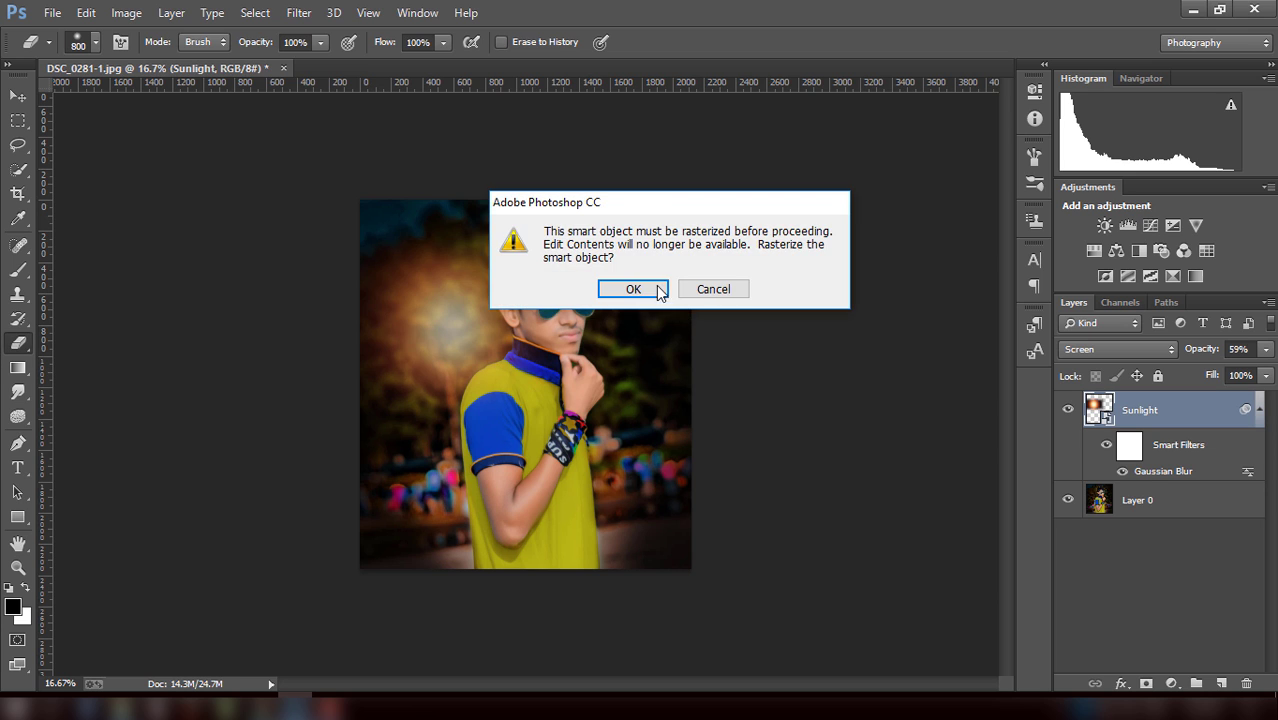
{"action": "left_click", "coordinate": [650, 289]}
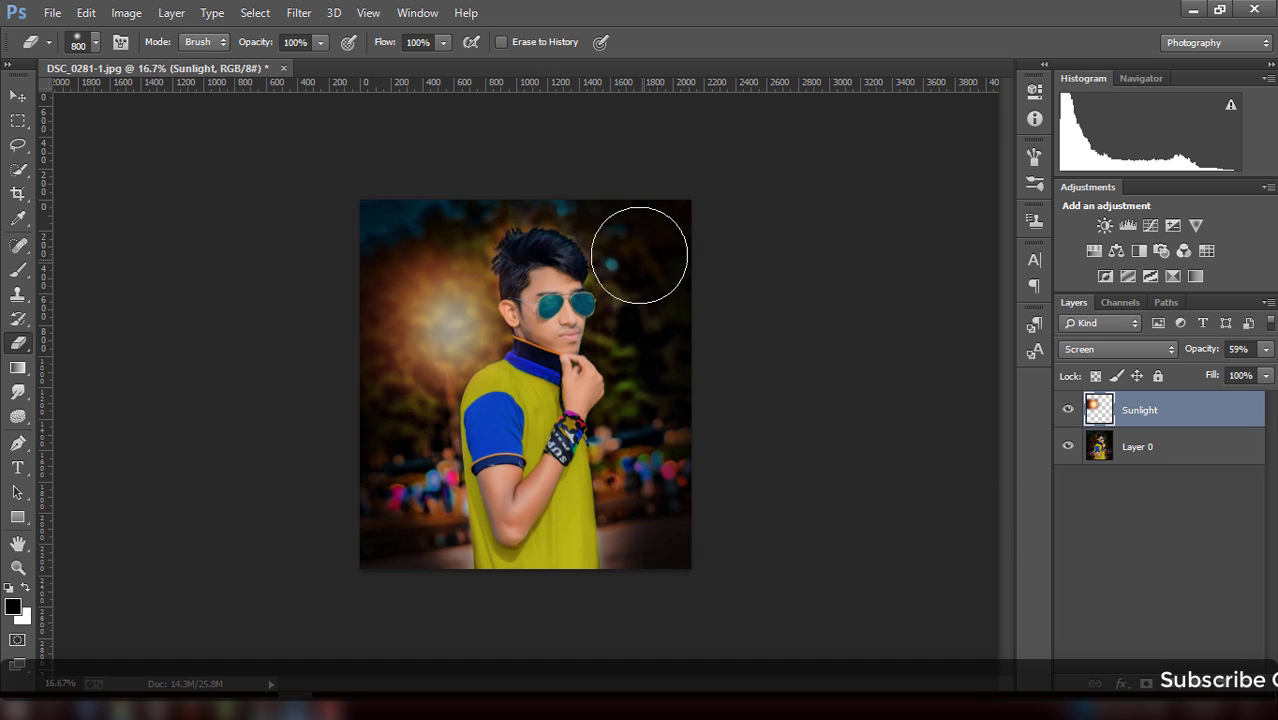
{"action": "right_click", "coordinate": [1162, 412]}
{"action": "left_click", "coordinate": [800, 531]}
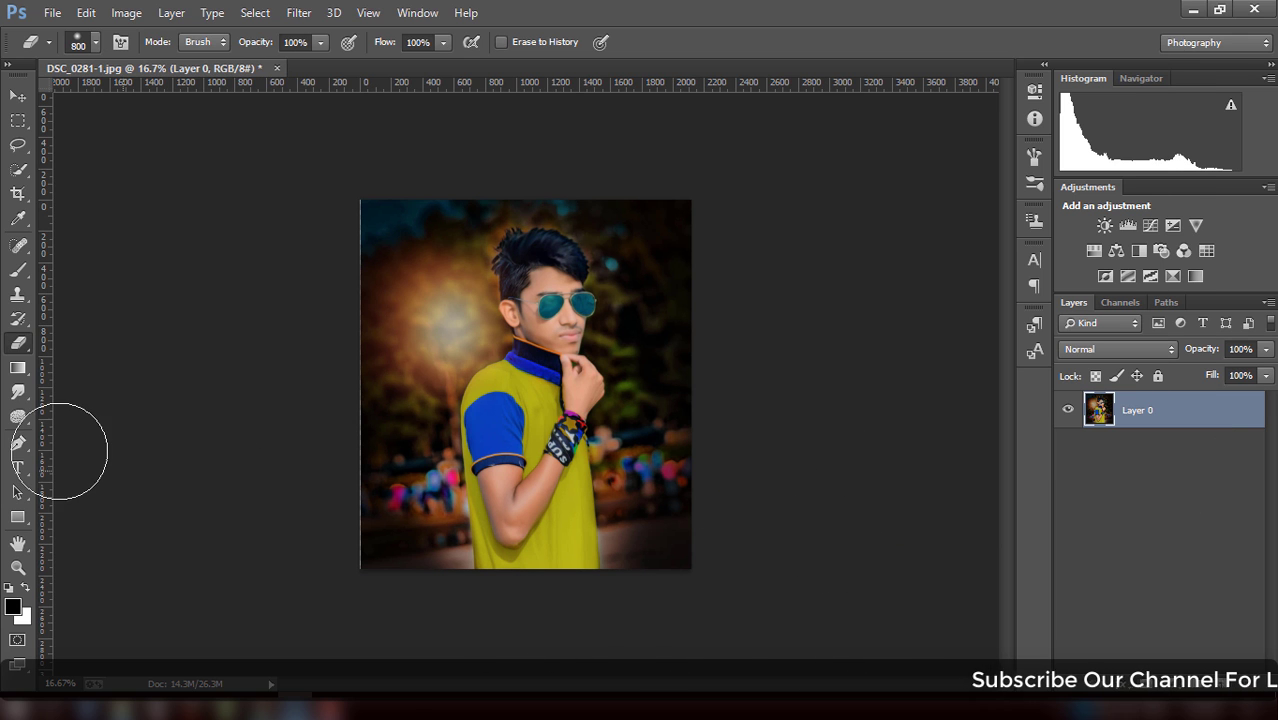
{"action": "left_click", "coordinate": [52, 13]}
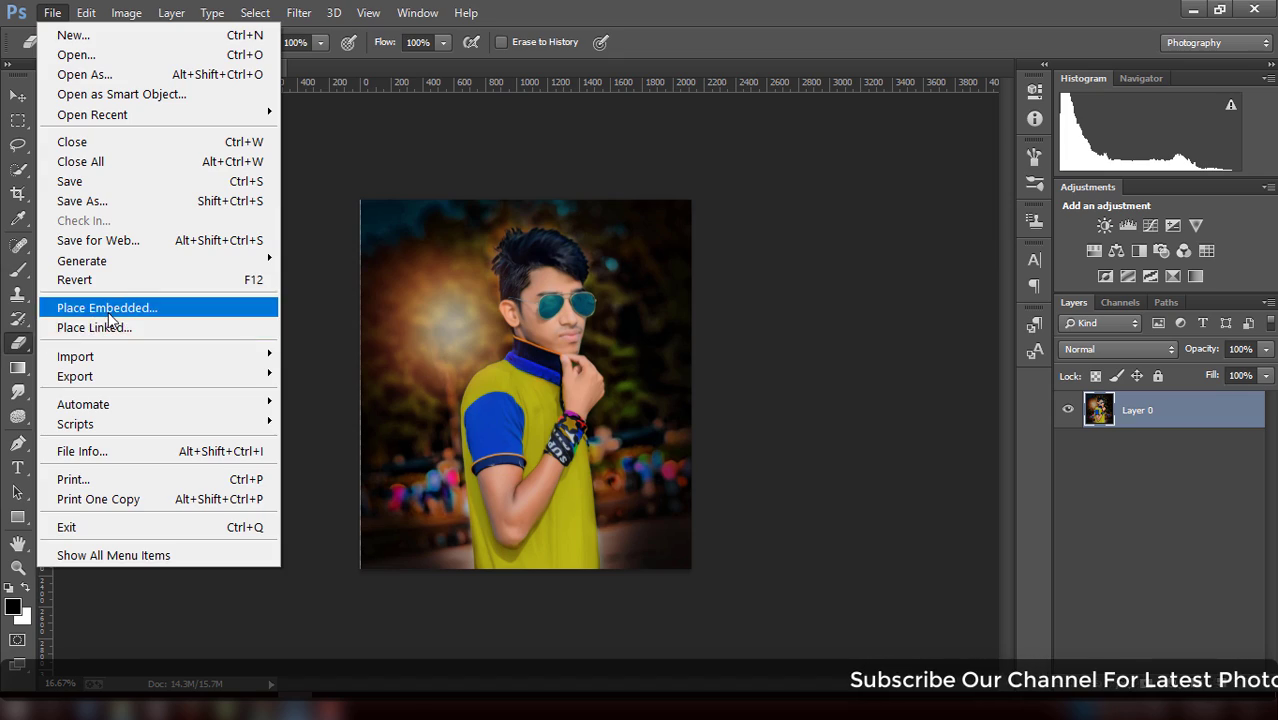
- Place the round SE logo file from the Youtube folder as an embedded layer
{"action": "left_click", "coordinate": [105, 308]}
{"action": "scroll", "coordinate": [427, 294], "scroll_direction": "down", "scroll_amount": 10}
{"action": "scroll", "coordinate": [365, 300], "scroll_direction": "down", "scroll_amount": 5}
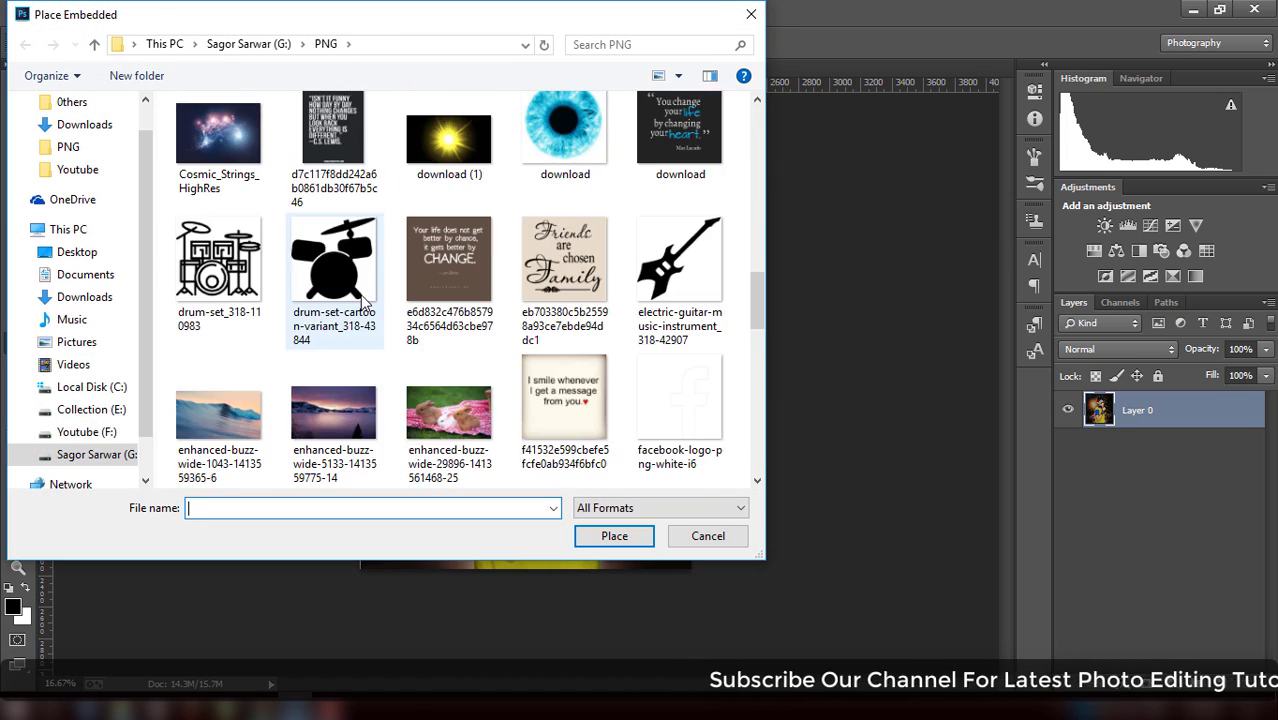
{"action": "scroll", "coordinate": [365, 300], "scroll_direction": "down", "scroll_amount": 5}
{"action": "left_click", "coordinate": [86, 432]}
{"action": "left_click", "coordinate": [117, 455]}
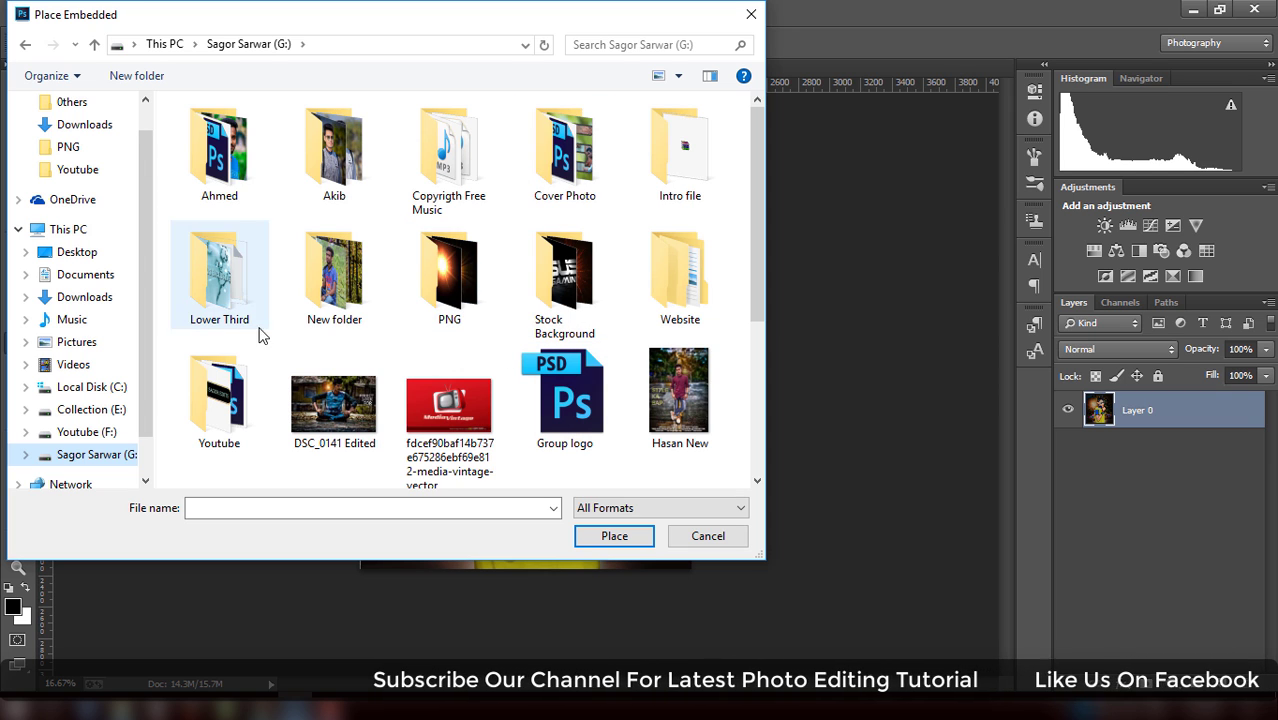
{"action": "scroll", "coordinate": [479, 259], "scroll_direction": "down", "scroll_amount": 2}
{"action": "scroll", "coordinate": [479, 259], "scroll_direction": "up", "scroll_amount": 1}
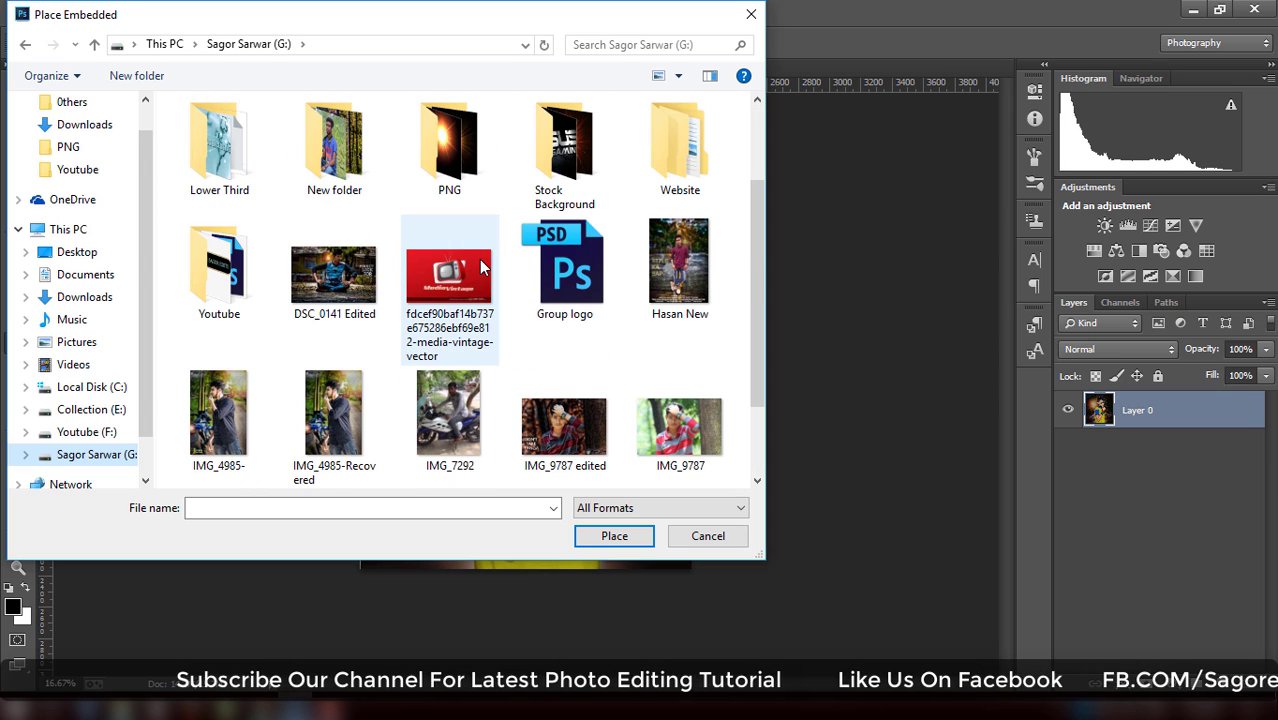
{"action": "double_click", "coordinate": [222, 280]}
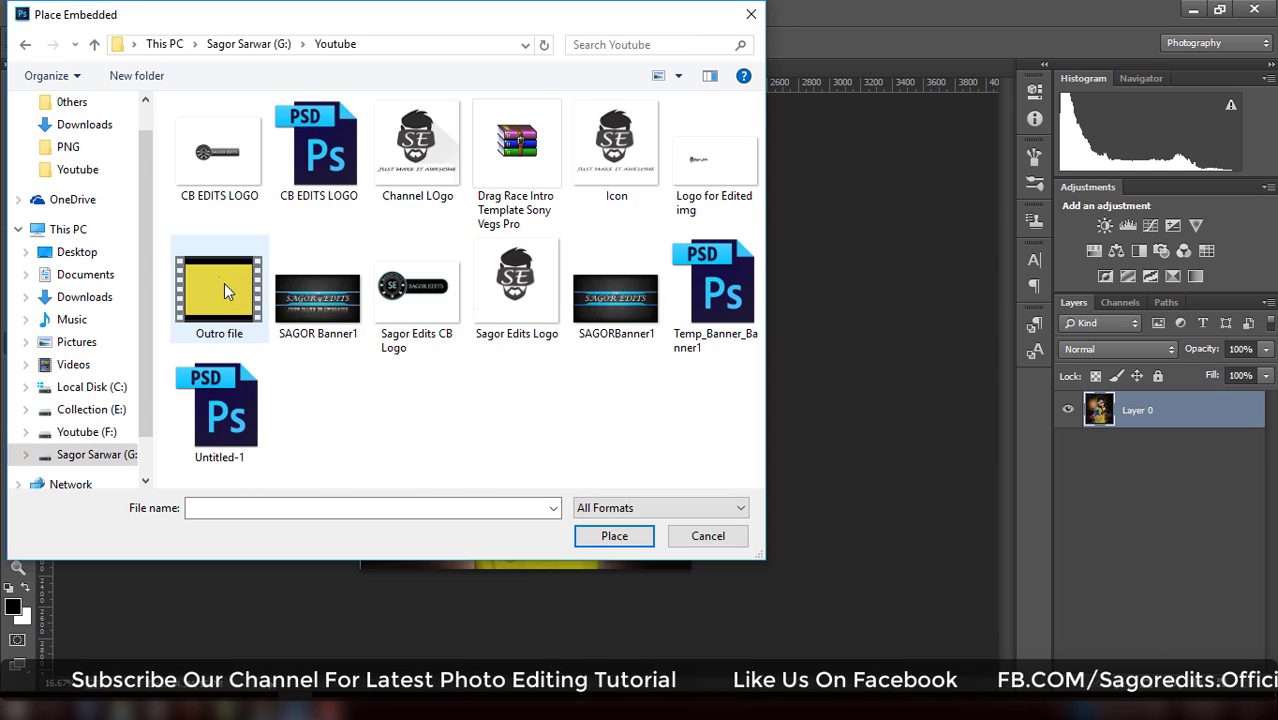
{"action": "left_click", "coordinate": [441, 316]}
{"action": "left_click", "coordinate": [614, 536]}
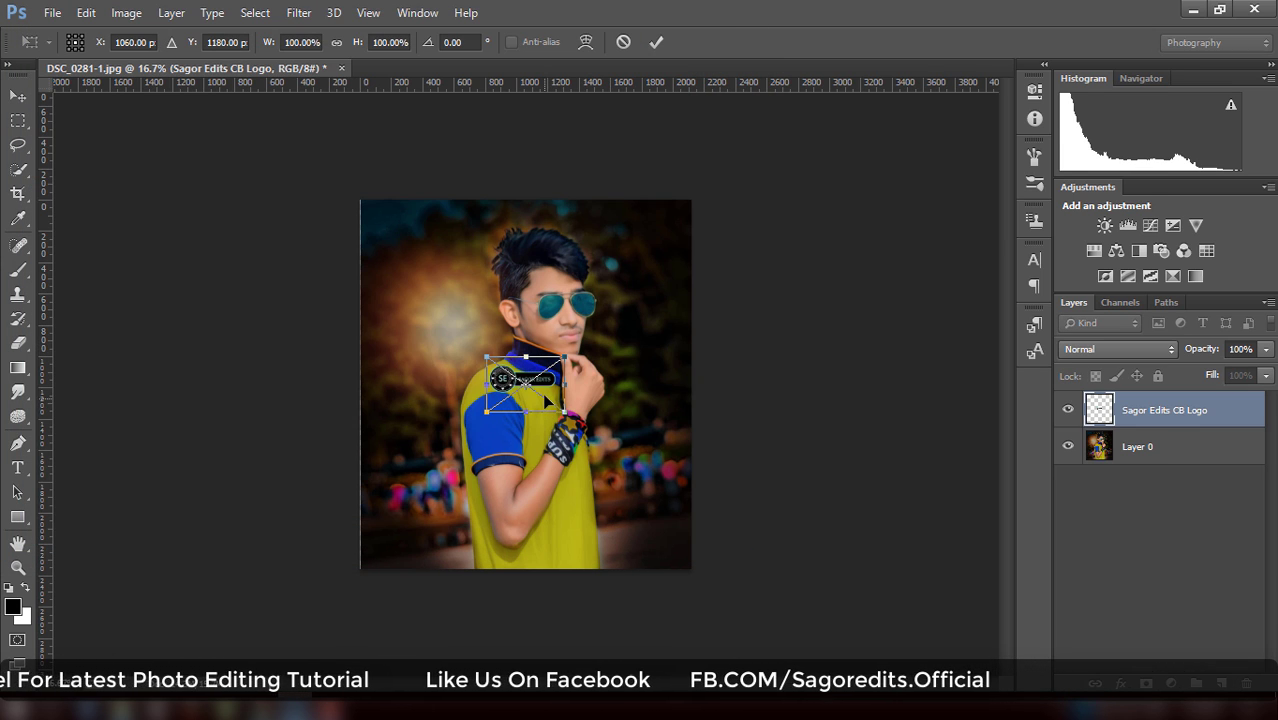
- Move the logo into the top-left corner, scale it down slightly, and commit
{"action": "mouse_move", "coordinate": [545, 400]}
{"action": "left_mouse_down"}
{"action": "mouse_move", "coordinate": [428, 238]}
{"action": "mouse_move", "coordinate": [427, 250]}
{"action": "left_mouse_up"}
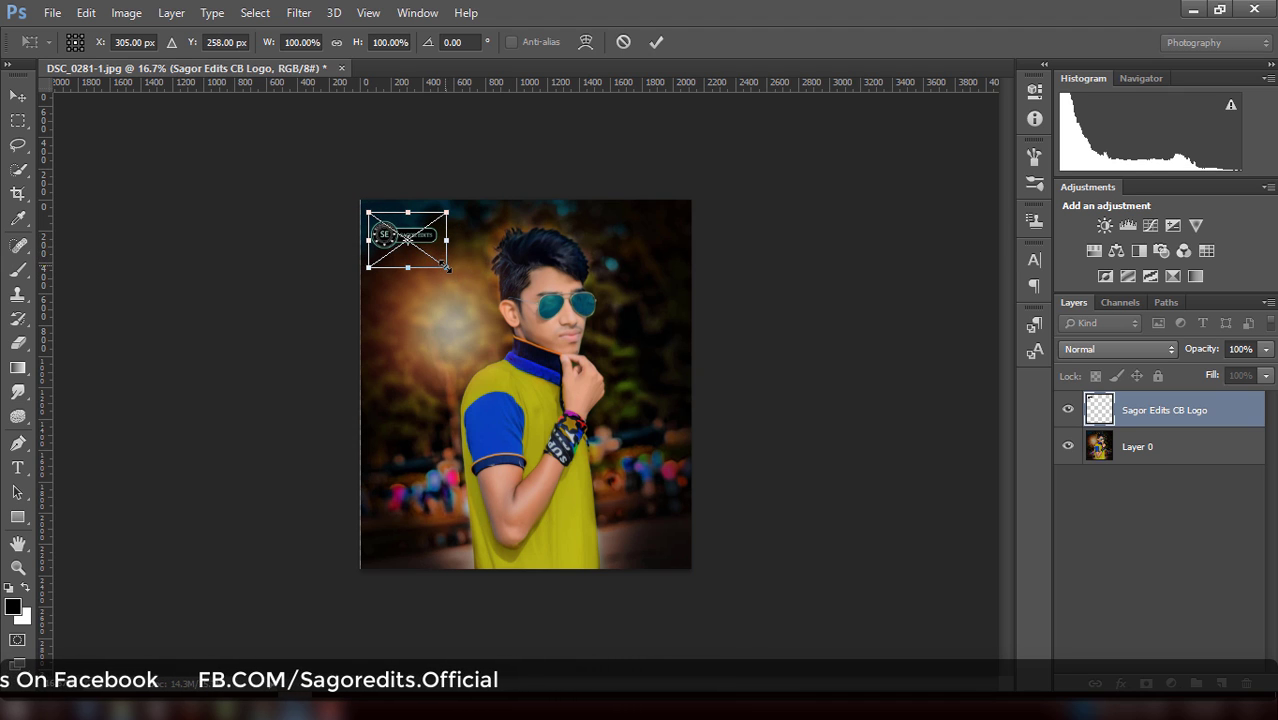
{"action": "left_click_drag", "start_coordinate": [446, 268], "coordinate": [442, 240]}
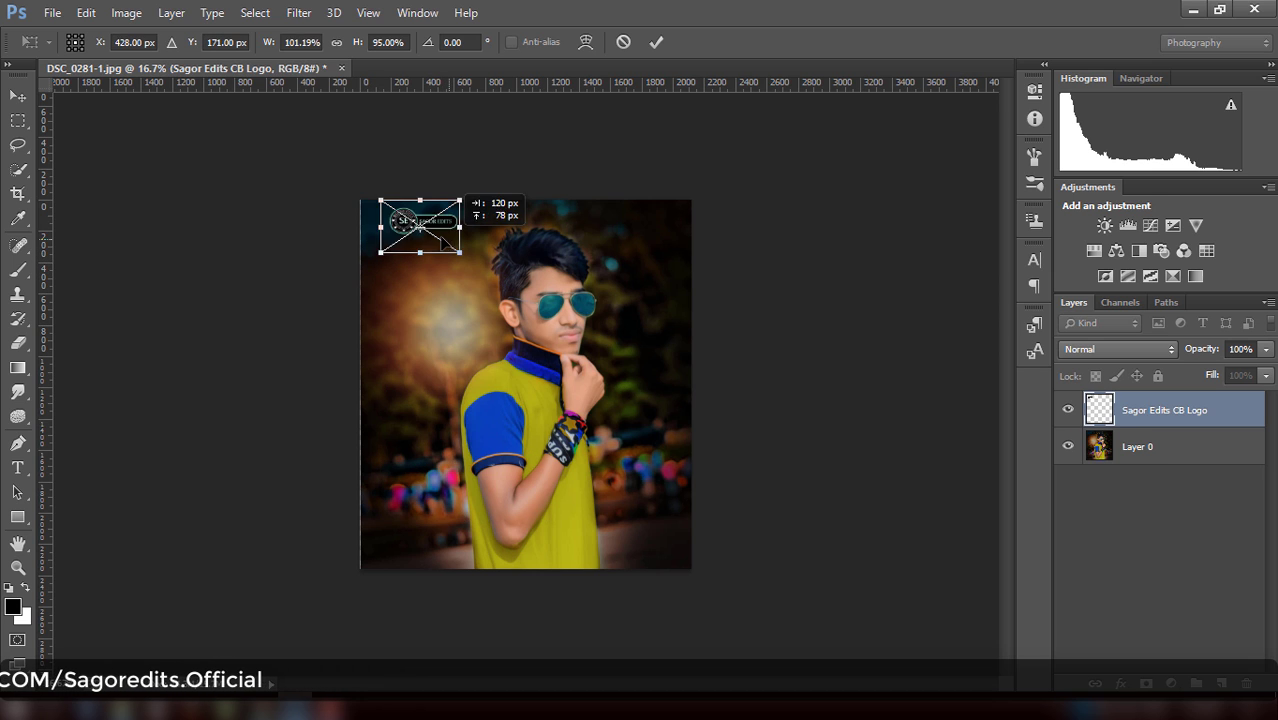
{"action": "left_click_drag", "start_coordinate": [442, 240], "coordinate": [432, 240]}
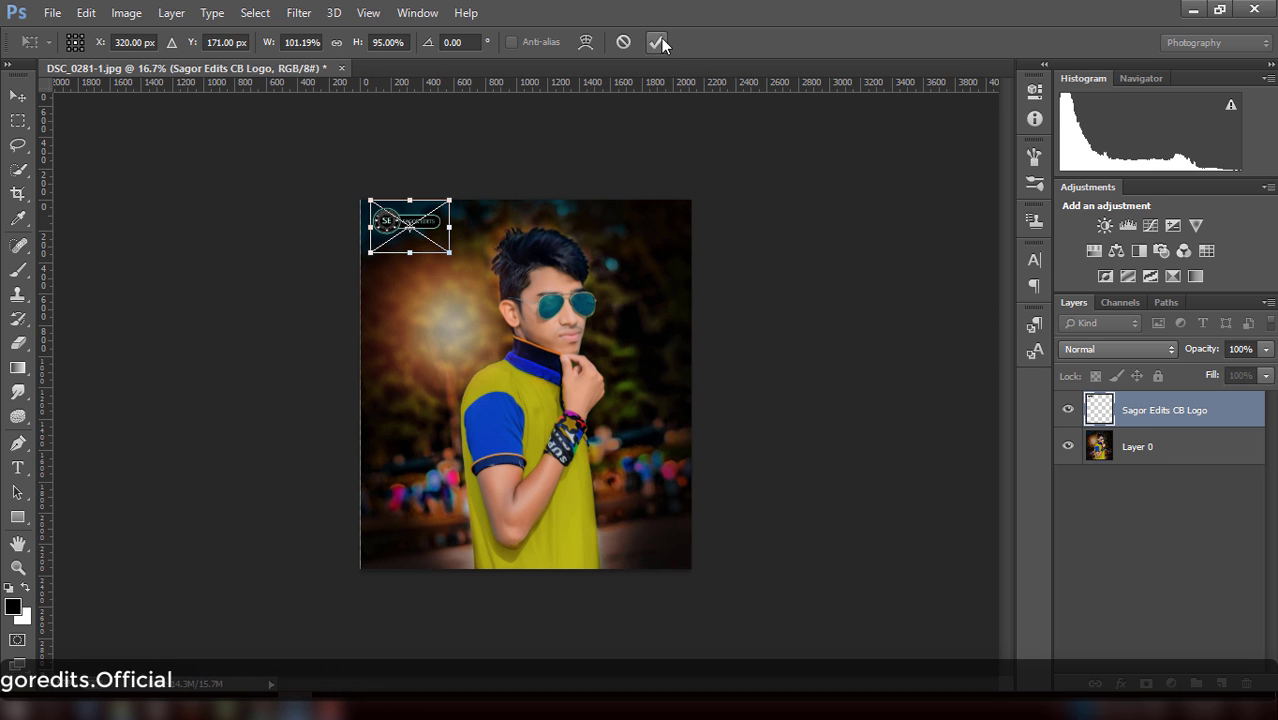
{"action": "left_click", "coordinate": [657, 42]}
- Finish placing the logo, then free-transform the photo layer Layer 0, leaving it in place
{"action": "key", "text": "e"}
{"action": "left_click", "coordinate": [1112, 447]}
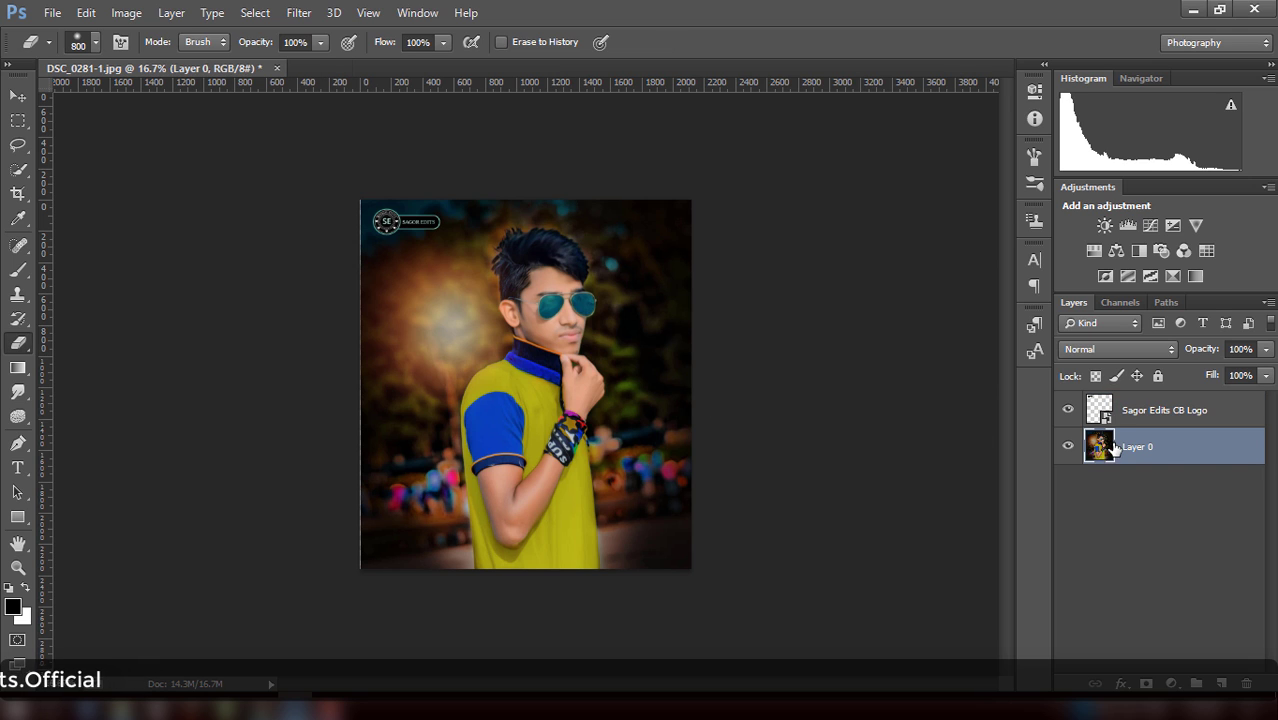
{"action": "key", "text": "ctrl+t"}
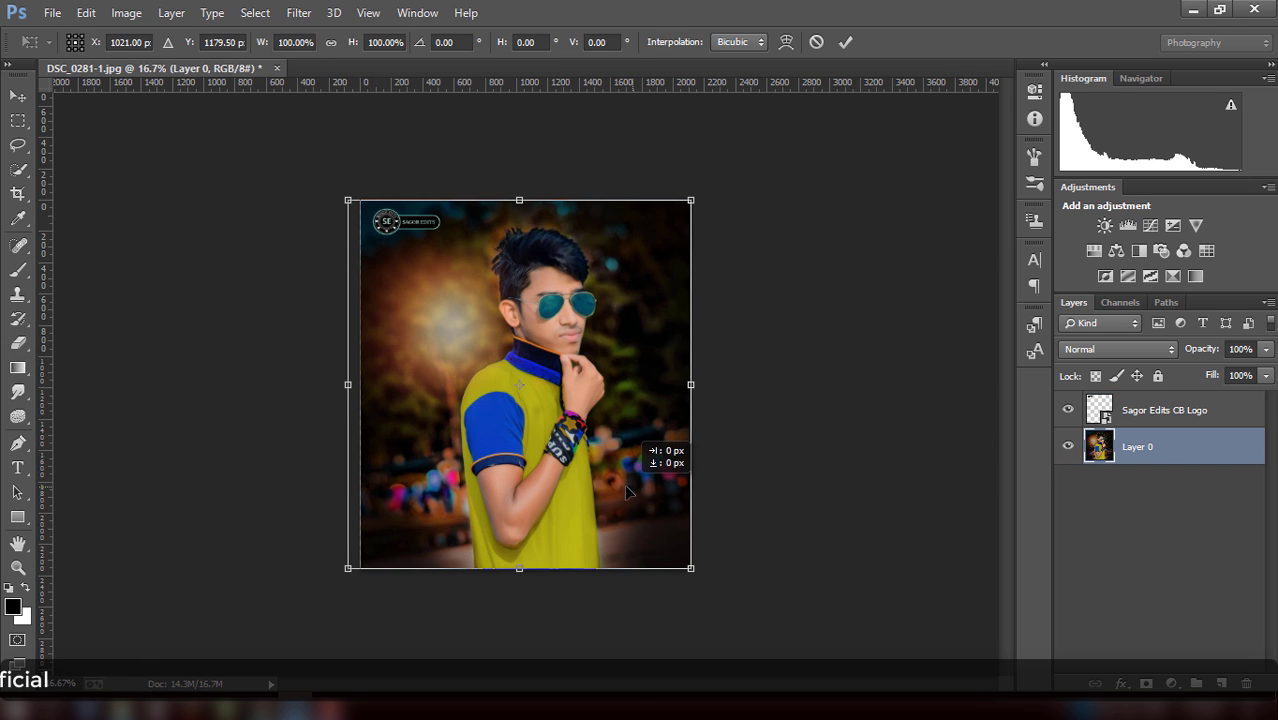
{"action": "left_click_drag", "start_coordinate": [628, 490], "coordinate": [630, 490]}
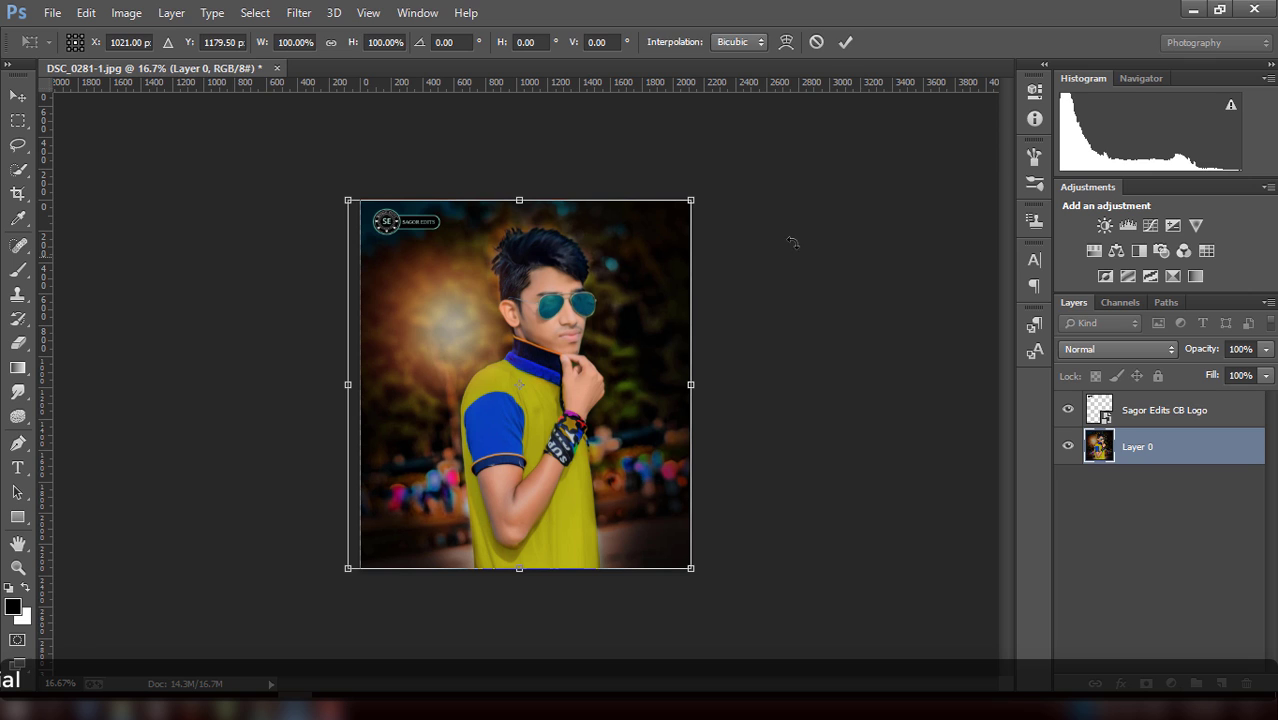
{"action": "left_click", "coordinate": [845, 42]}
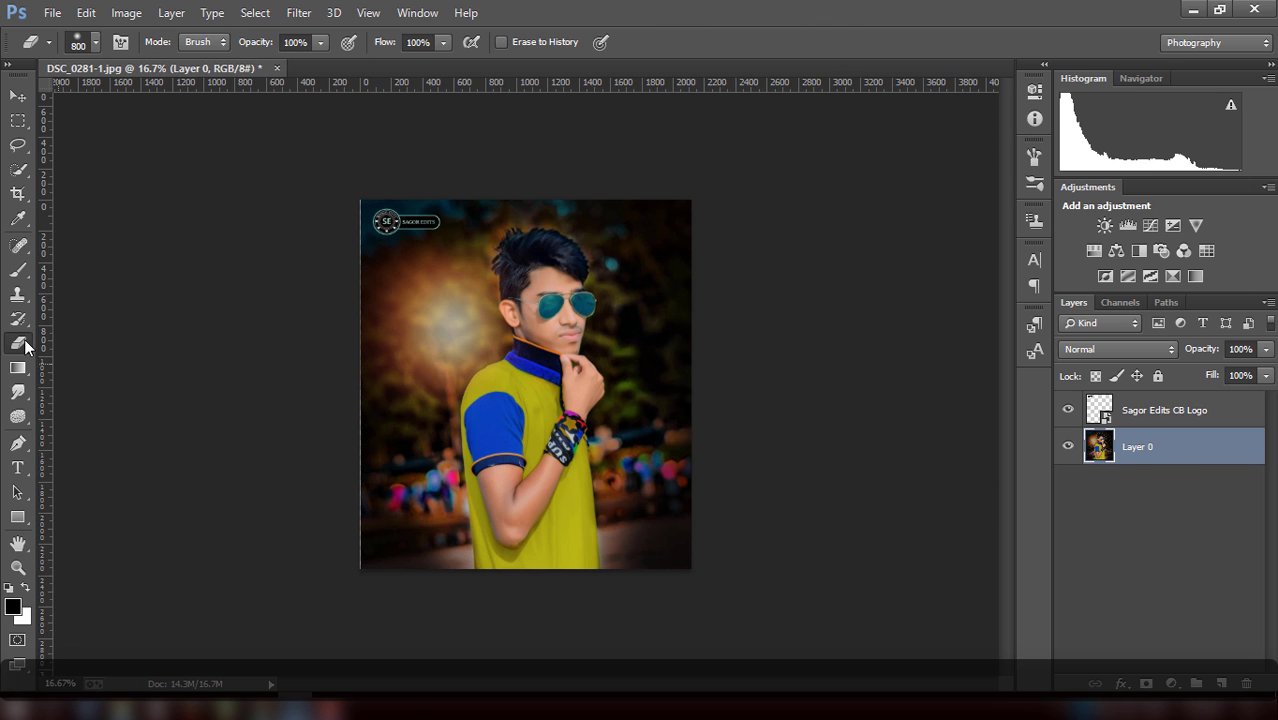
- Crop the photo's left edge slightly inward to 2040 × 2359 px
{"action": "left_click", "coordinate": [15, 195]}
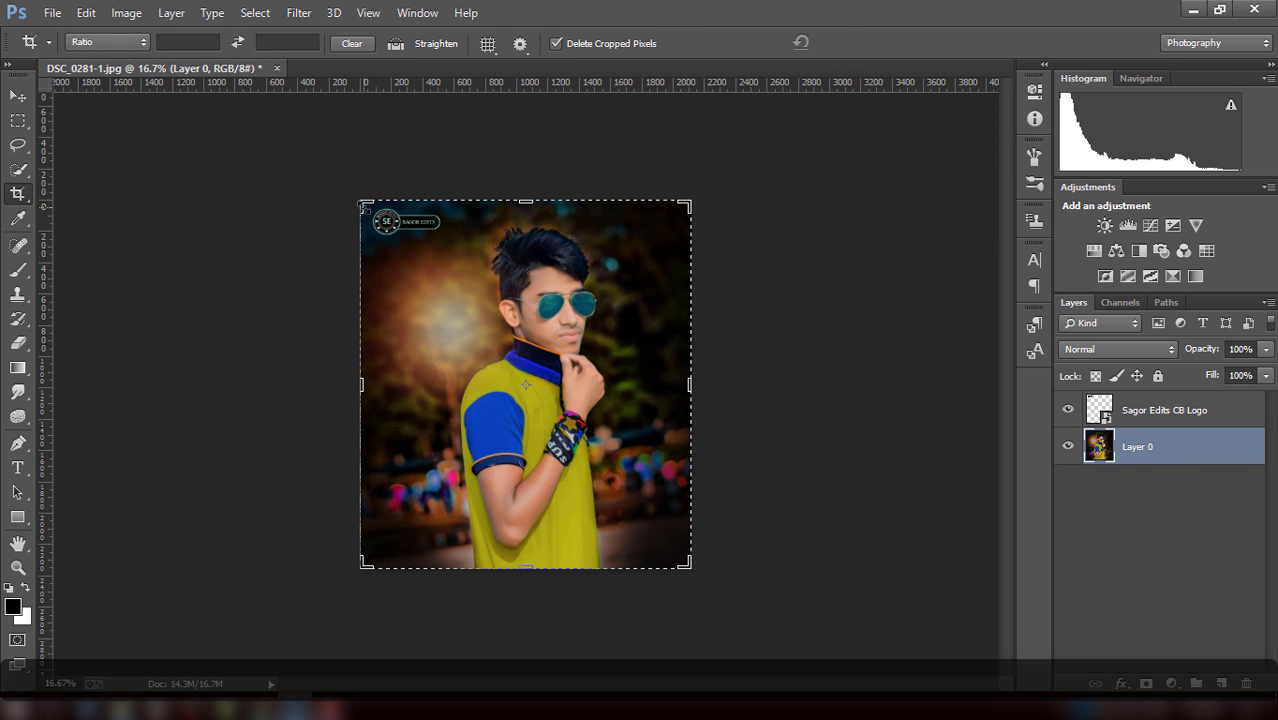
{"action": "left_click_drag", "start_coordinate": [362, 207], "coordinate": [367, 203]}
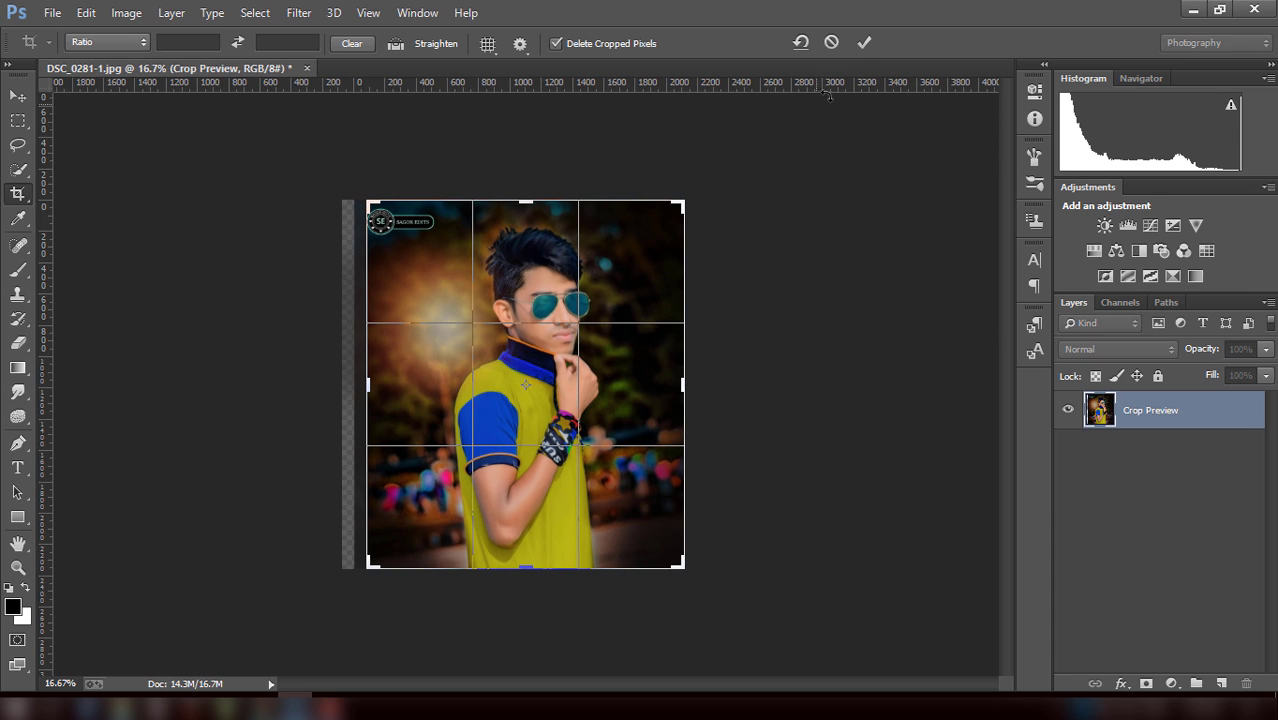
{"action": "left_click", "coordinate": [860, 44]}
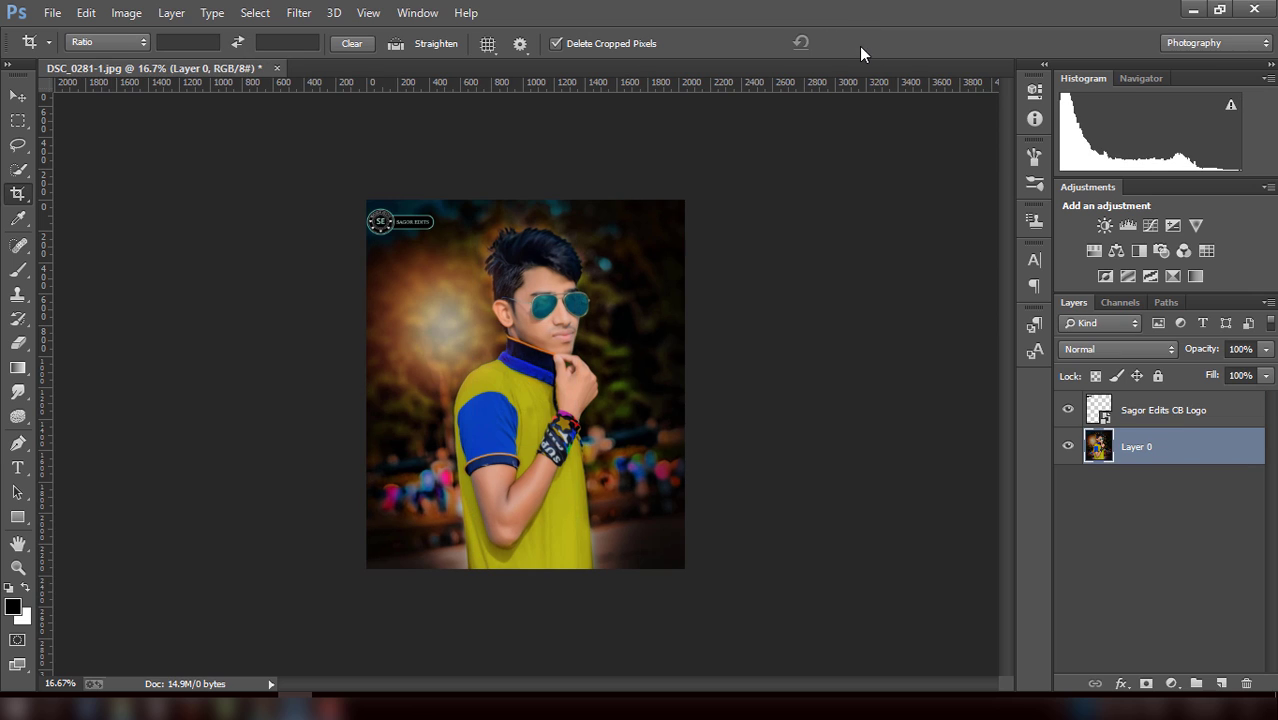
- Nudge the SE logo layer about 15 px right in its top-left corner
{"action": "left_click", "coordinate": [1180, 413]}
{"action": "key", "text": "ctrl+t"}
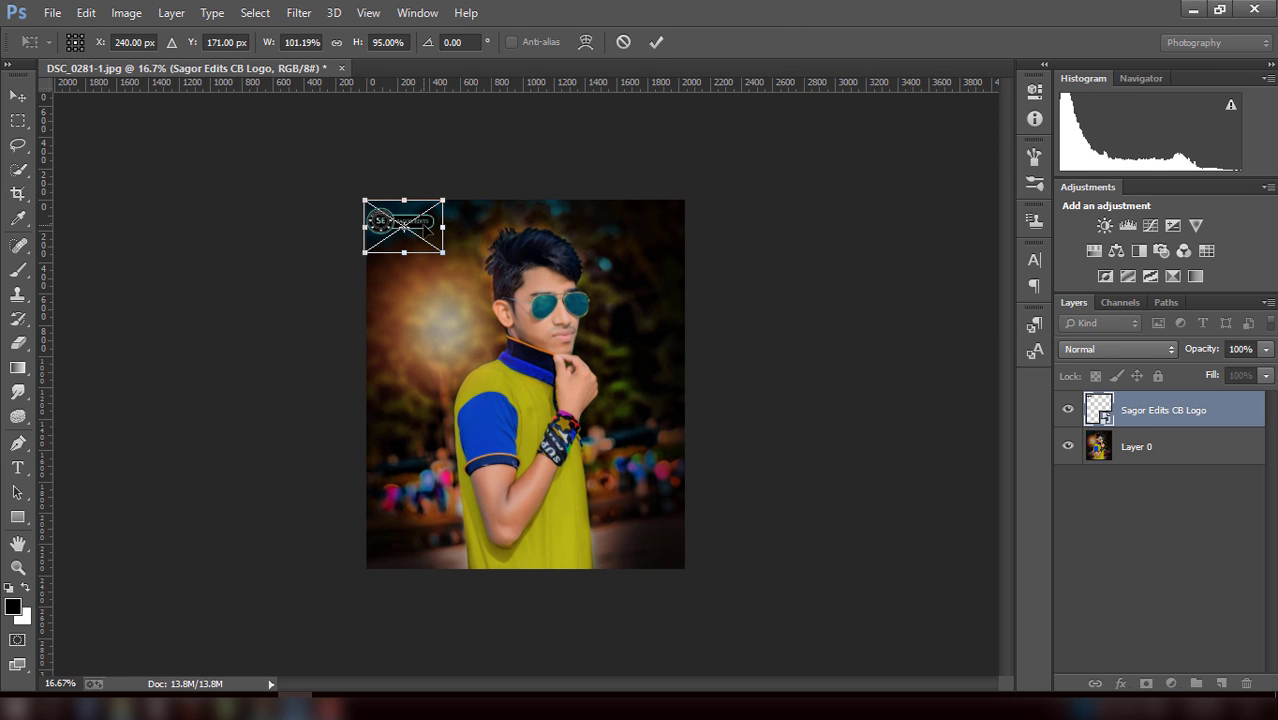
{"action": "left_click_drag", "start_coordinate": [425, 228], "coordinate": [437, 229]}
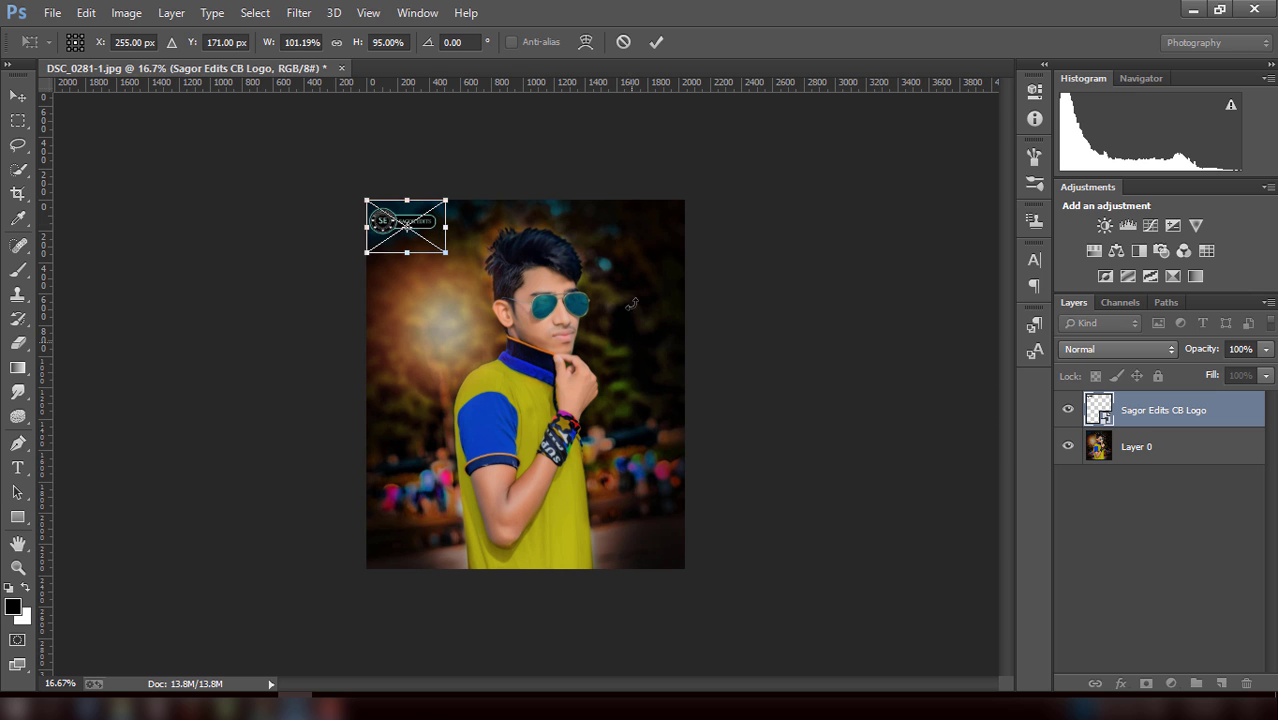
{"action": "left_click", "coordinate": [647, 47]}
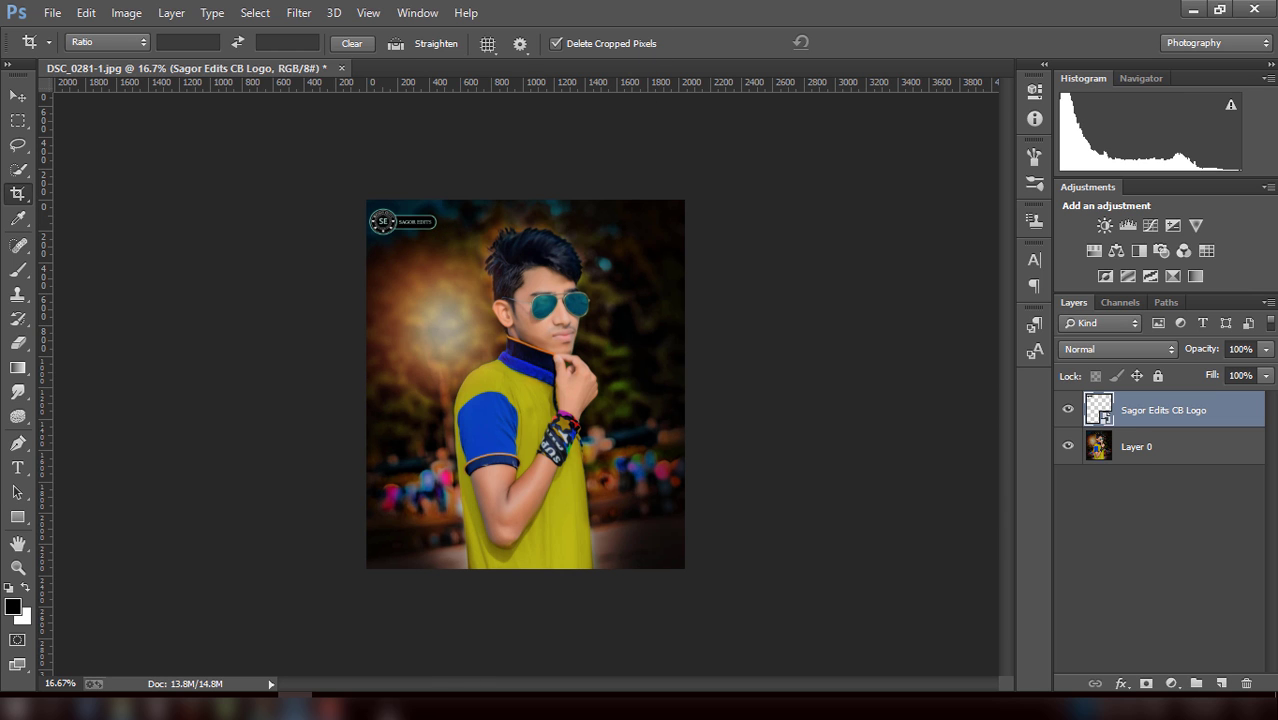